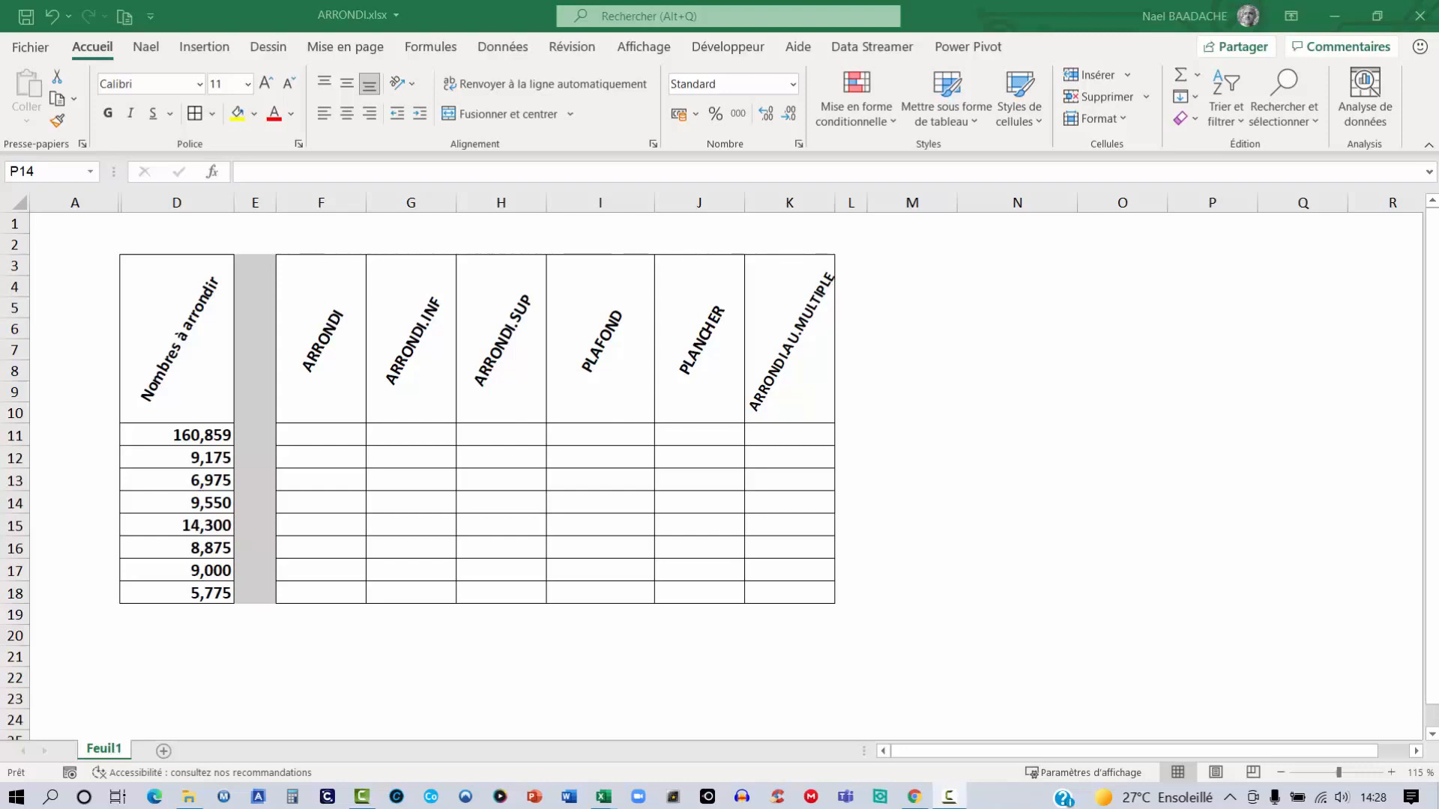
# Step: Enter the formula =ARRONDI(D11;1) in cell F11 to round the first number to one decimal place
pyautogui.click(330, 434)
pyautogui.write('=arron')
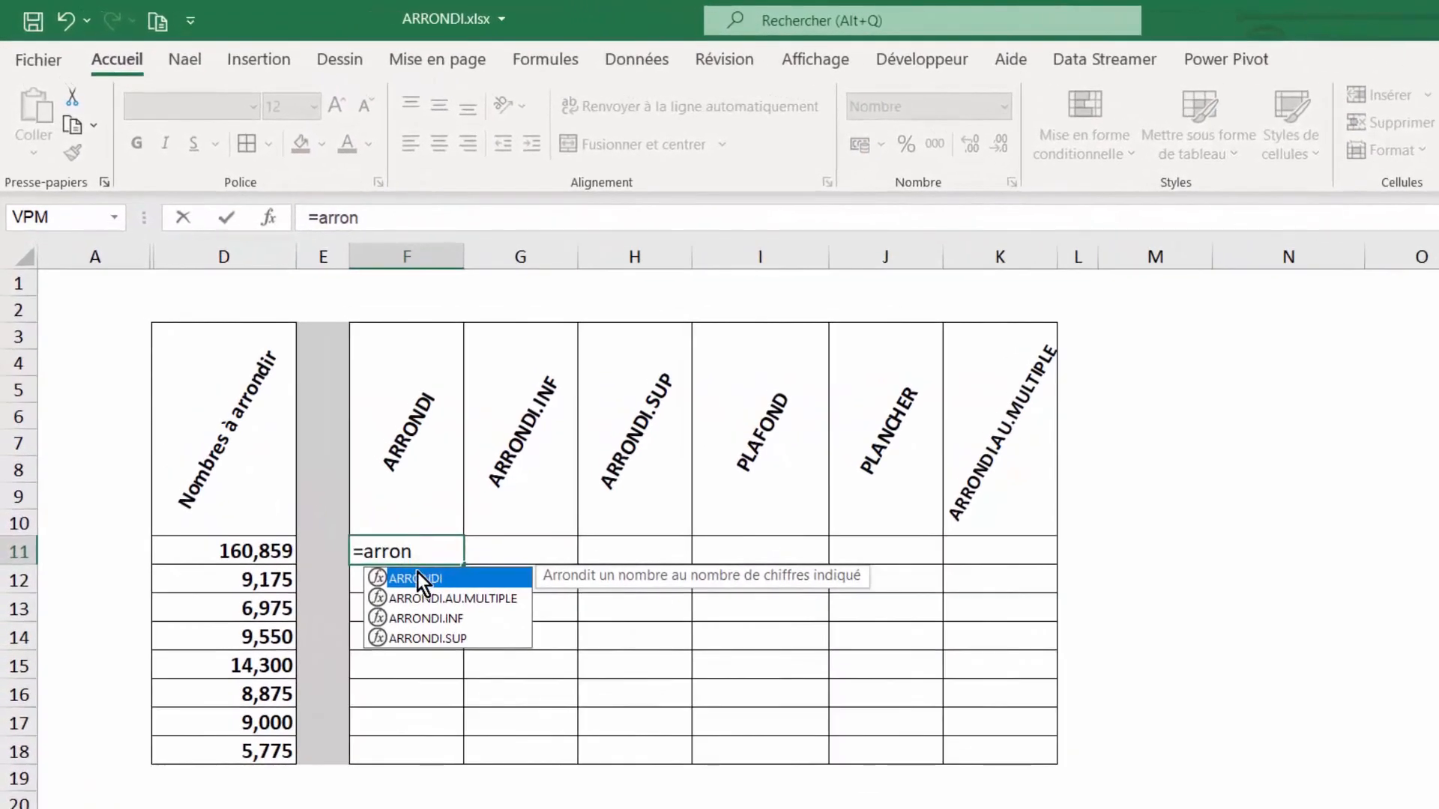
pyautogui.doubleClick(413, 573)
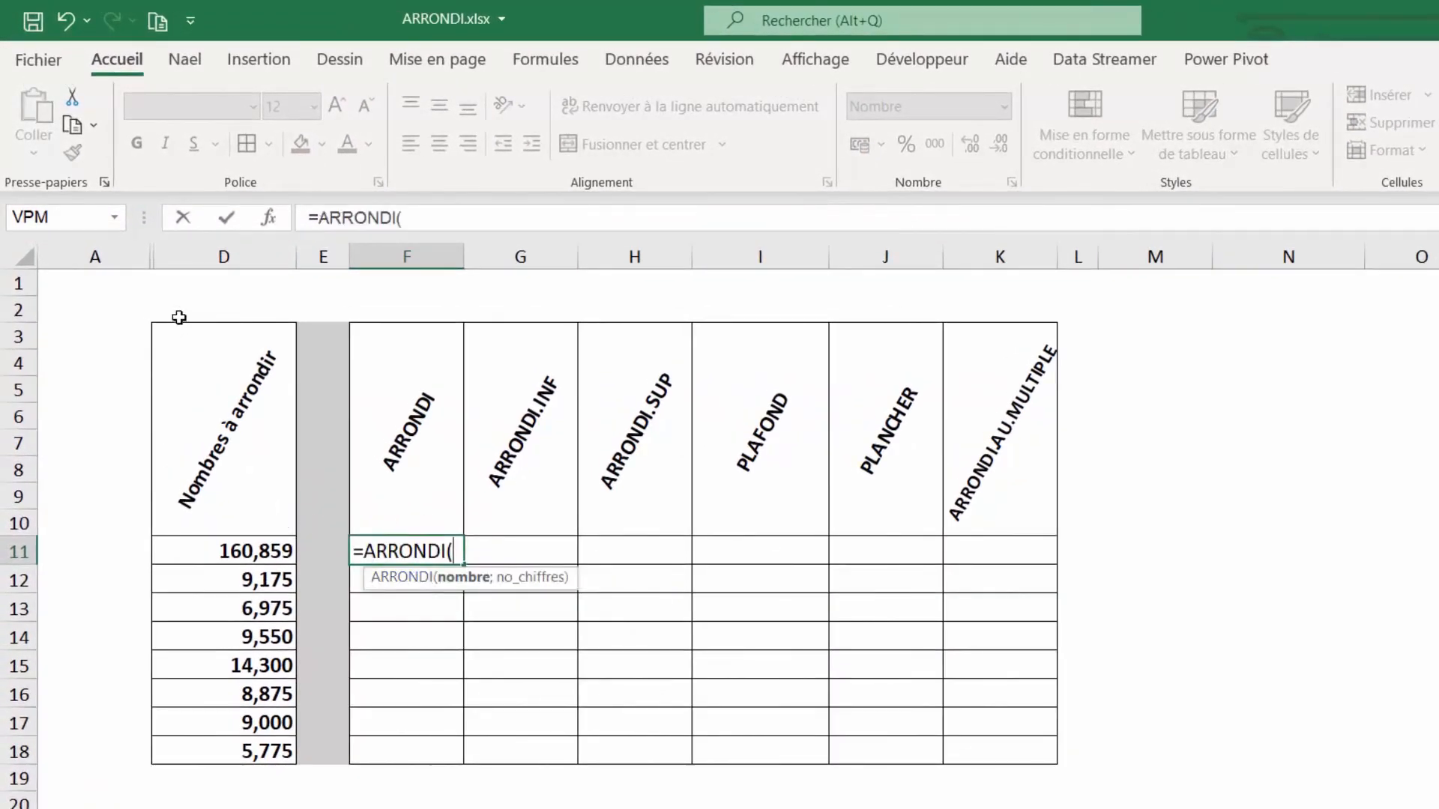
pyautogui.click(259, 553)
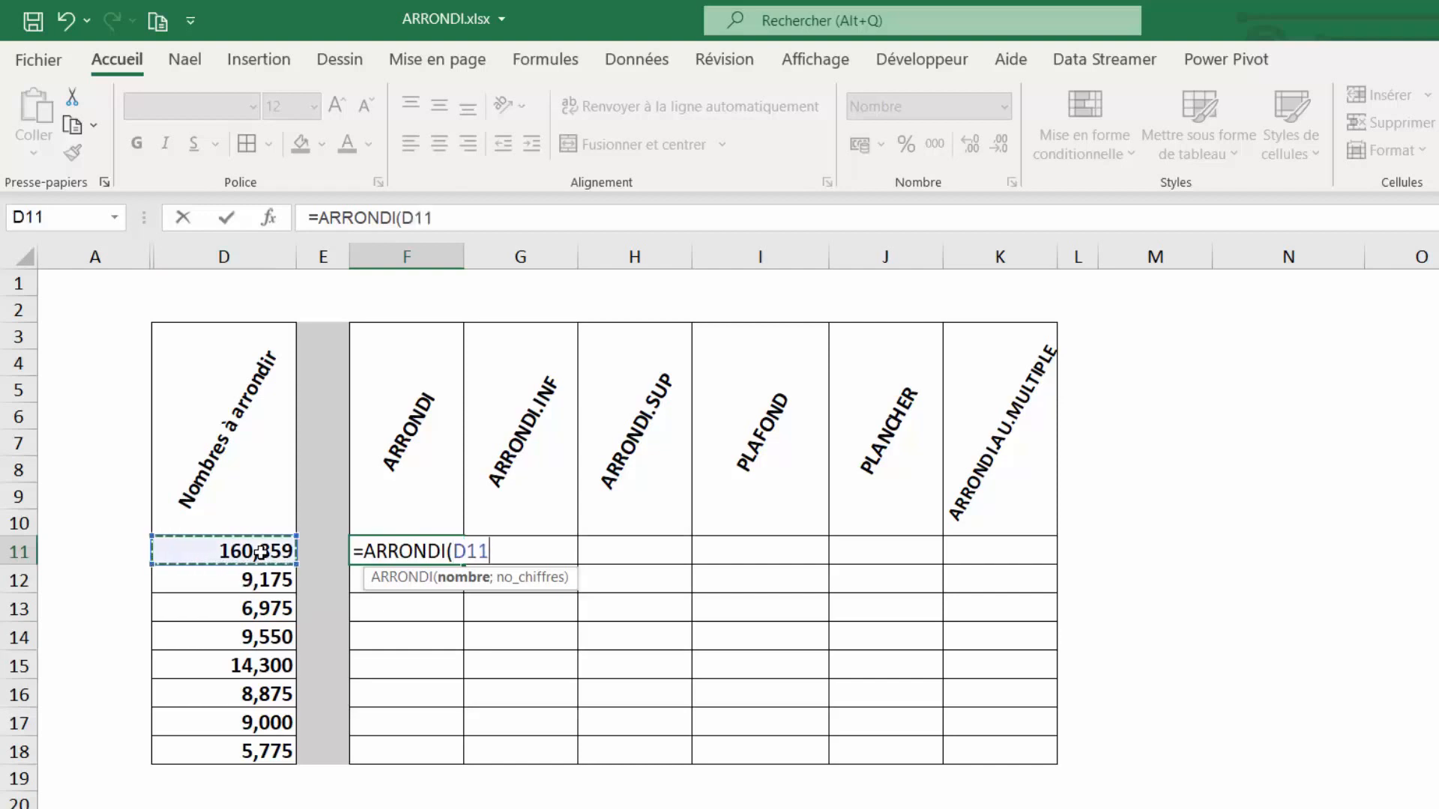
pyautogui.write(';')
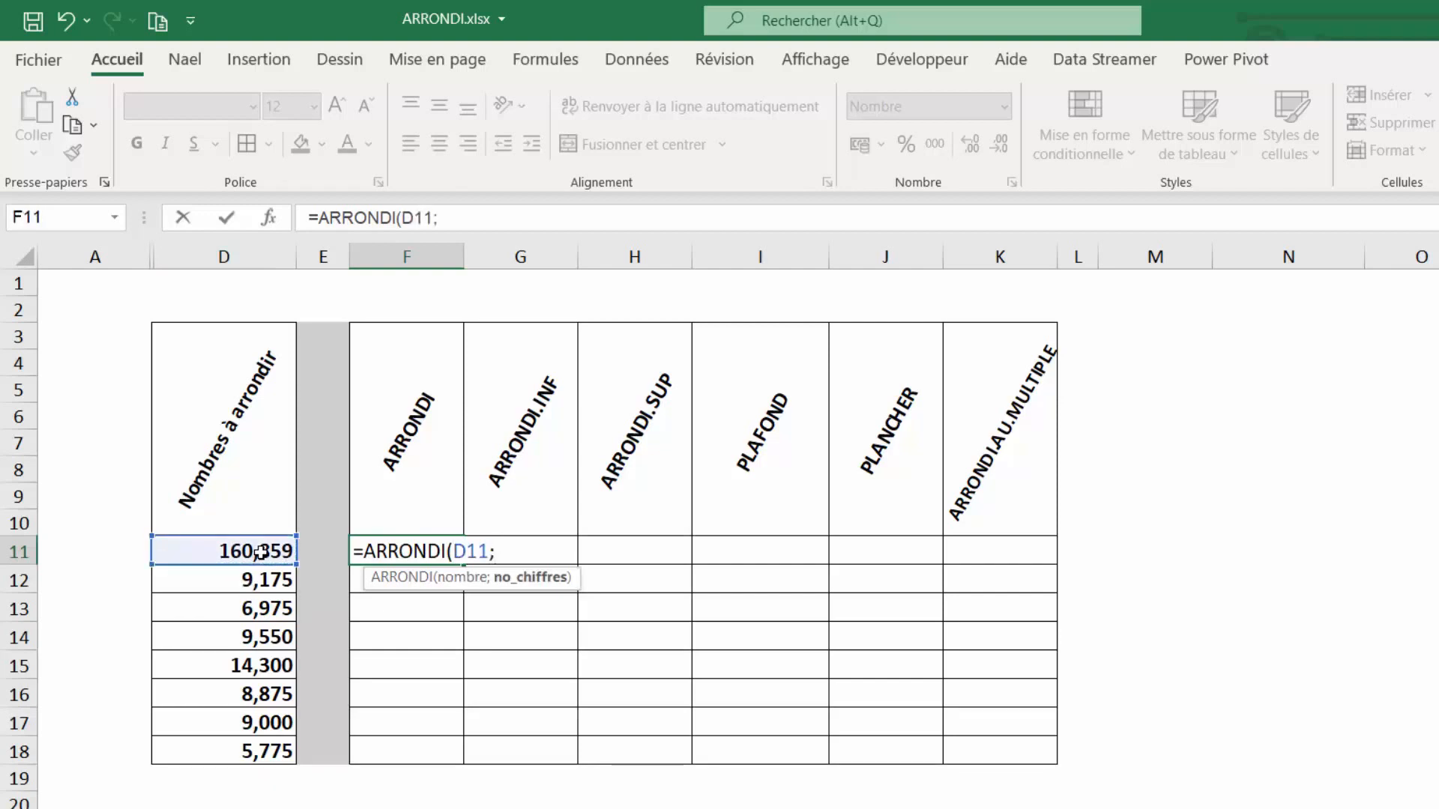
pyautogui.write('1)')
pyautogui.press('Return')
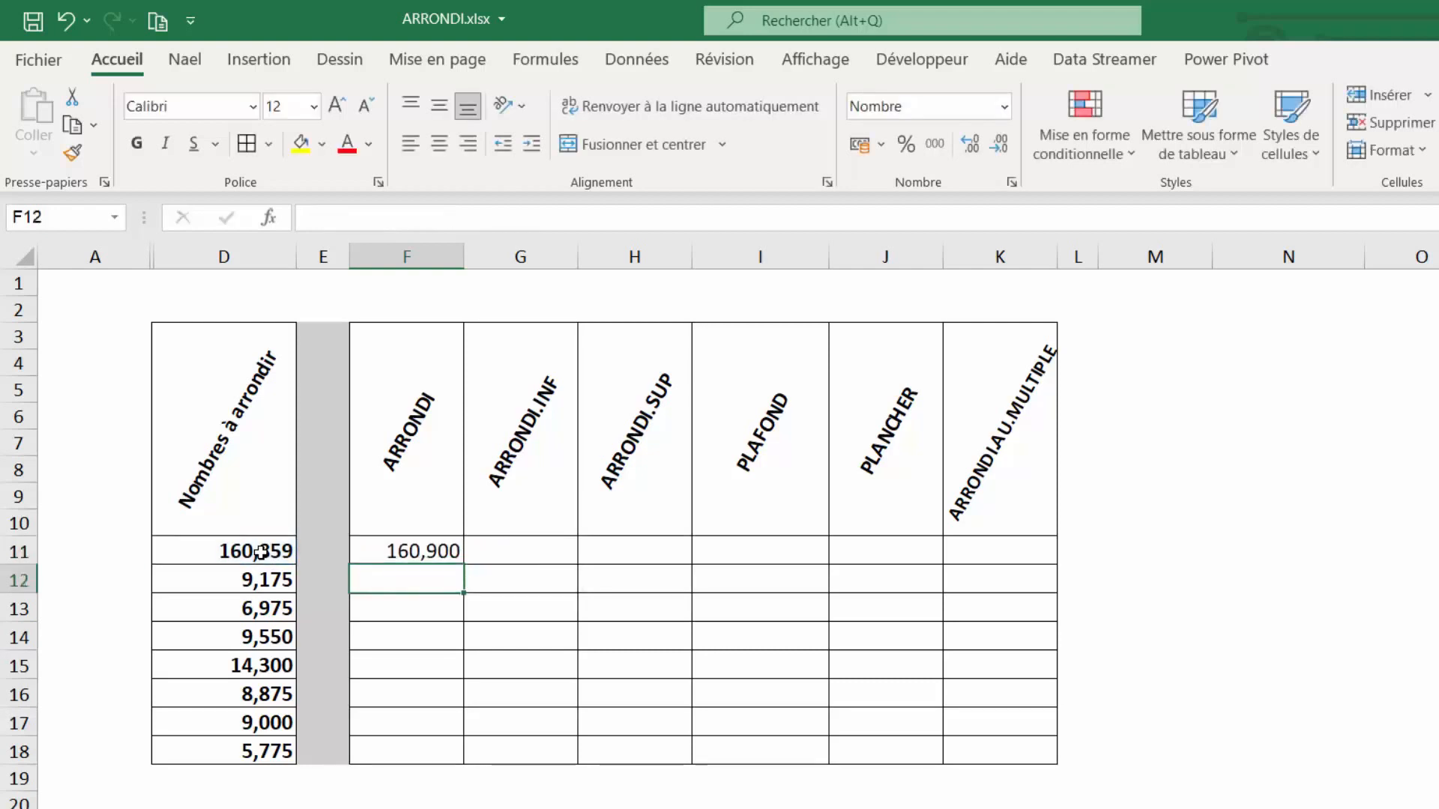
pyautogui.click(433, 554)
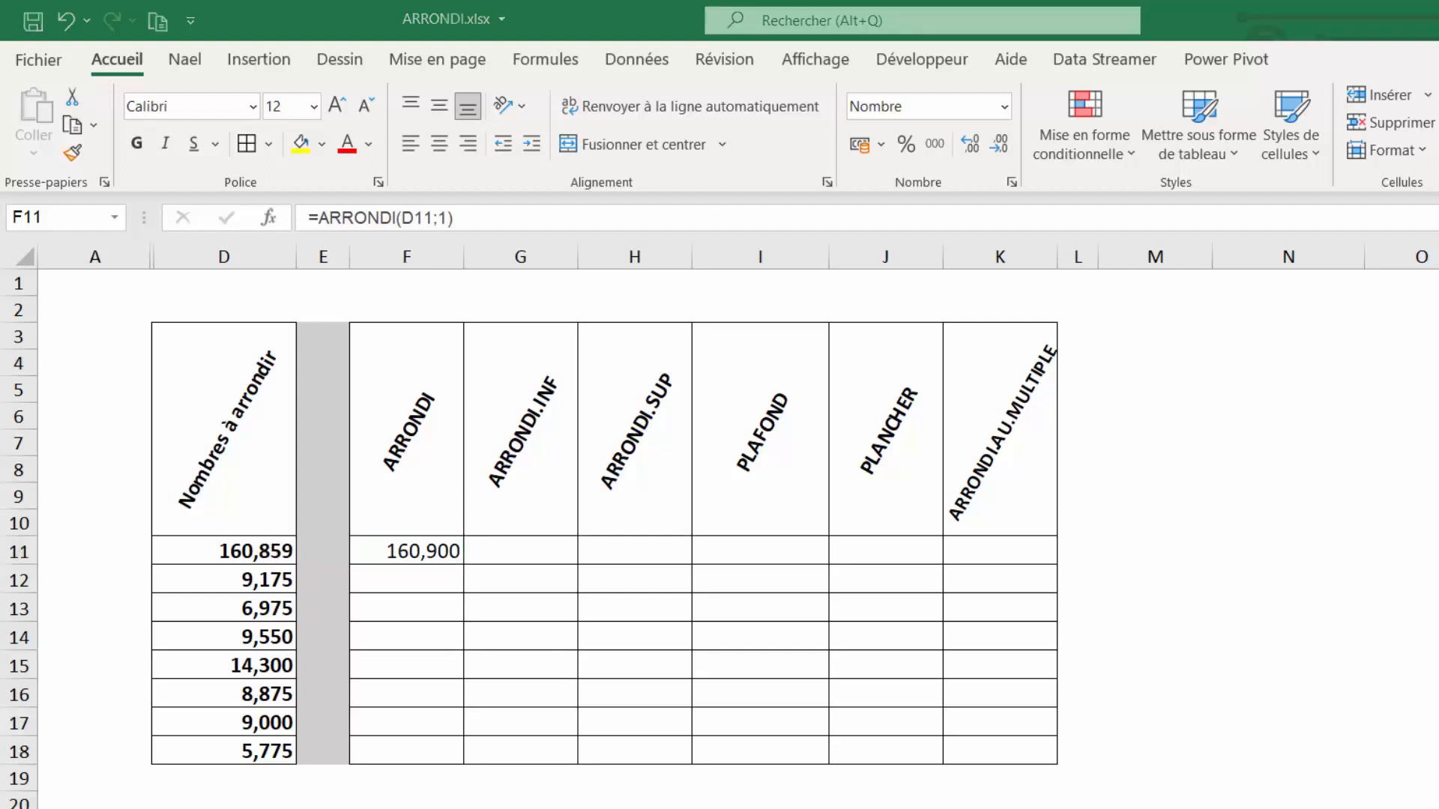
# Step: Change the first number to round, in cell D11, to 160,459 and check the rounding in F11
pyautogui.click(259, 557)
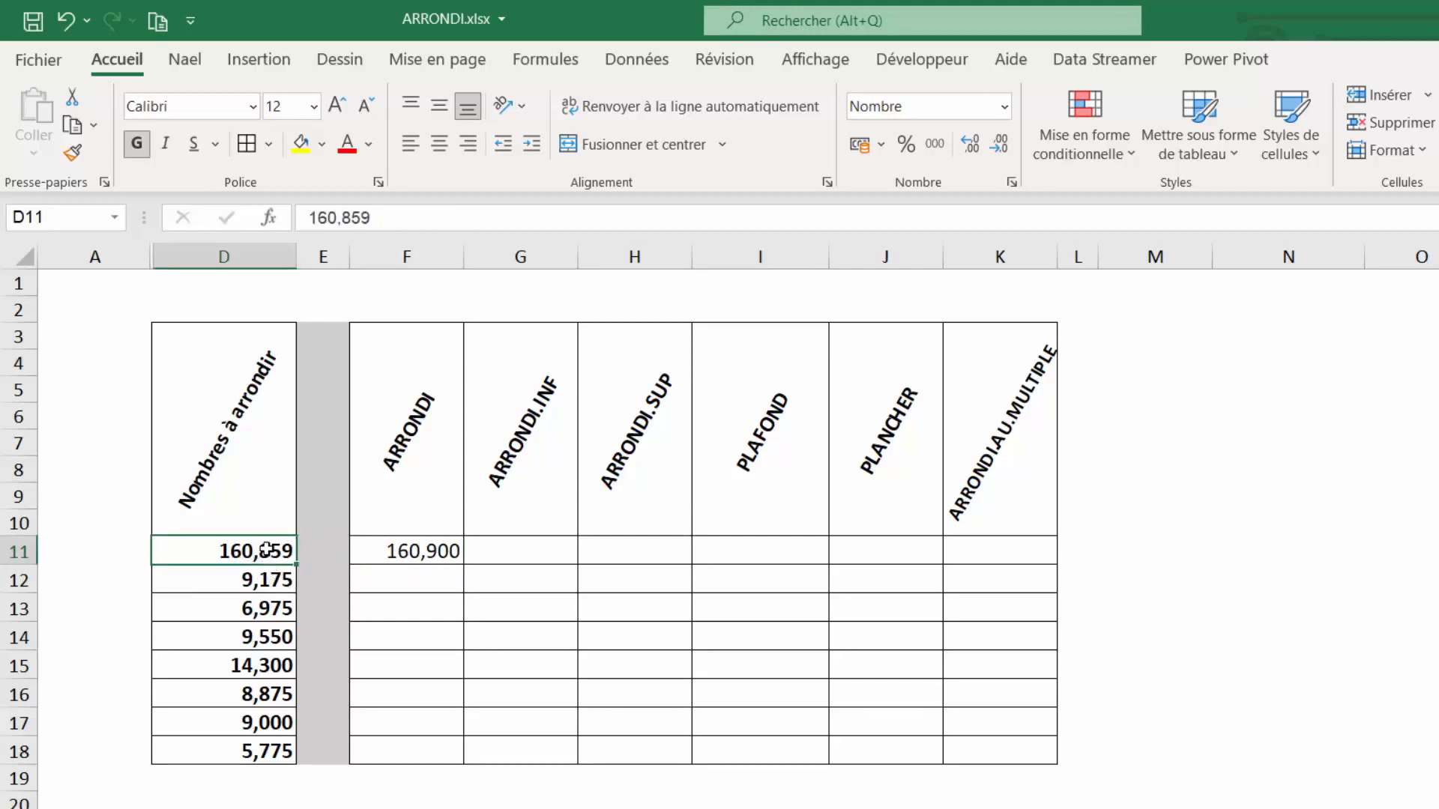
pyautogui.click(340, 217)
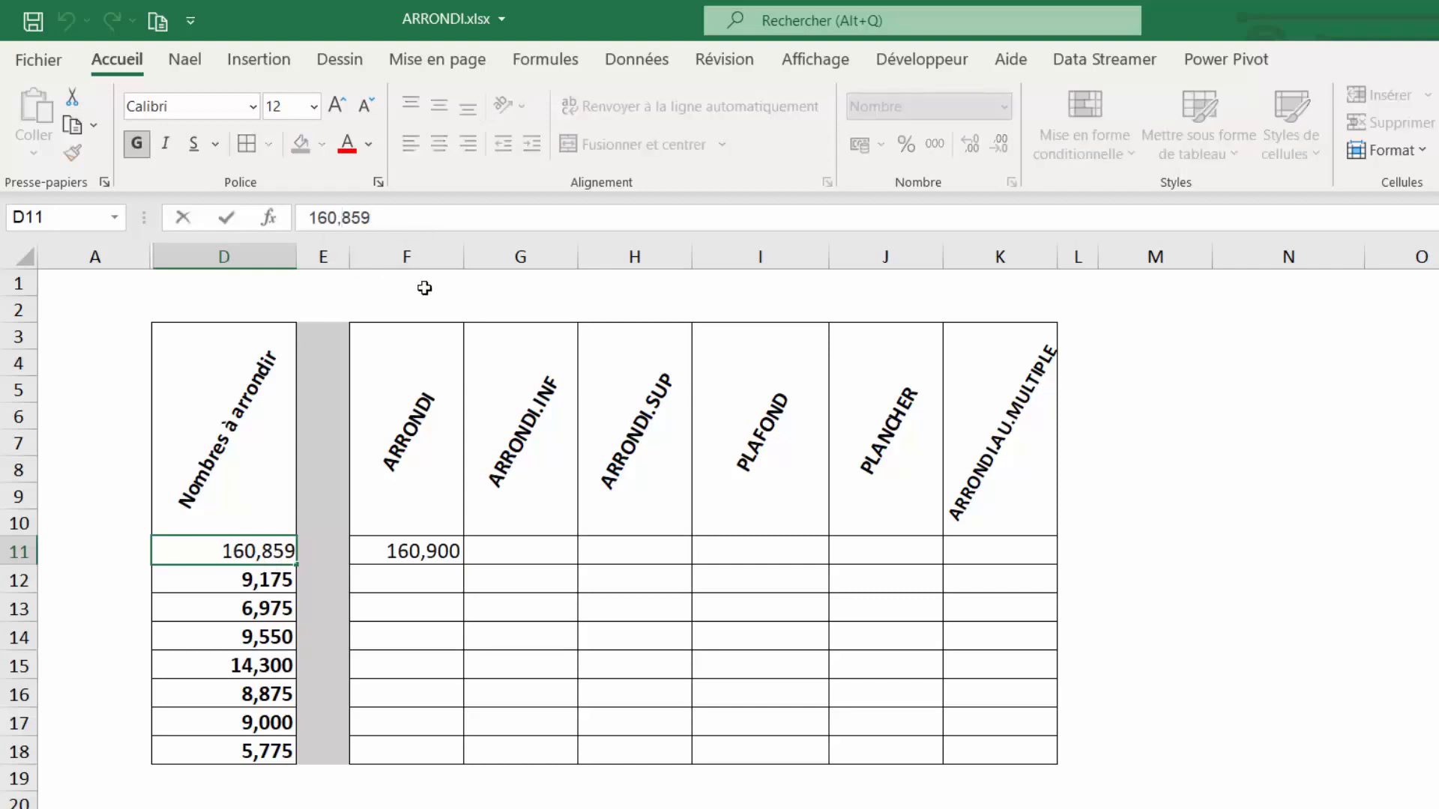
pyautogui.press('Delete')
pyautogui.write('4')
pyautogui.press('Return')
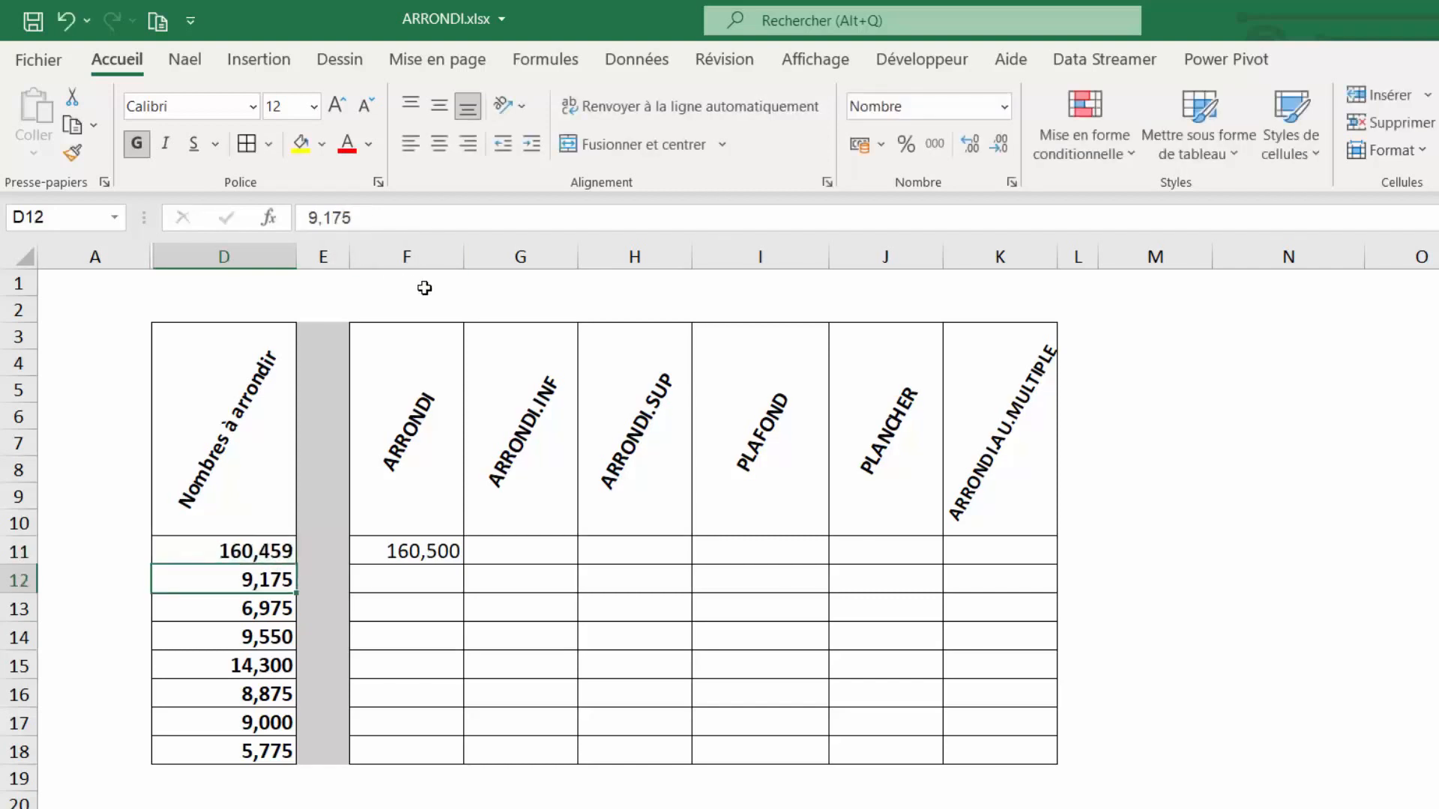
pyautogui.click(410, 553)
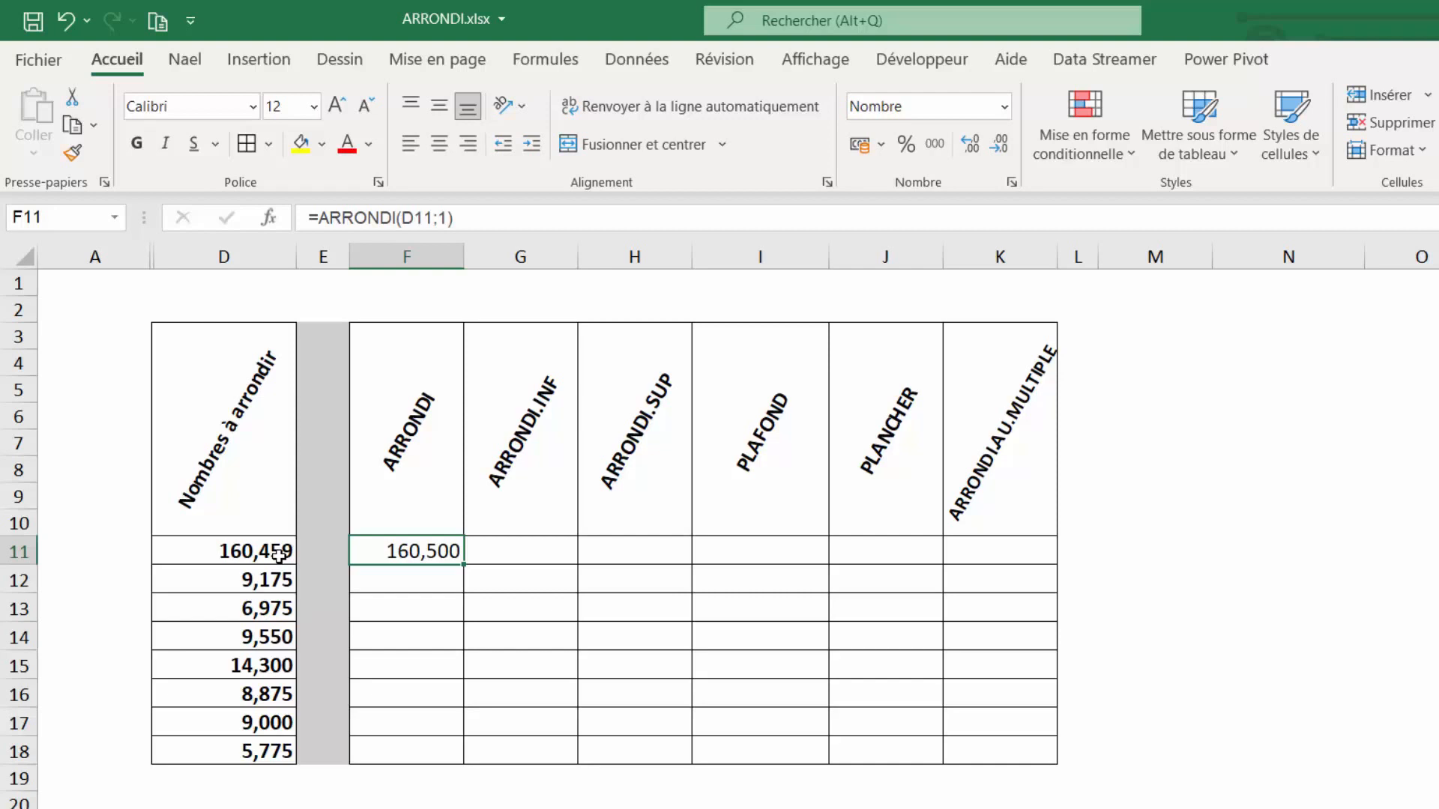
# Step: Change the number in cell D11 to 160,449 and compare it with the ARRONDI result beside it
pyautogui.hotkey('ctrl', 'z')
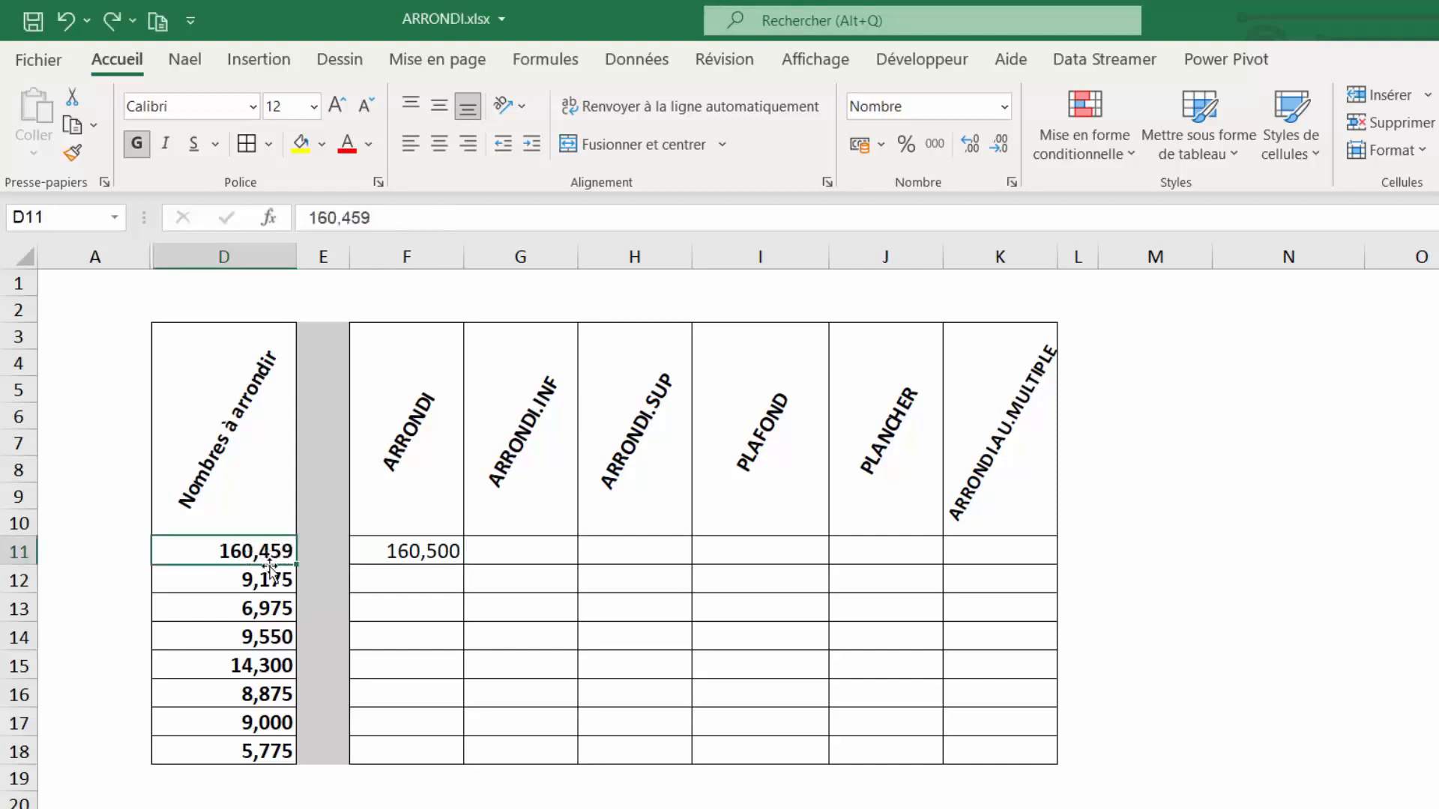
pyautogui.click(339, 217)
pyautogui.press('Delete')
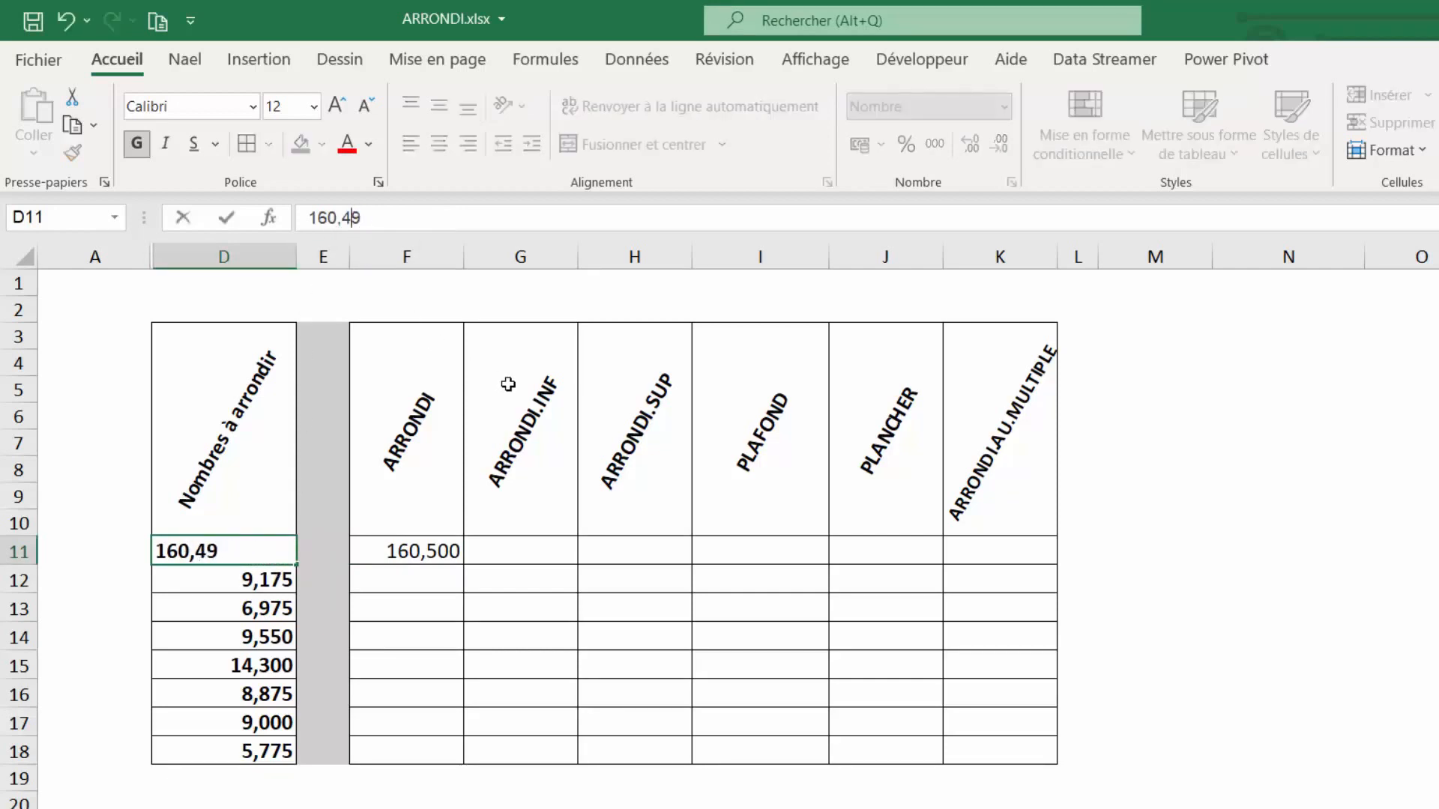
pyautogui.write('4')
pyautogui.press('Return')
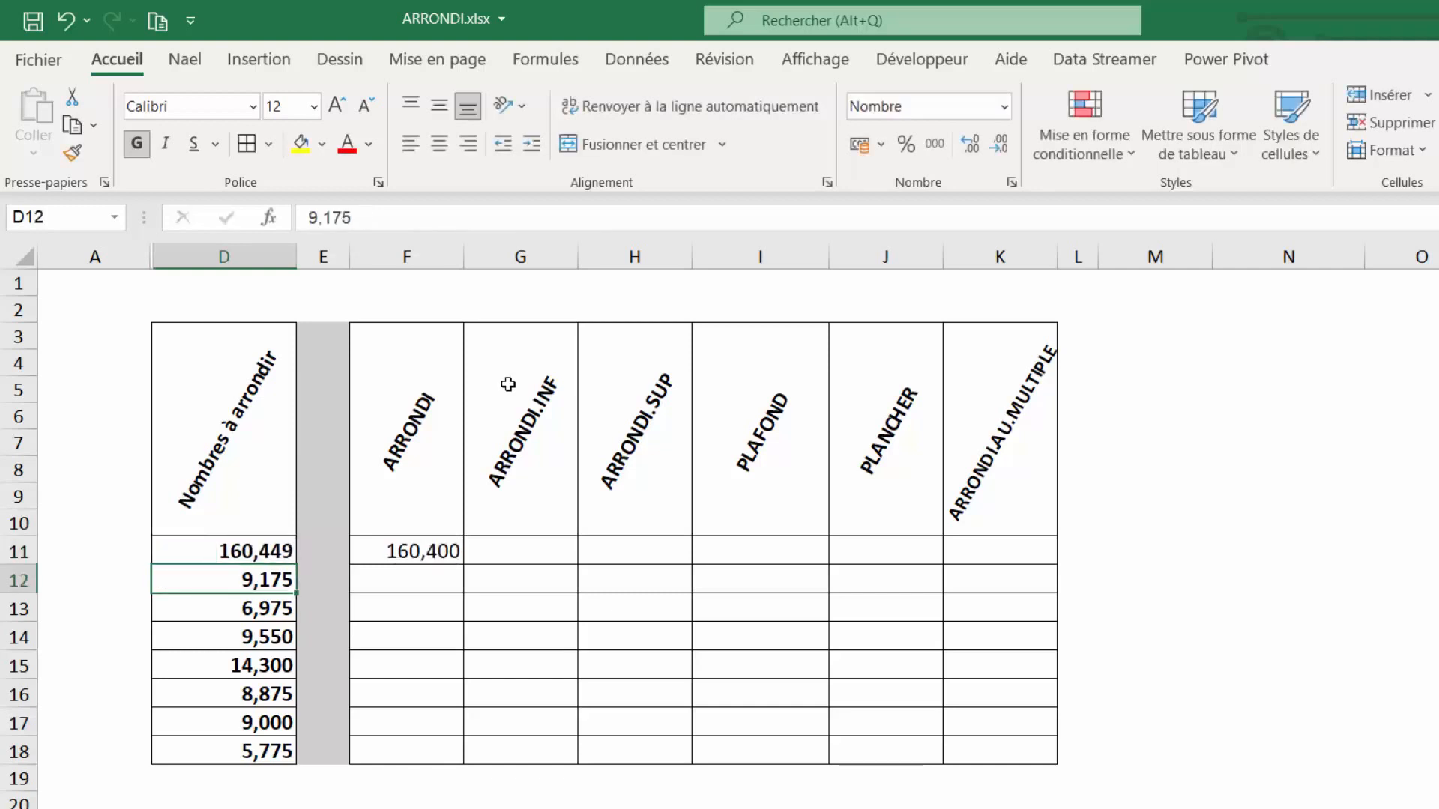
pyautogui.press('Up')
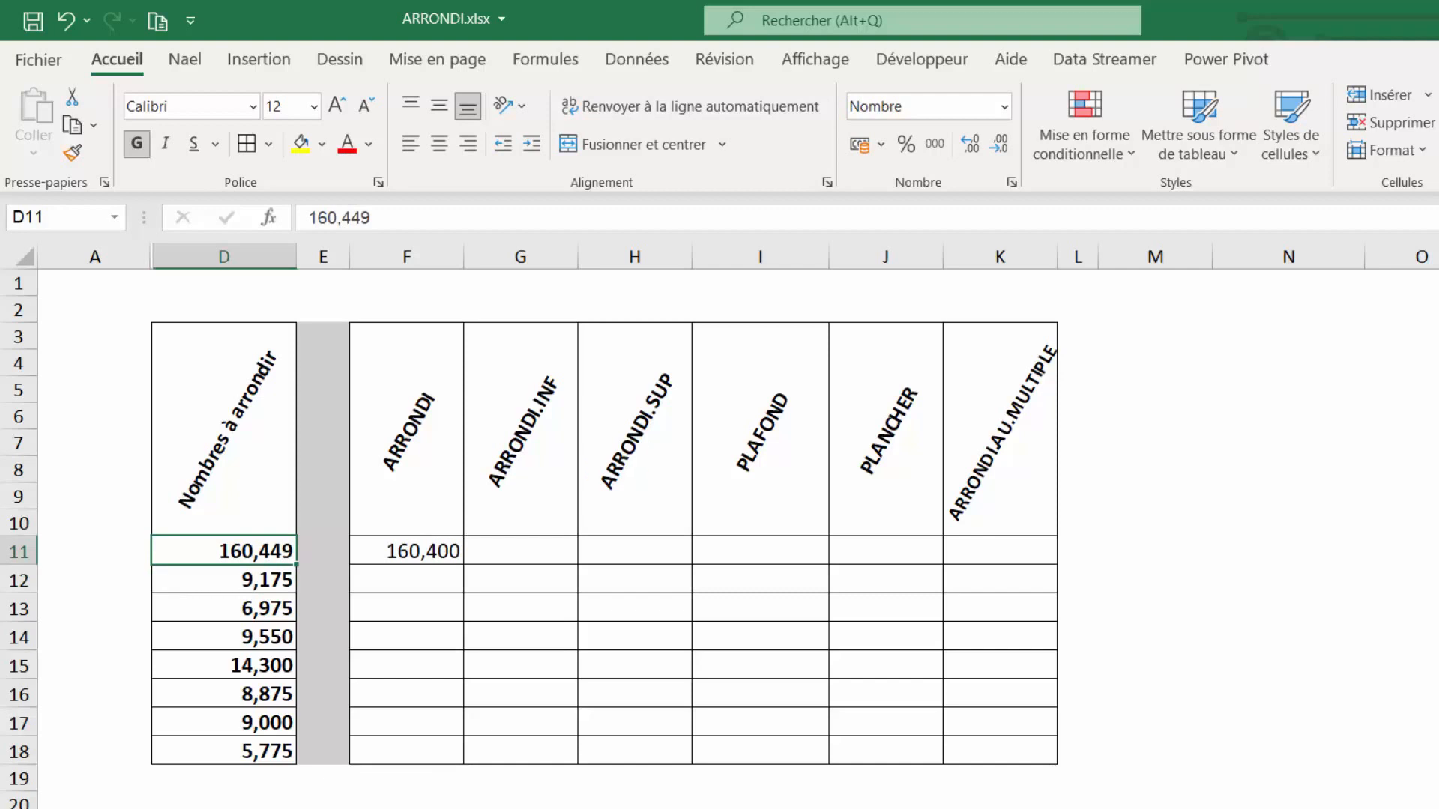
pyautogui.press('Right')
pyautogui.press('Right')
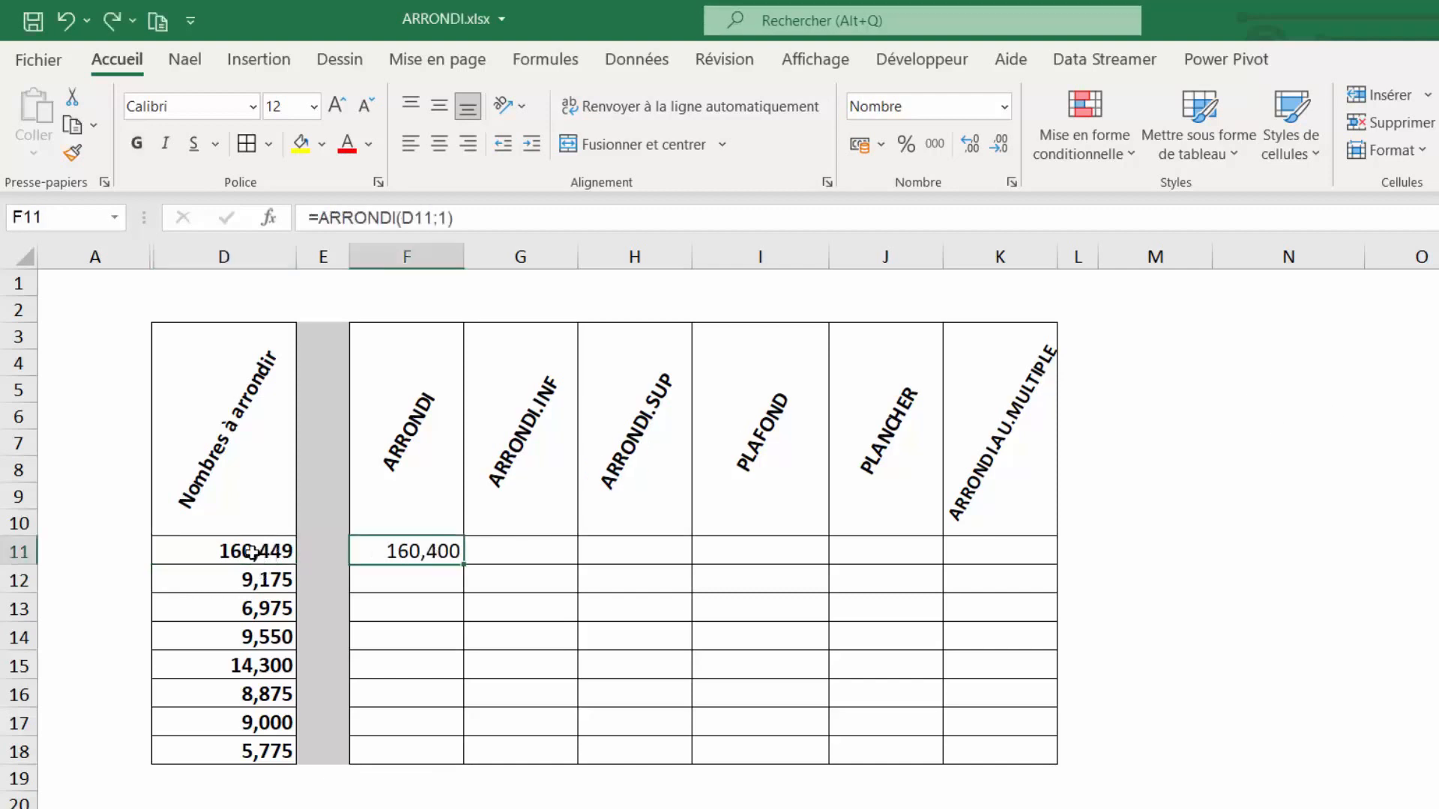
pyautogui.click(253, 552)
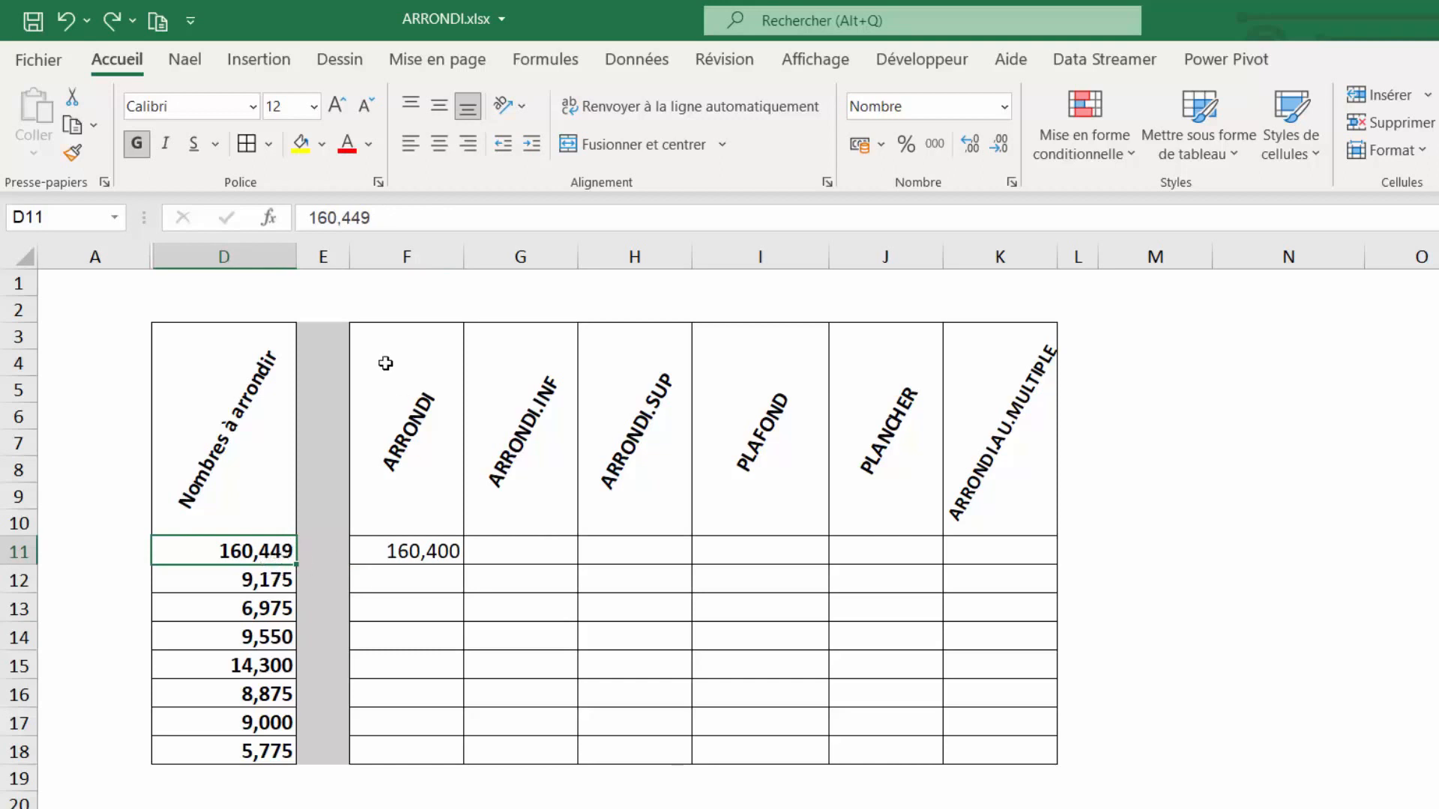
# Step: Set the number of digits in the ARRONDI formula of cell F11 to 2
pyautogui.click(414, 552)
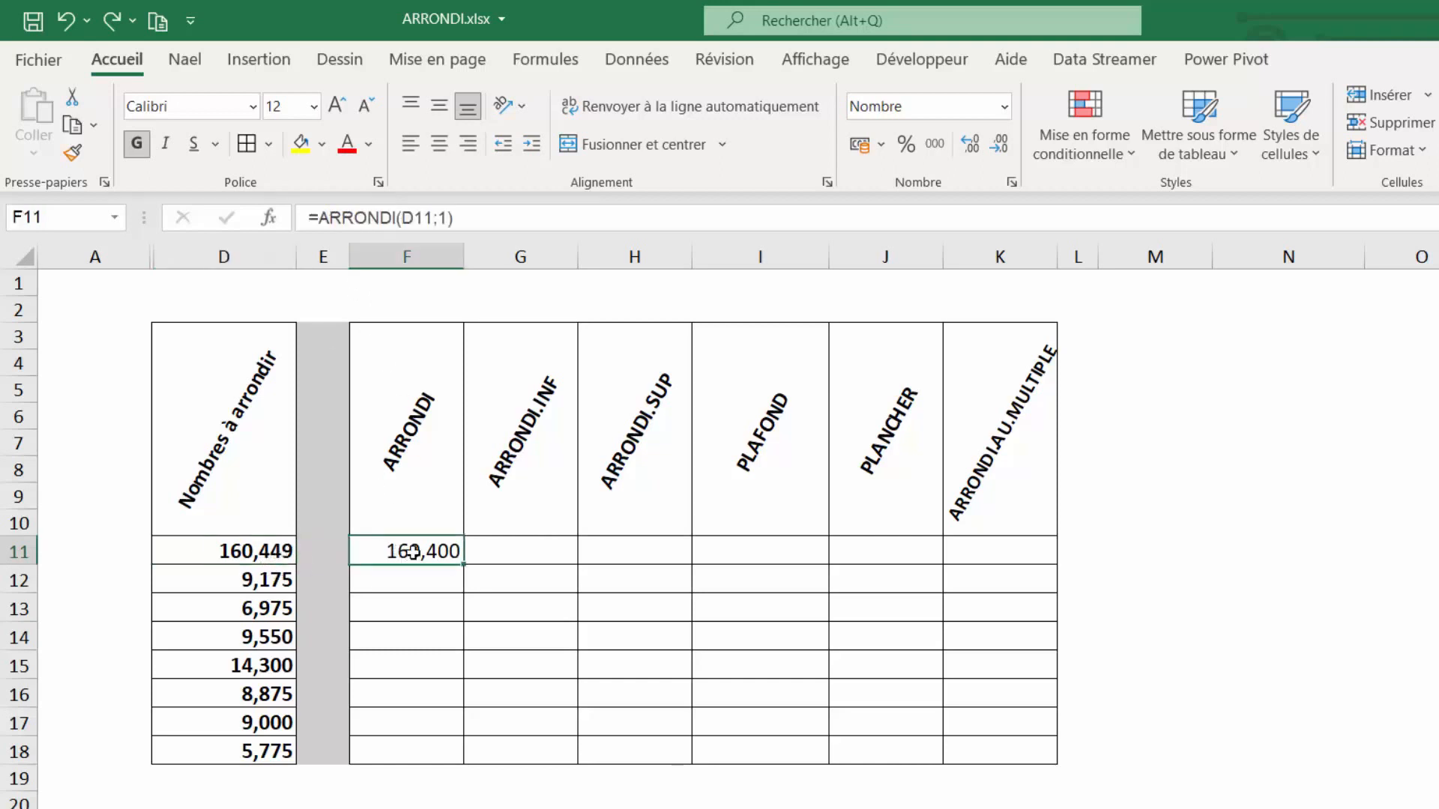
pyautogui.click(439, 217)
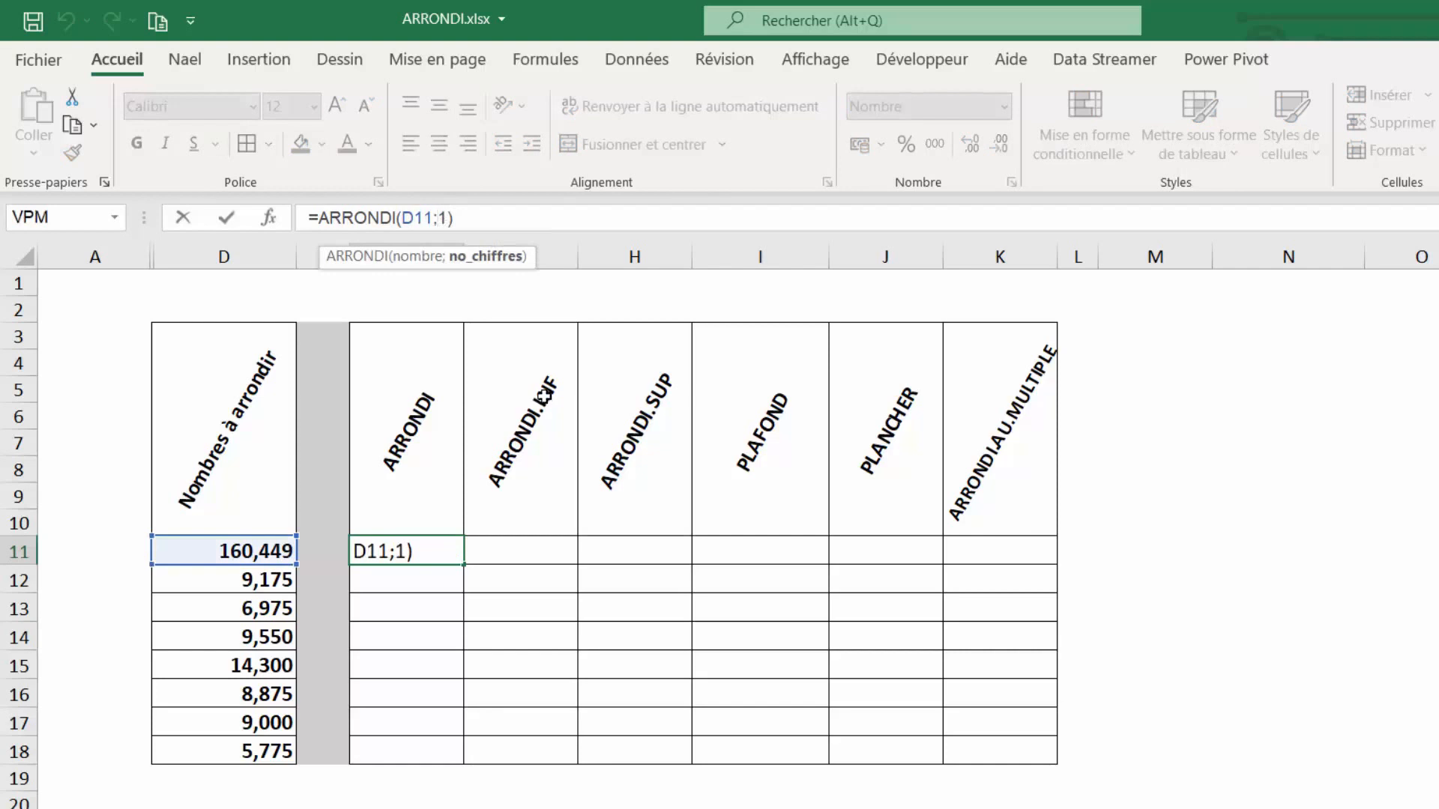
pyautogui.press('Delete')
pyautogui.write('2')
pyautogui.press('Return')
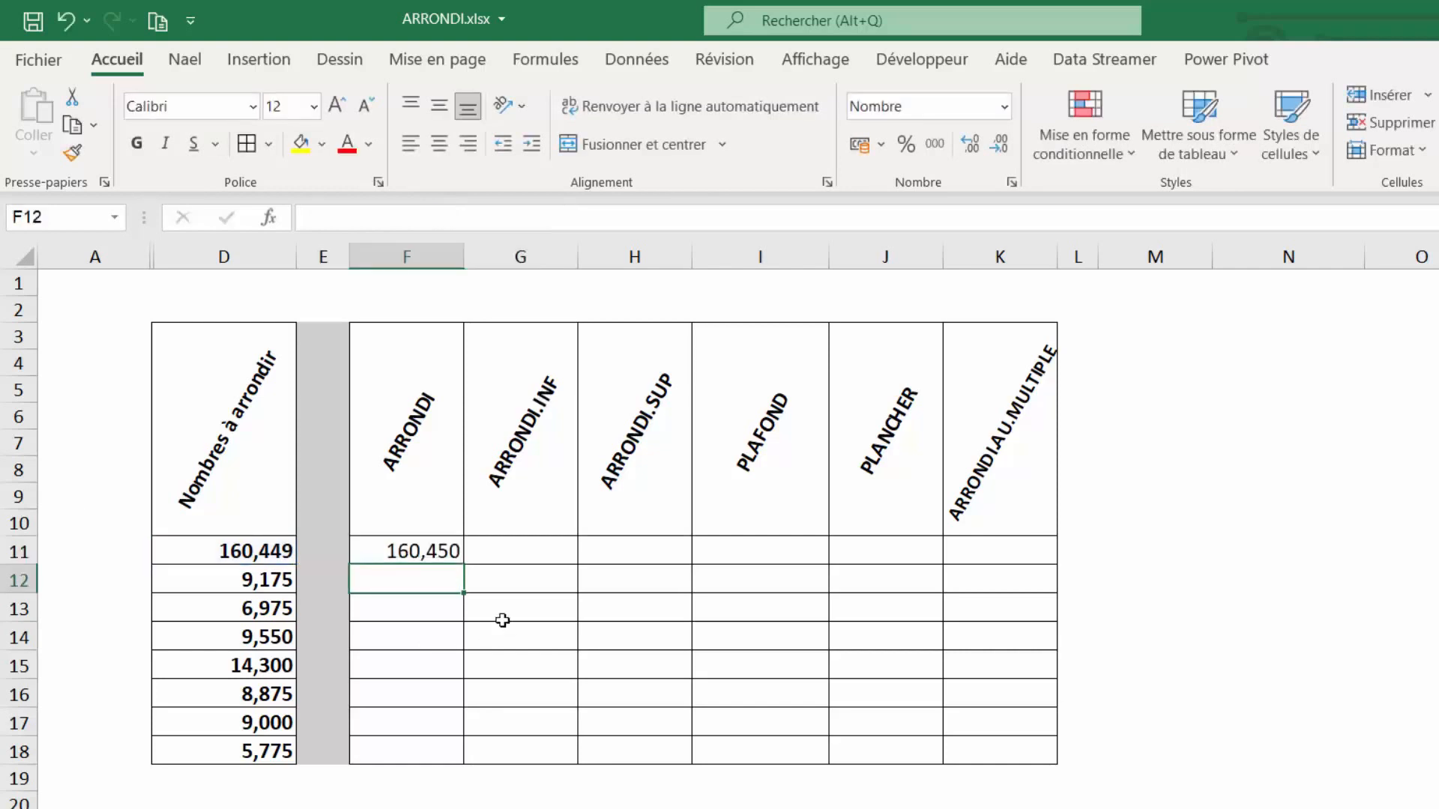
# Step: Fill the ARRONDI formula from F11 down to F18 and compare row 12 with its original number
pyautogui.click(426, 552)
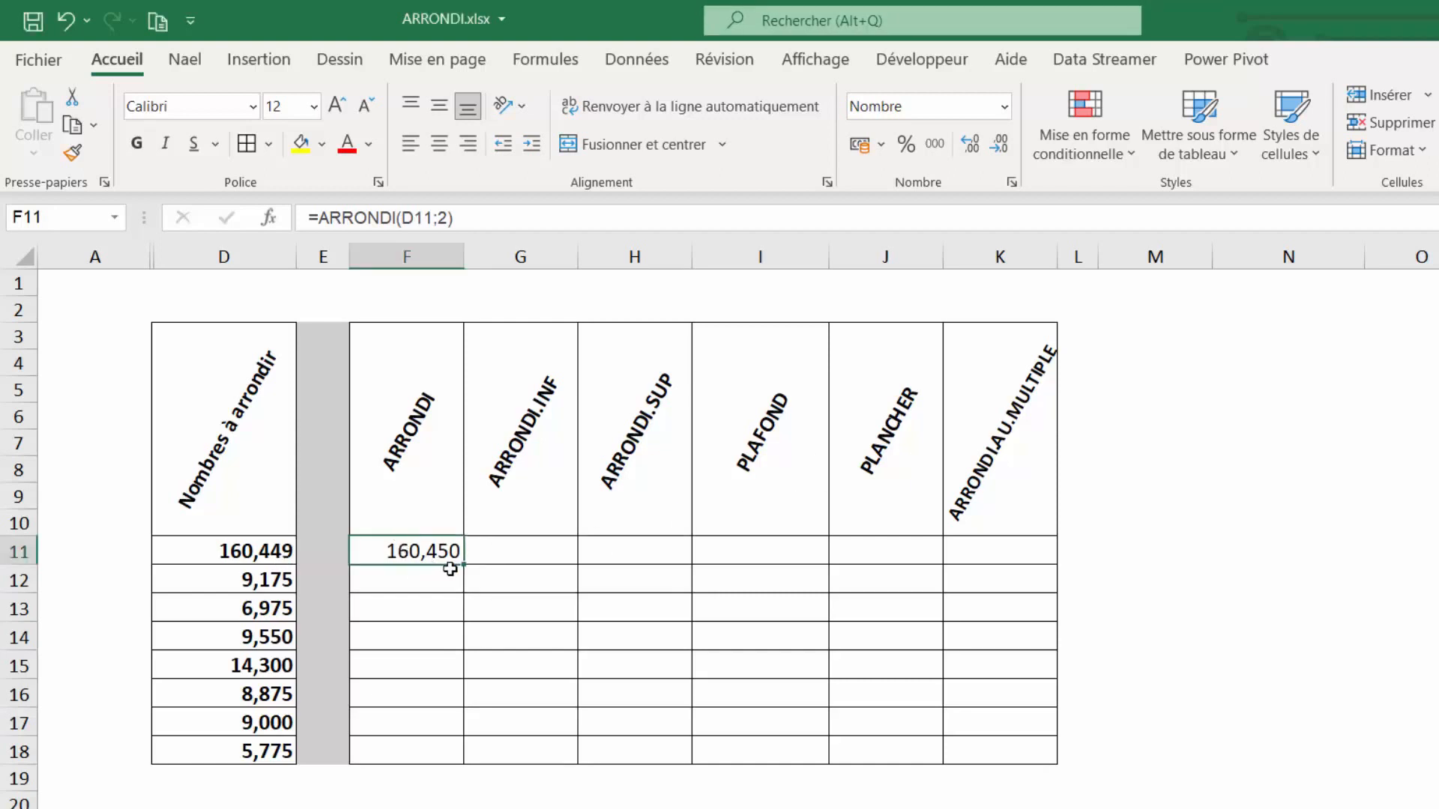
pyautogui.moveTo(462, 565); pyautogui.dragTo(439, 759)
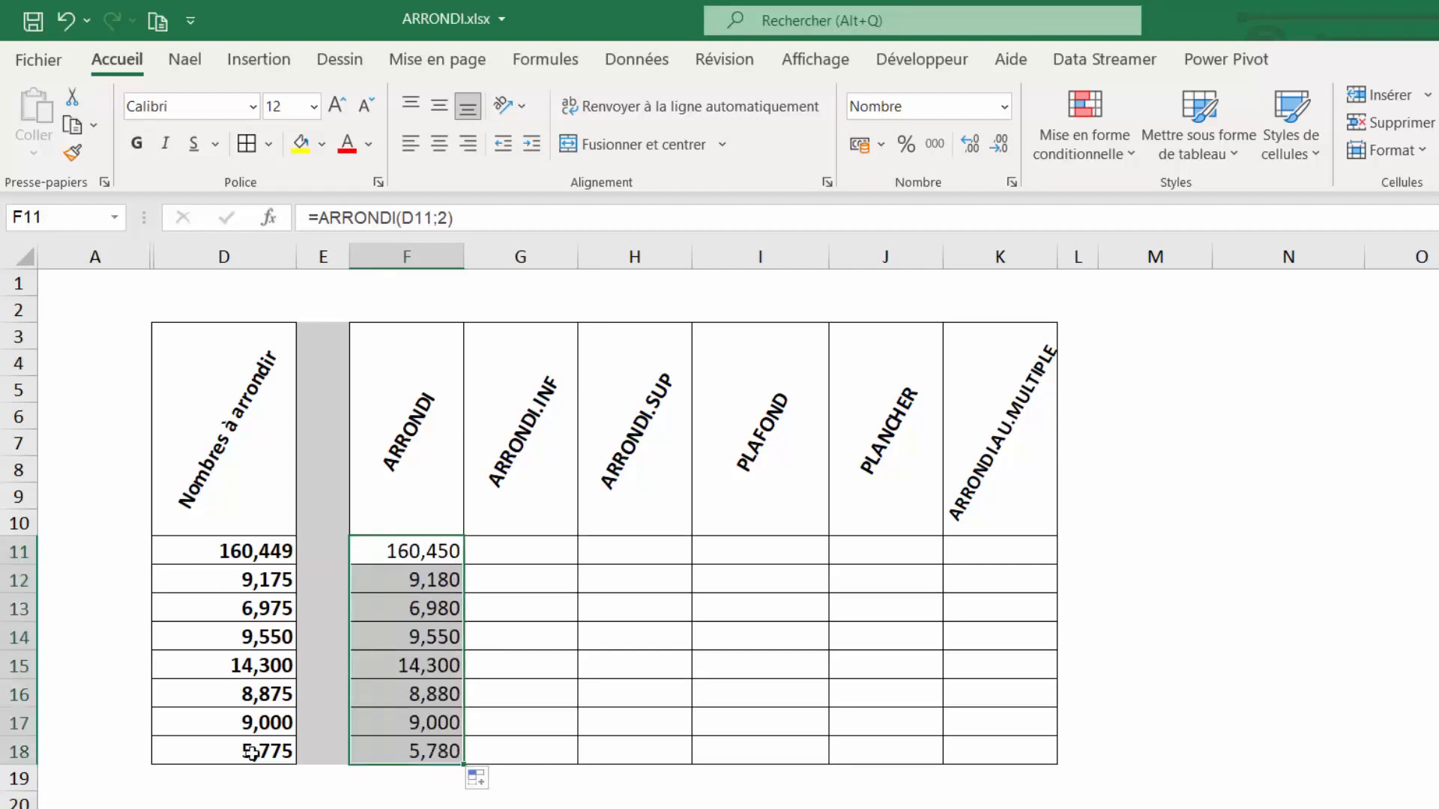
pyautogui.click(411, 589)
pyautogui.click(259, 578)
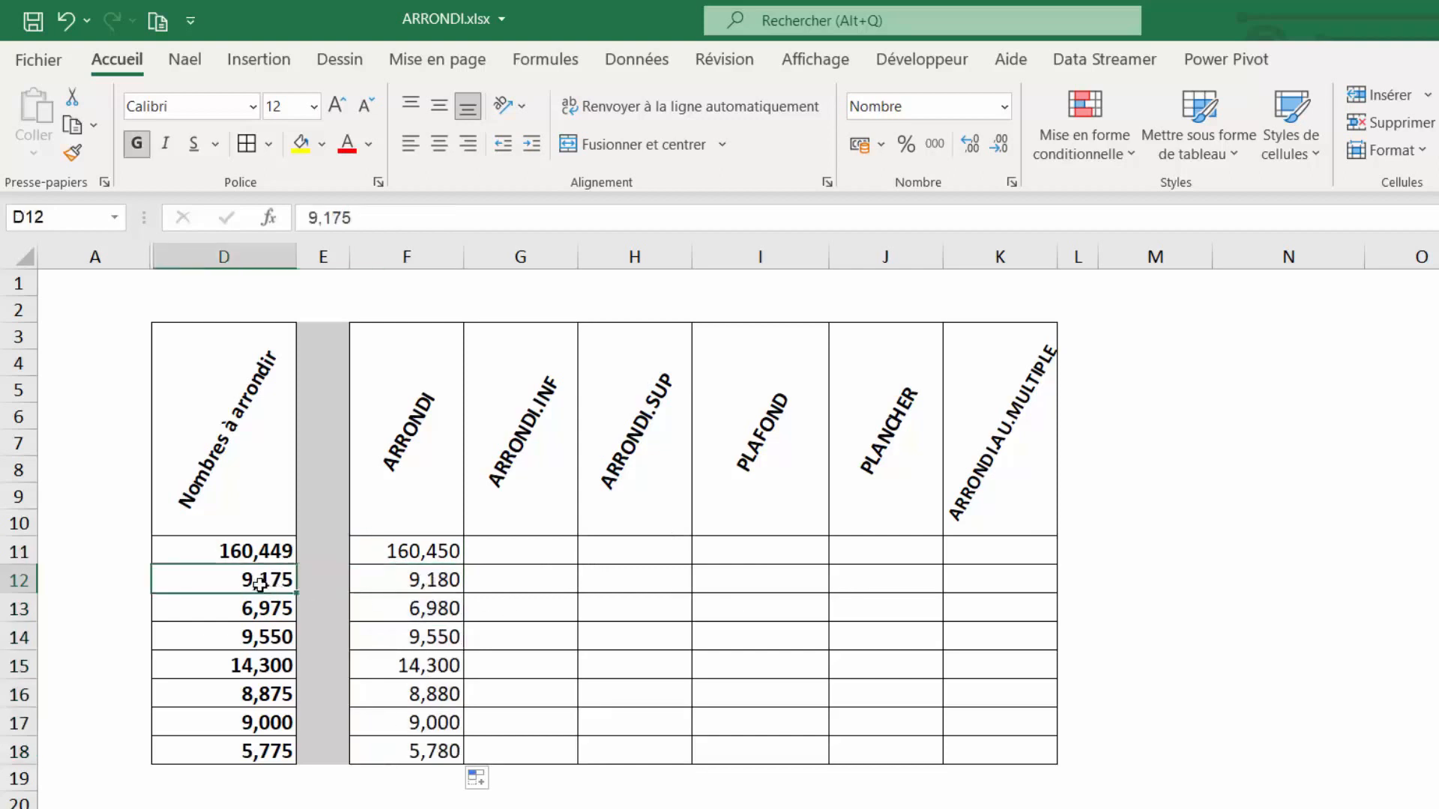
pyautogui.click(404, 583)
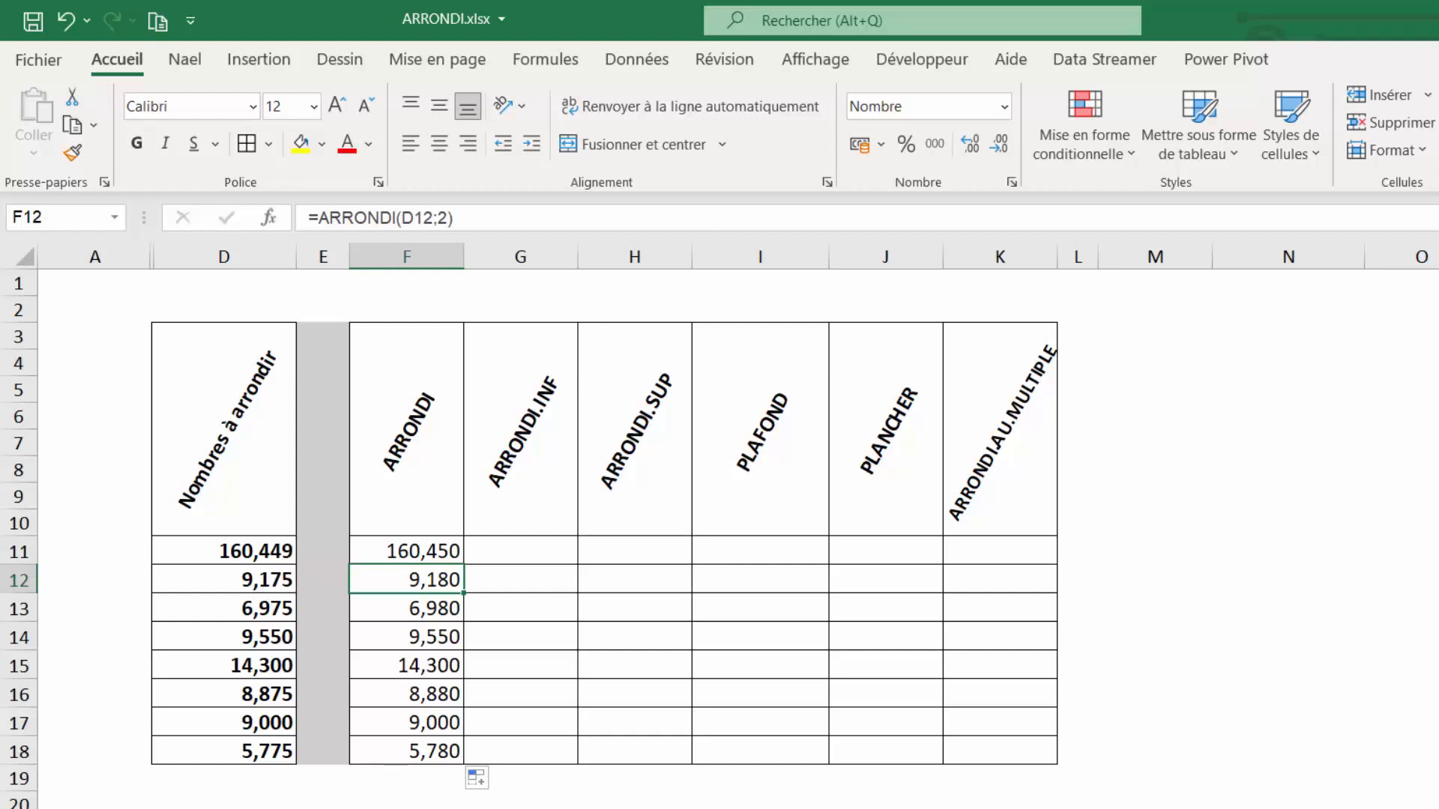
# Step: Change the number in cell D12 to 9,174 and check the ARRONDI formula in F12
pyautogui.hotkey('ctrl', 'z')
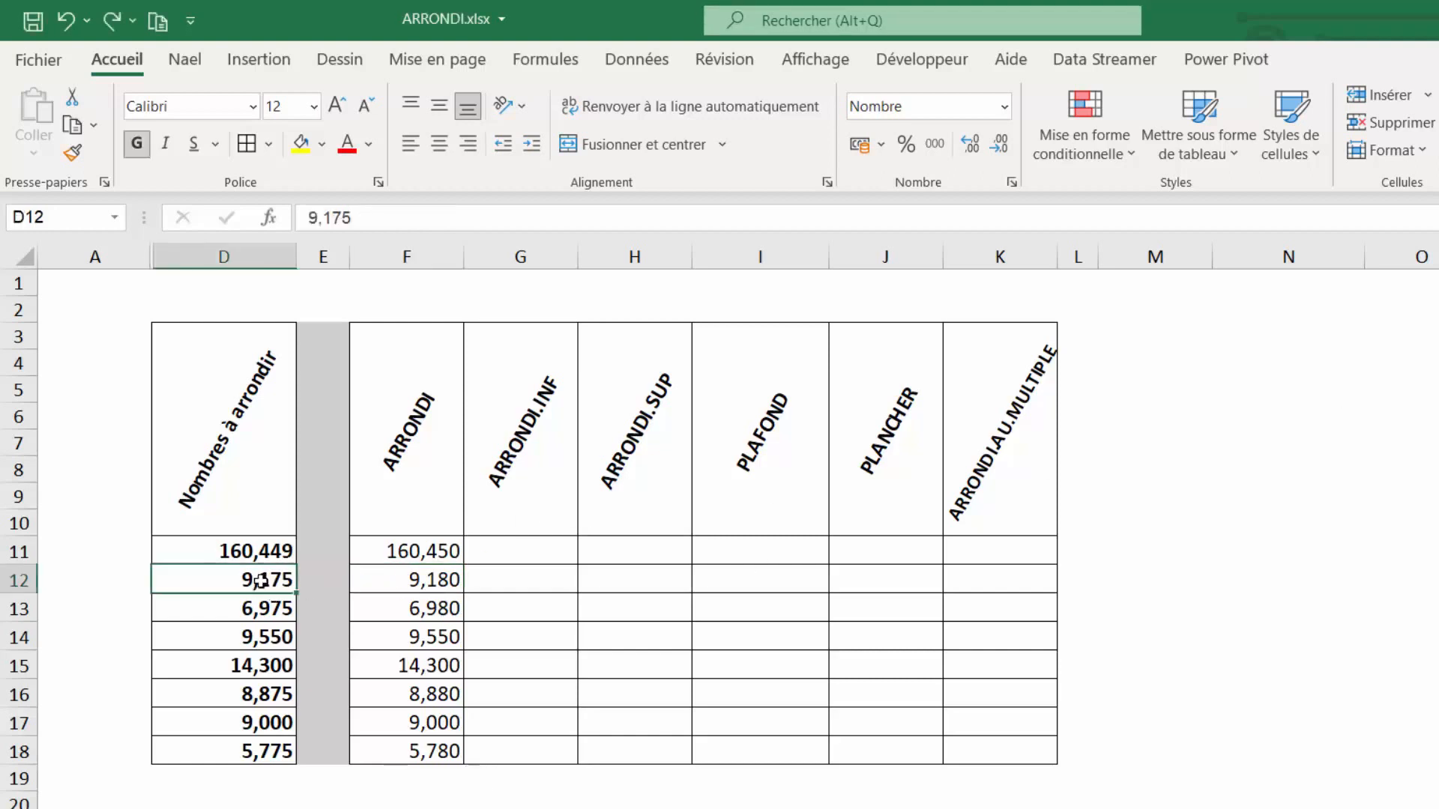
pyautogui.click(356, 224)
pyautogui.press('BackSpace')
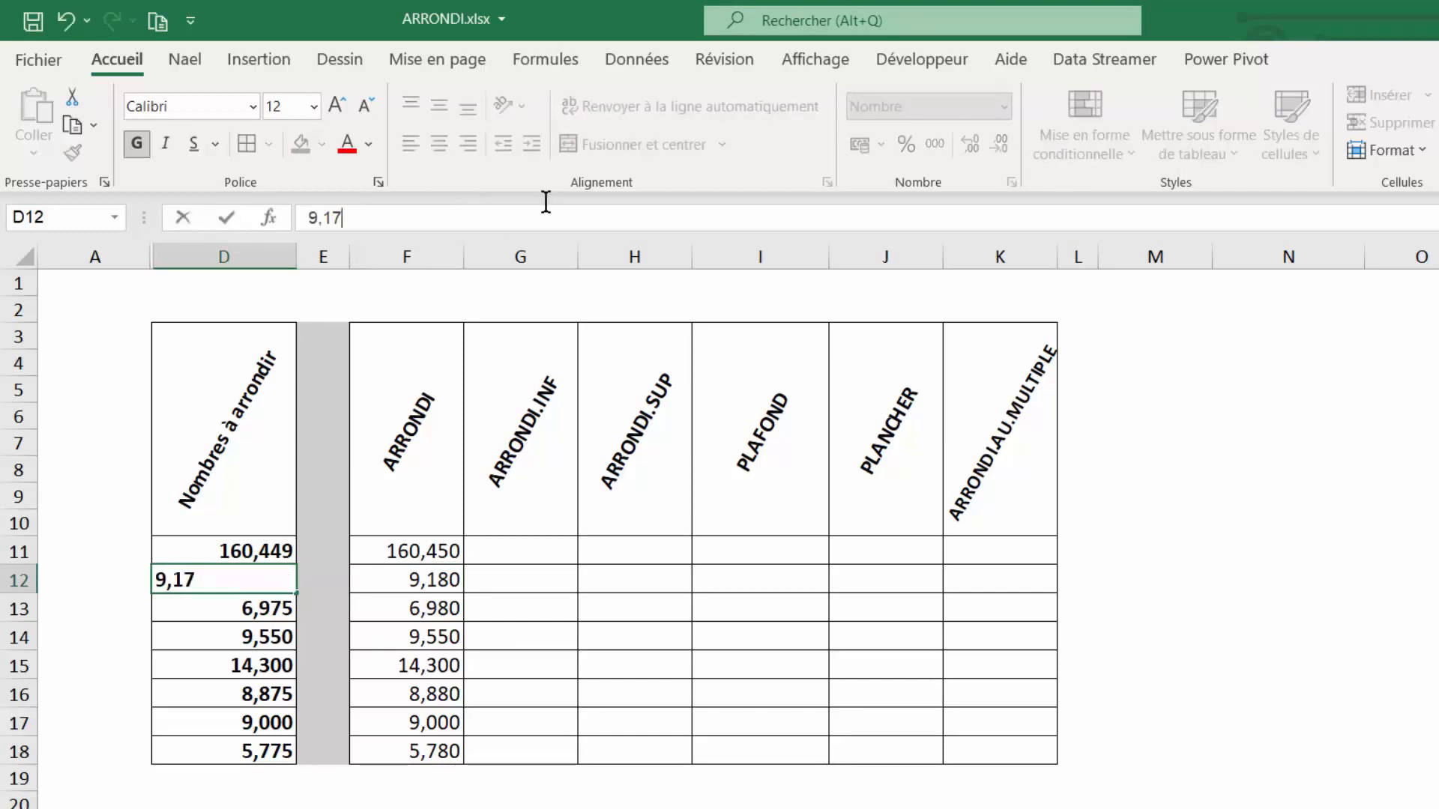
pyautogui.write('4')
pyautogui.press('Return')
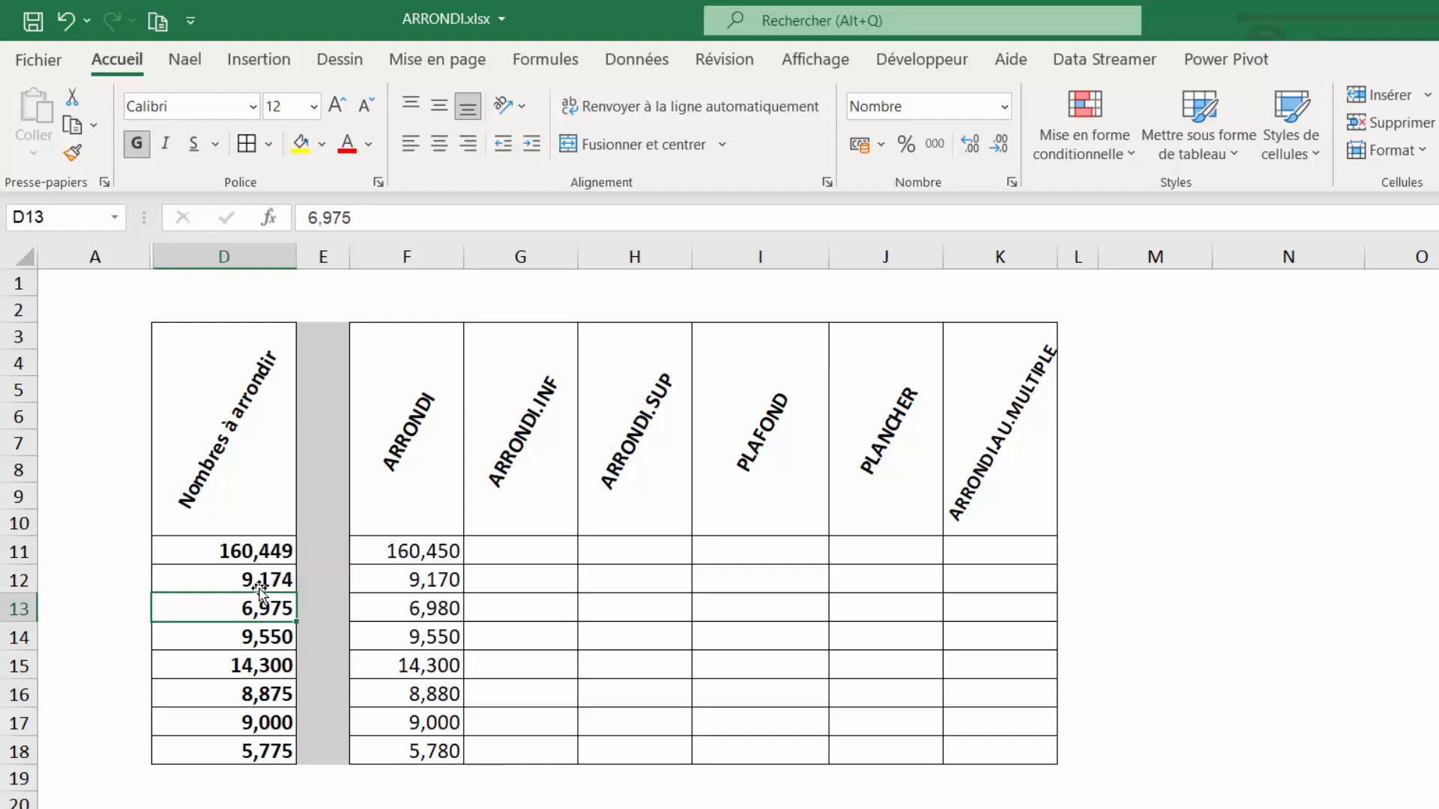
pyautogui.click(424, 589)
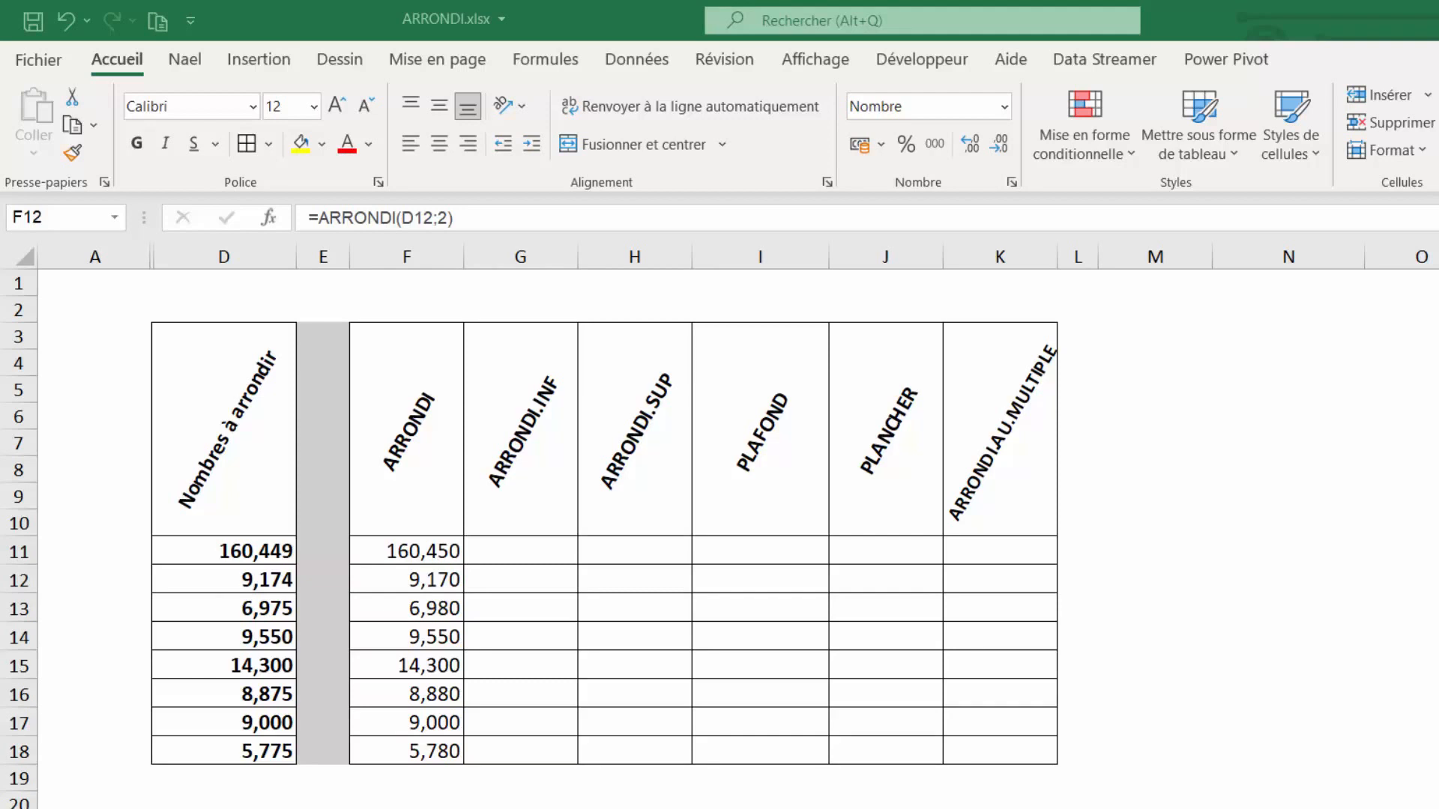
pyautogui.click(480, 224)
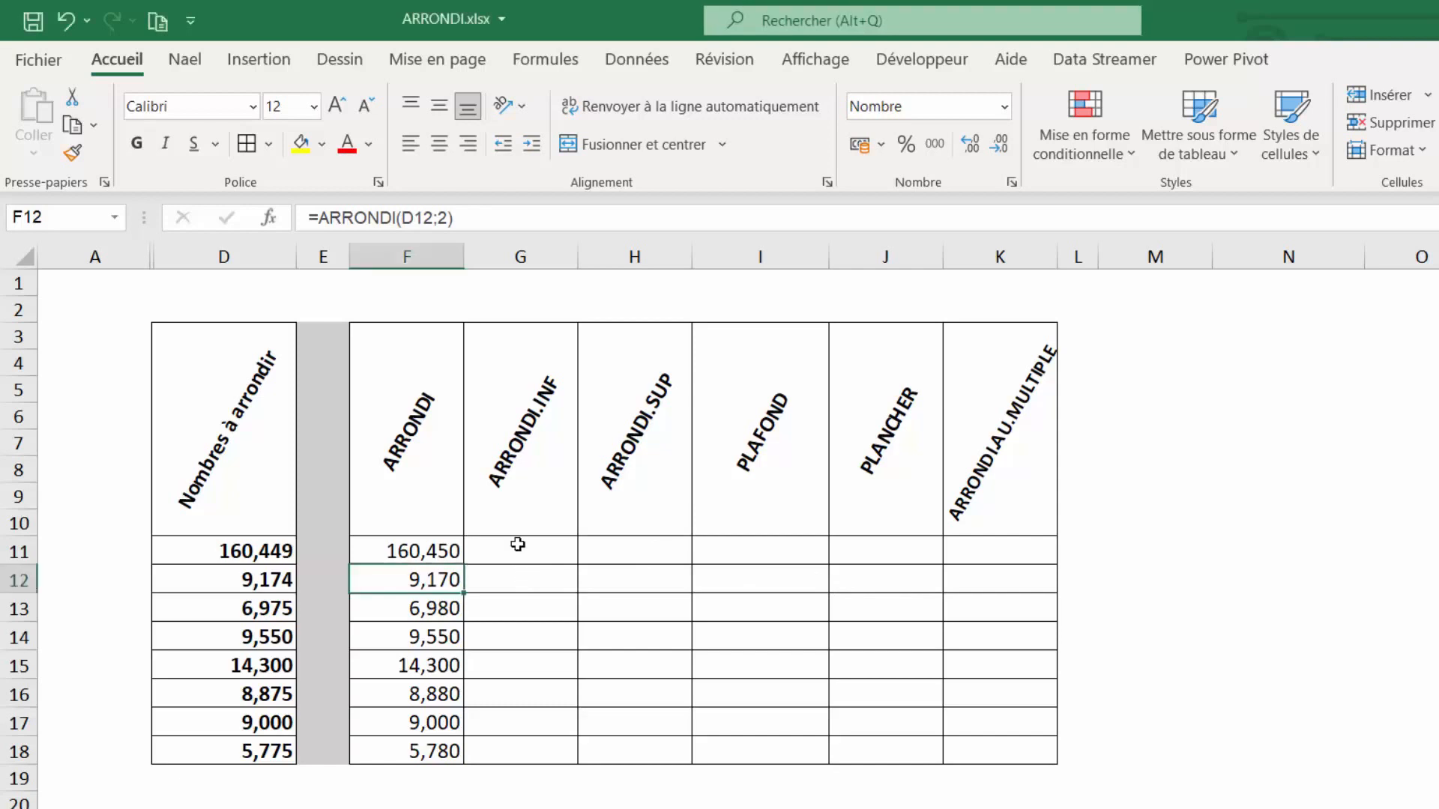
# Step: Enter an ARRONDI.INF formula in cell G11 that rounds the number in D11 down to 1 digit
pyautogui.click(636, 556)
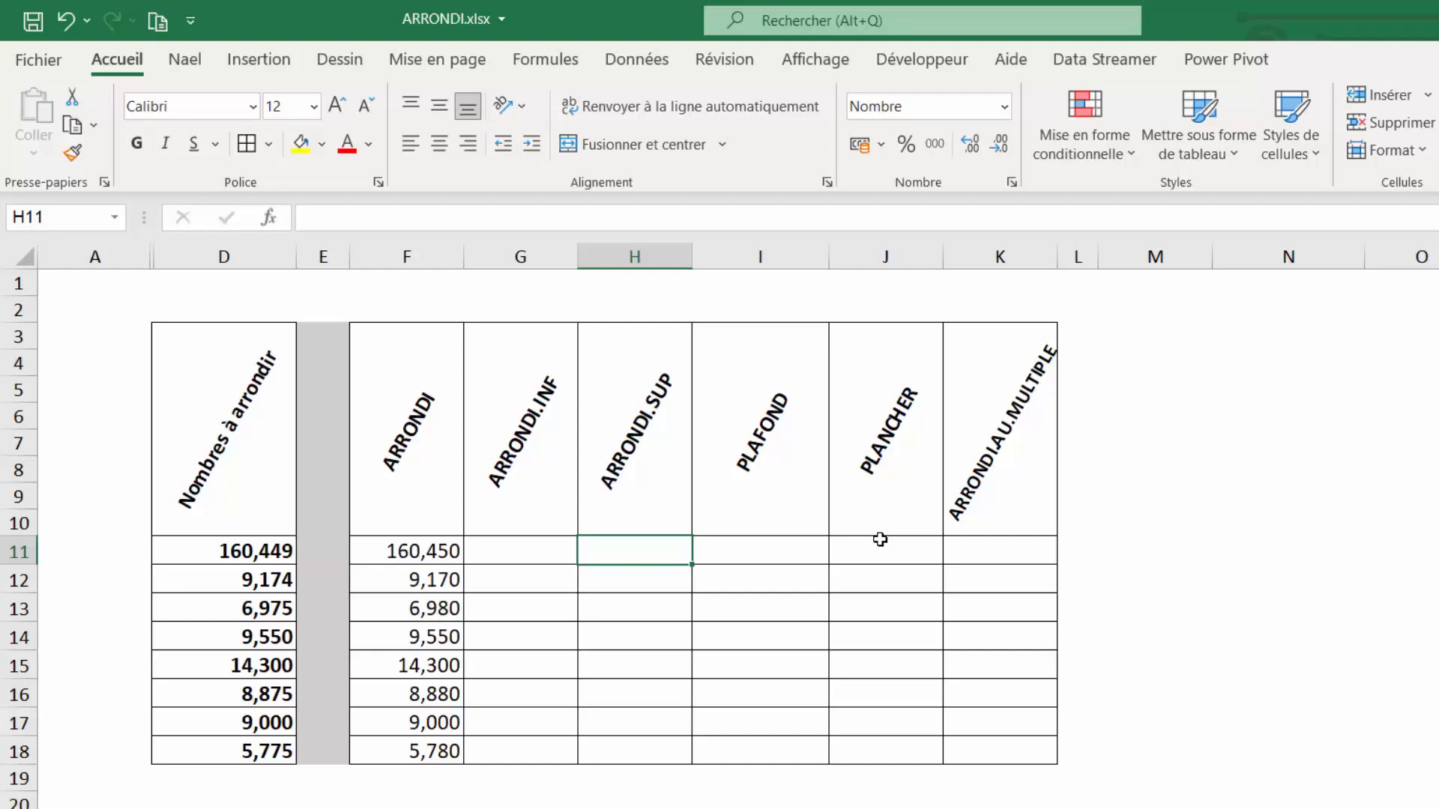
pyautogui.click(527, 553)
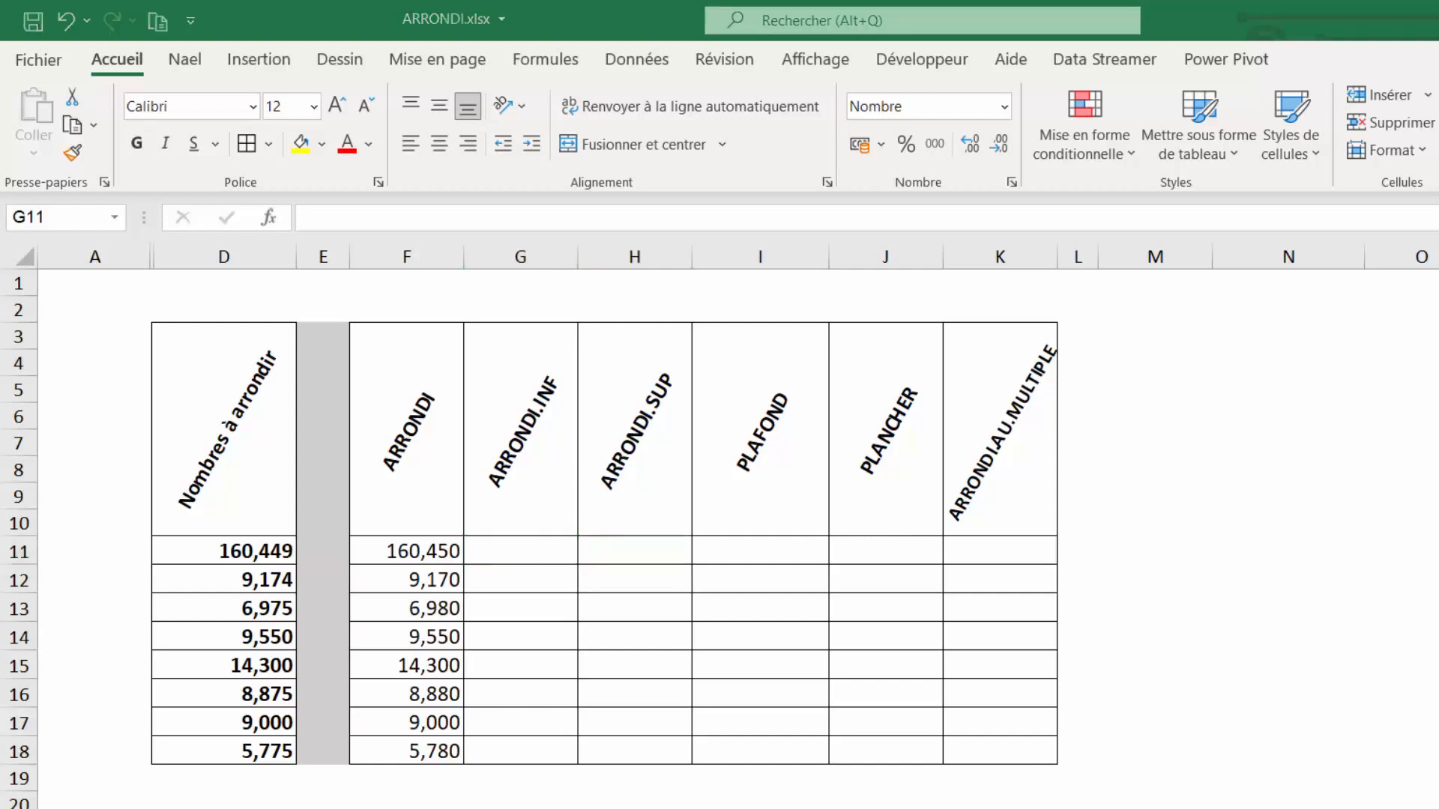
pyautogui.click(546, 552)
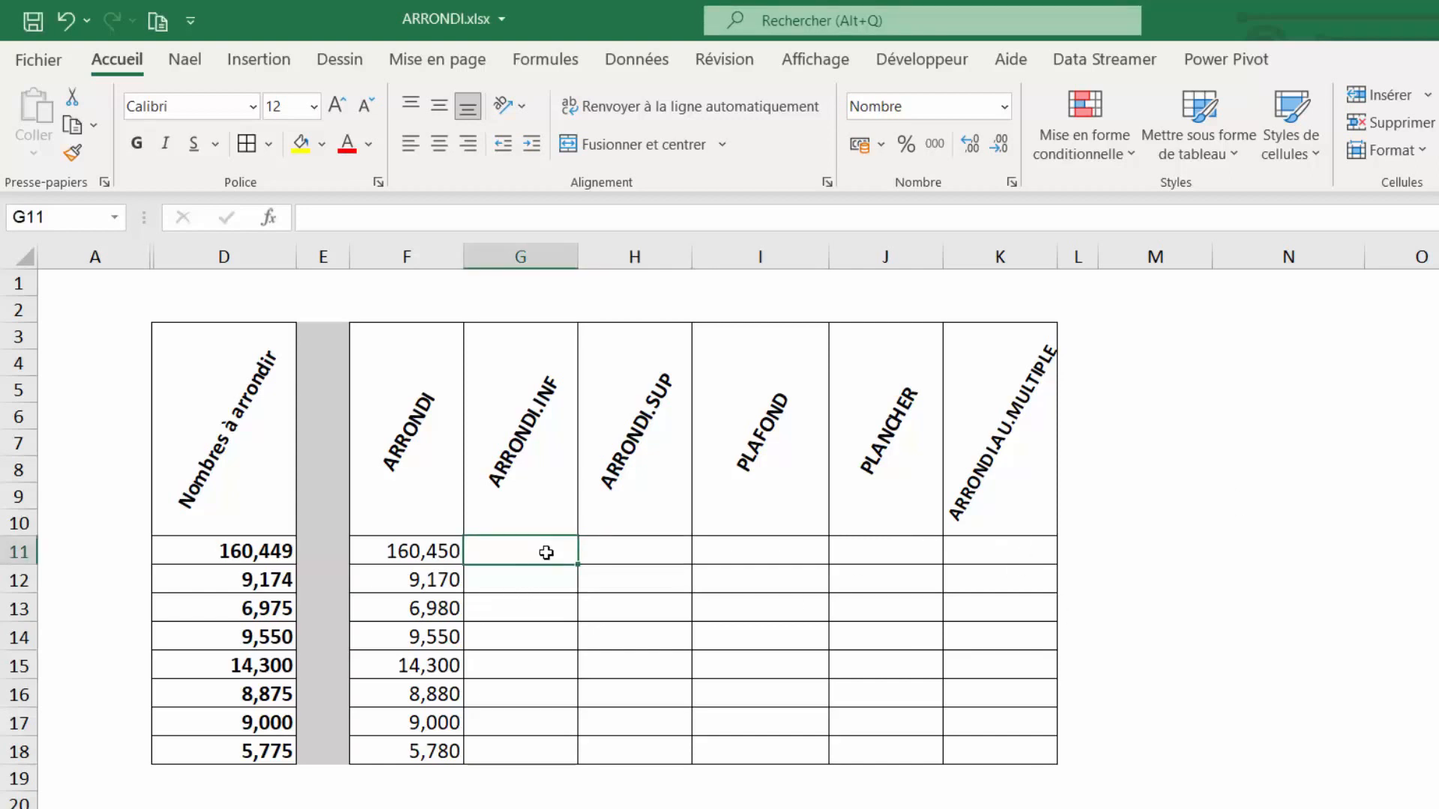
pyautogui.write('=arrodn')
pyautogui.press('BackSpace')
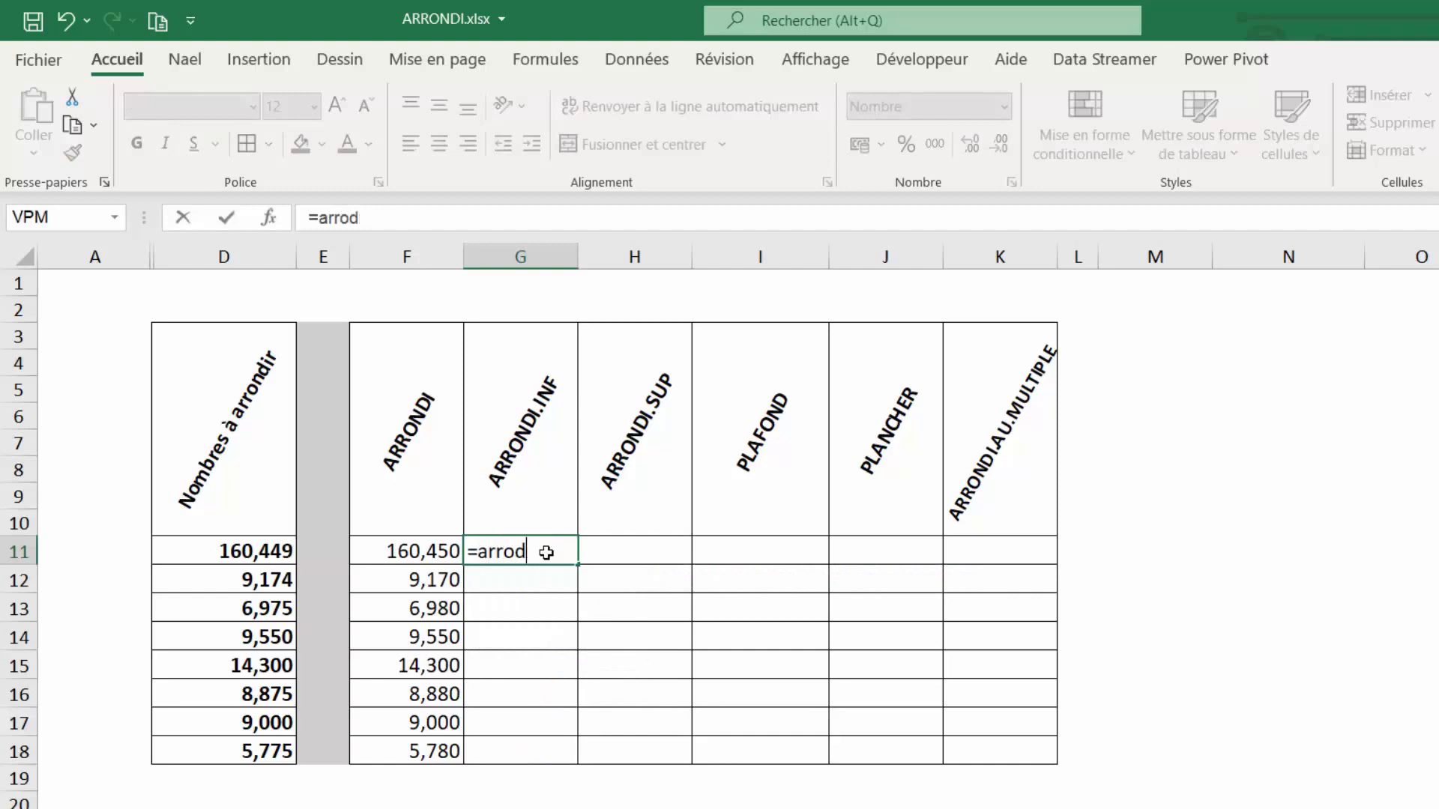
pyautogui.press('BackSpace')
pyautogui.write('ndi')
pyautogui.click(570, 619)
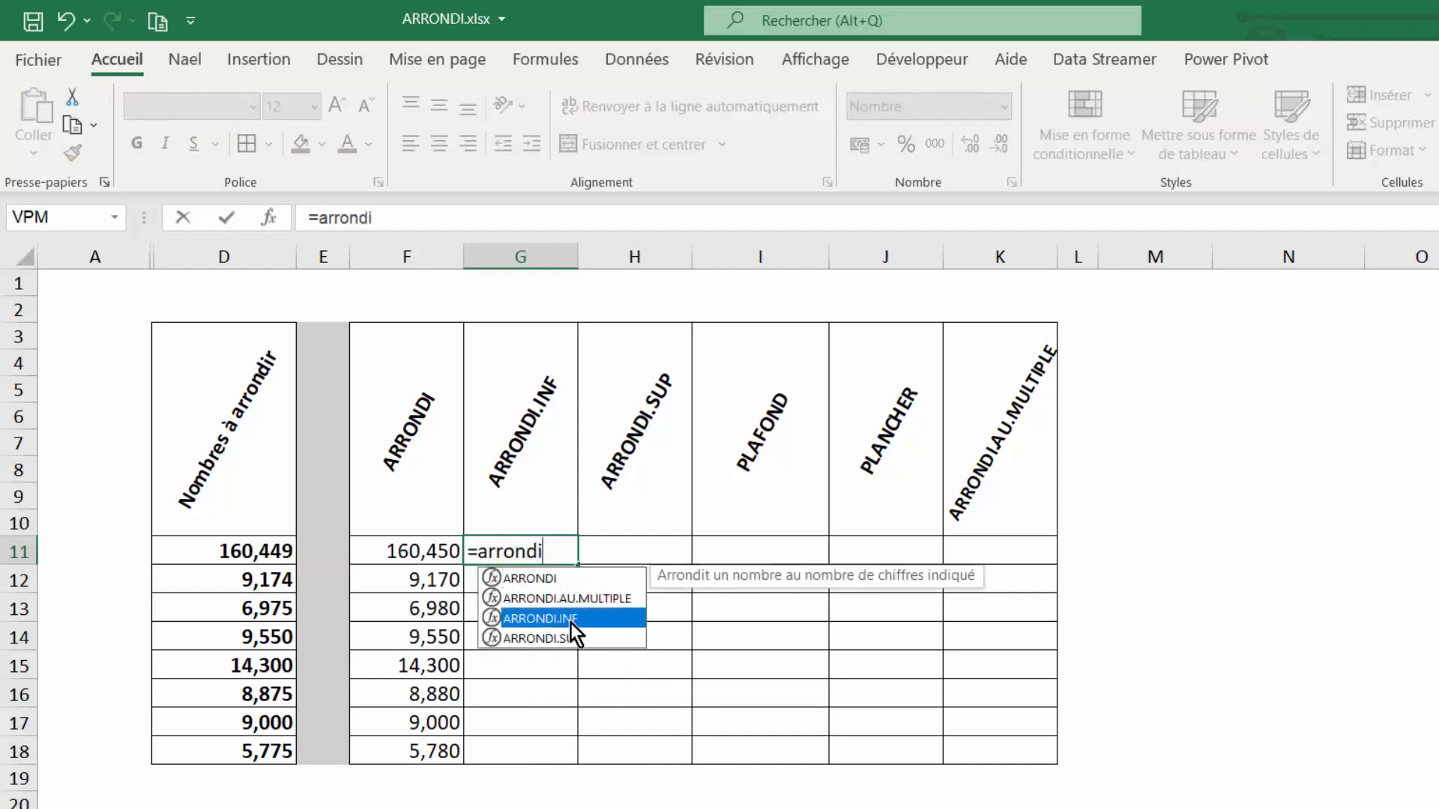
pyautogui.doubleClick(569, 619)
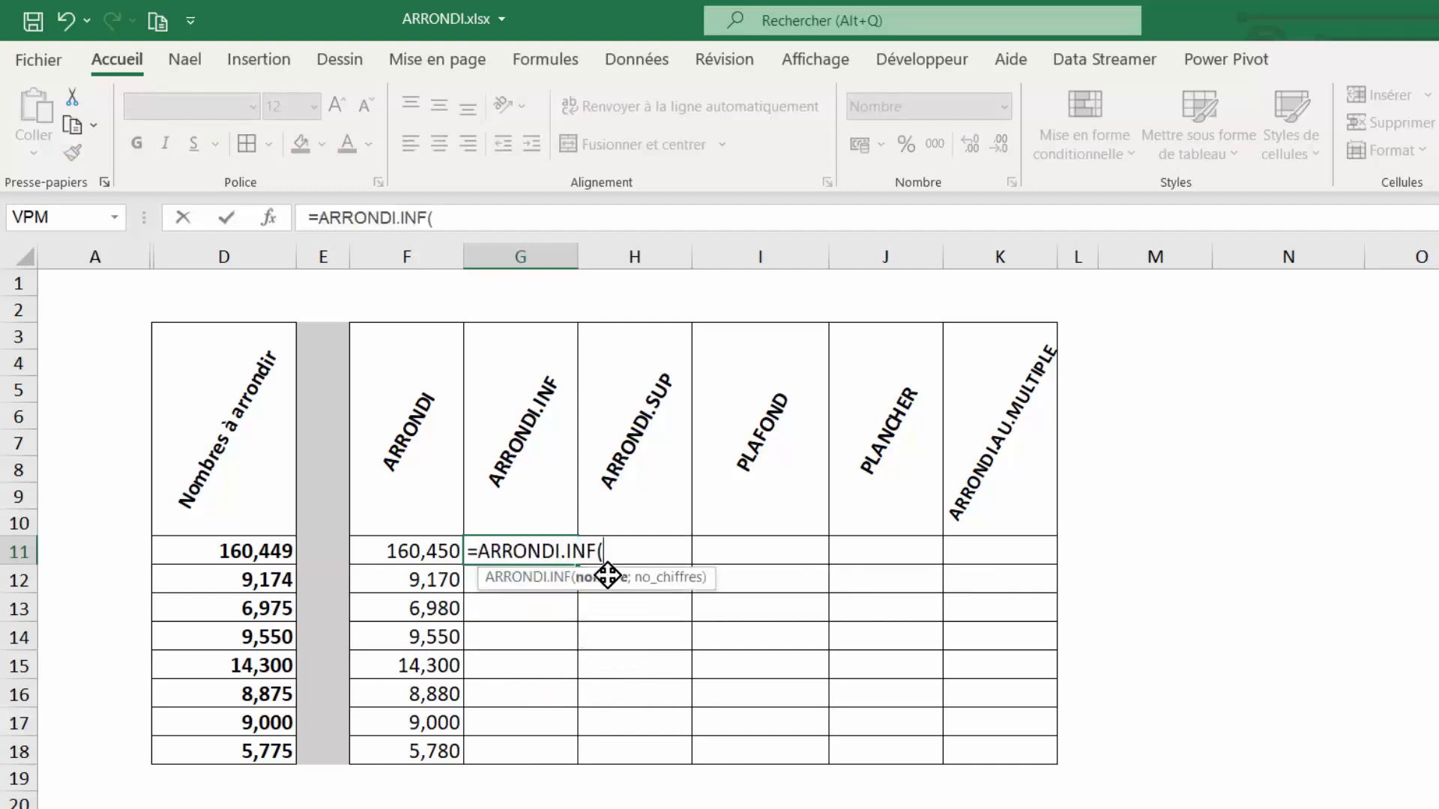
pyautogui.click(249, 550)
pyautogui.write(';')
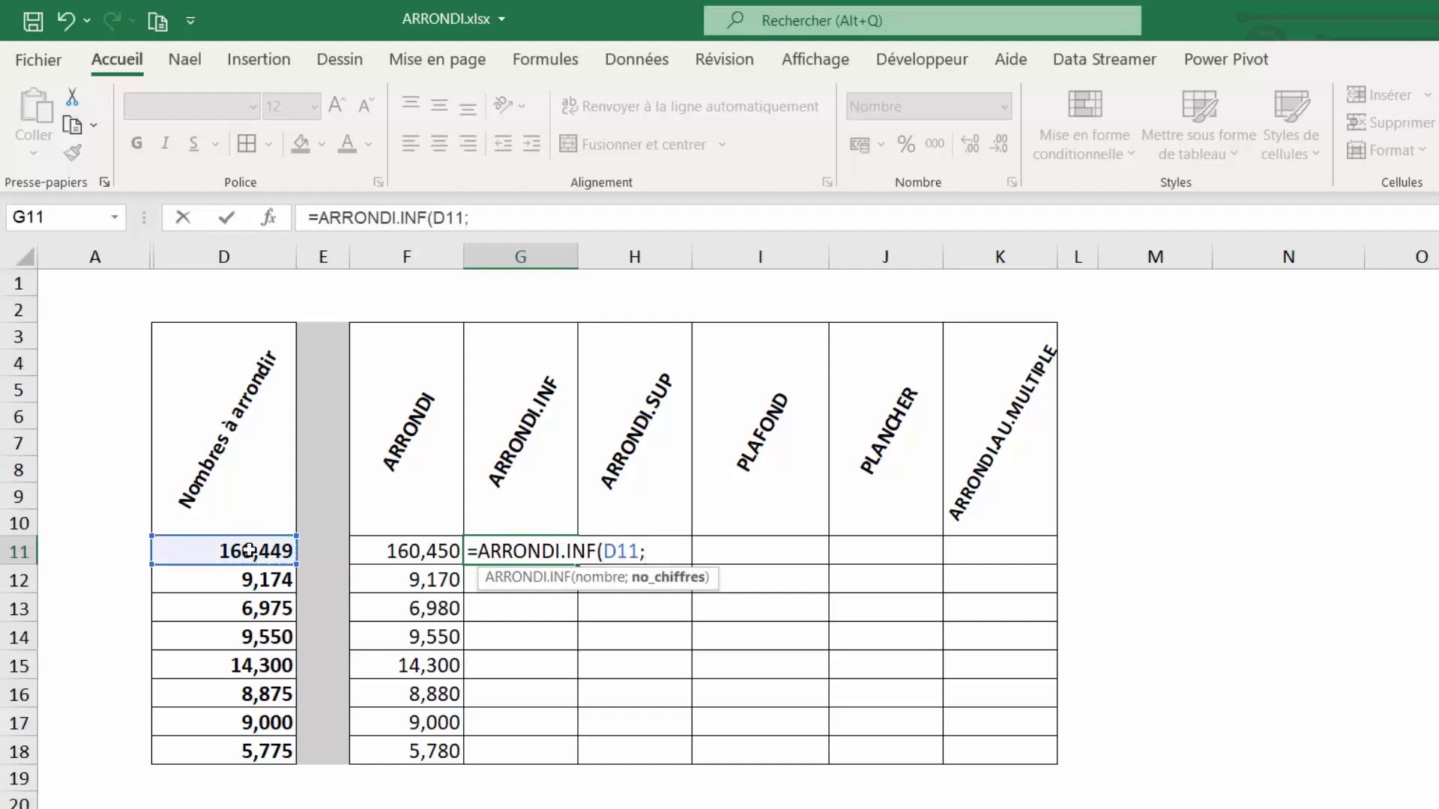
pyautogui.write('1')
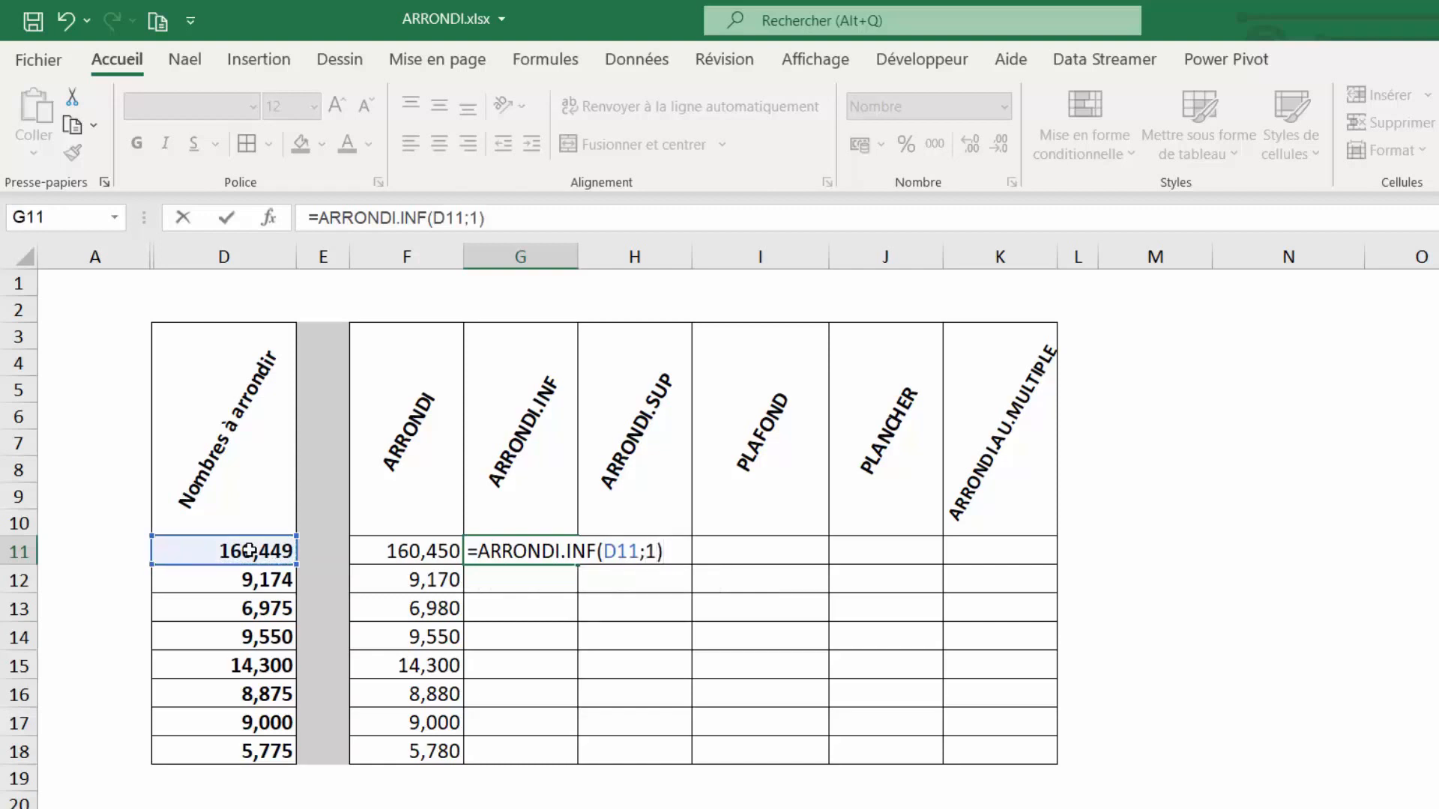
pyautogui.press('Return')
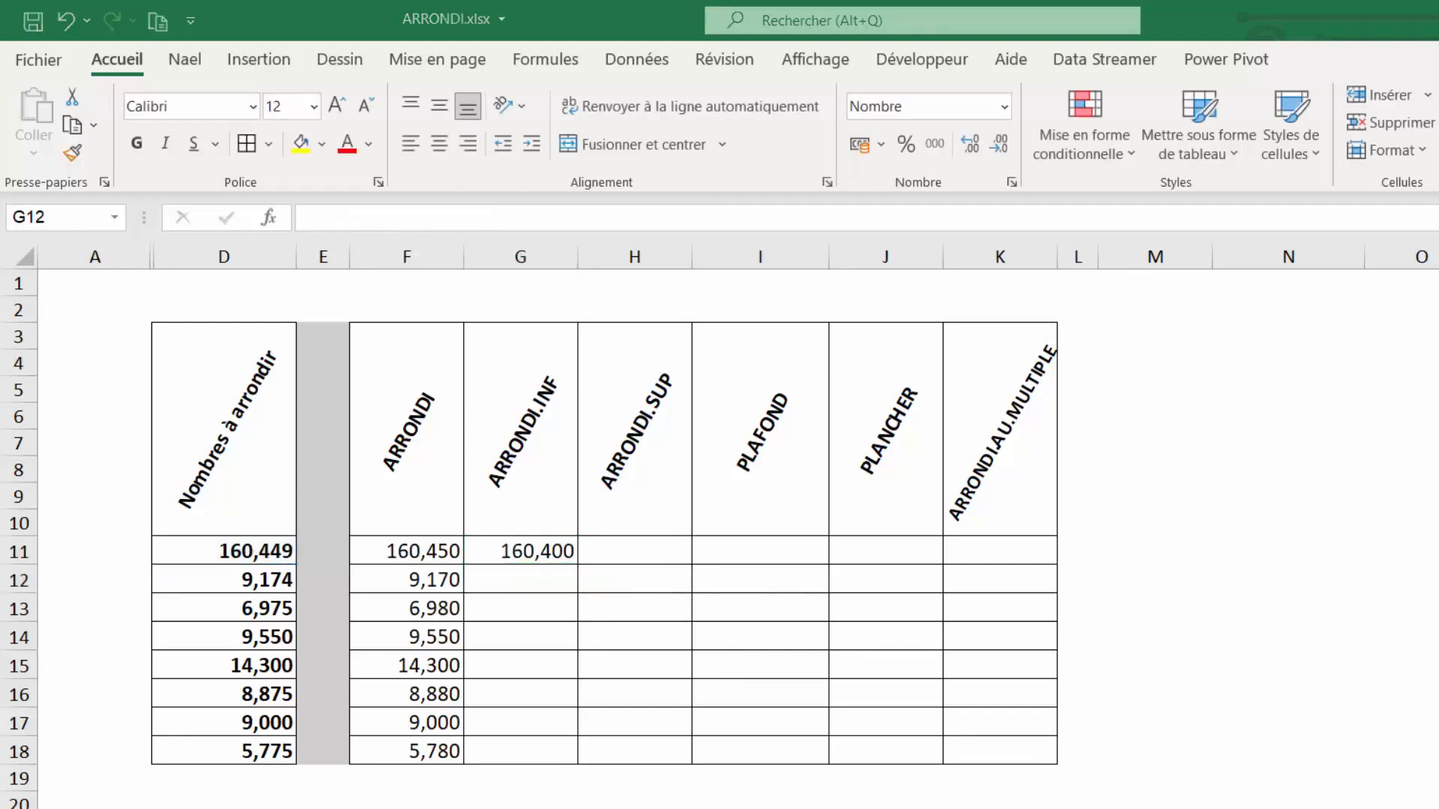
# Step: Change the number in cell D11 to 160,499 and check the ARRONDI.INF formula in G11 against it
pyautogui.click(545, 550)
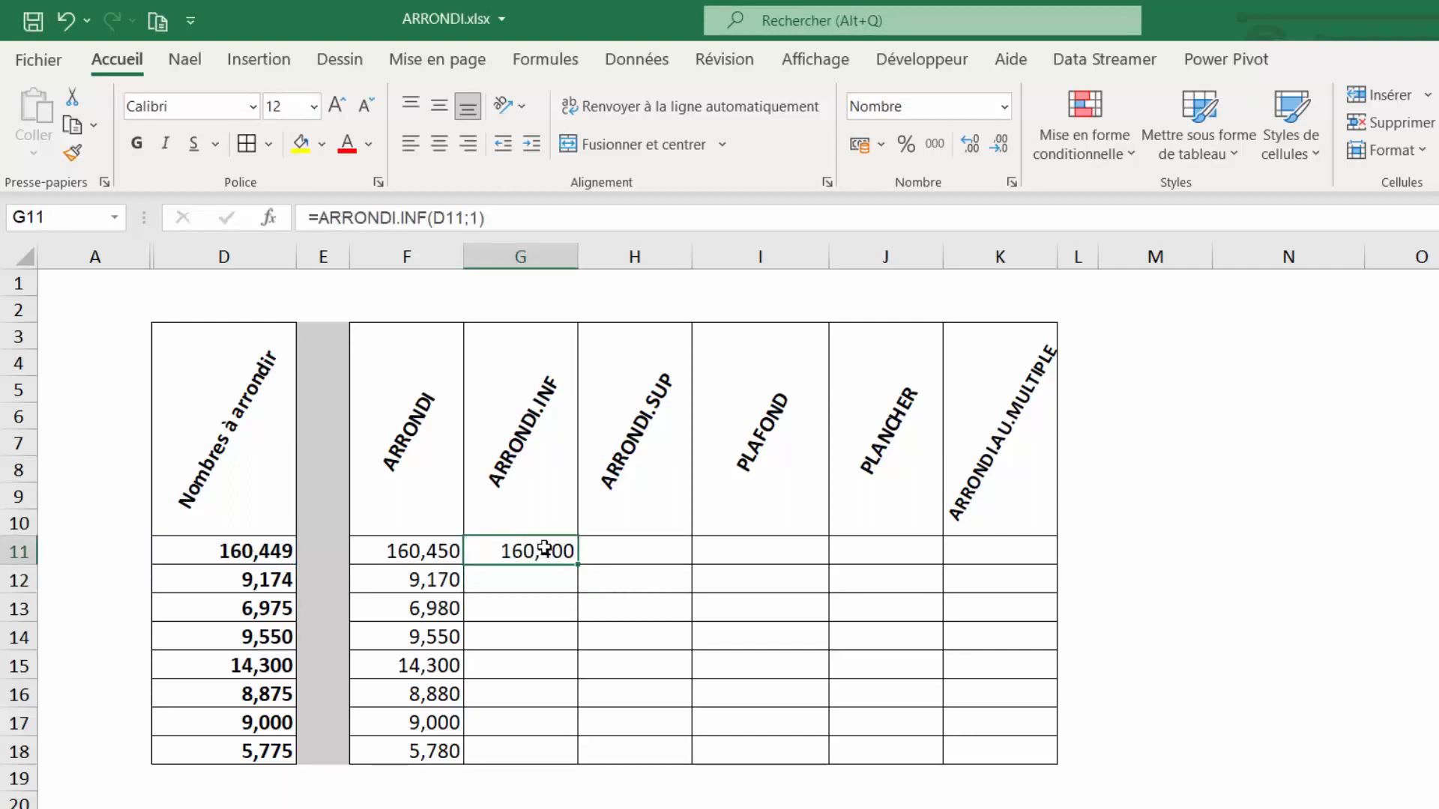
pyautogui.click(255, 553)
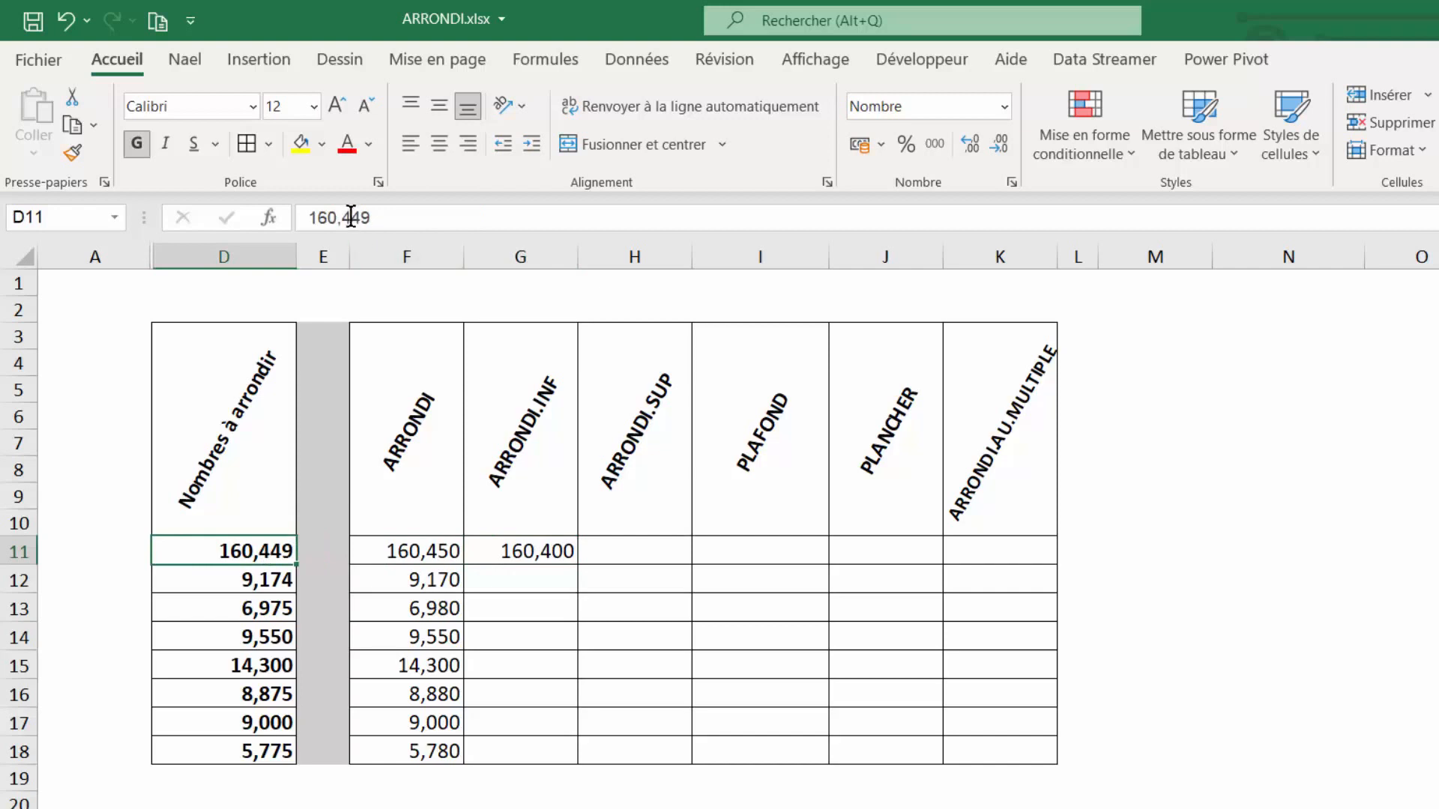
pyautogui.moveTo(351, 217); pyautogui.dragTo(386, 217)
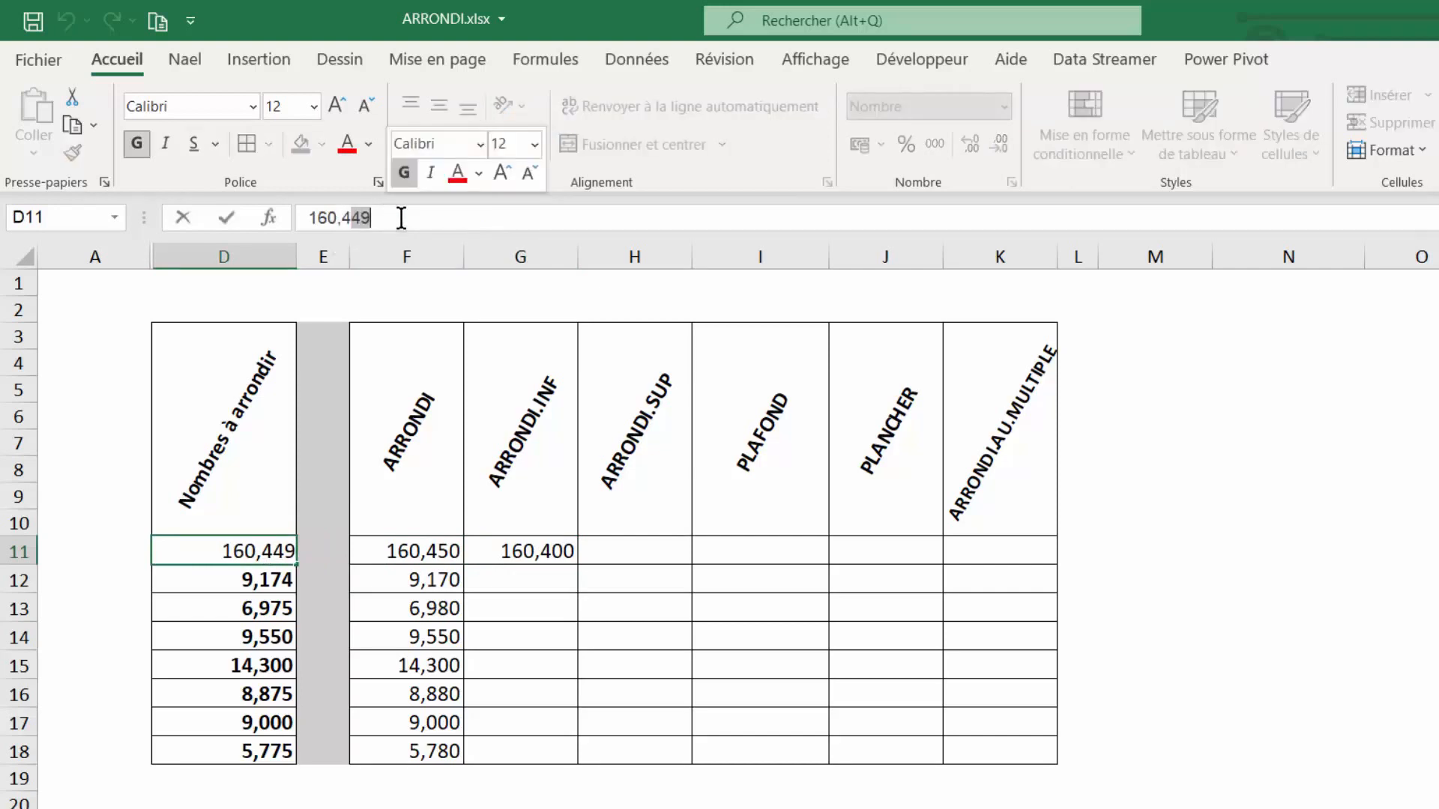
pyautogui.write('99')
pyautogui.press('Return')
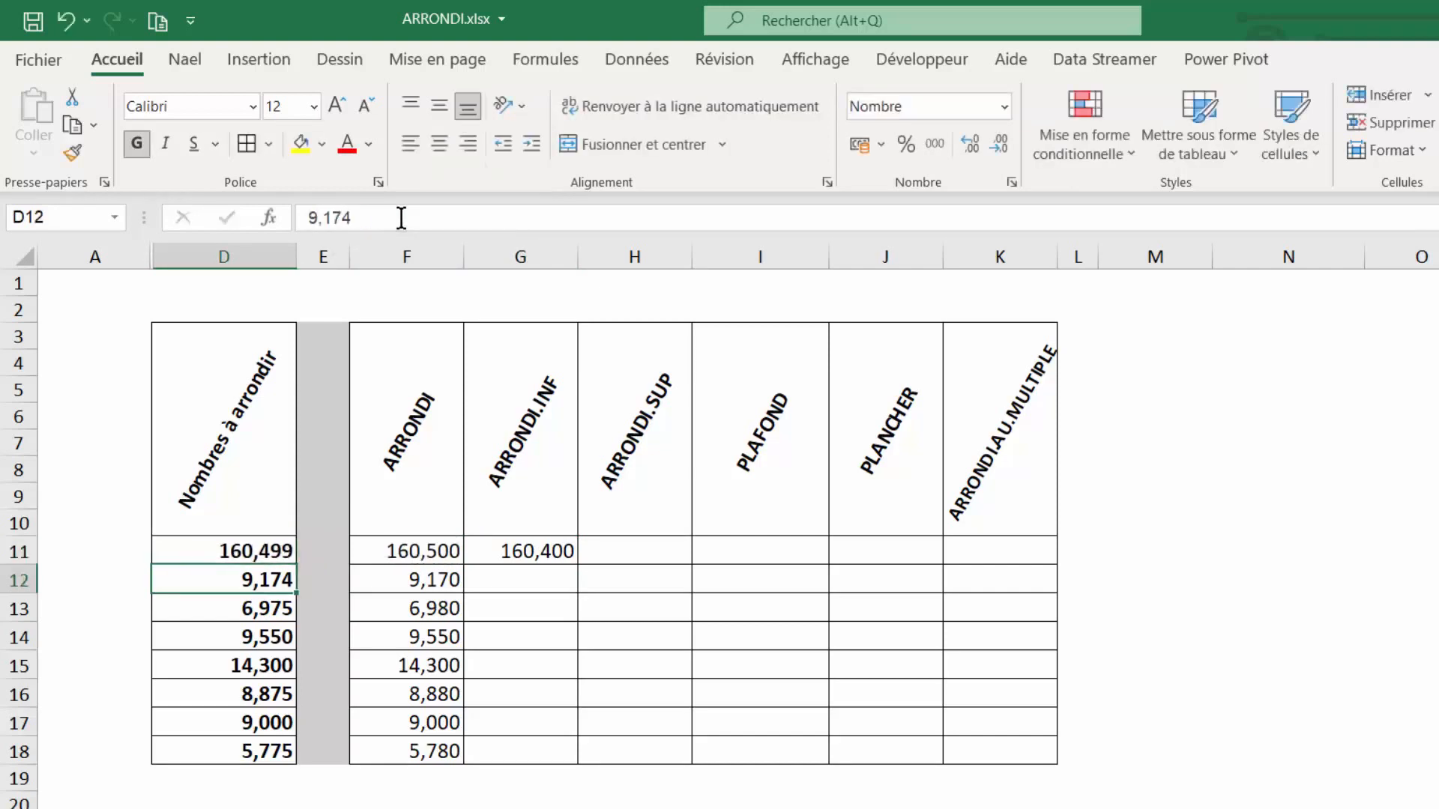
pyautogui.press('Up')
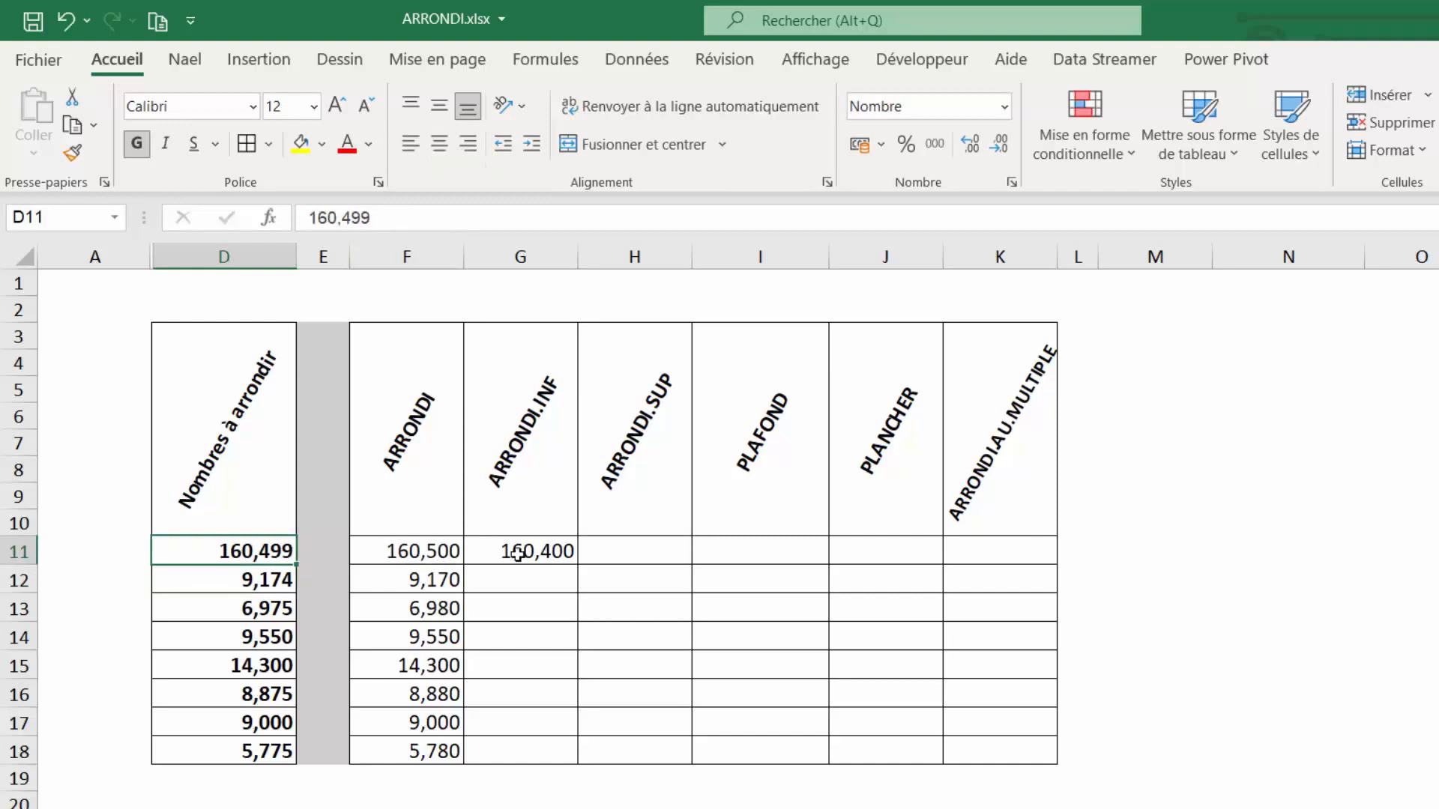
pyautogui.click(556, 561)
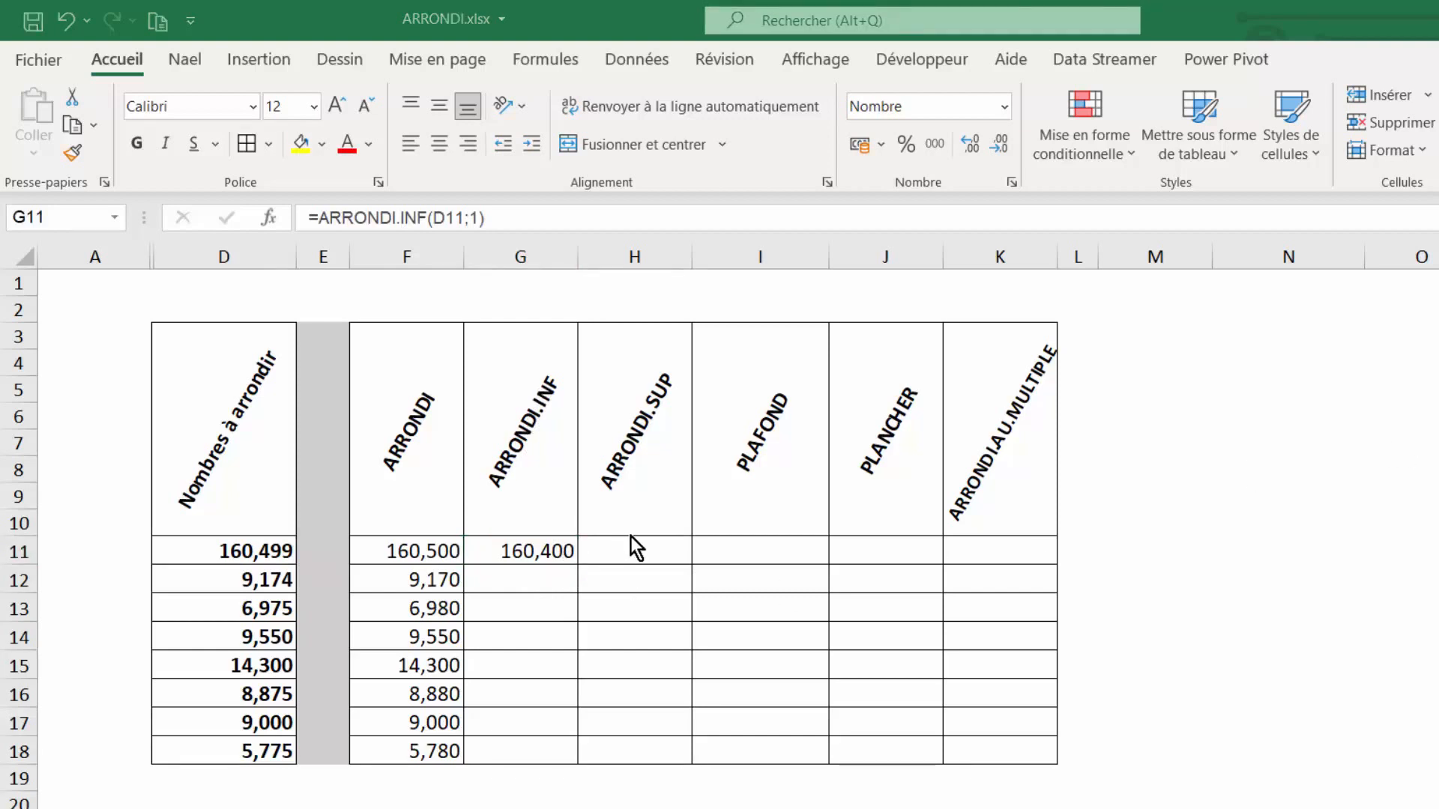
pyautogui.press('F2')
# Step: Enter an ARRONDI.SUP formula in cell H11 that rounds the number in D11 up to 1 digit
pyautogui.click(657, 552)
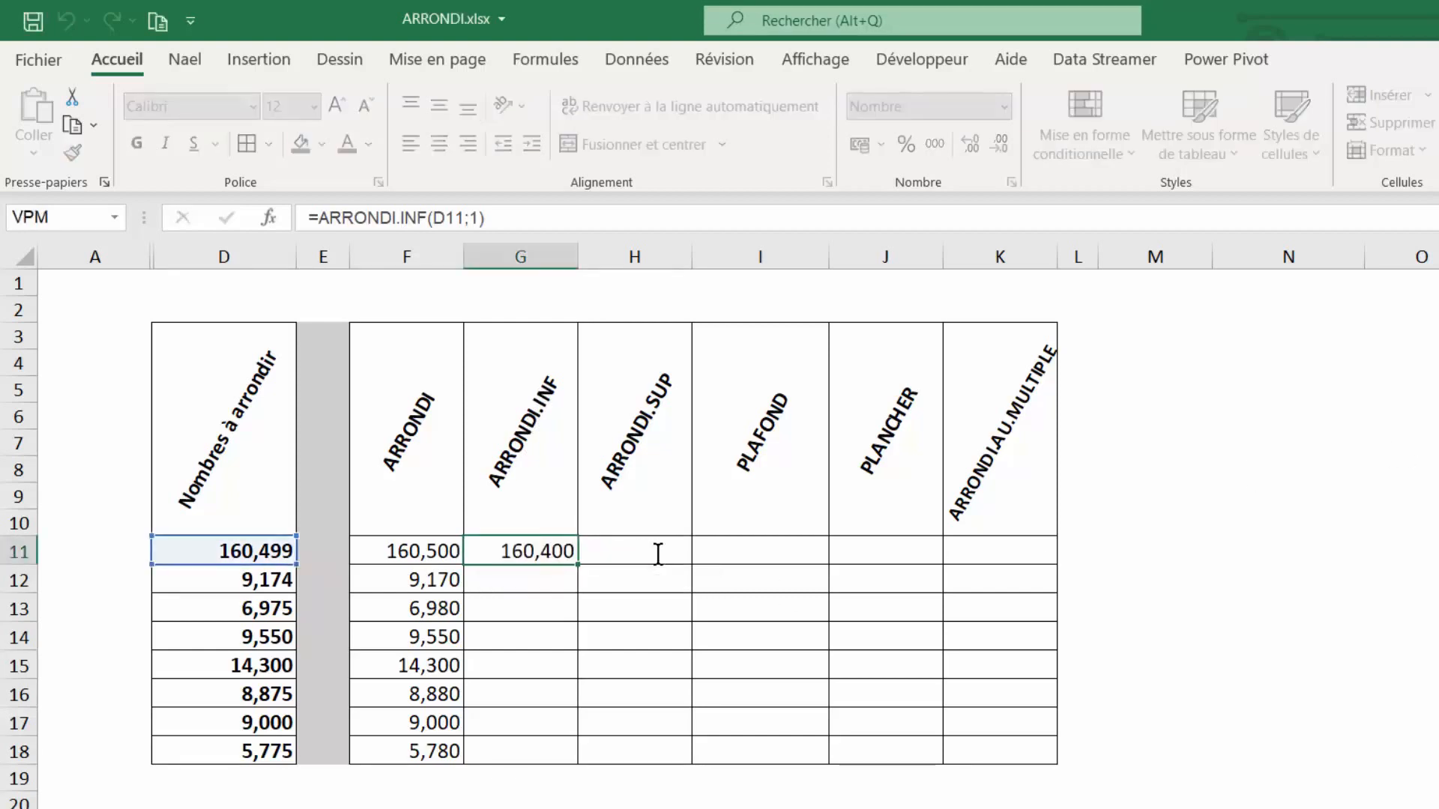
pyautogui.write('=arrond')
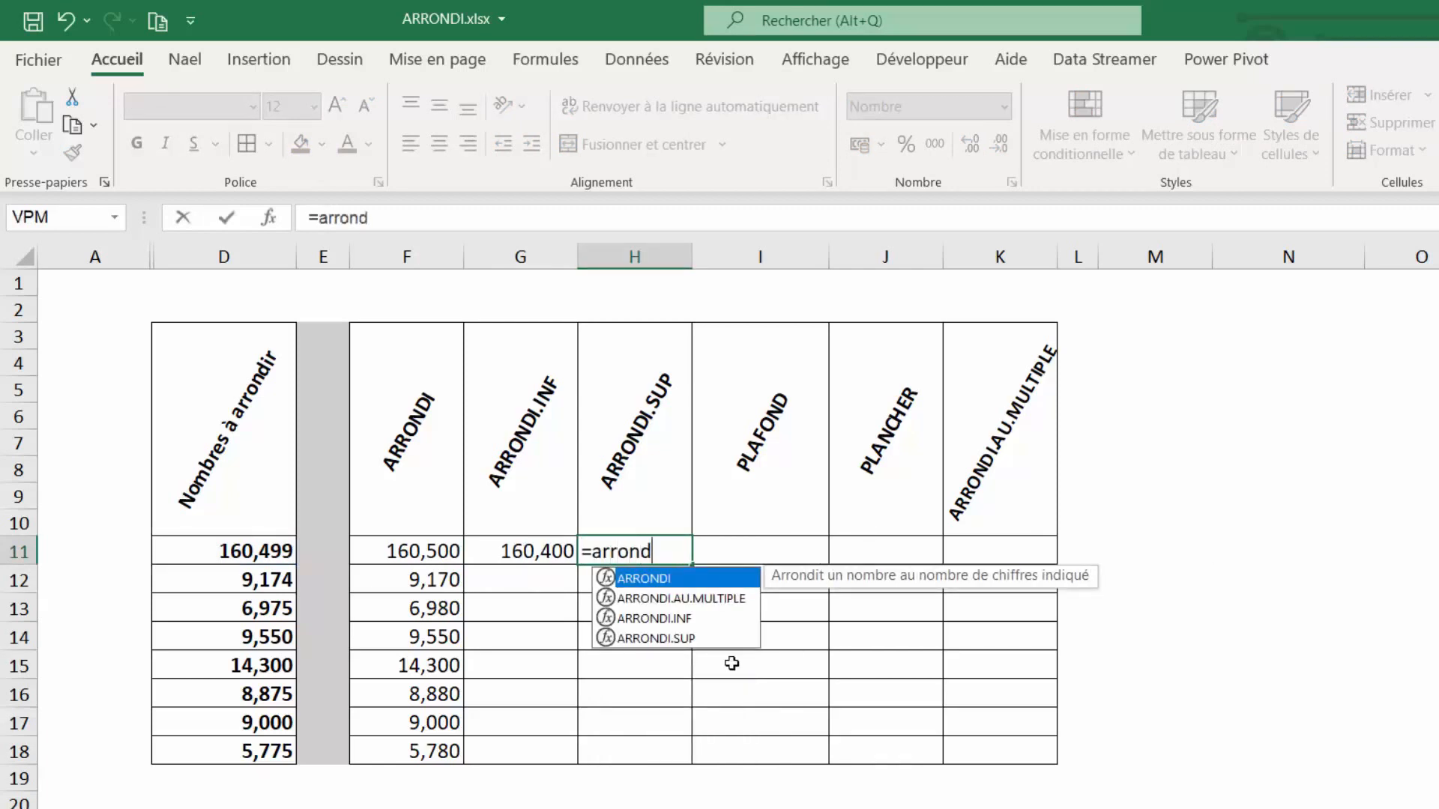
pyautogui.doubleClick(672, 638)
pyautogui.click(217, 559)
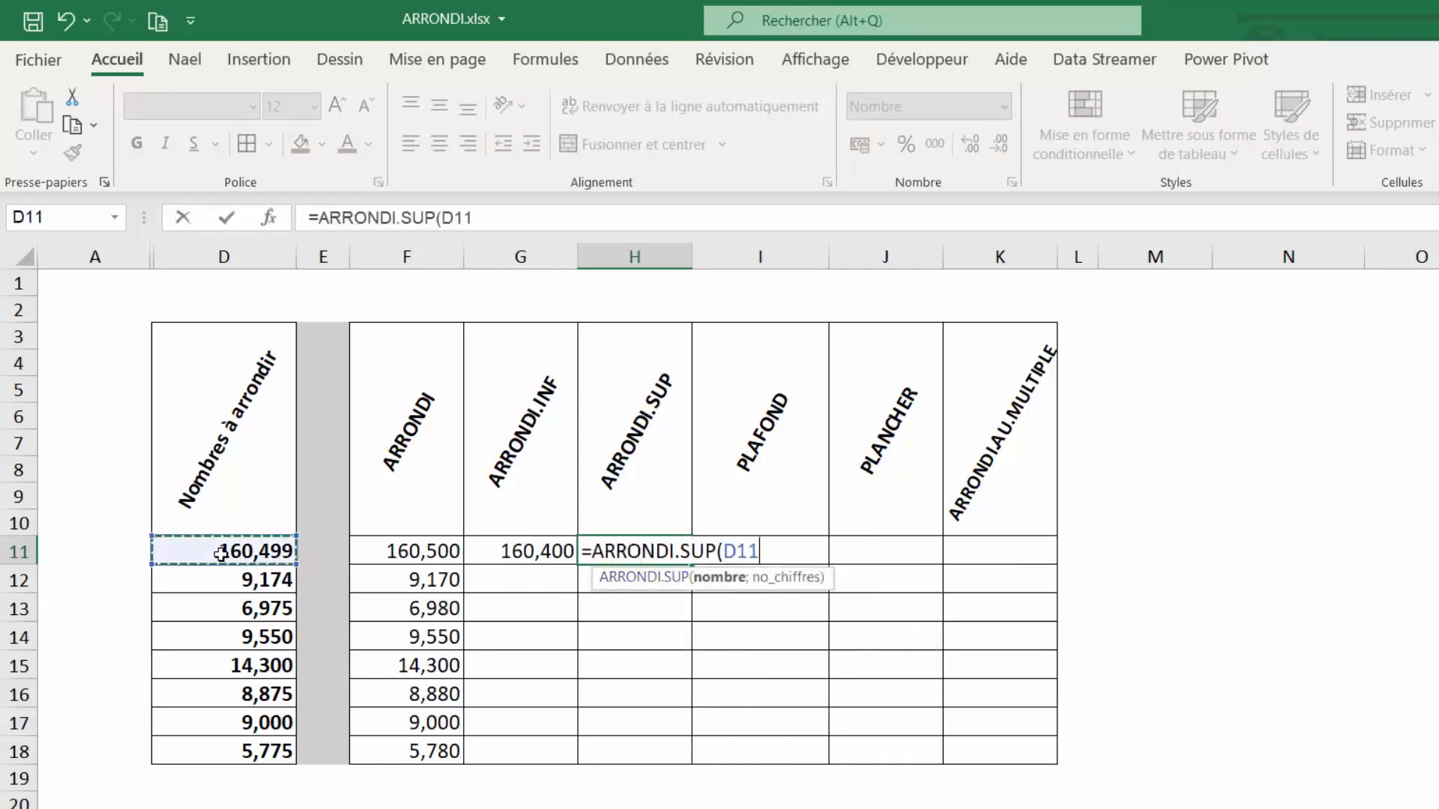
pyautogui.write('; 1)')
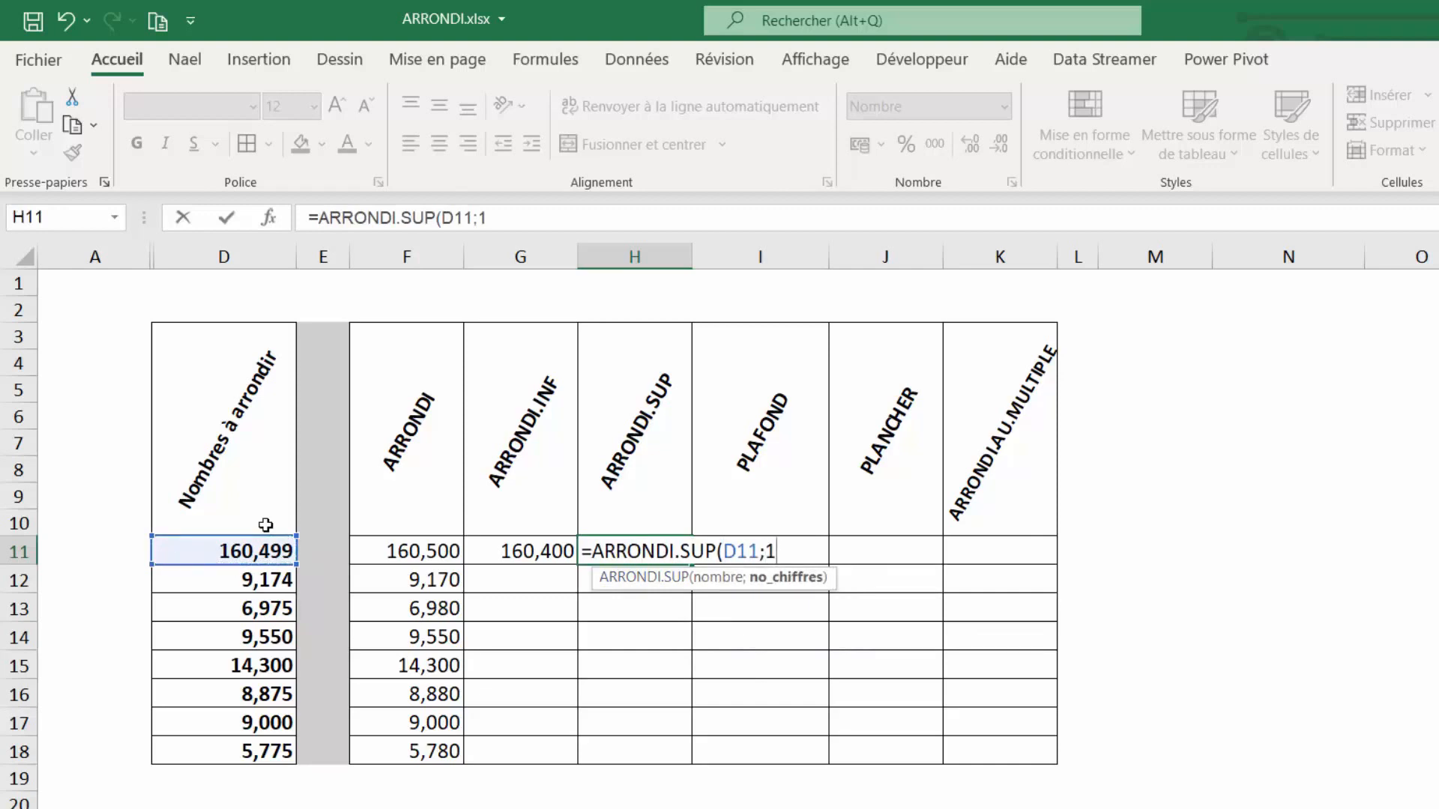
pyautogui.press('Return')
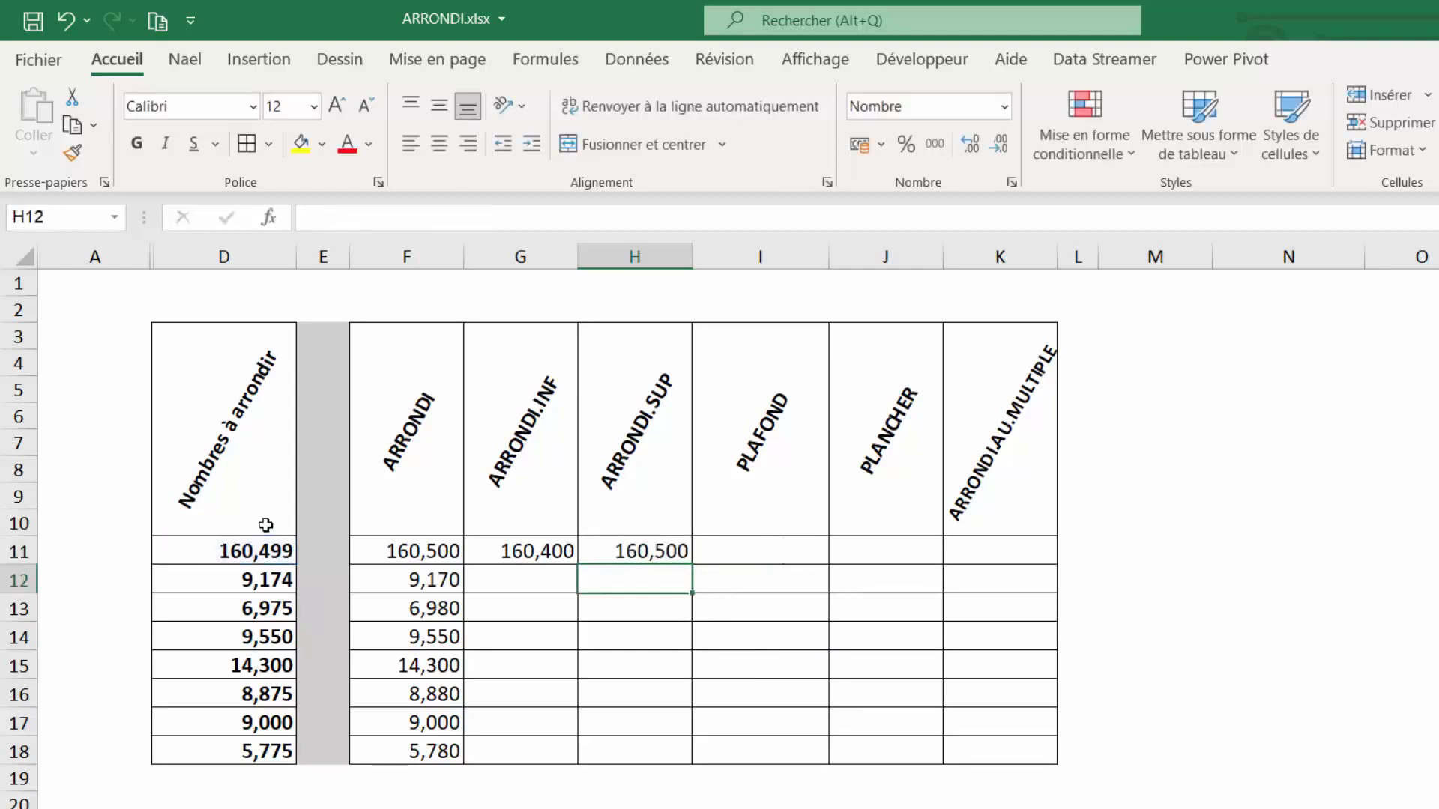
pyautogui.press('Up')
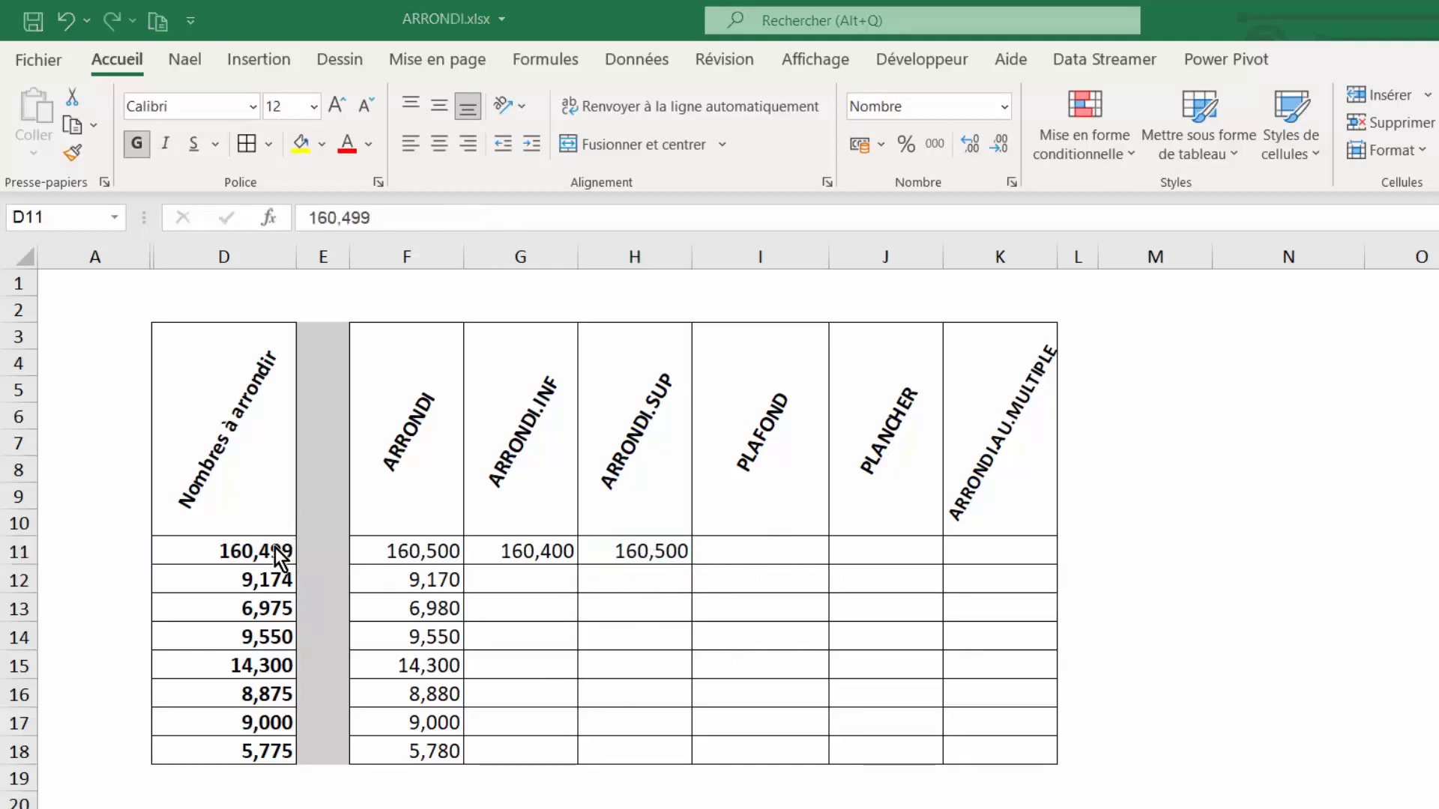
# Step: Change the number in cell D11 to 160,899 and compare it with the ARRONDI.INF and ARRONDI.SUP formulas in G11 and H11
pyautogui.click(275, 547)
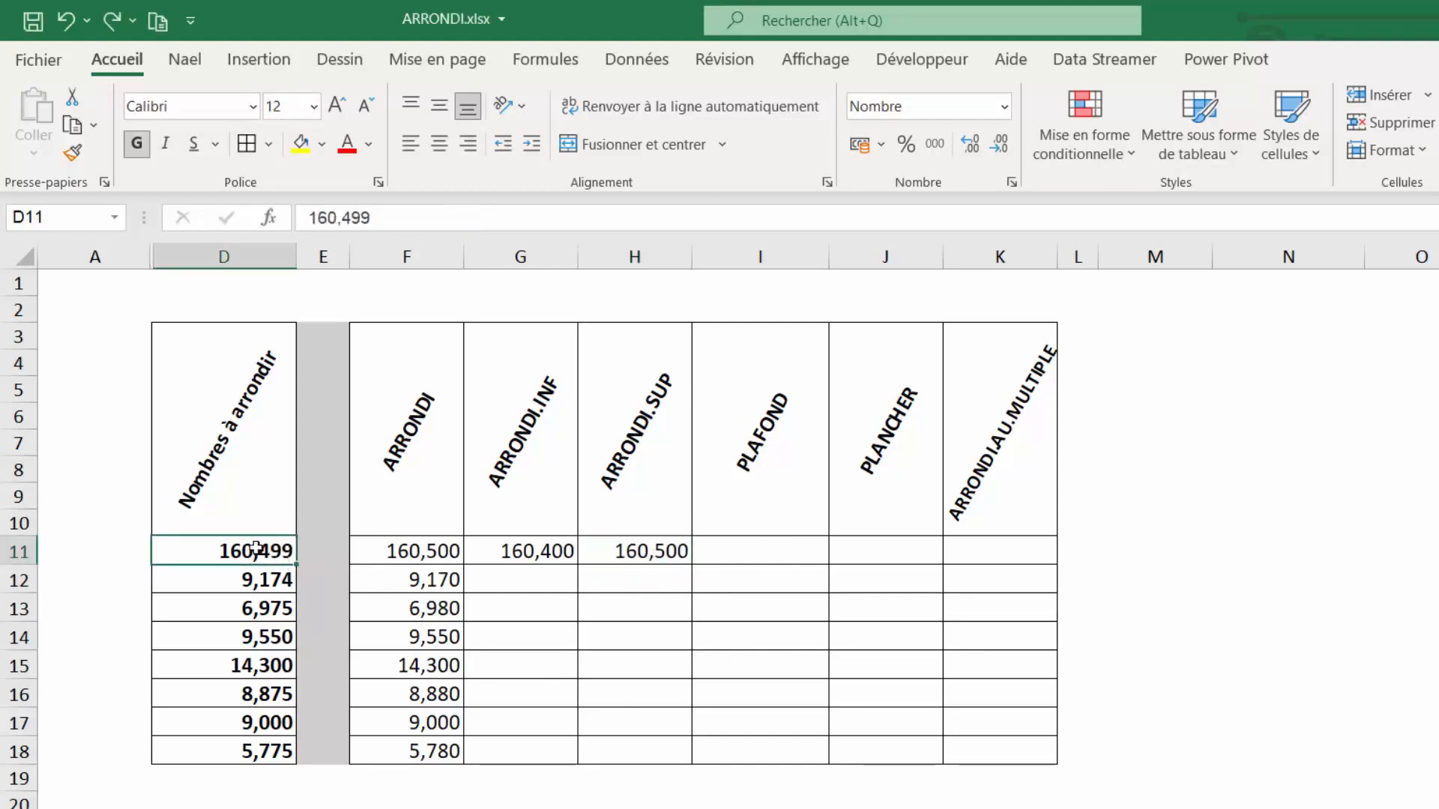
pyautogui.click(344, 216)
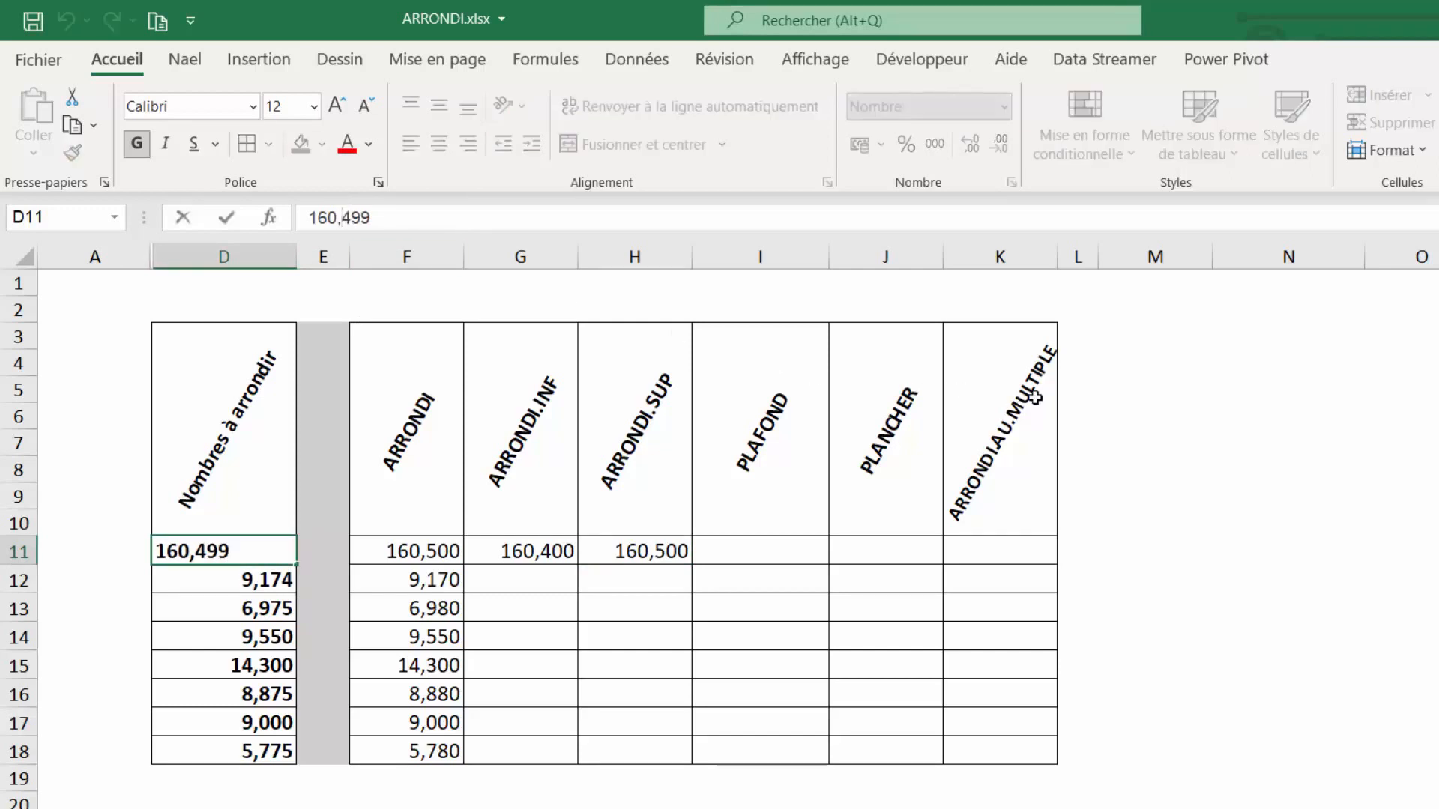
pyautogui.press('Delete')
pyautogui.write('8')
pyautogui.press('Return')
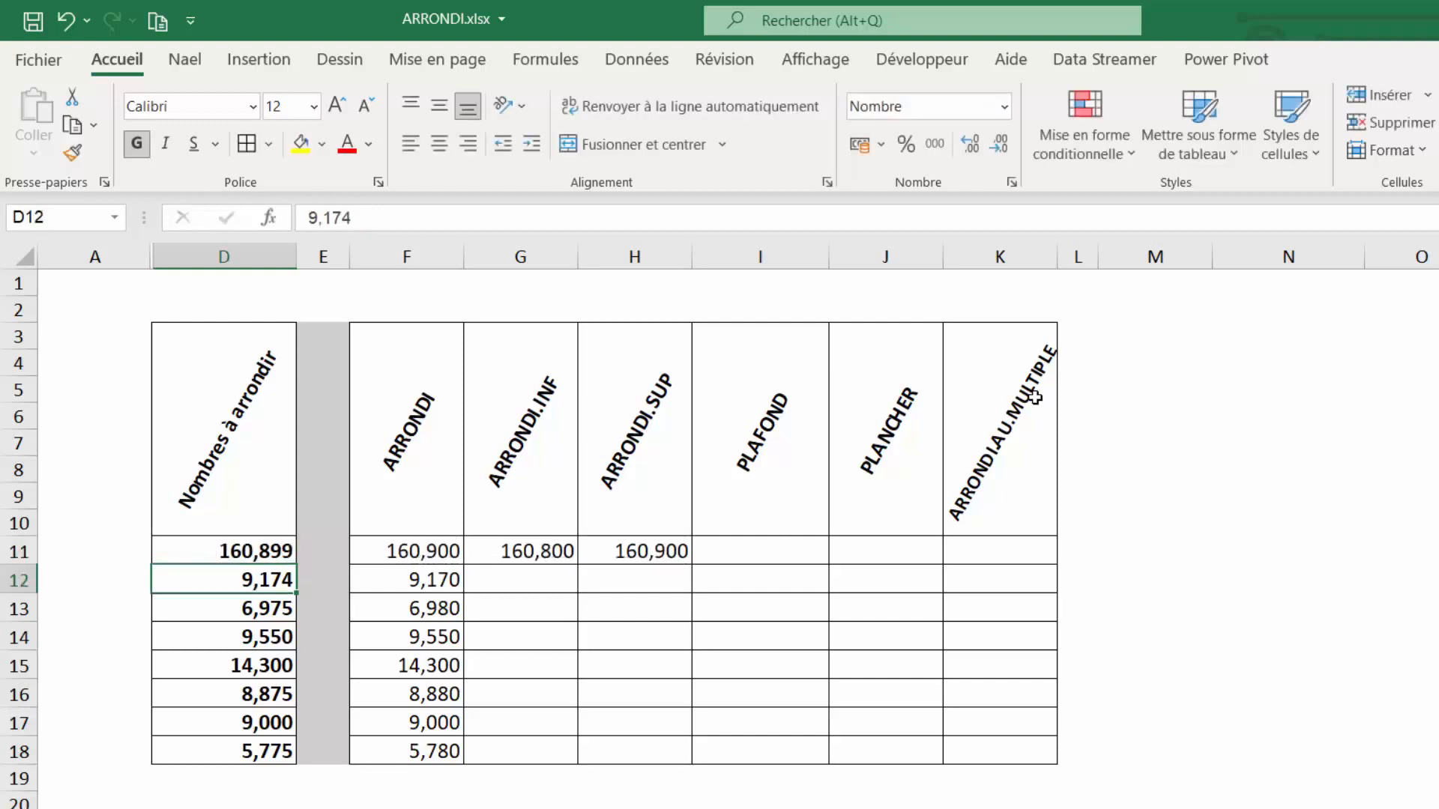
pyautogui.press('Up')
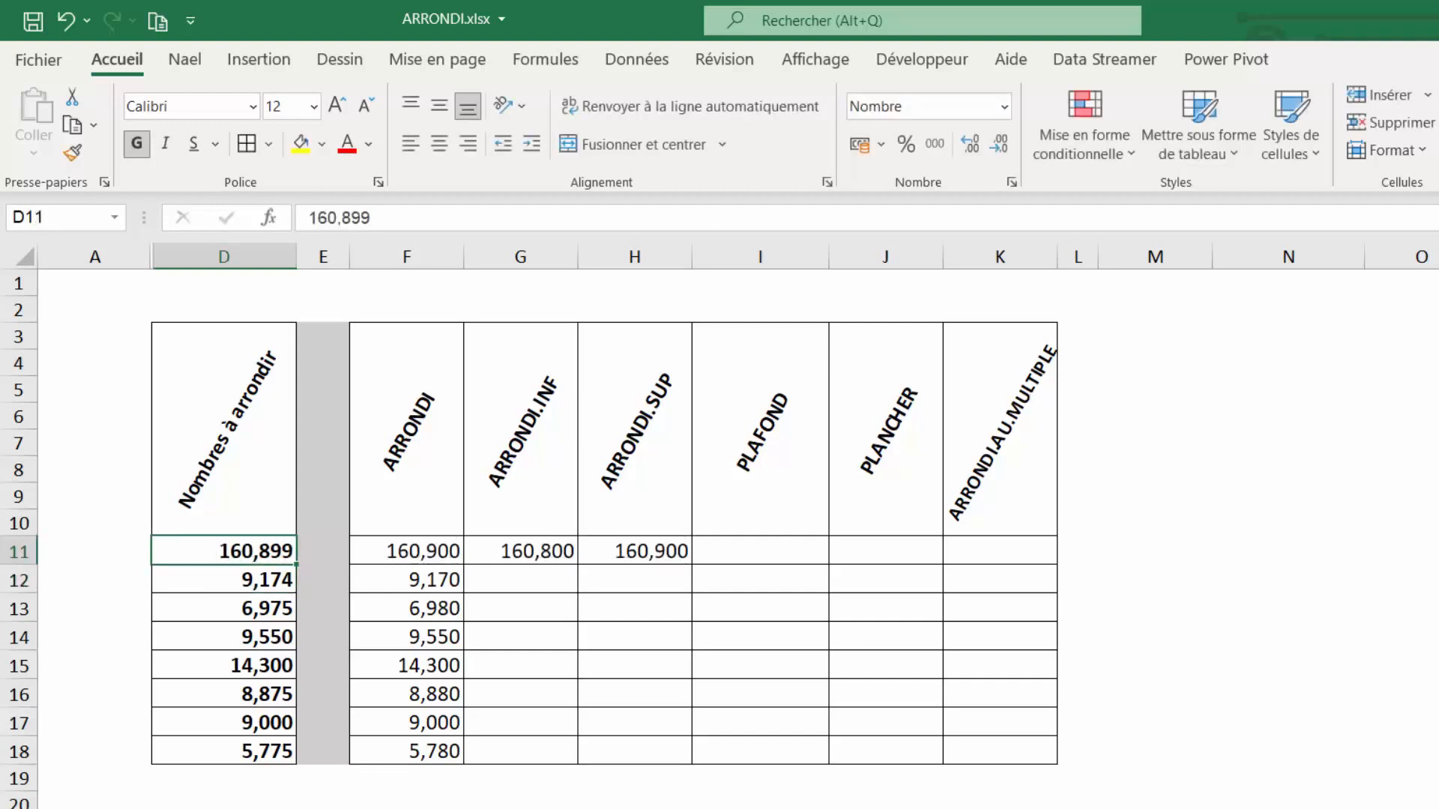
pyautogui.click(548, 552)
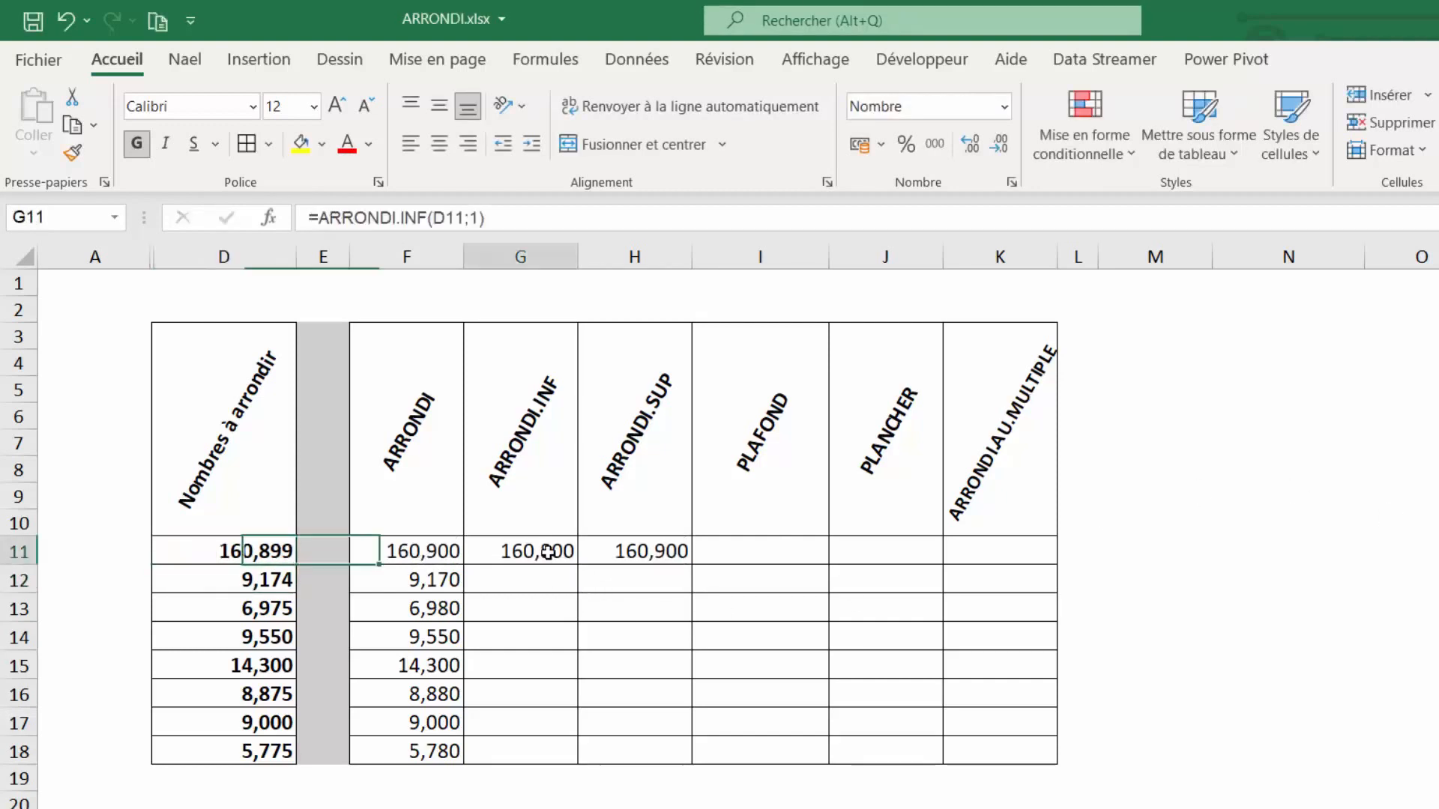
pyautogui.click(473, 218)
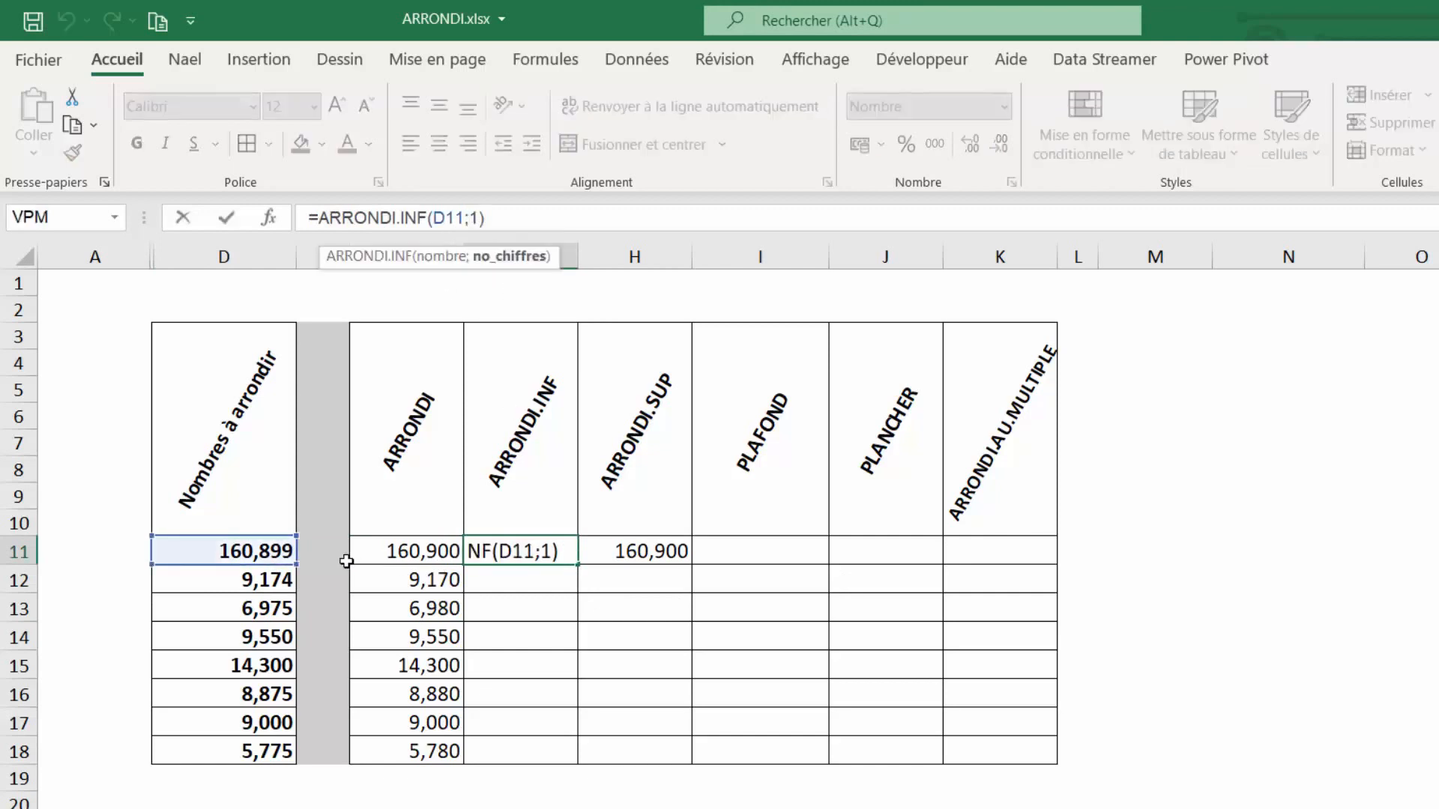
pyautogui.press('Escape')
pyautogui.click(274, 554)
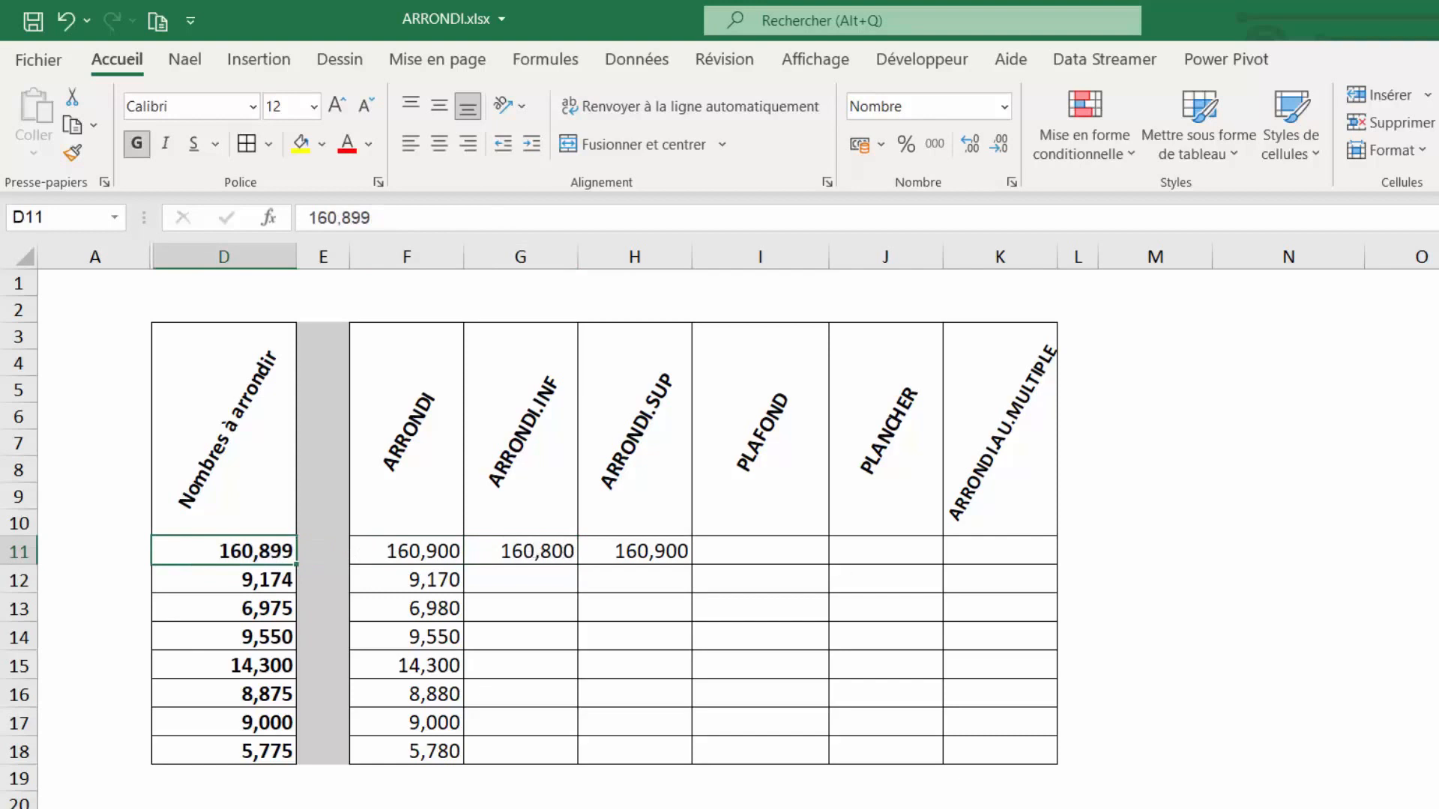
pyautogui.click(646, 551)
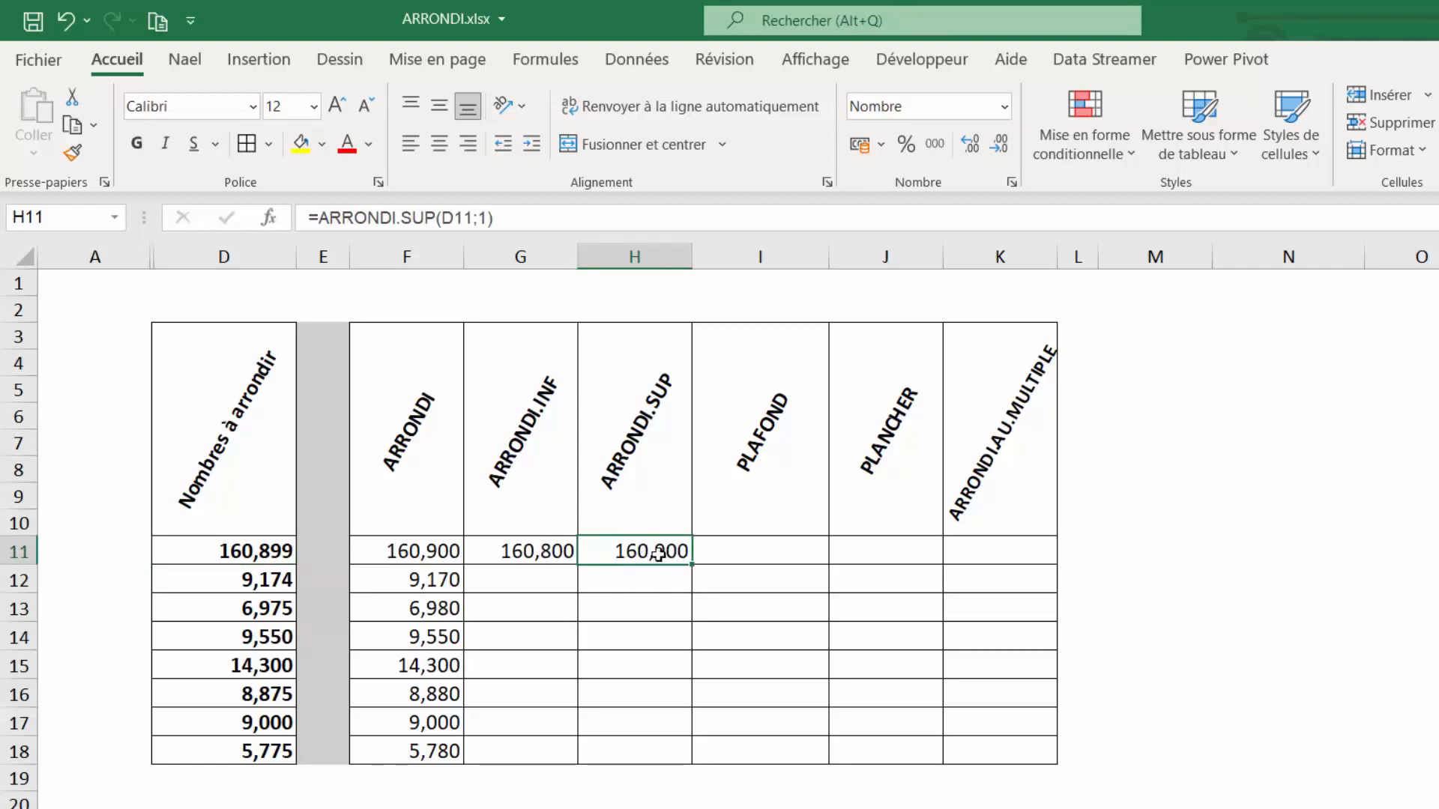
# Step: Set the number of digits in the ARRONDI.INF formula of cell G11 to 2 and compare the result with D11
pyautogui.click(543, 551)
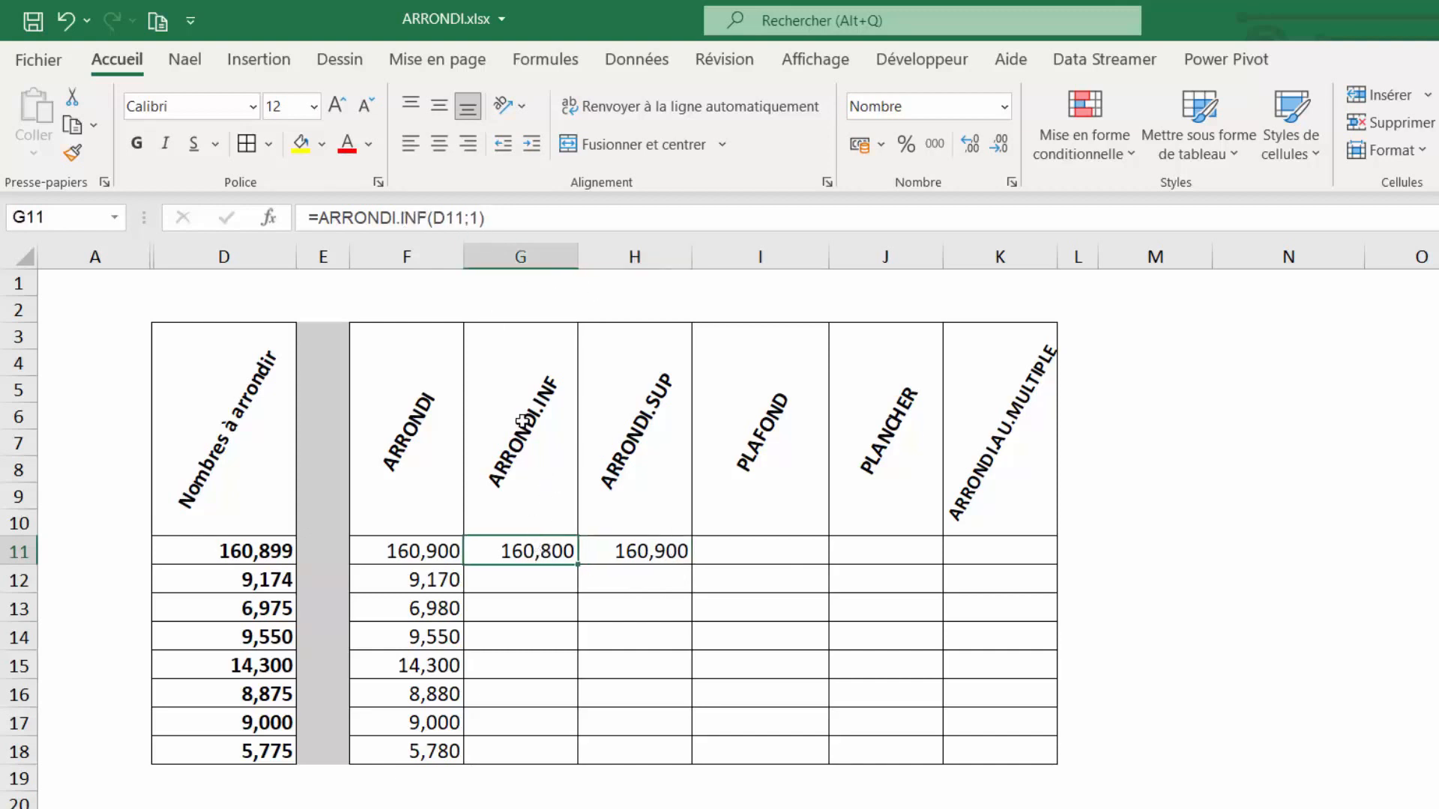
pyautogui.click(470, 218)
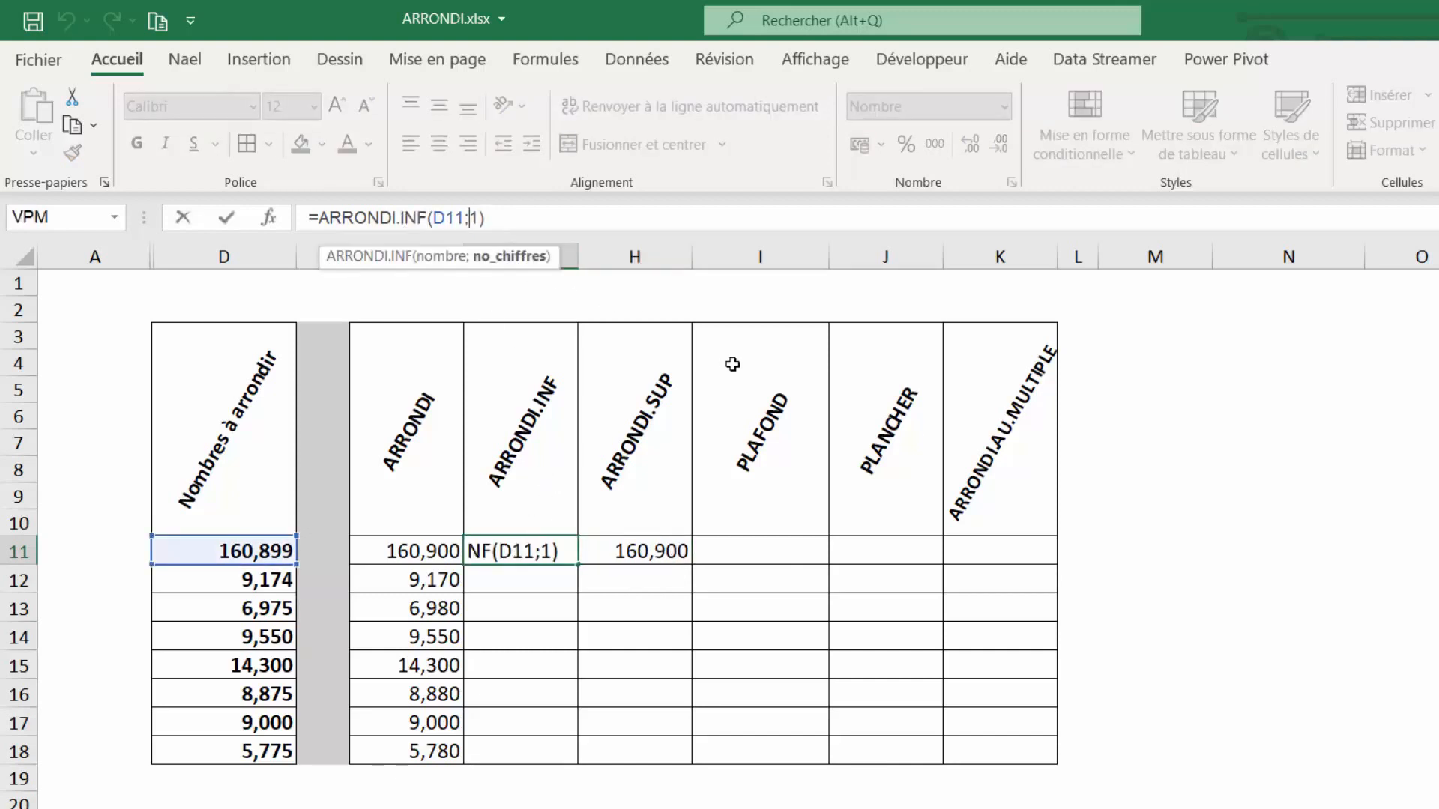
pyautogui.press('Delete')
pyautogui.write('2')
pyautogui.press('Return')
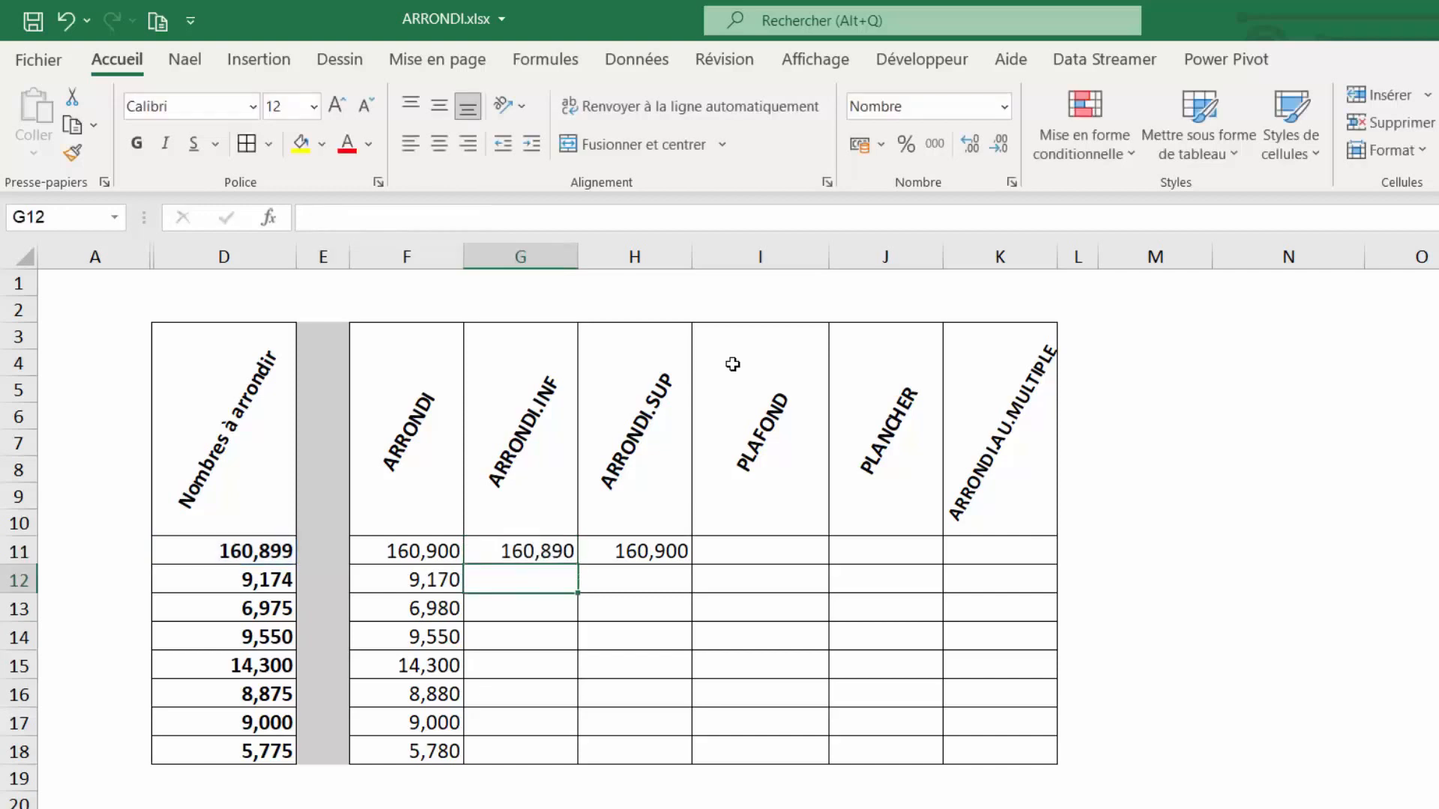
pyautogui.press('Up')
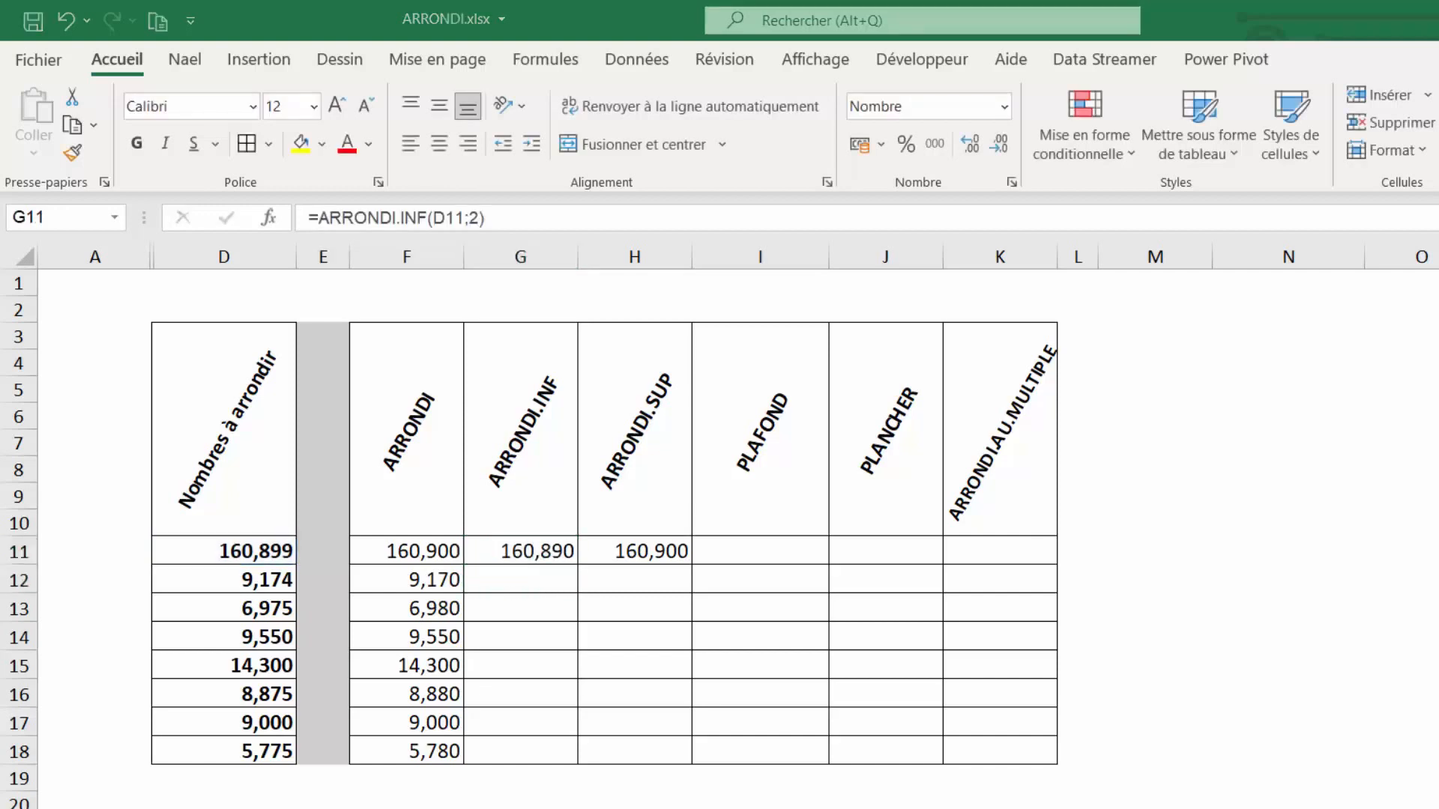
pyautogui.click(515, 558)
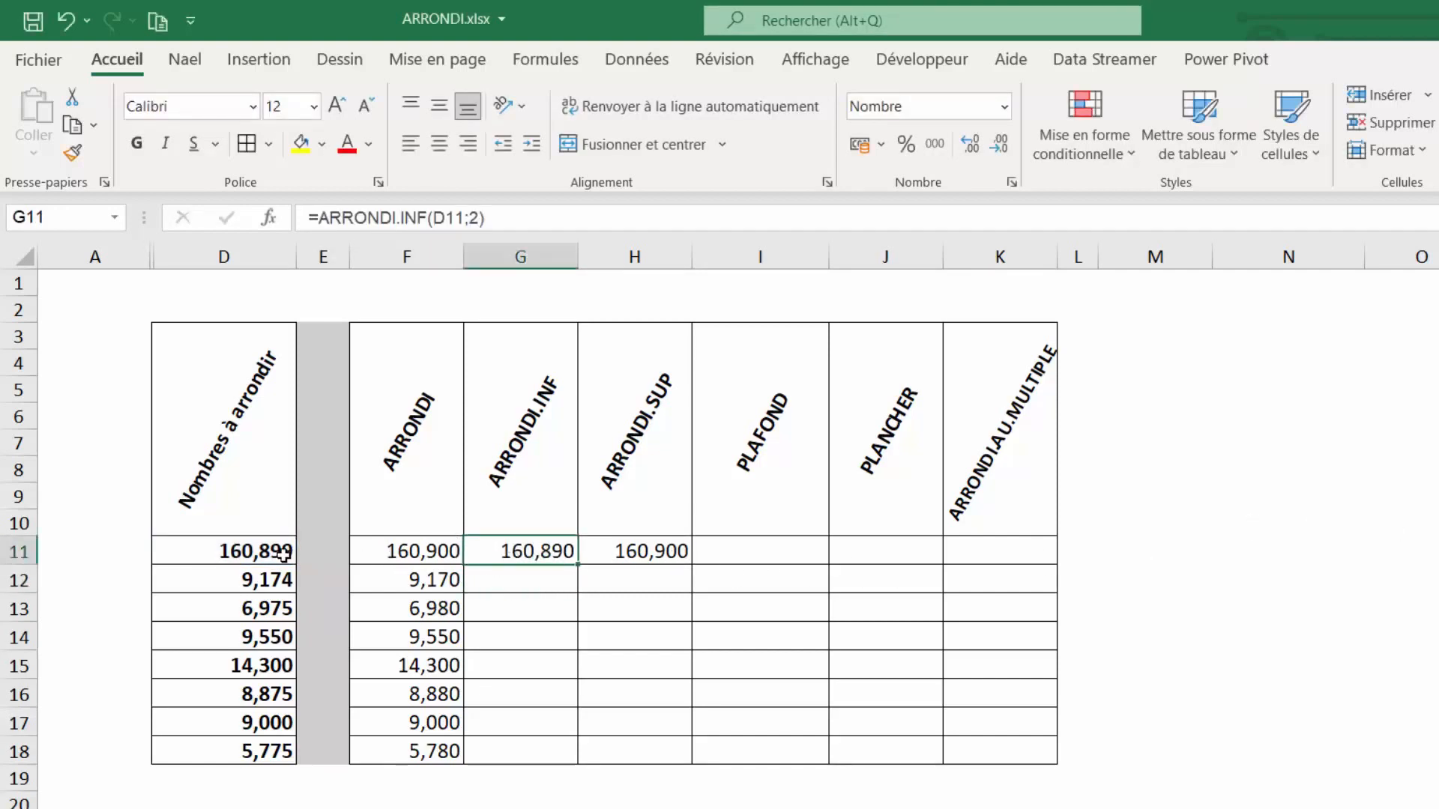
pyautogui.click(251, 554)
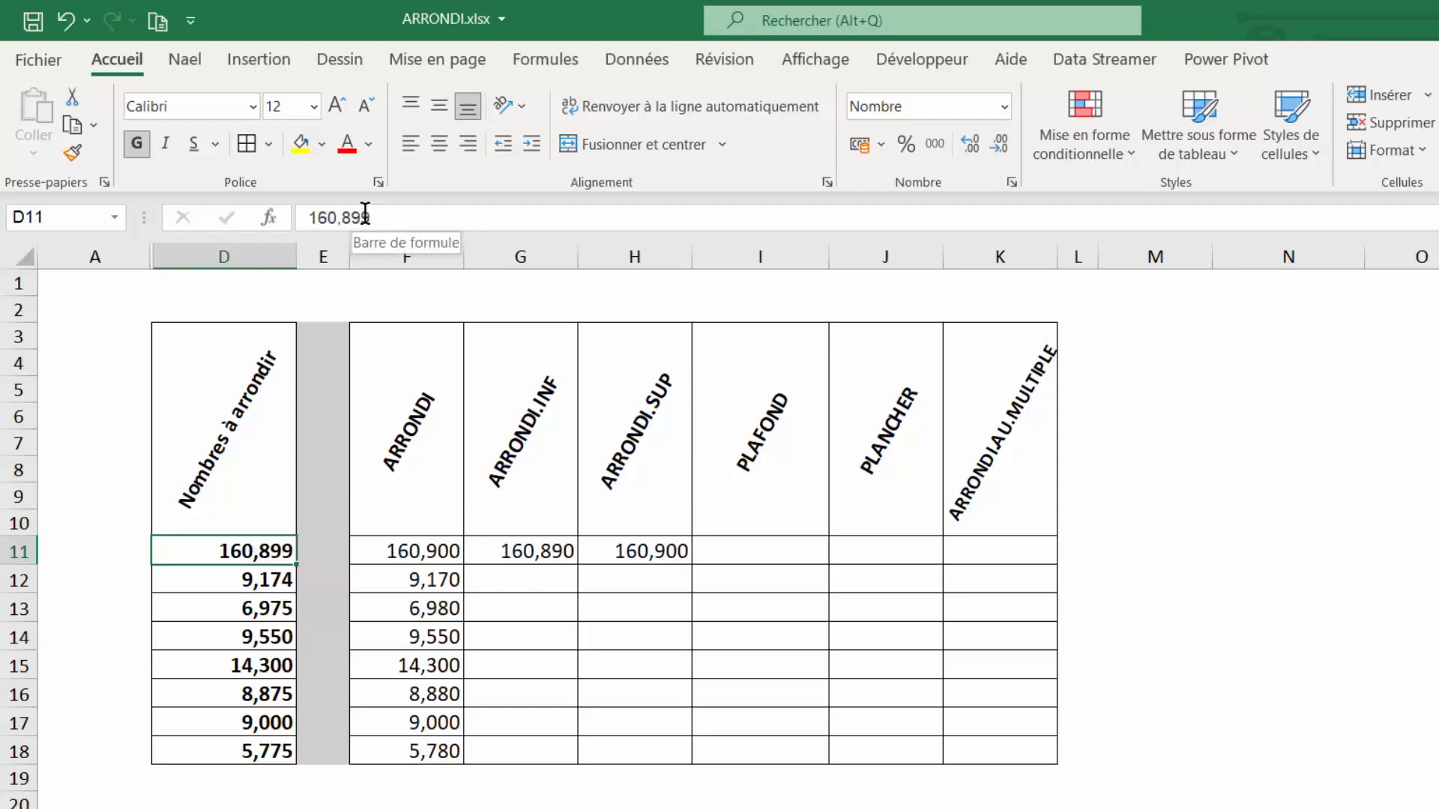
# Step: Set the number of digits in the ARRONDI.SUP formula of cell H11 to 2
pyautogui.moveTo(366, 217); pyautogui.dragTo(371, 217)
pyautogui.press('Escape')
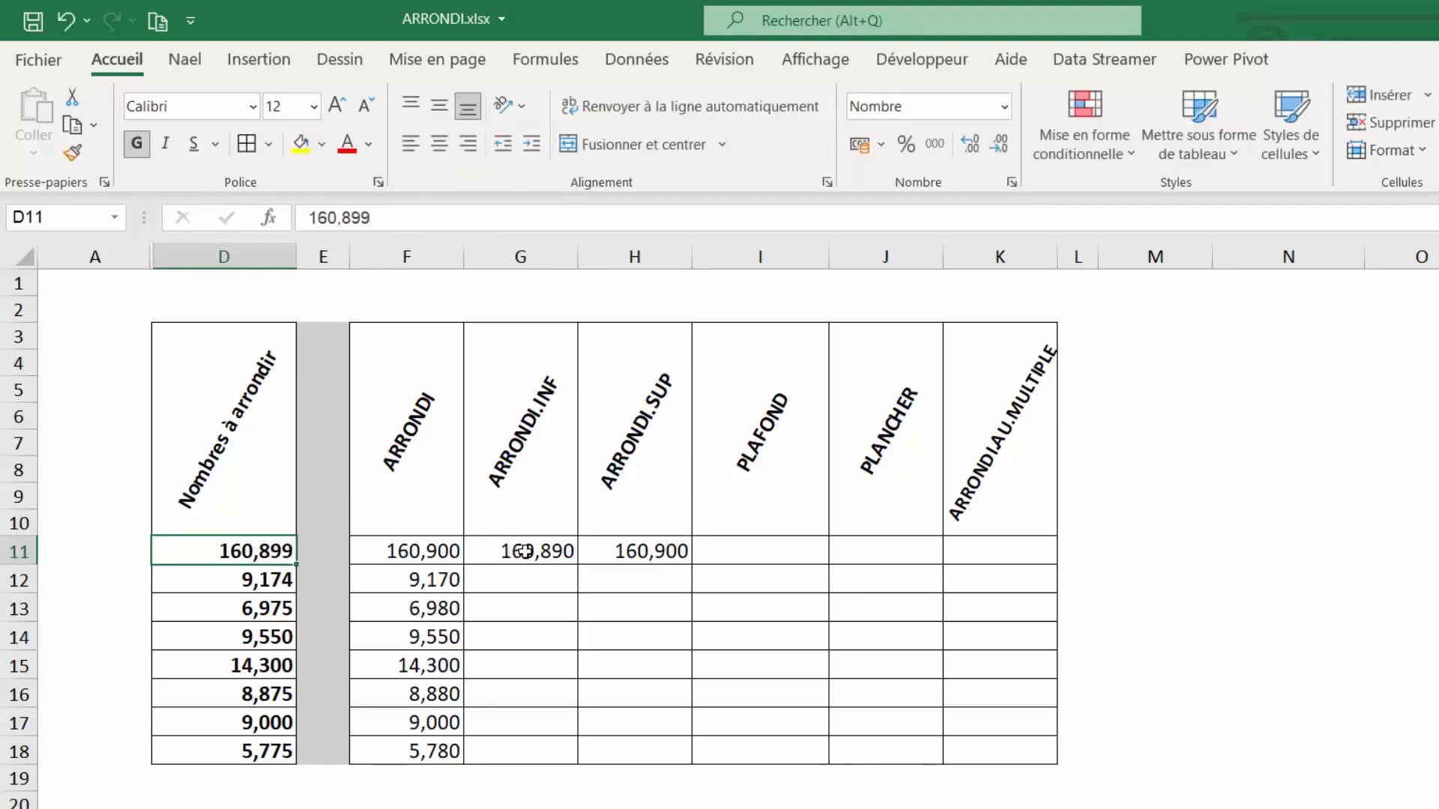
pyautogui.click(549, 543)
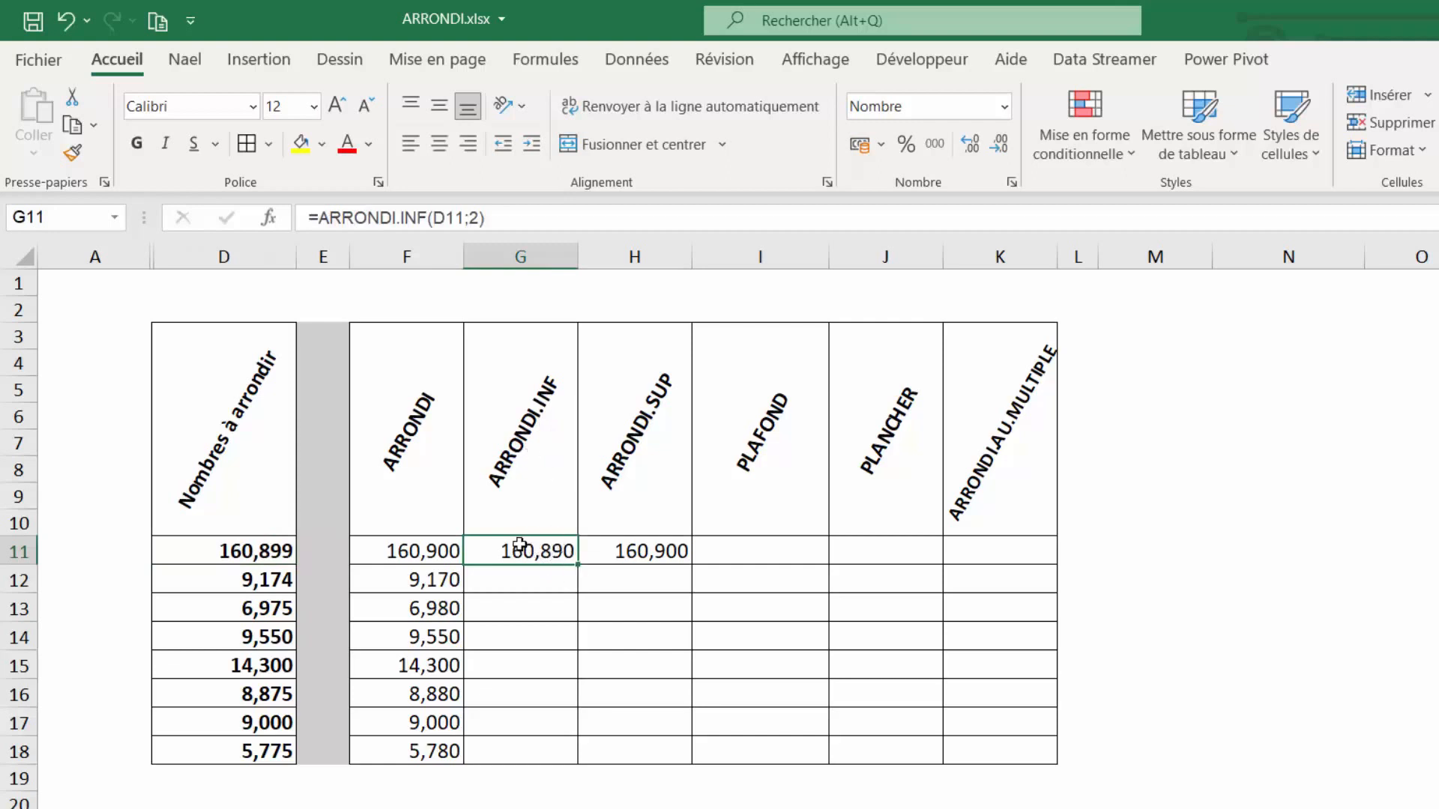
pyautogui.click(646, 552)
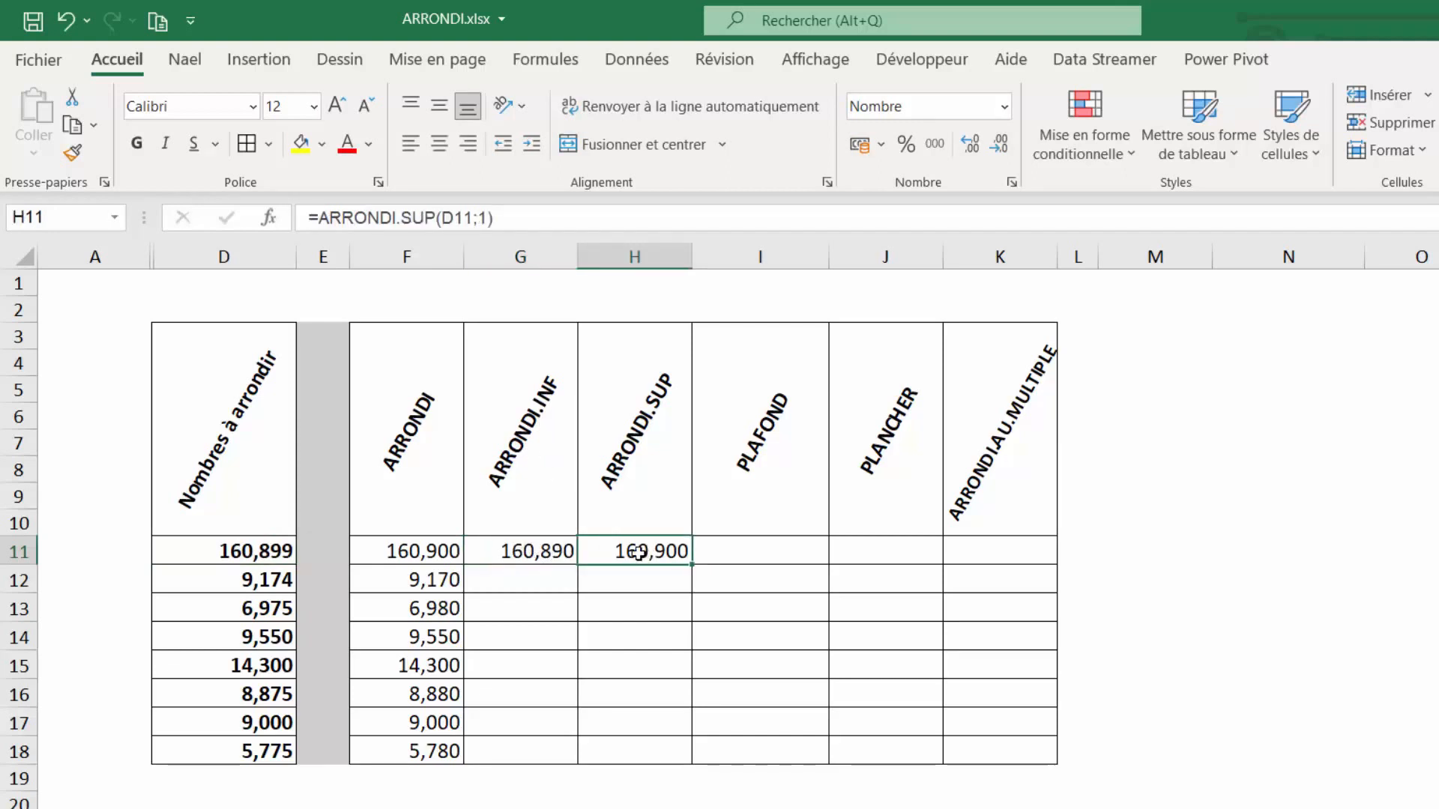
pyautogui.click(478, 218)
pyautogui.press('Return')
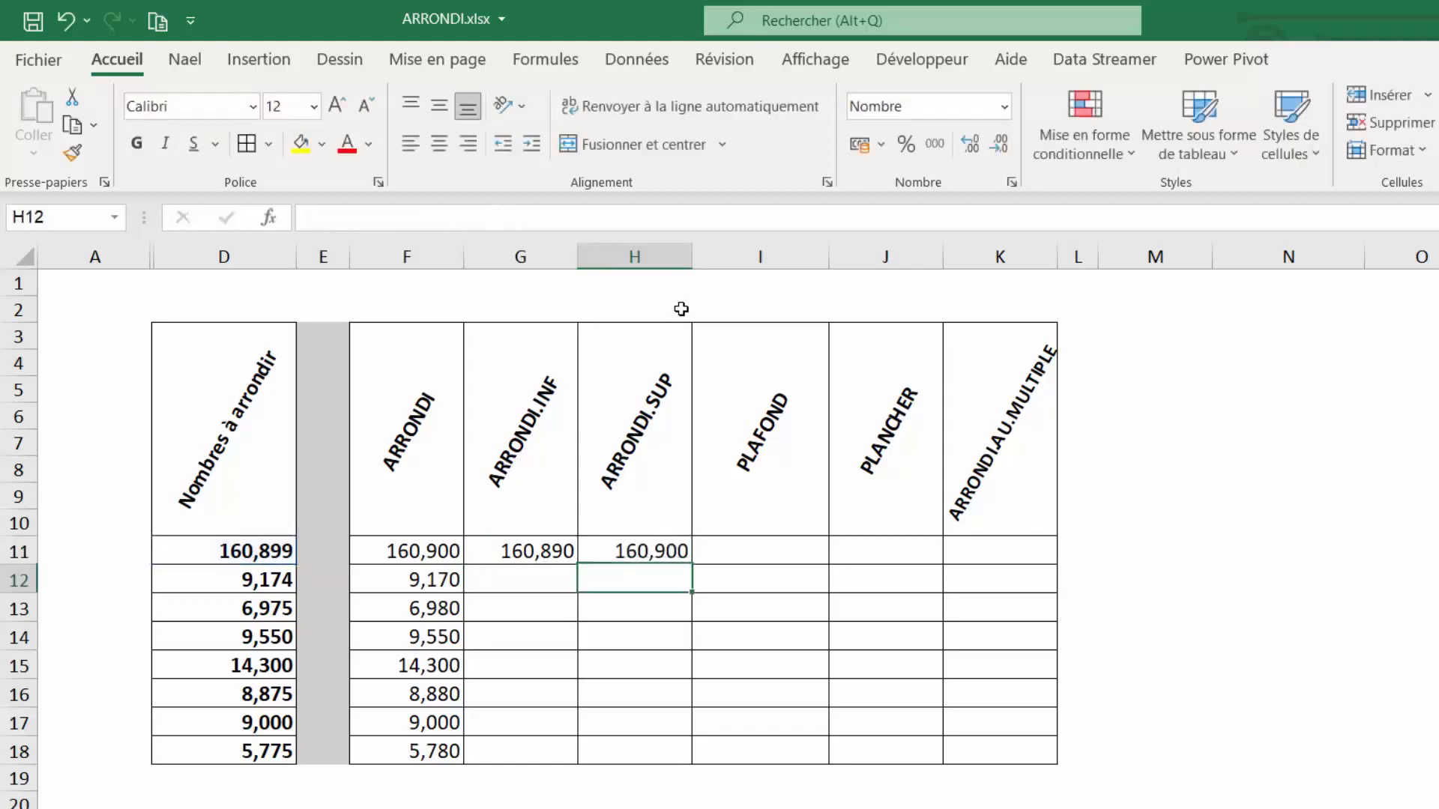
pyautogui.click(648, 550)
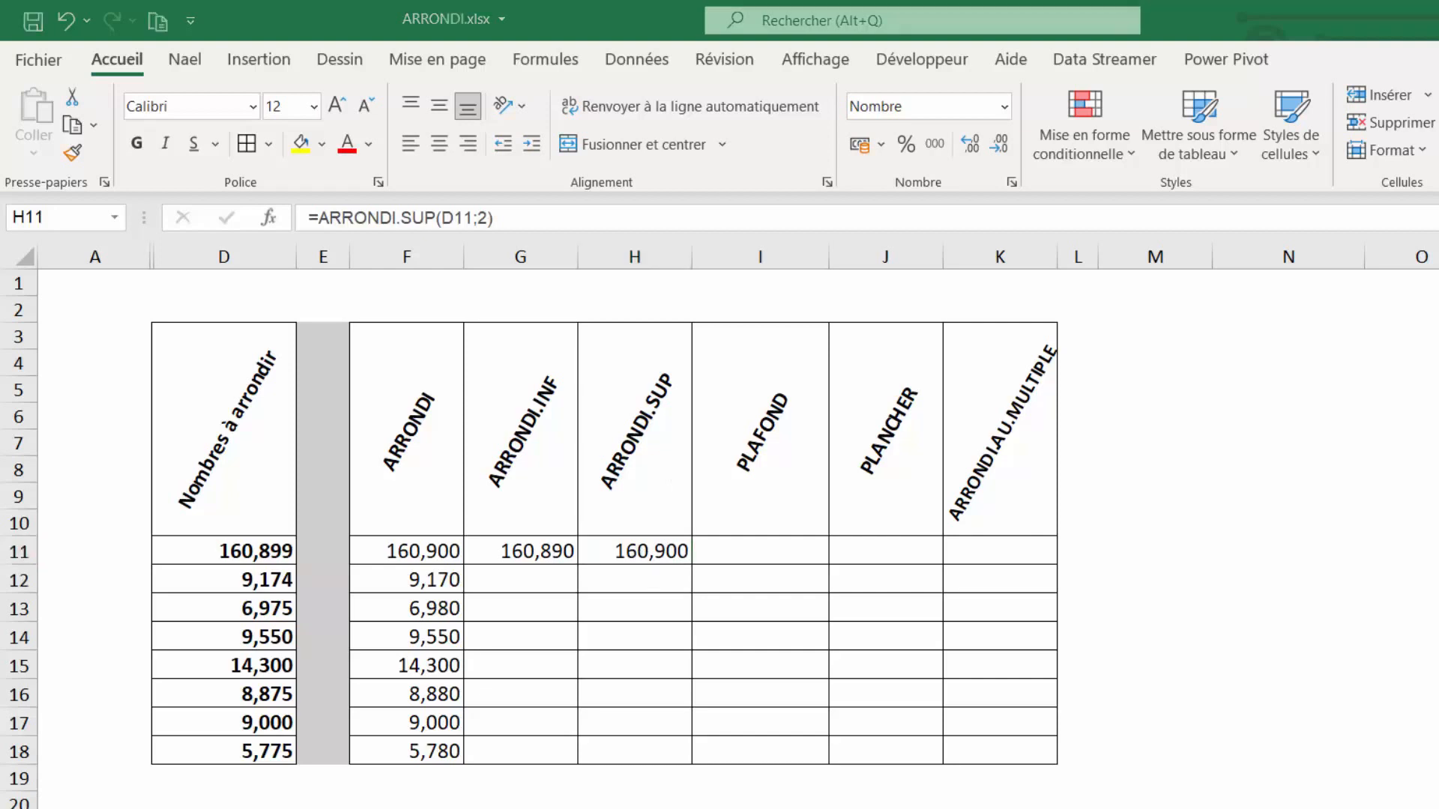
# Step: Copy the ARRONDI.INF and ARRONDI.SUP formulas from G11:H11 down to row 18
pyautogui.click(525, 551)
pyautogui.press('F2')
pyautogui.moveTo(583, 552); pyautogui.dragTo(665, 761)
pyautogui.press('Escape')
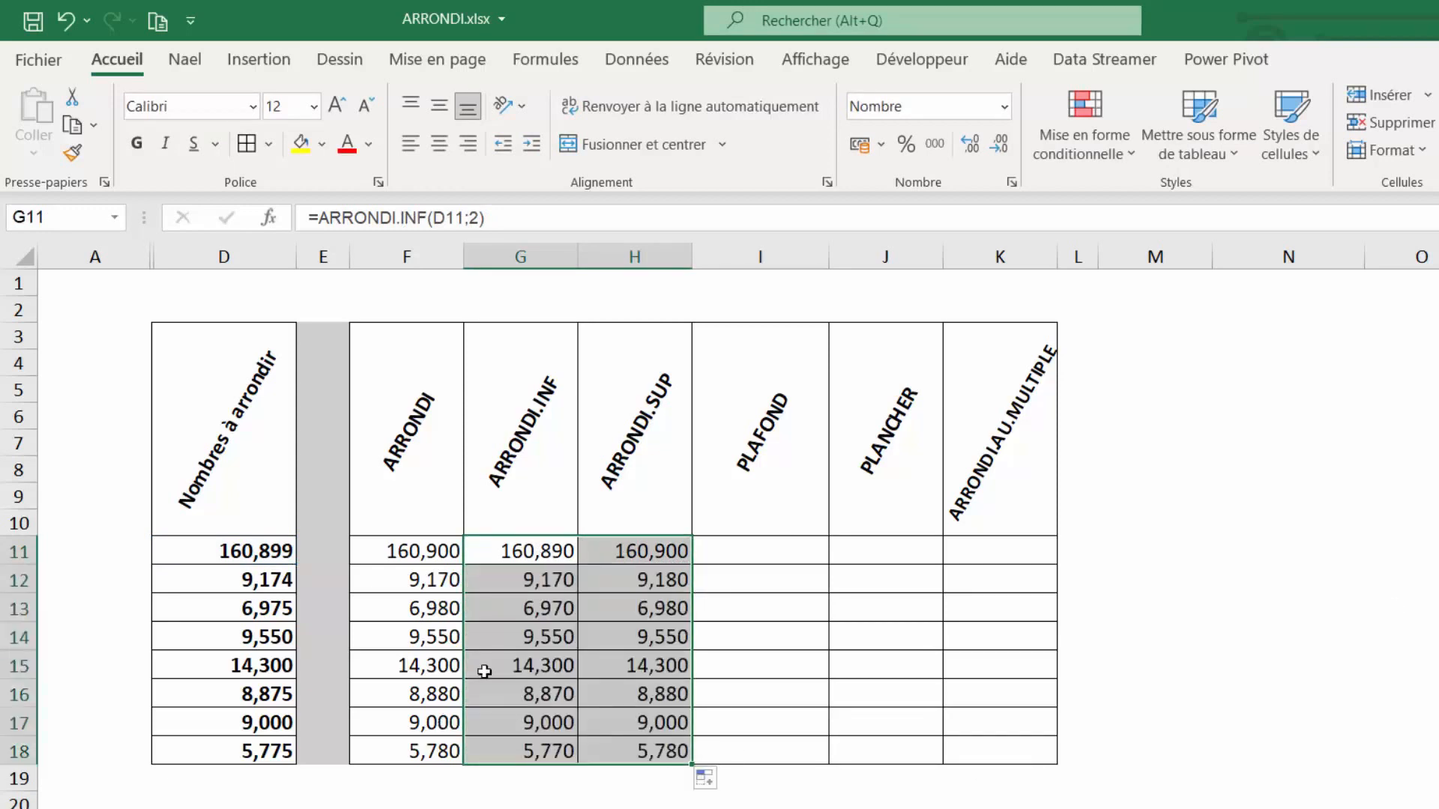
pyautogui.click(640, 632)
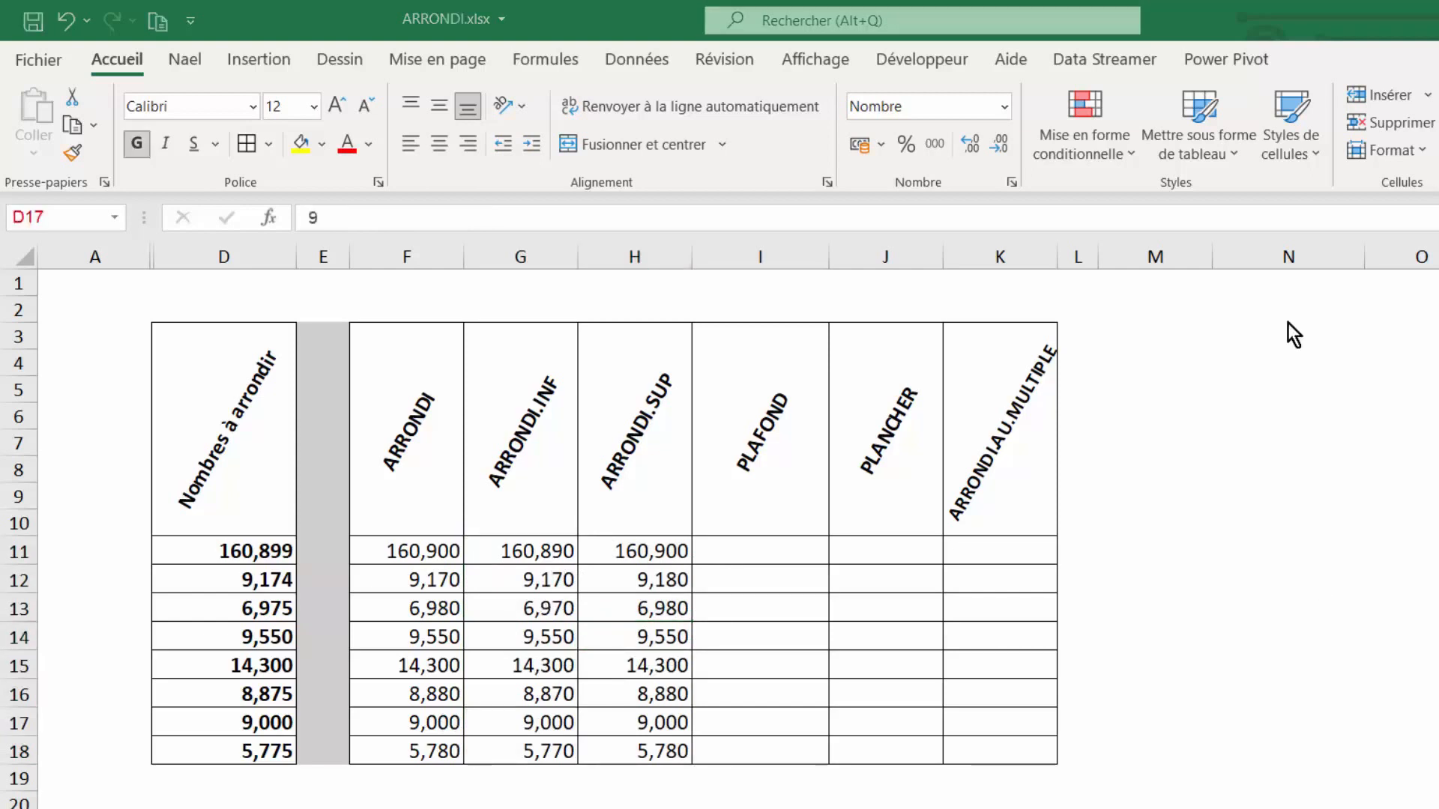
# Step: Fill the PLAFOND, PLANCHER and ARRONDI.AU.MULTIPLE header cells with the standard orange colour
pyautogui.click(743, 407)
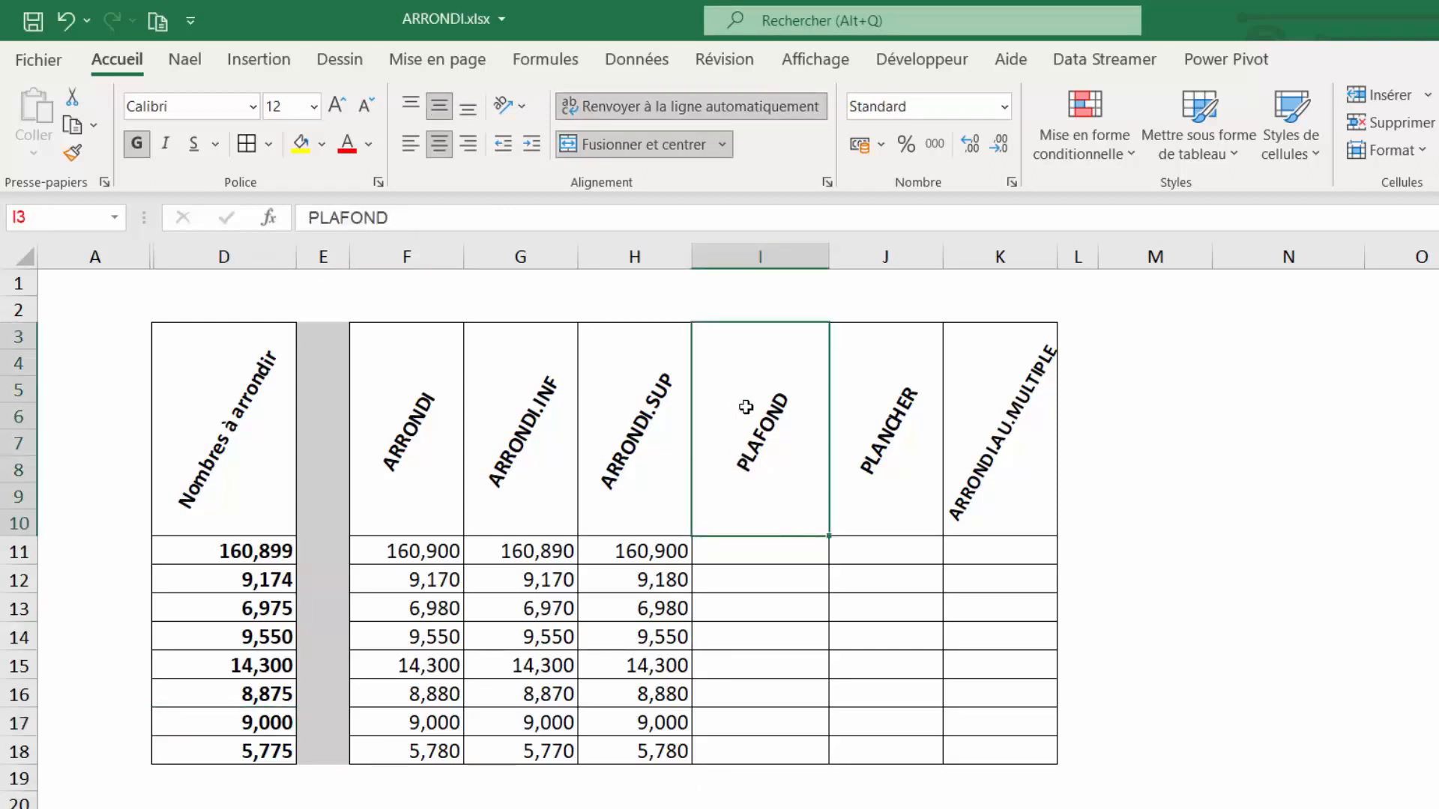
pyautogui.moveTo(744, 405); pyautogui.dragTo(1025, 401)
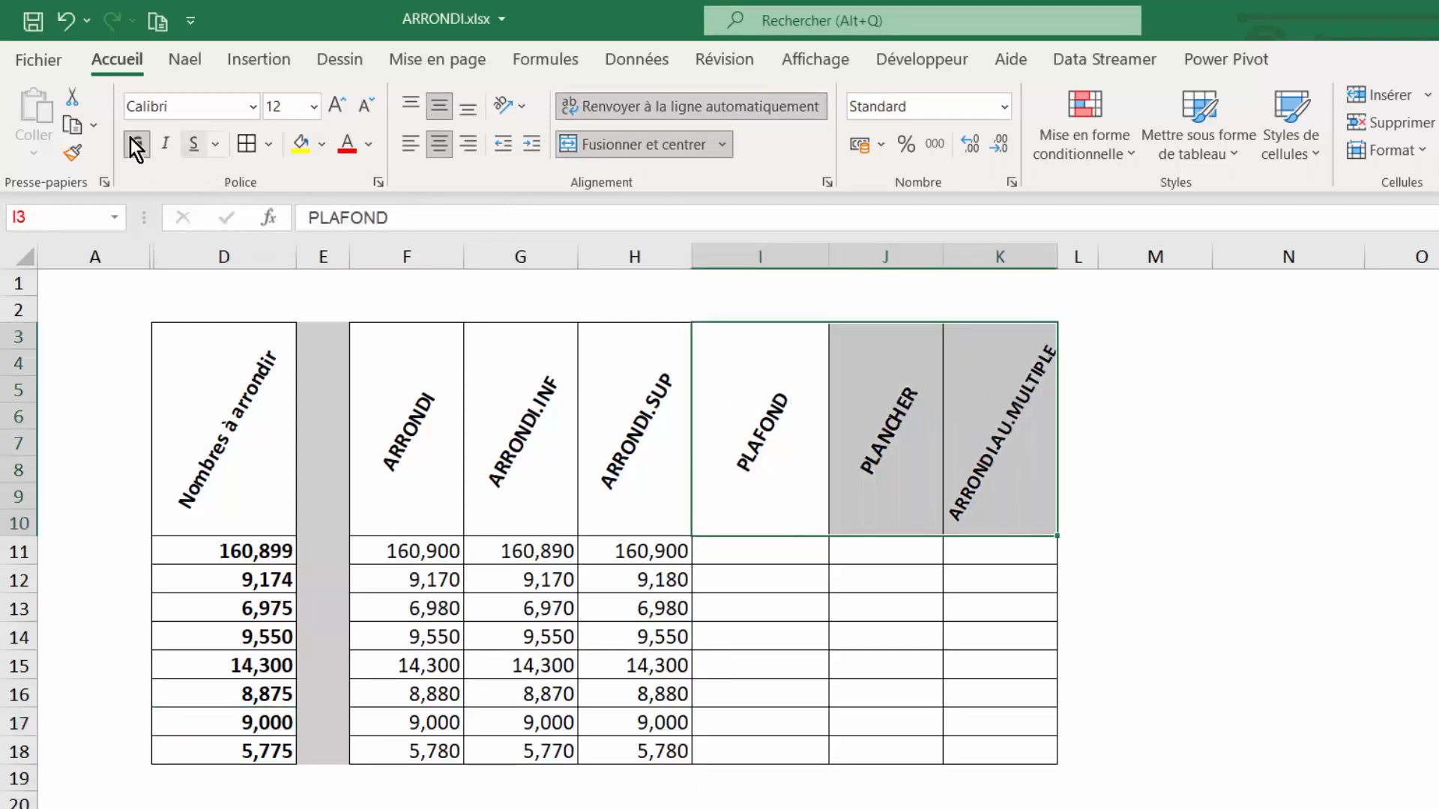
pyautogui.click(321, 146)
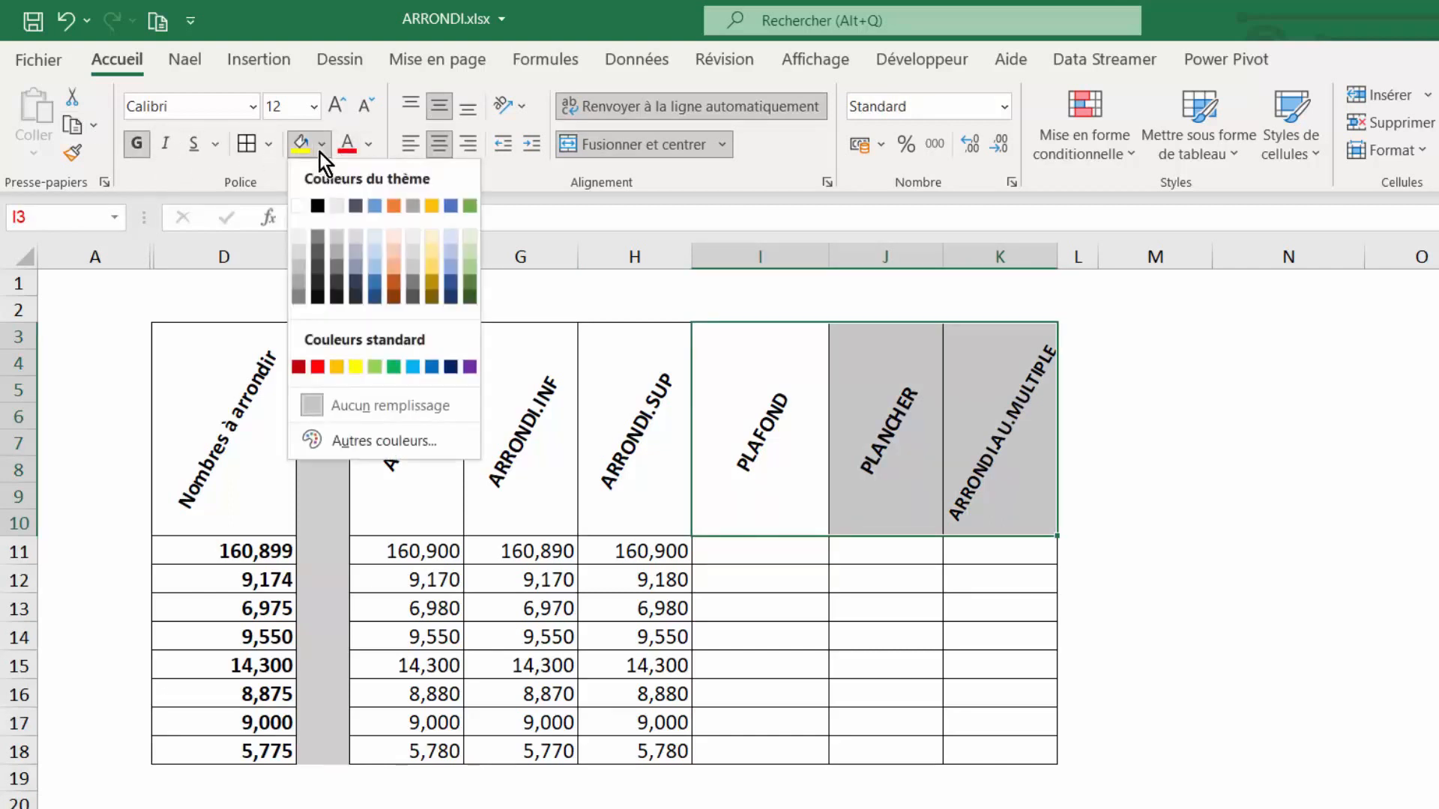
pyautogui.click(337, 366)
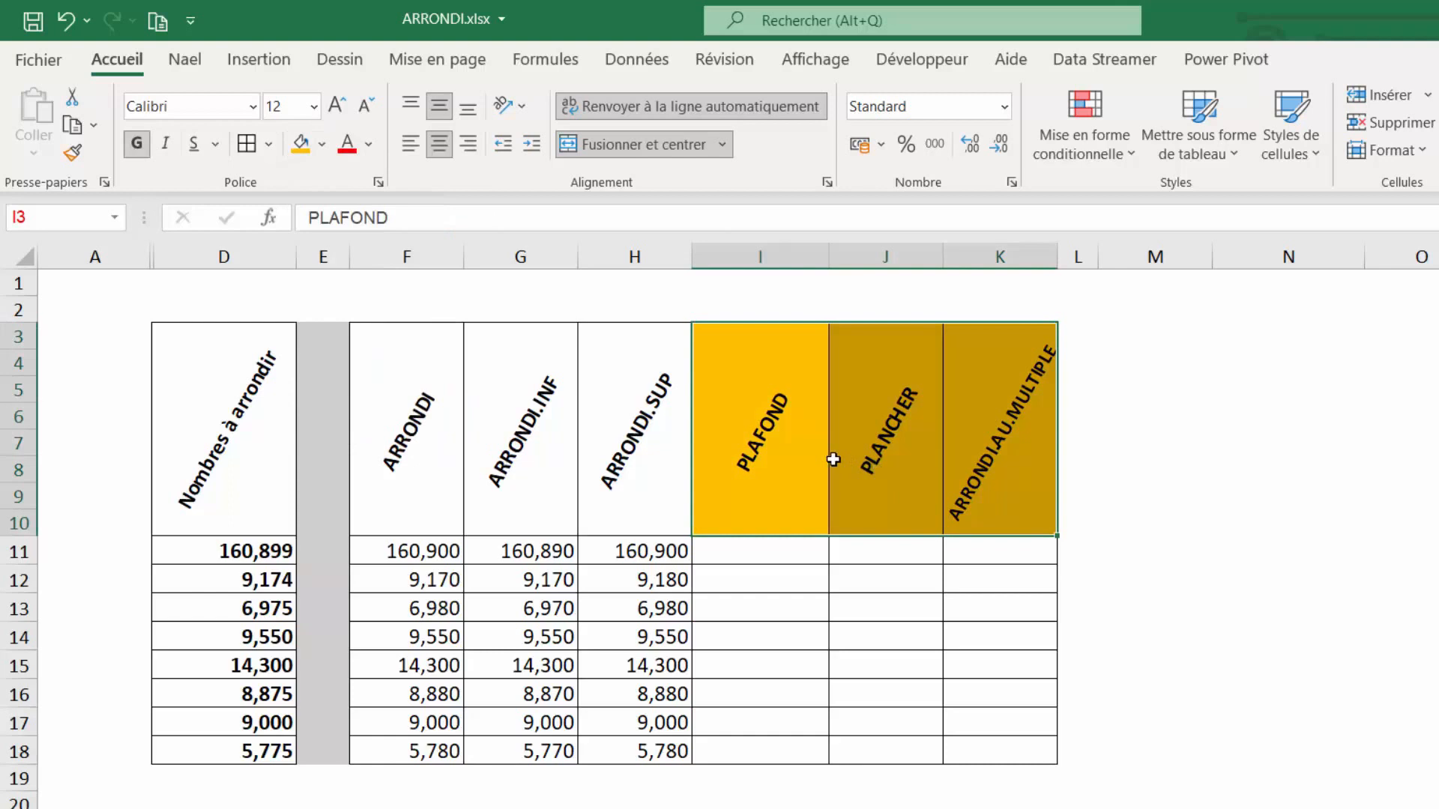
pyautogui.click(1286, 499)
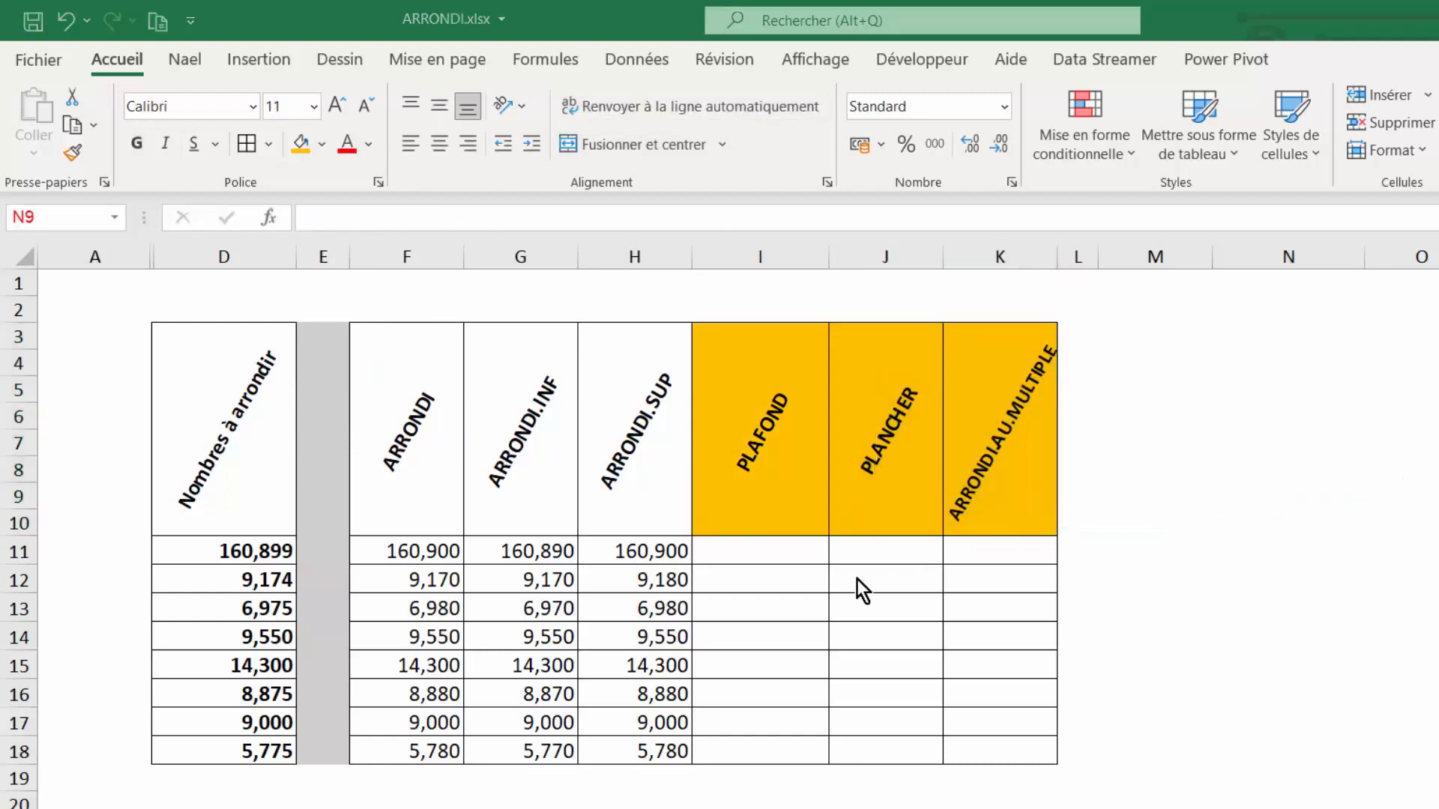
# Step: Enter a PLAFOND formula in cell I11 that rounds the number in D11 up to a multiple of 25
pyautogui.press('F2')
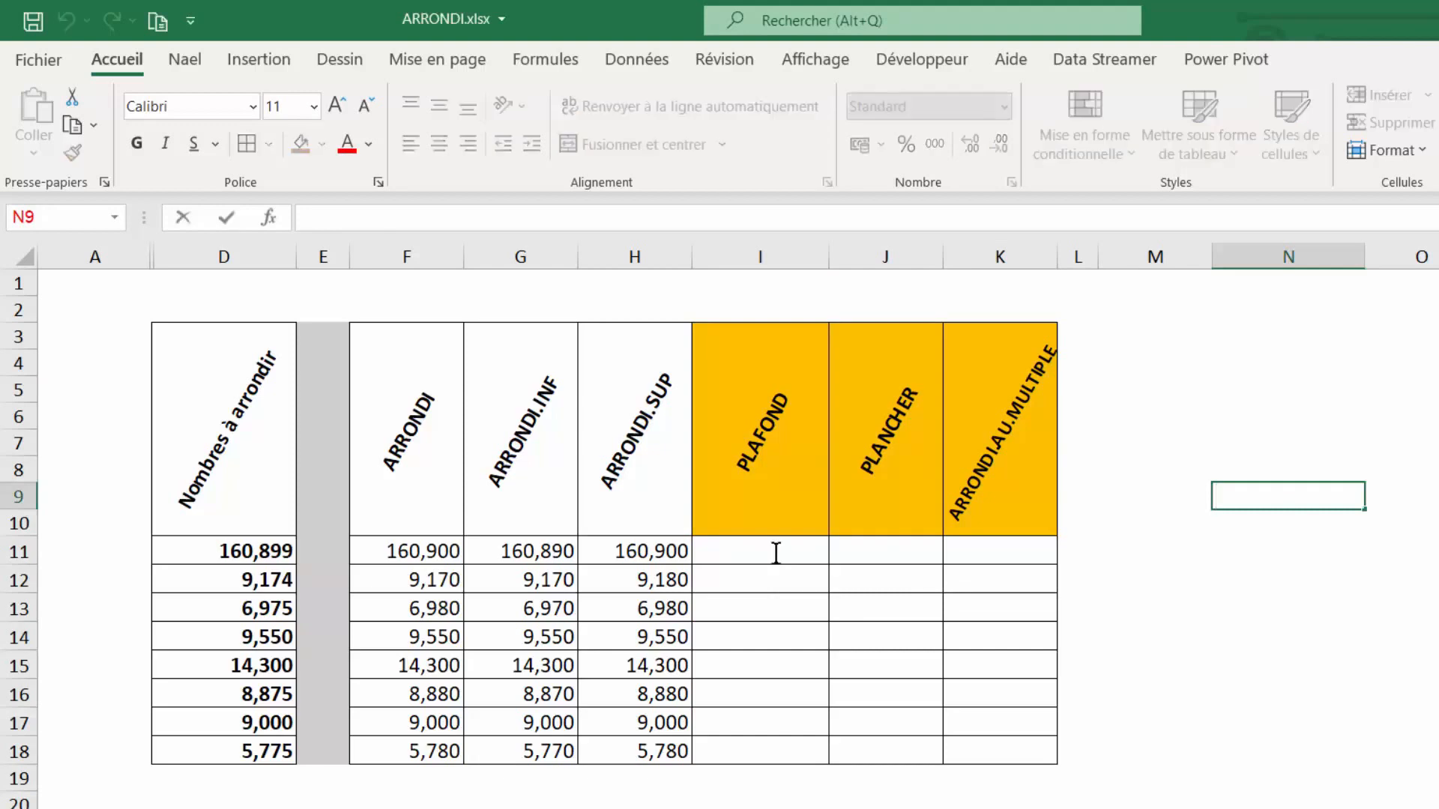
pyautogui.click(776, 553)
pyautogui.write('=p')
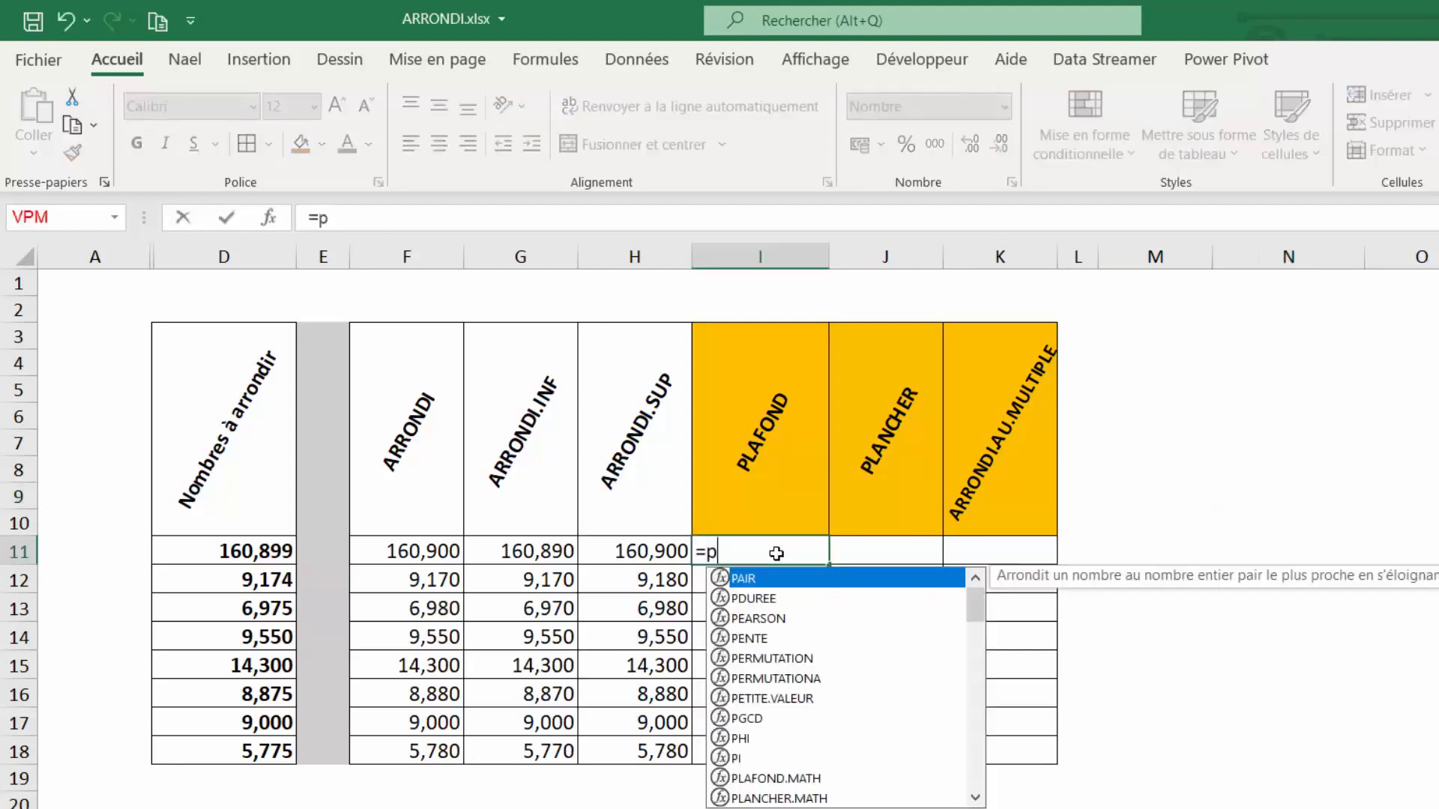
pyautogui.write('lafond(')
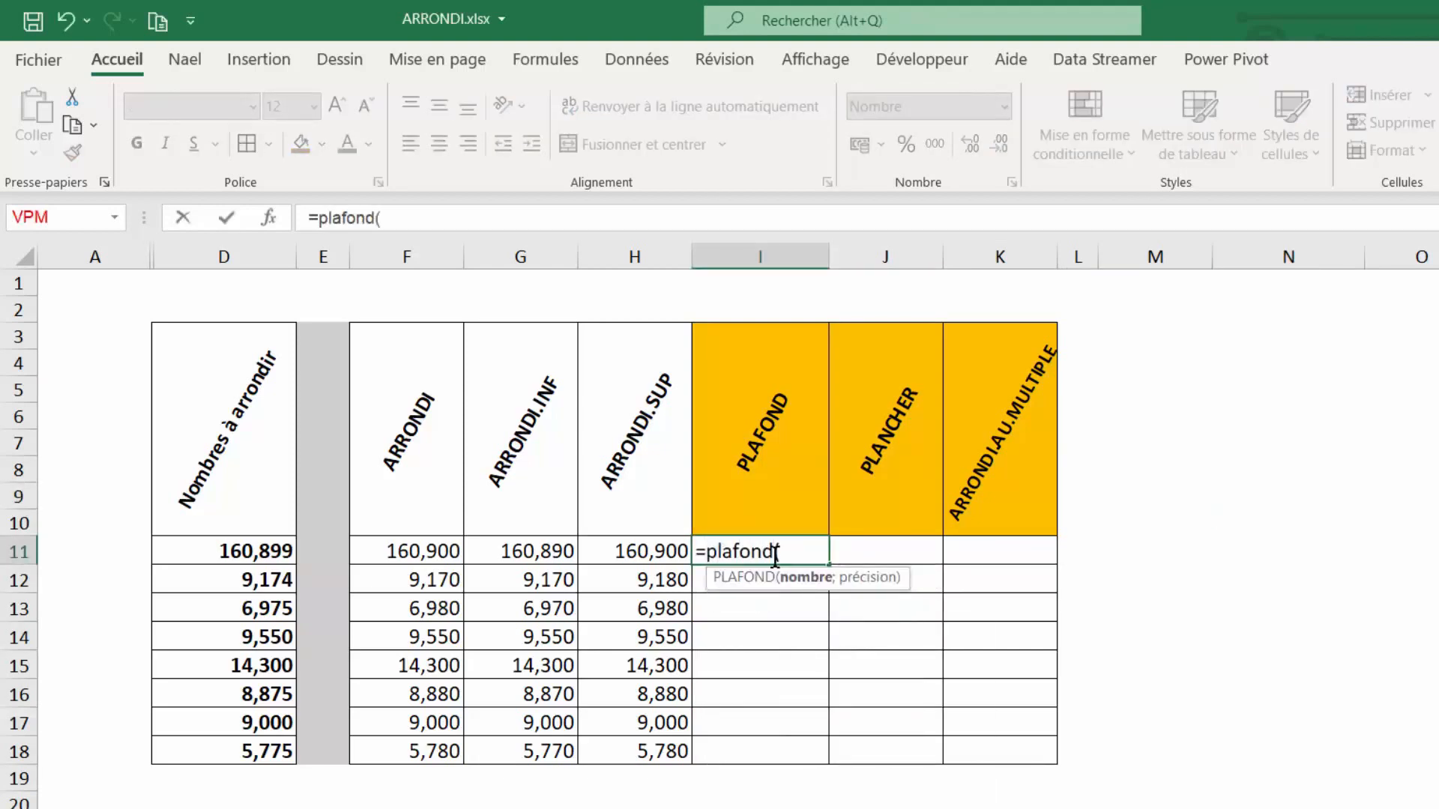
pyautogui.click(237, 552)
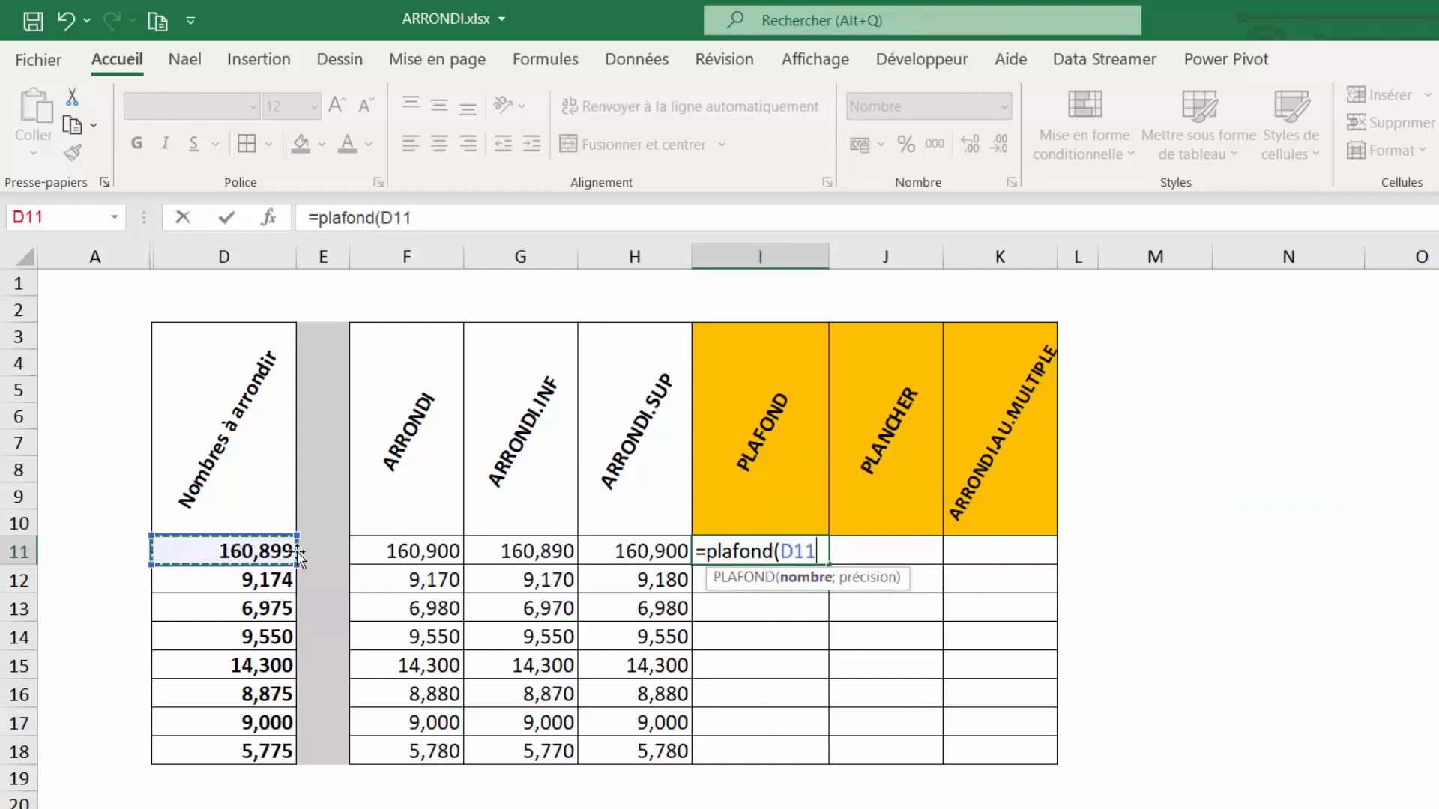
pyautogui.write(';25)')
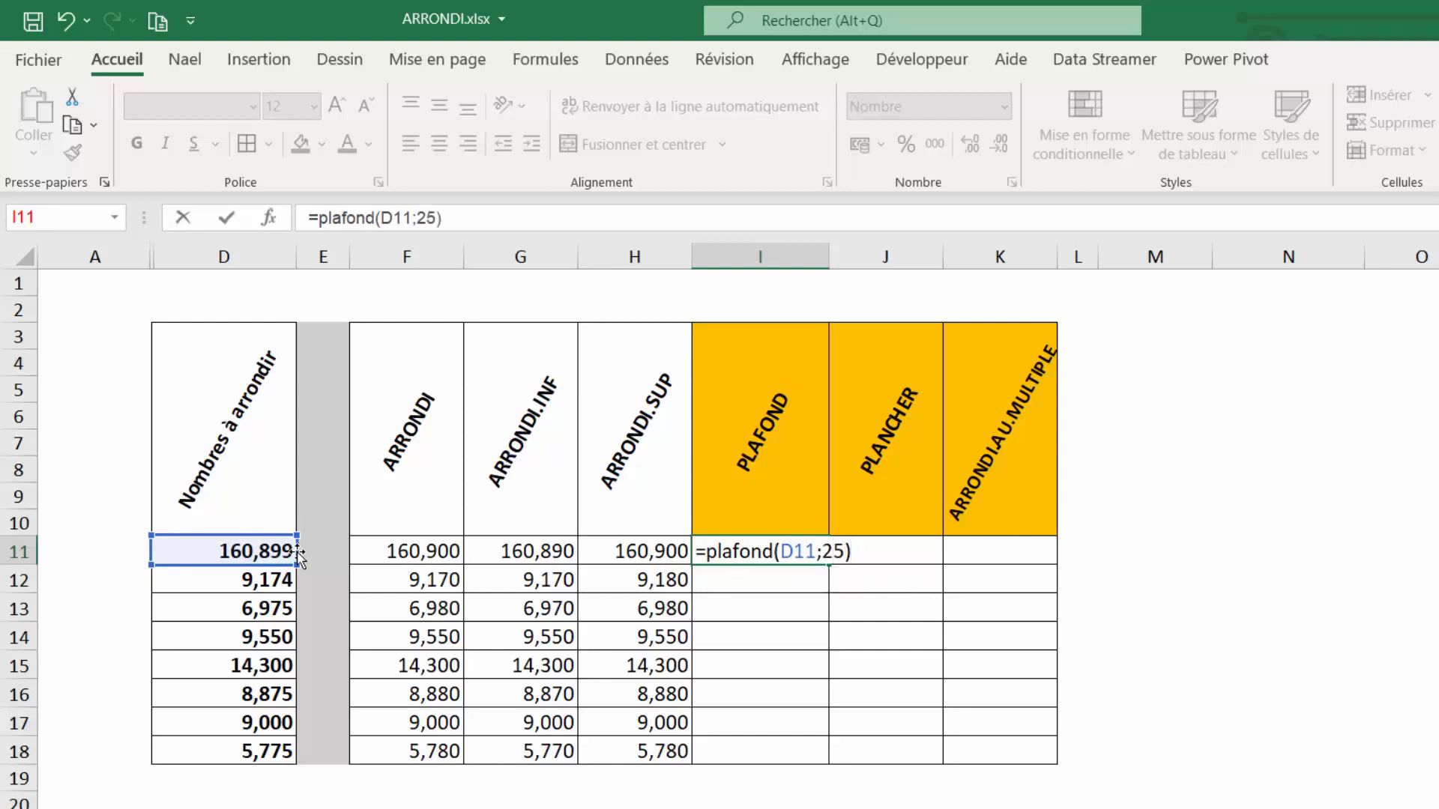
pyautogui.press('Return')
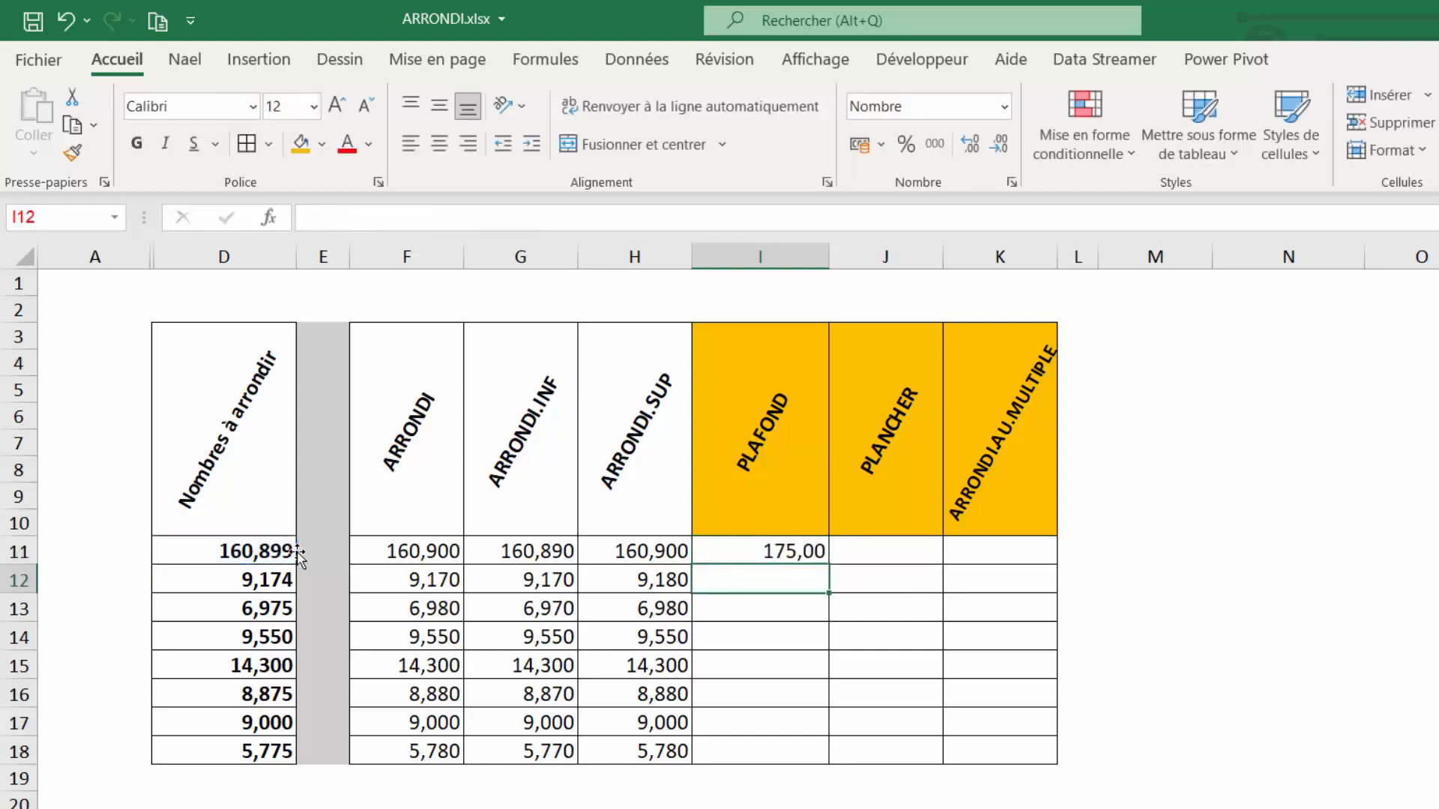
pyautogui.press('Up')
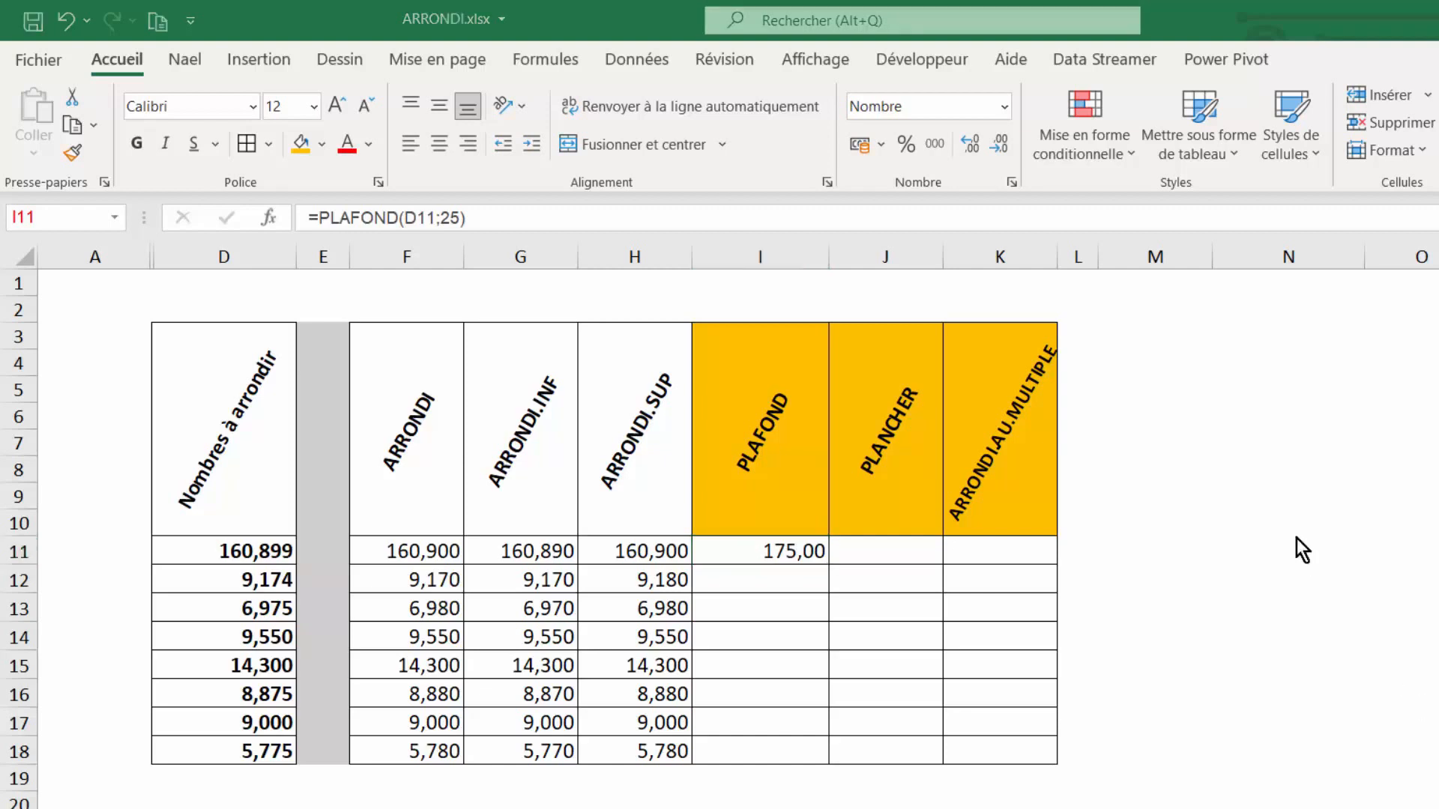
# Step: Calculate 160,899 divided by 25 in cell M11 and make the result bold
pyautogui.click(1198, 552)
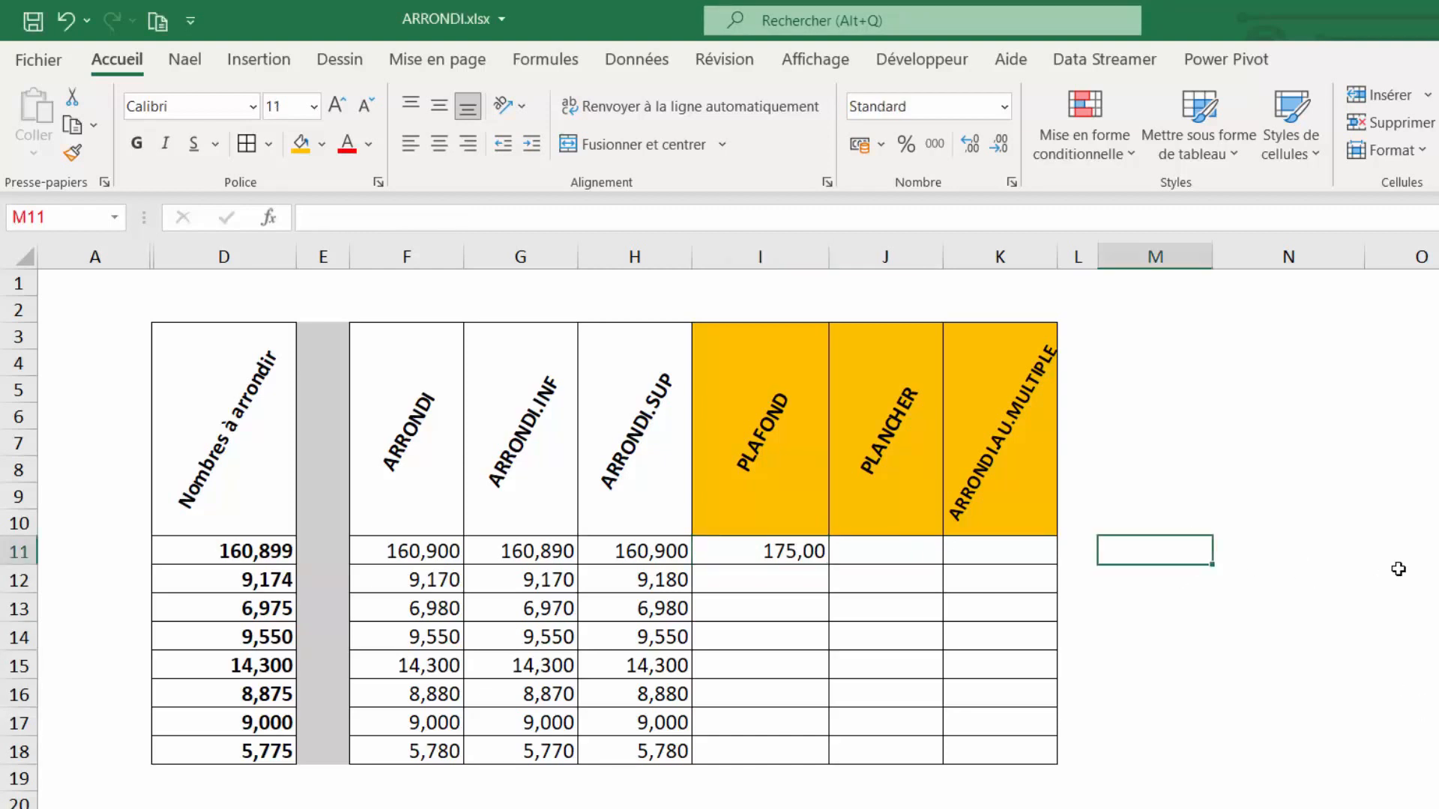
pyautogui.write('=')
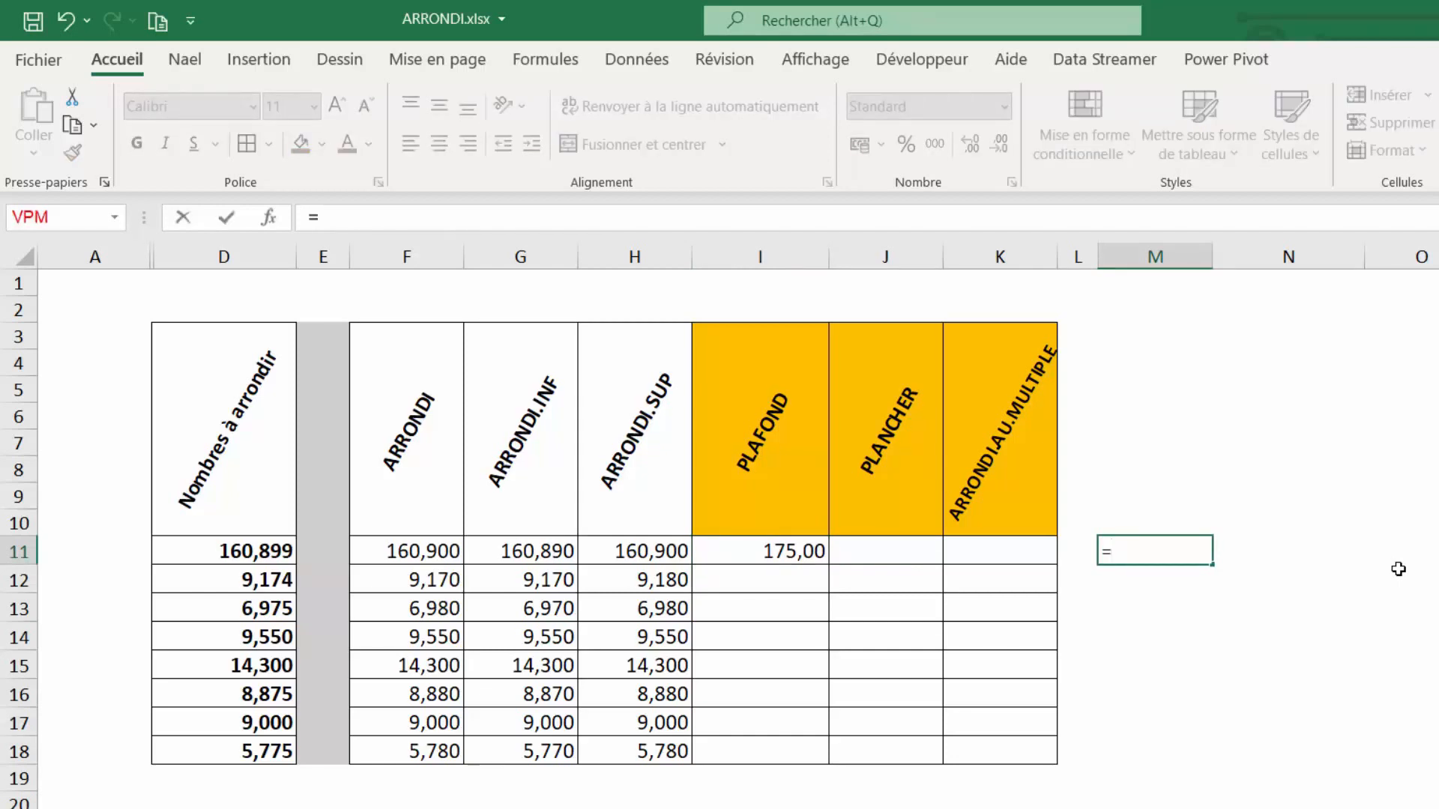
pyautogui.write('160,899')
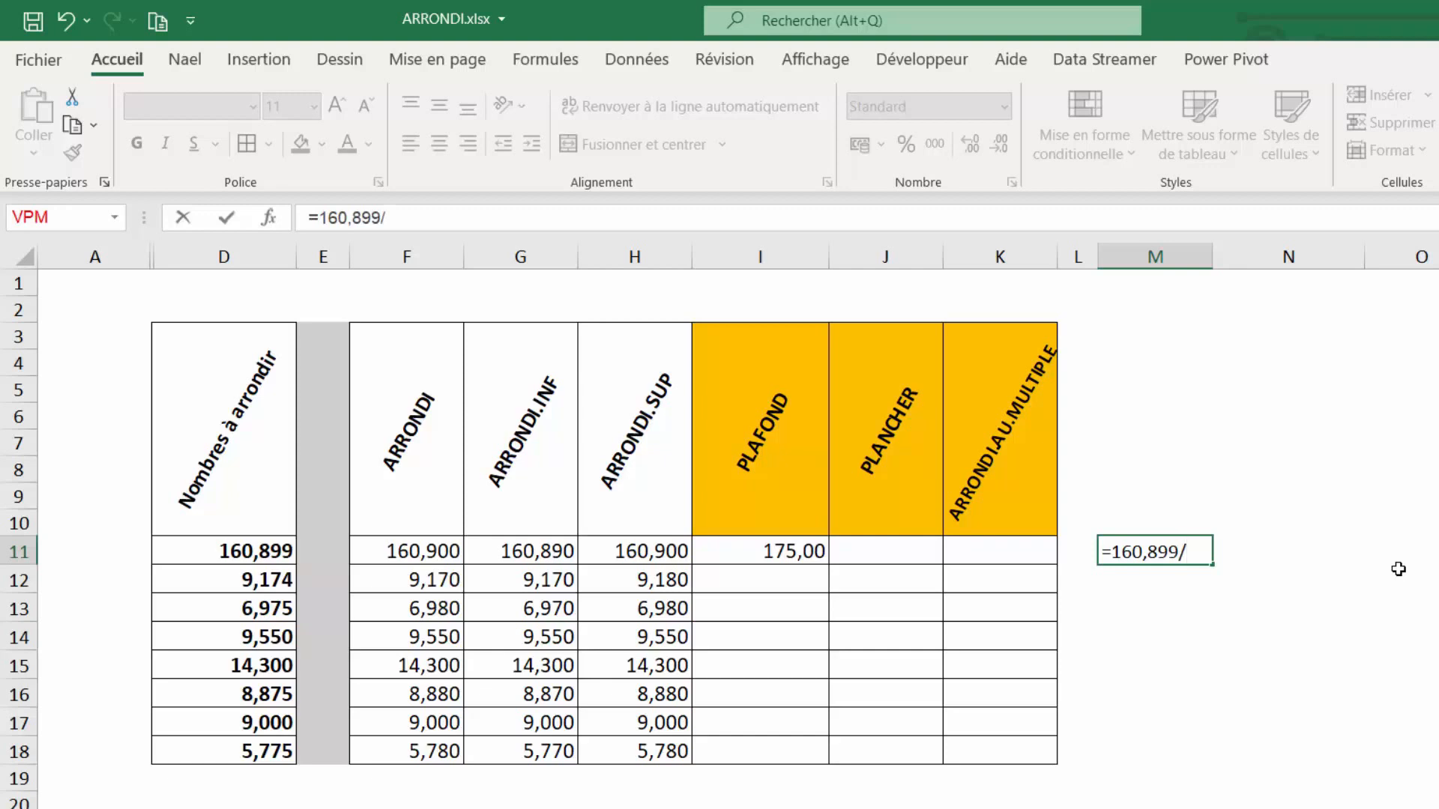
pyautogui.write('/25)')
pyautogui.press('BackSpace')
pyautogui.press('Return')
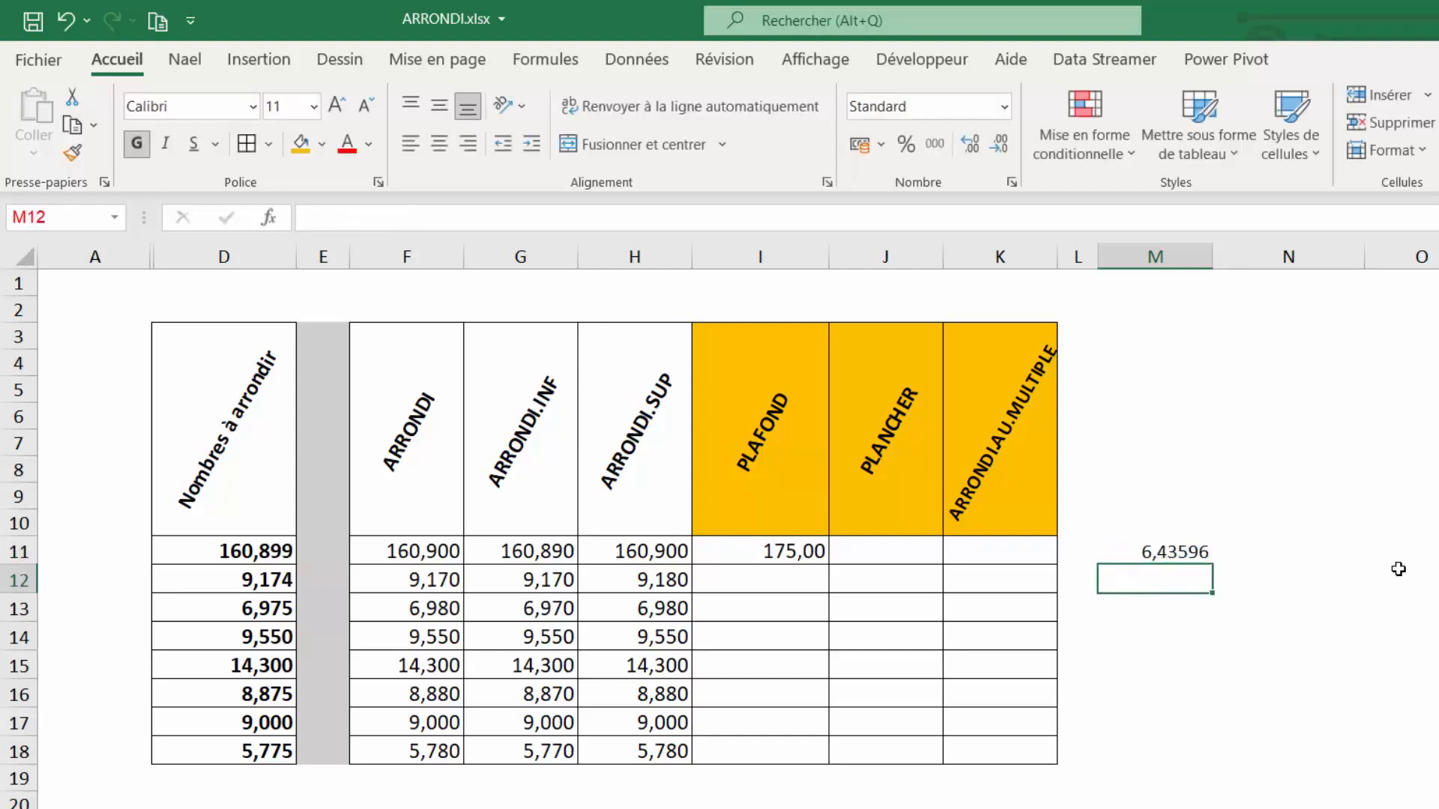
pyautogui.press('Up')
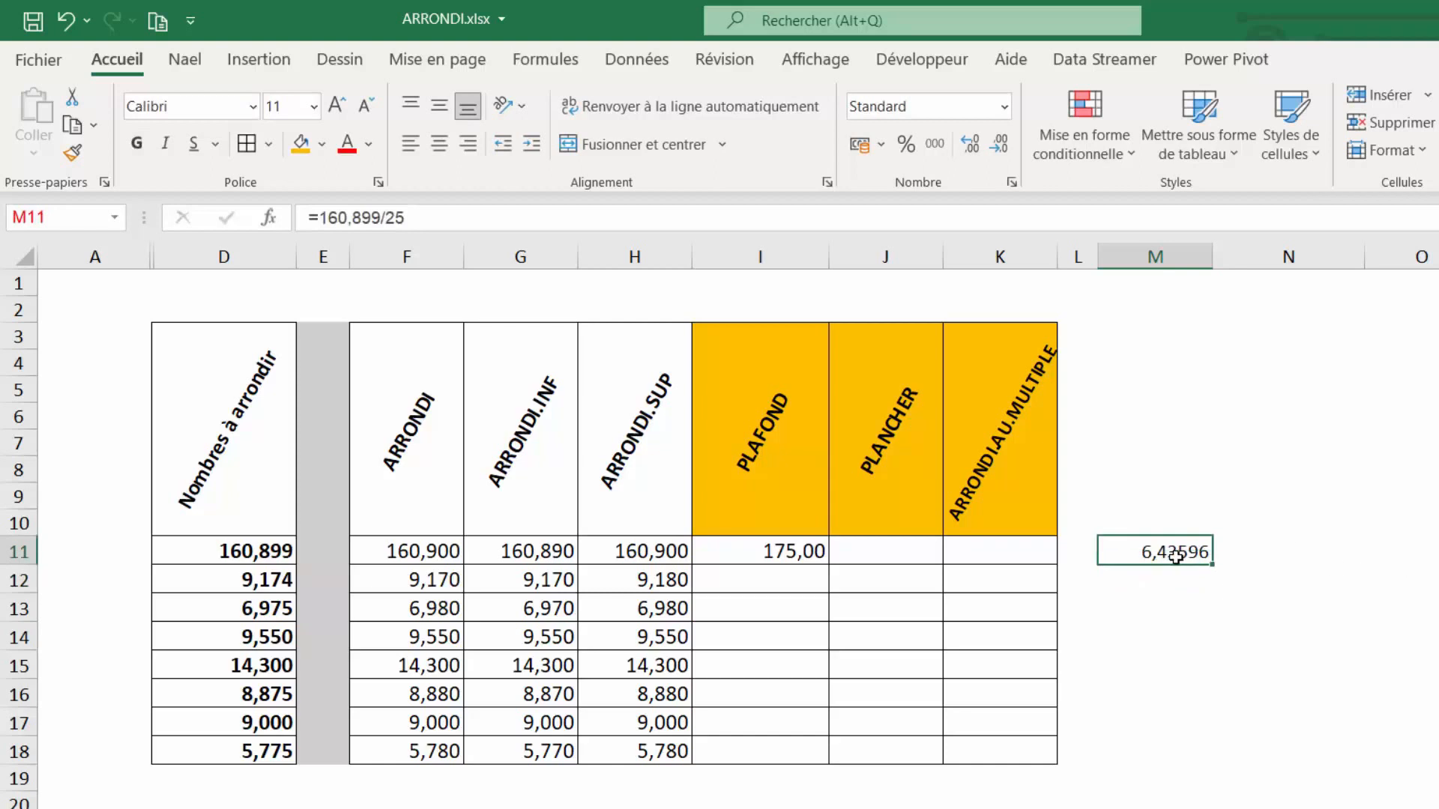
pyautogui.click(135, 141)
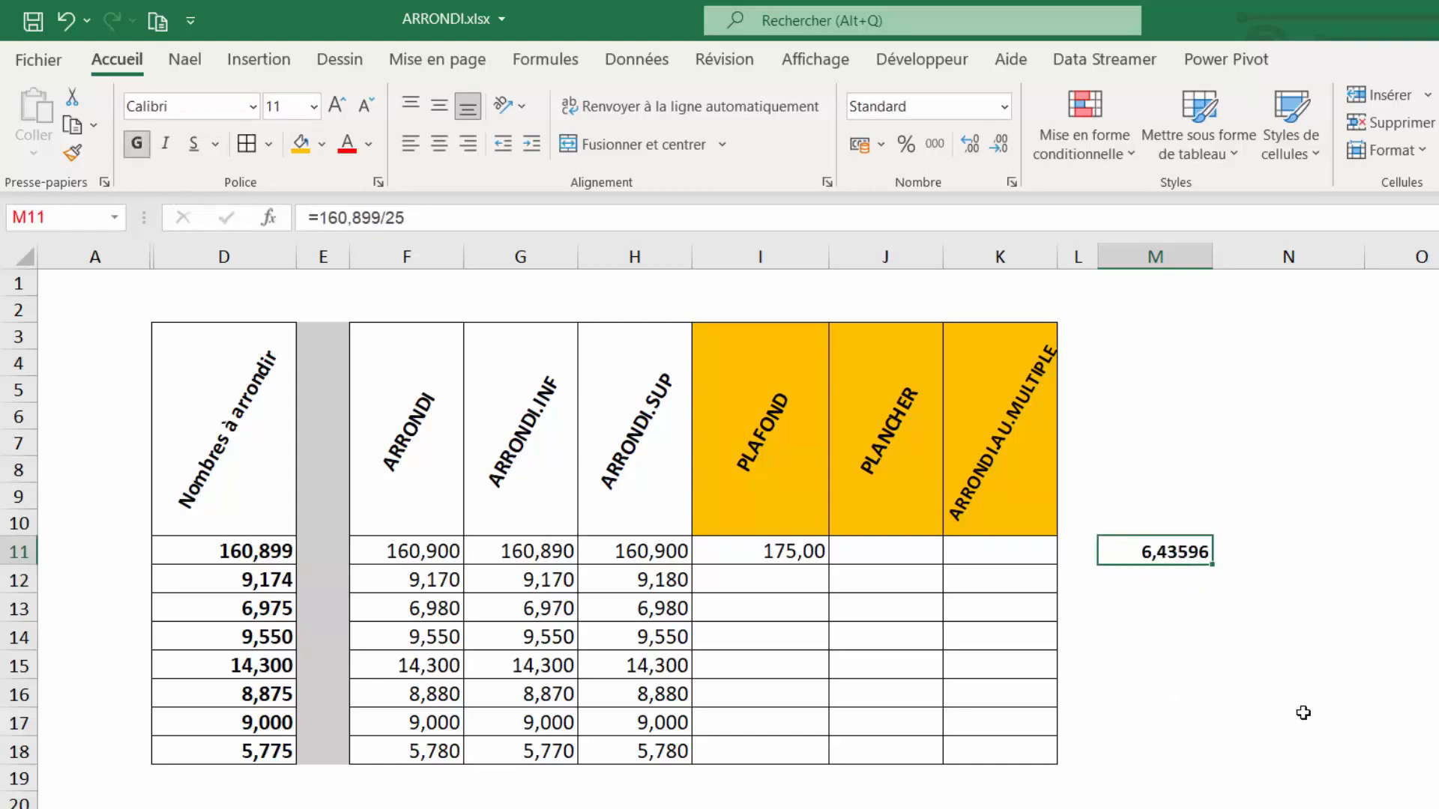
pyautogui.click(1267, 556)
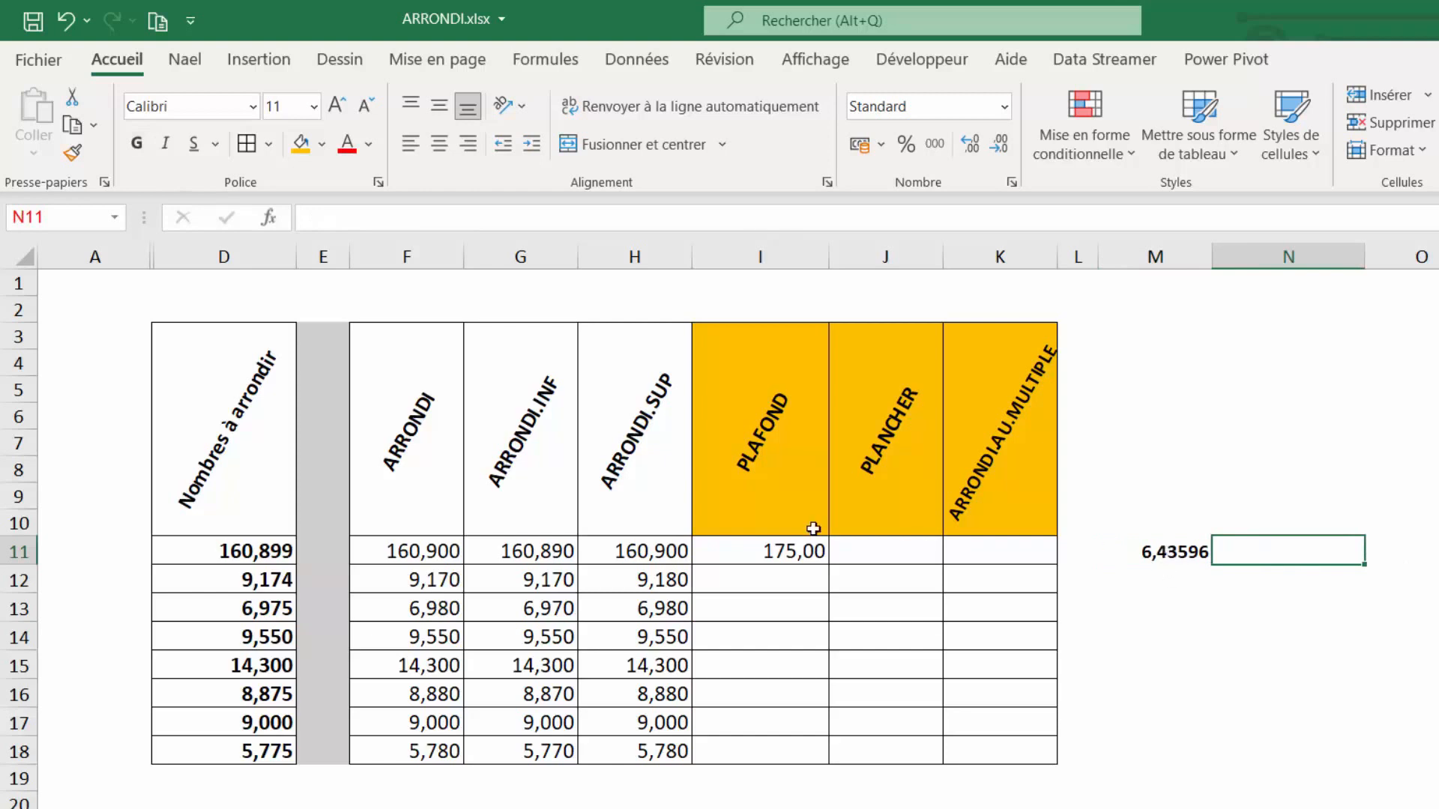
# Step: Calculate 7 times 25 in cell N11, beside the division in M11, to illustrate the PLAFOND rounding
pyautogui.click(744, 436)
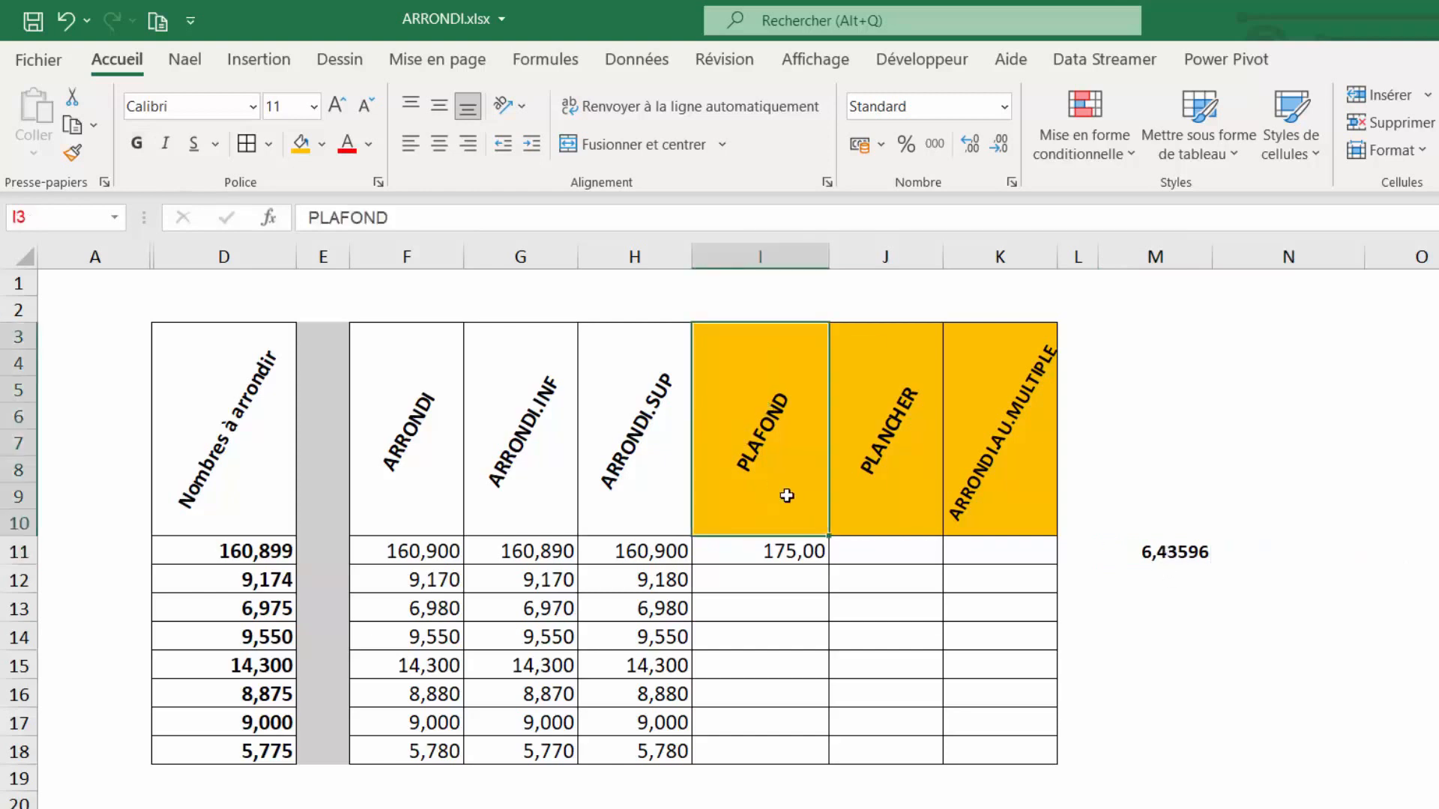
pyautogui.click(1173, 553)
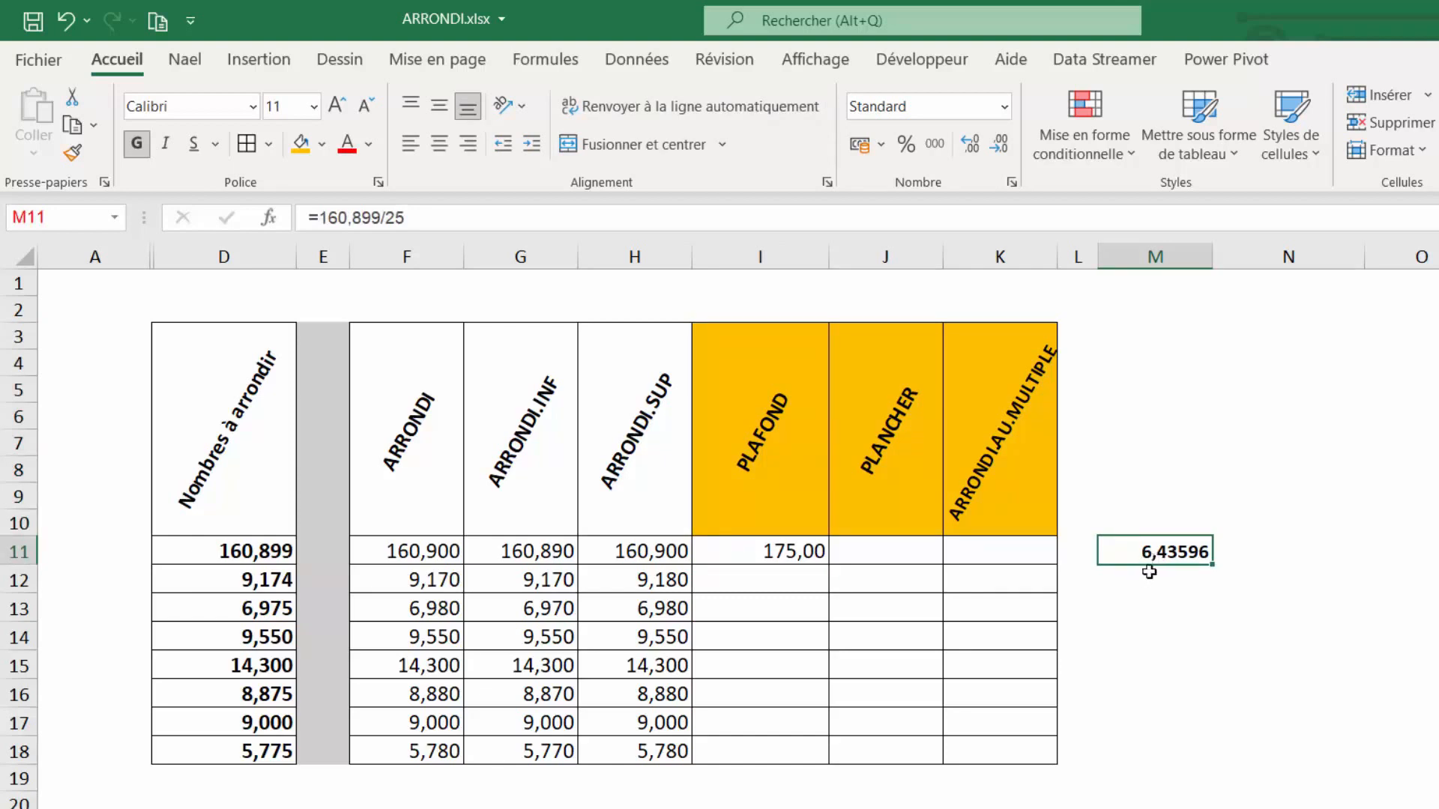
pyautogui.click(1294, 564)
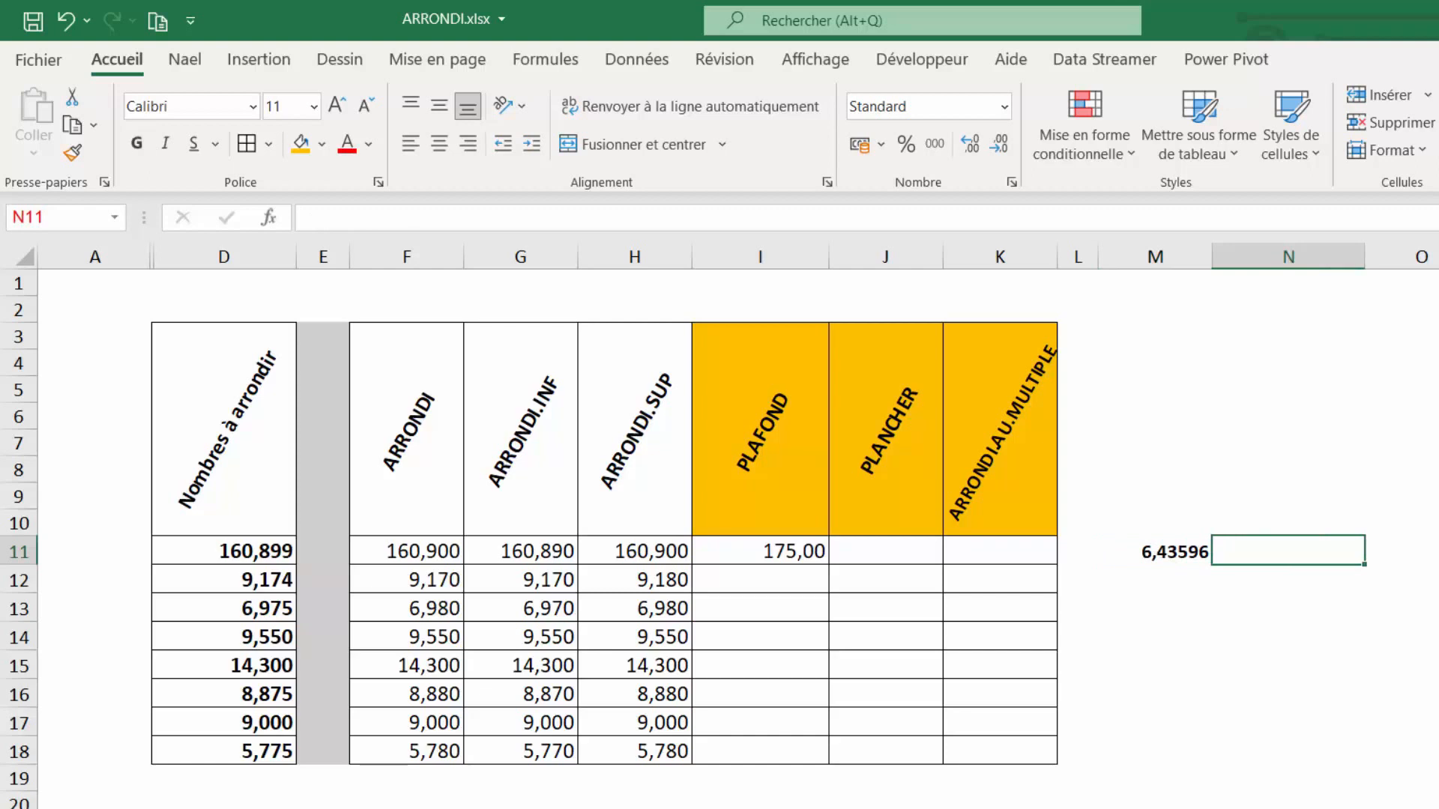
pyautogui.write('+')
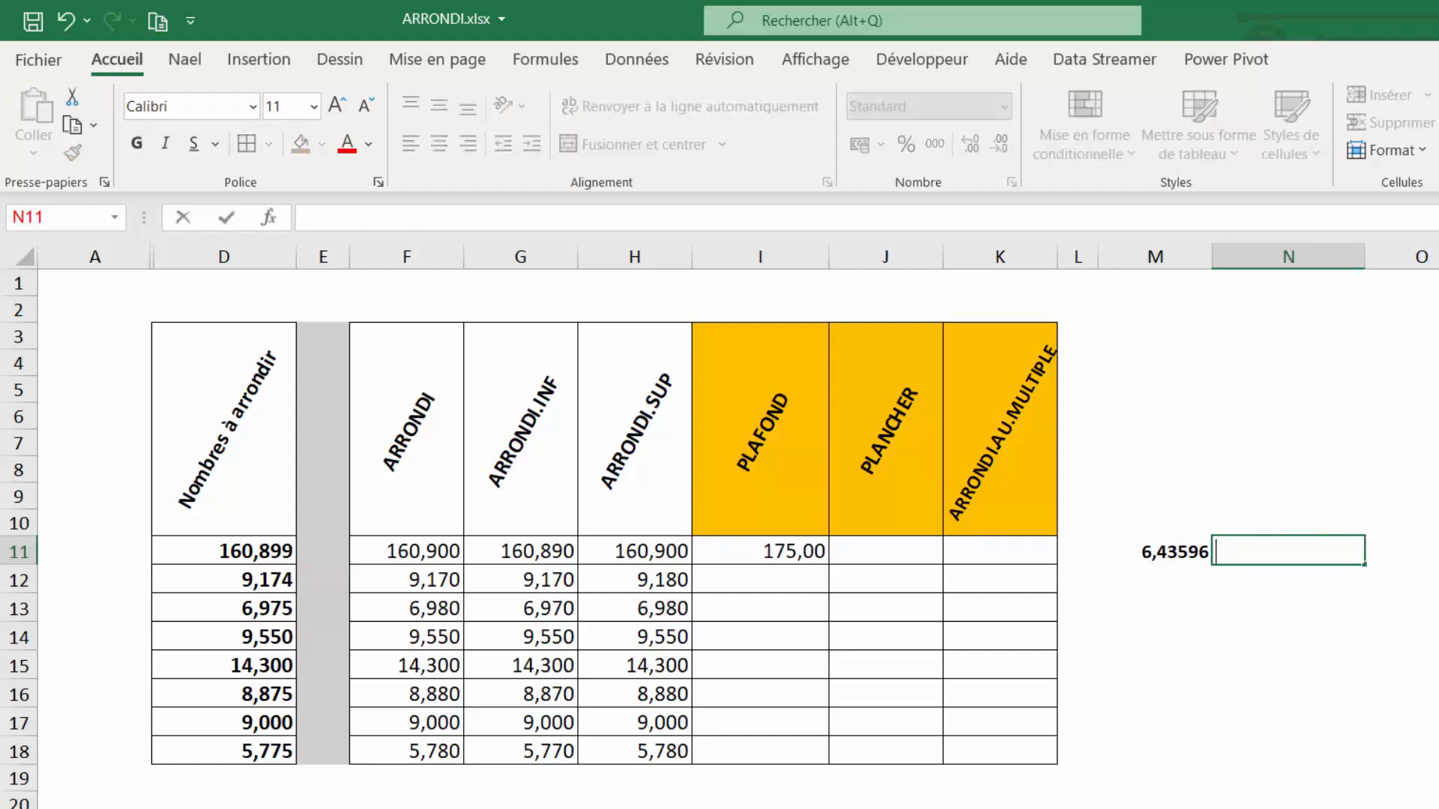
pyautogui.write('7')
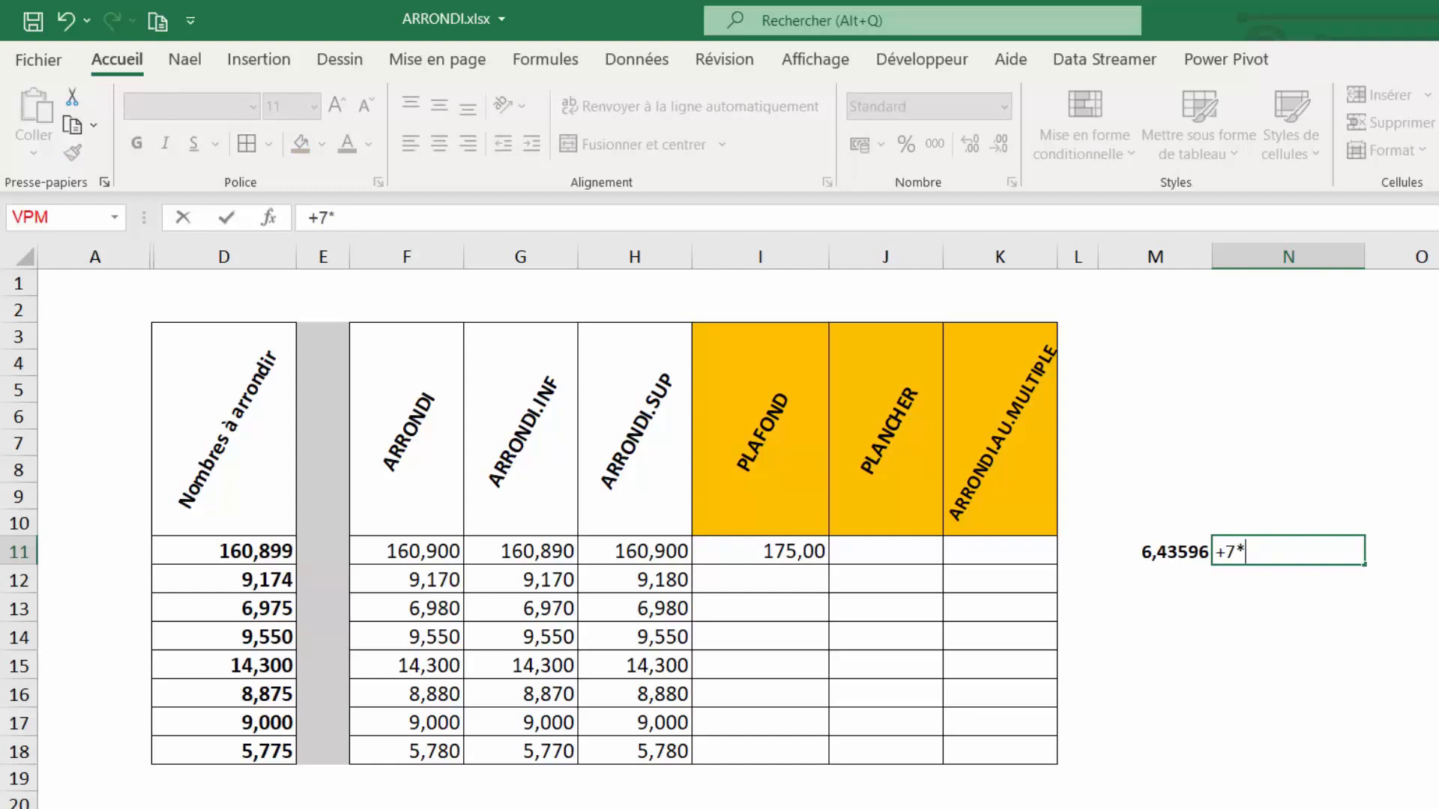
pyautogui.write('*25')
pyautogui.hotkey('ctrl', 'Return')
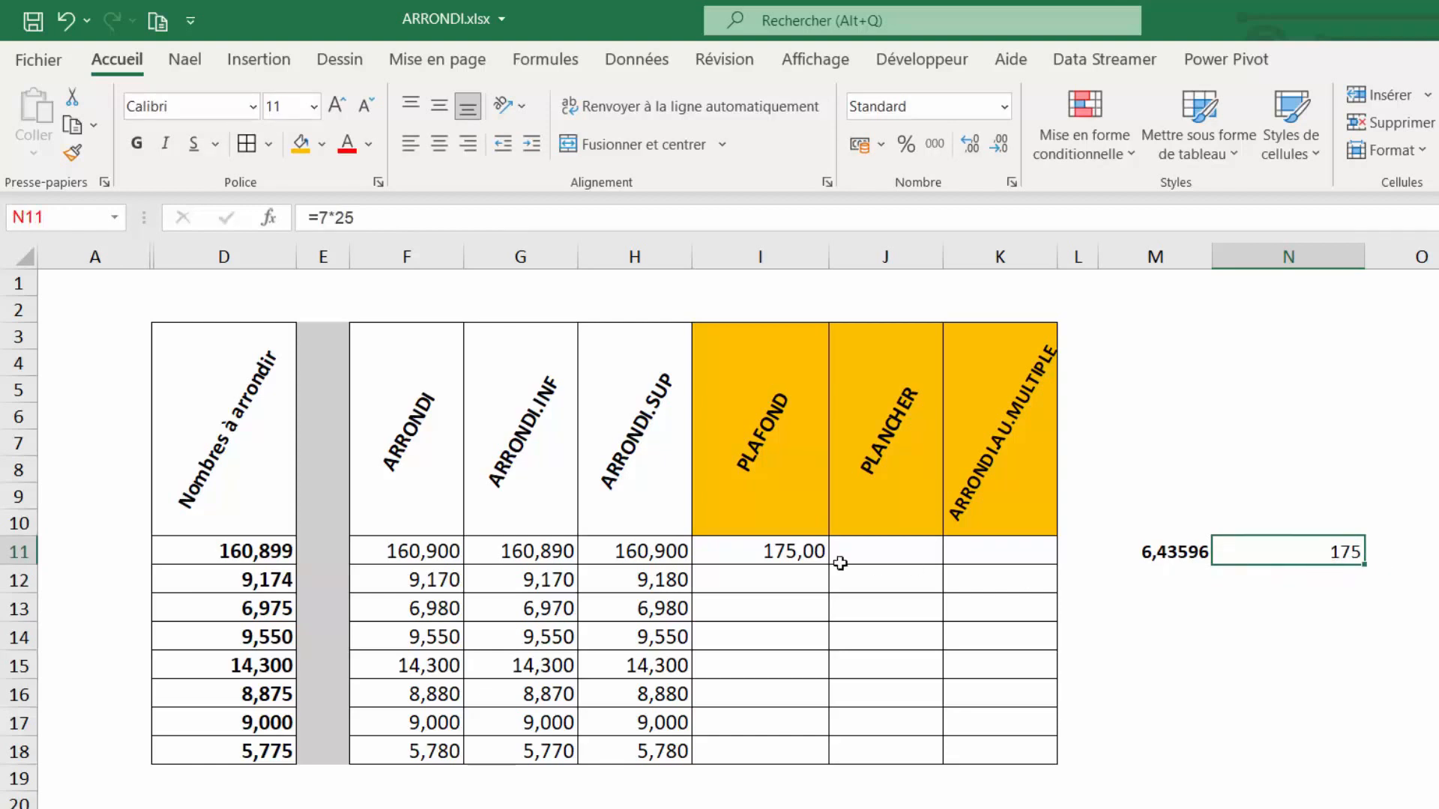
# Step: Examine the precision argument of the PLAFOND formula in cell I11 without changing it
pyautogui.click(809, 558)
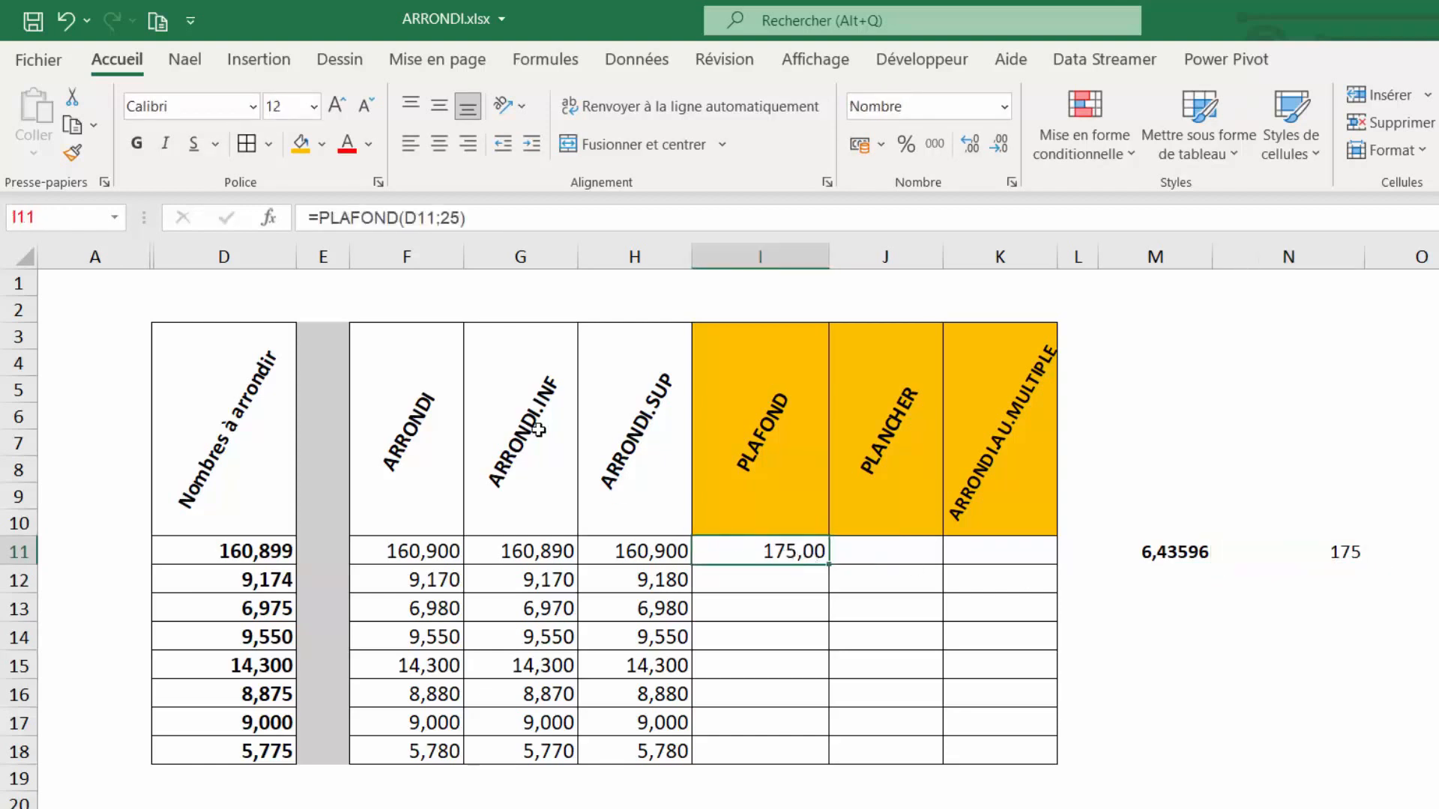
pyautogui.click(439, 217)
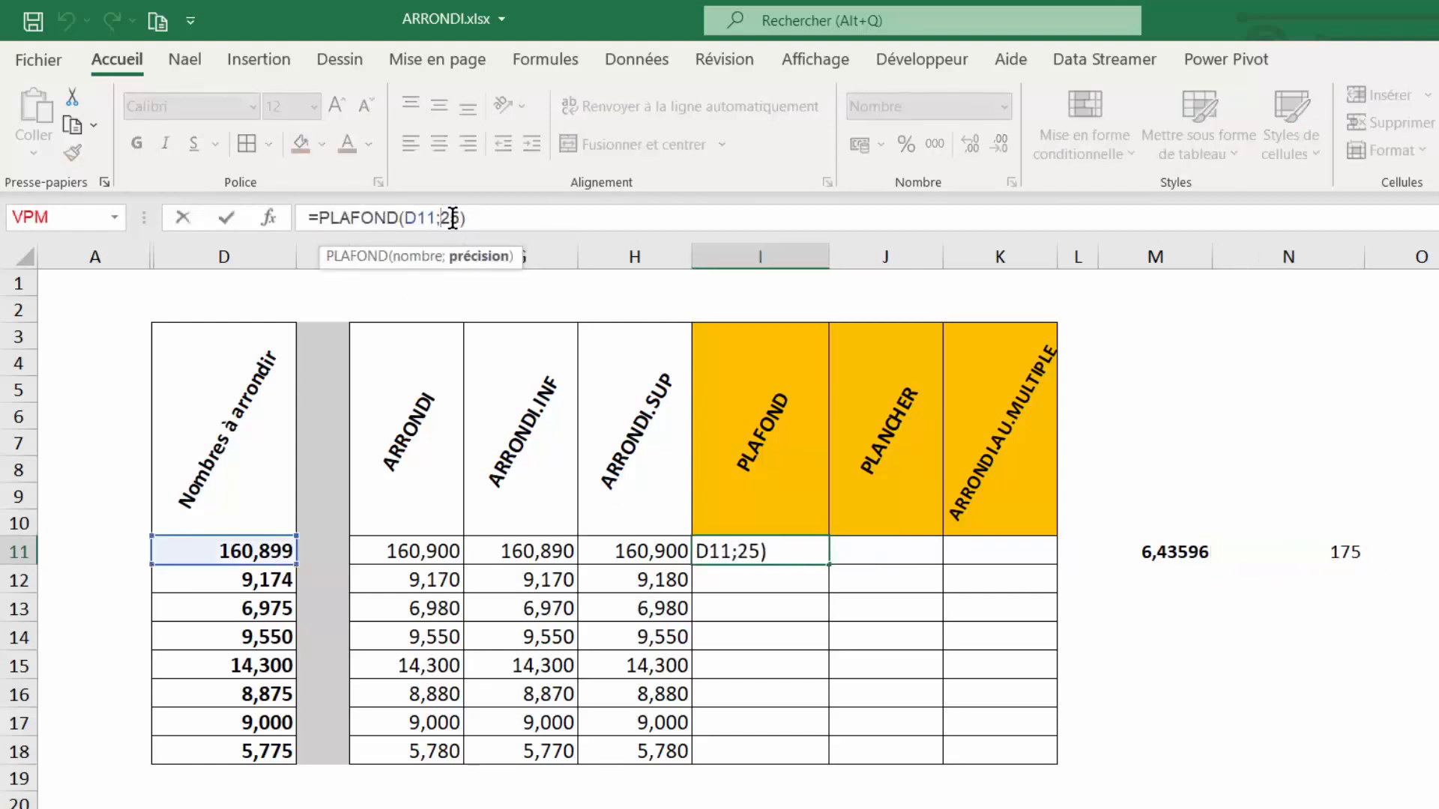
pyautogui.press('Escape')
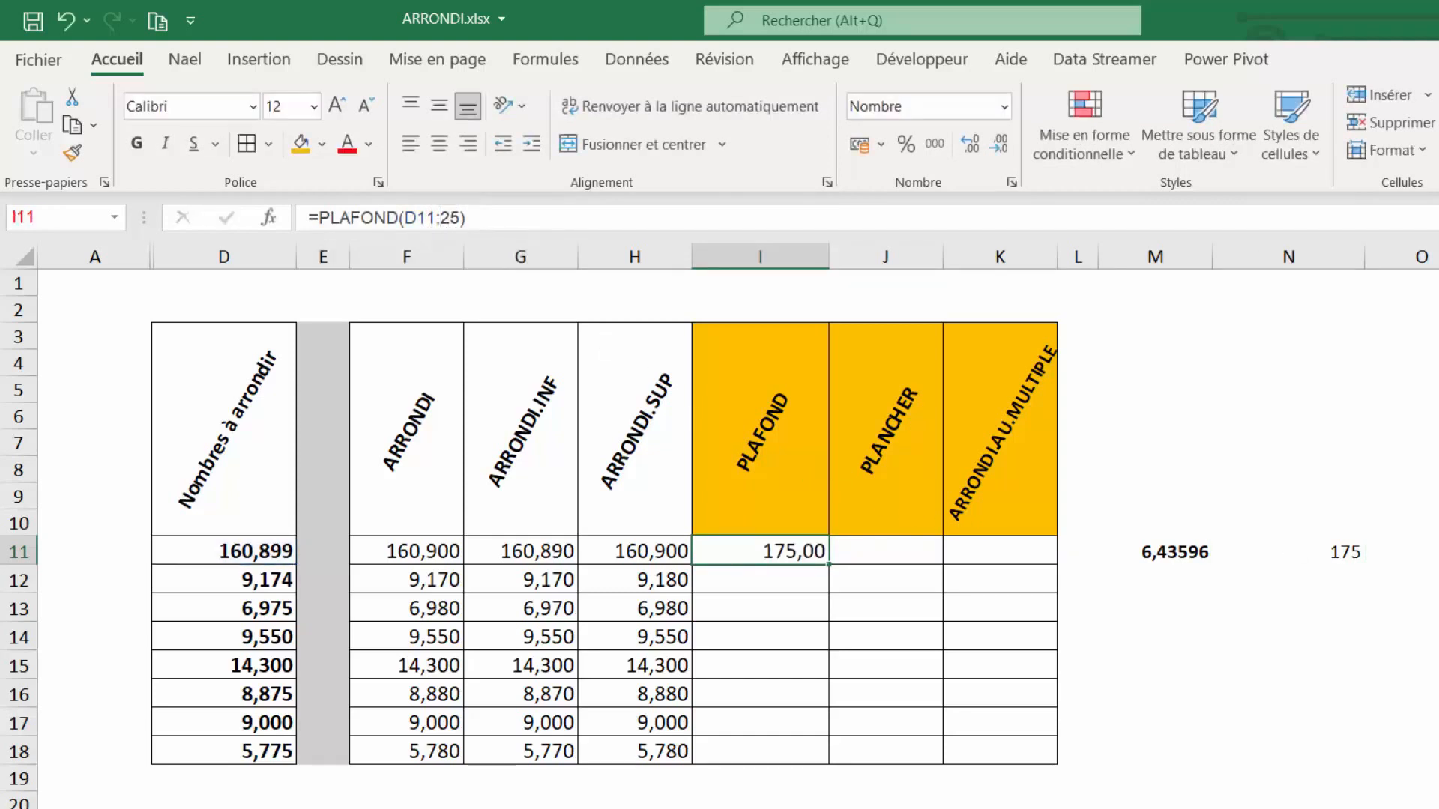
# Step: Unhide the hidden columns B and C between columns A and D to reveal the precision values
pyautogui.click(821, 664)
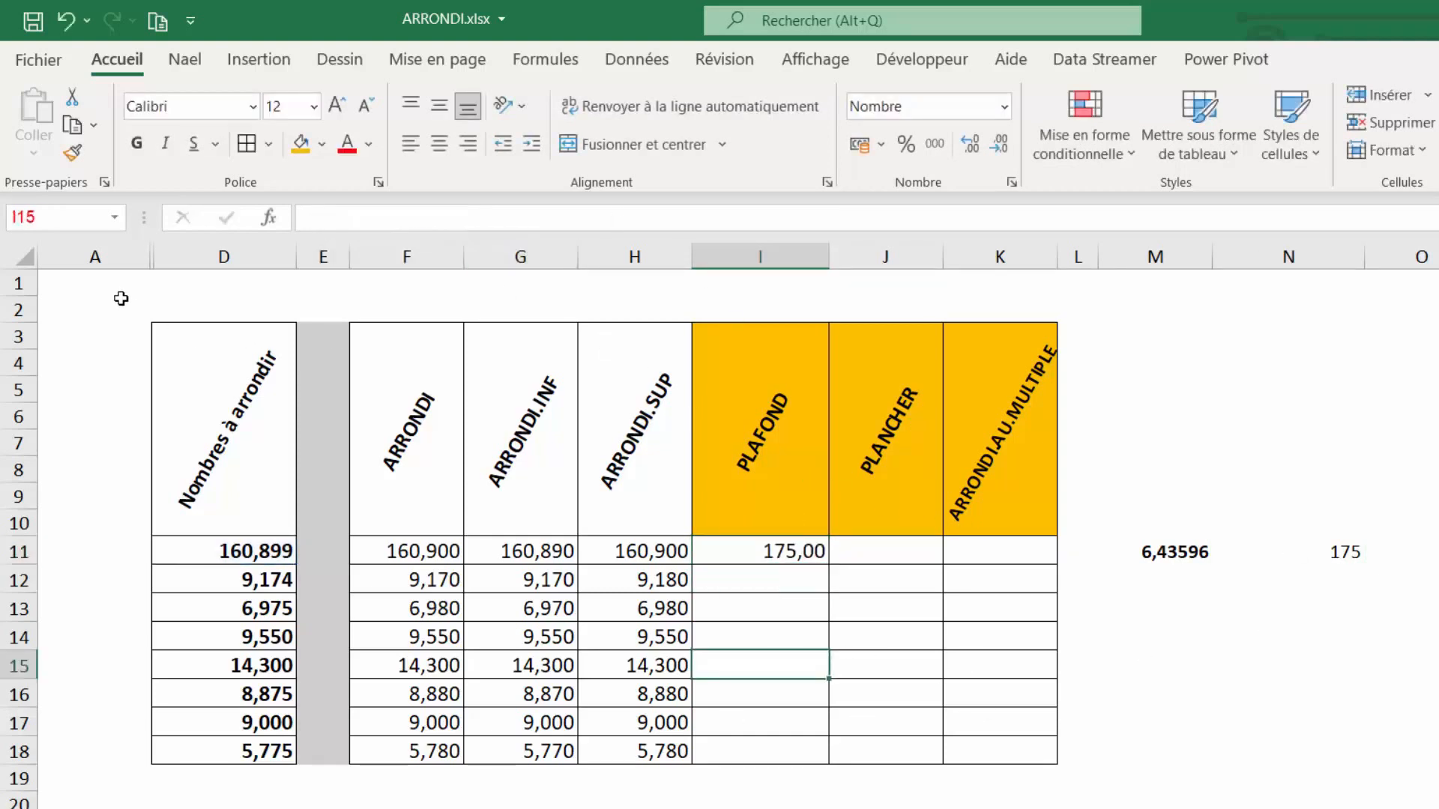
pyautogui.moveTo(92, 257); pyautogui.dragTo(122, 260)
pyautogui.moveTo(167, 260); pyautogui.dragTo(167, 262)
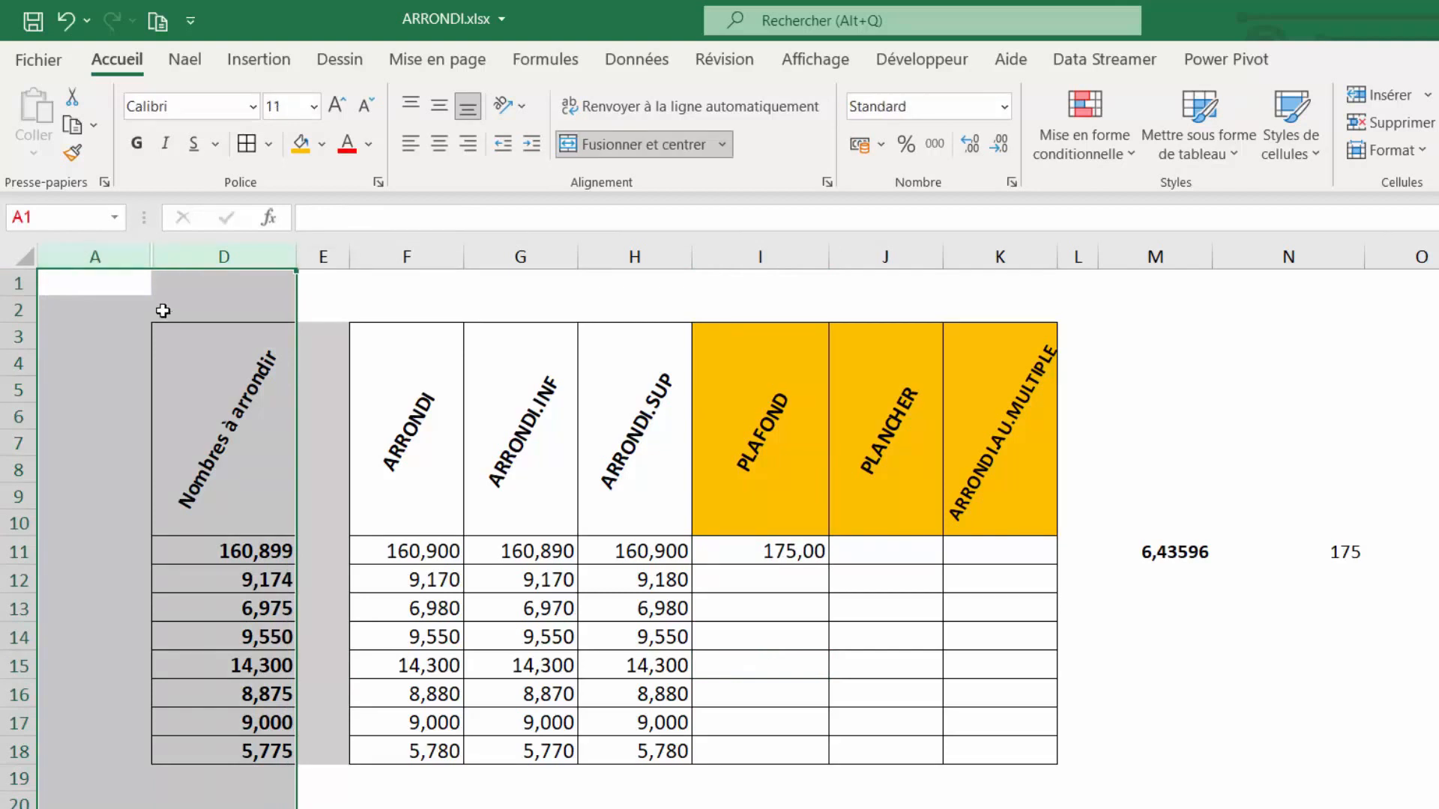
pyautogui.rightClick(160, 296)
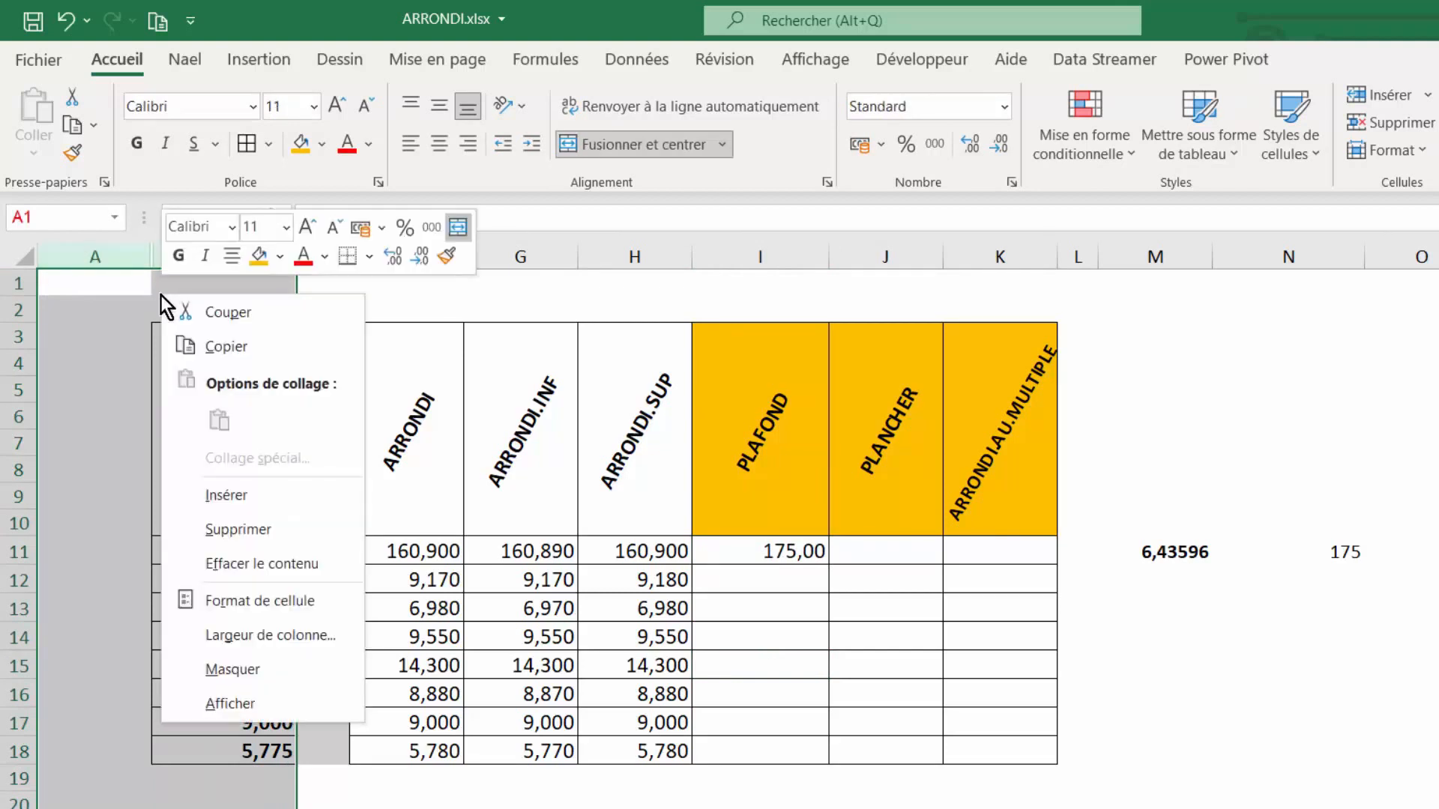
pyautogui.click(221, 704)
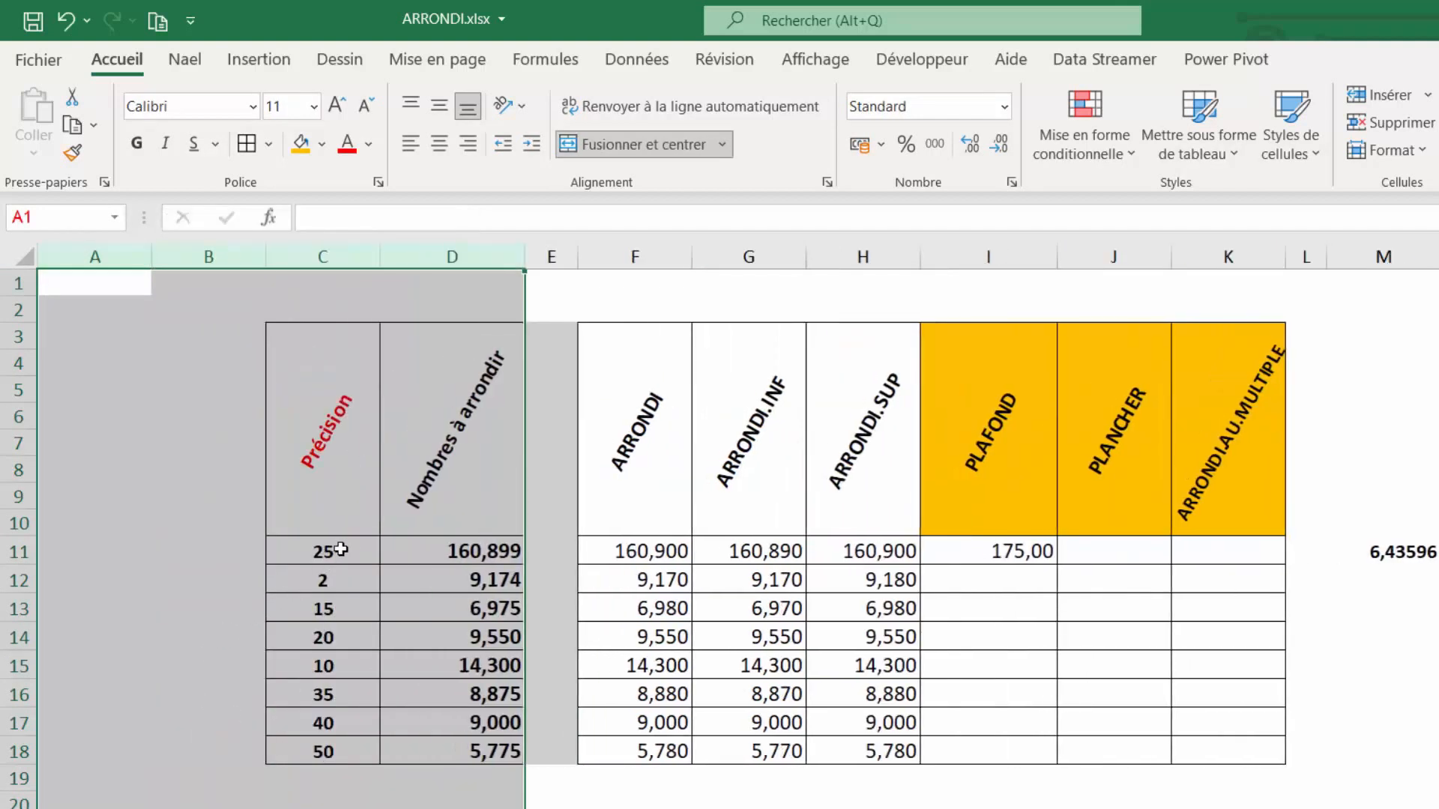
pyautogui.click(379, 549)
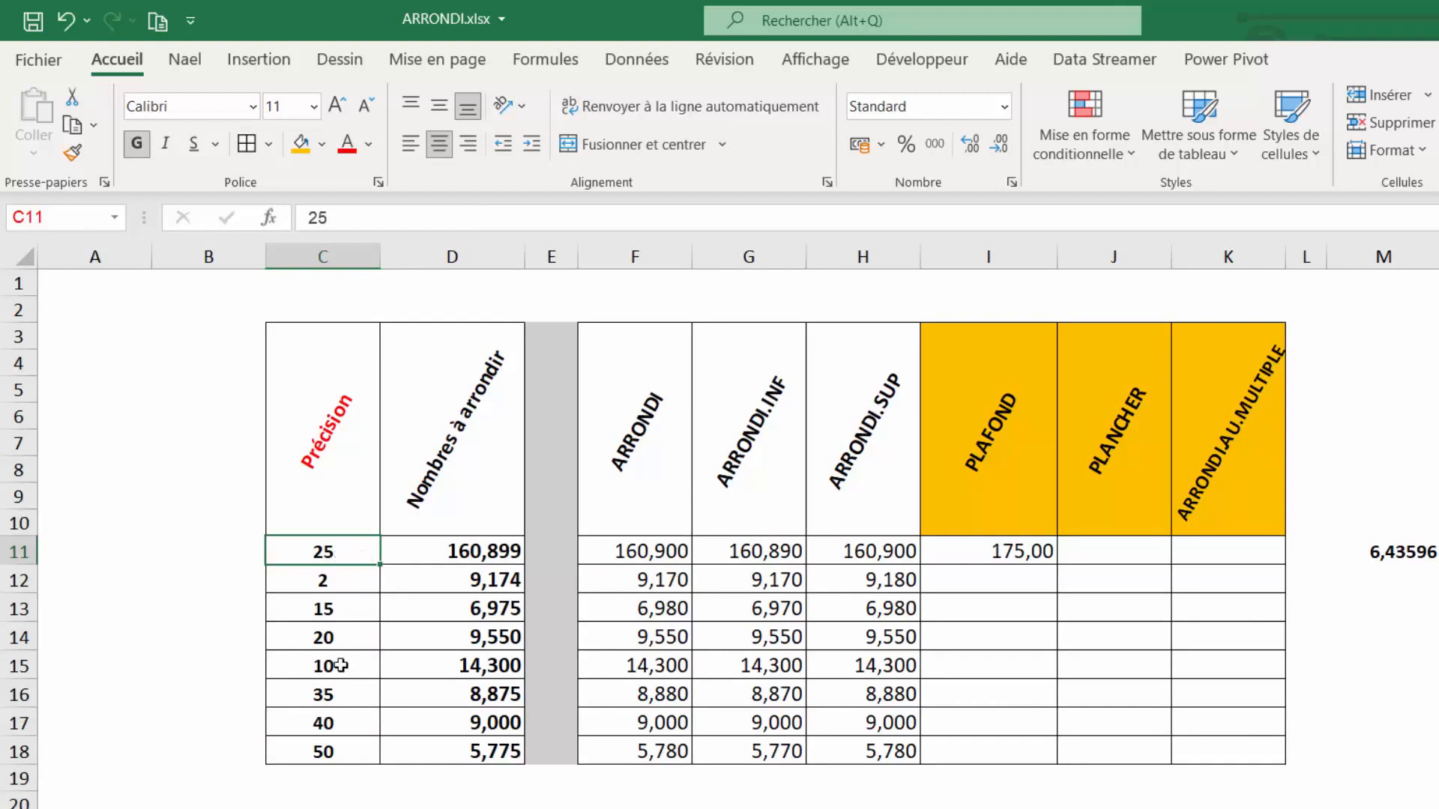
# Step: Replace the formula in cell I11 with =PLAFOND(D11;C11), so its multiple comes from the Précision column
pyautogui.click(1009, 553)
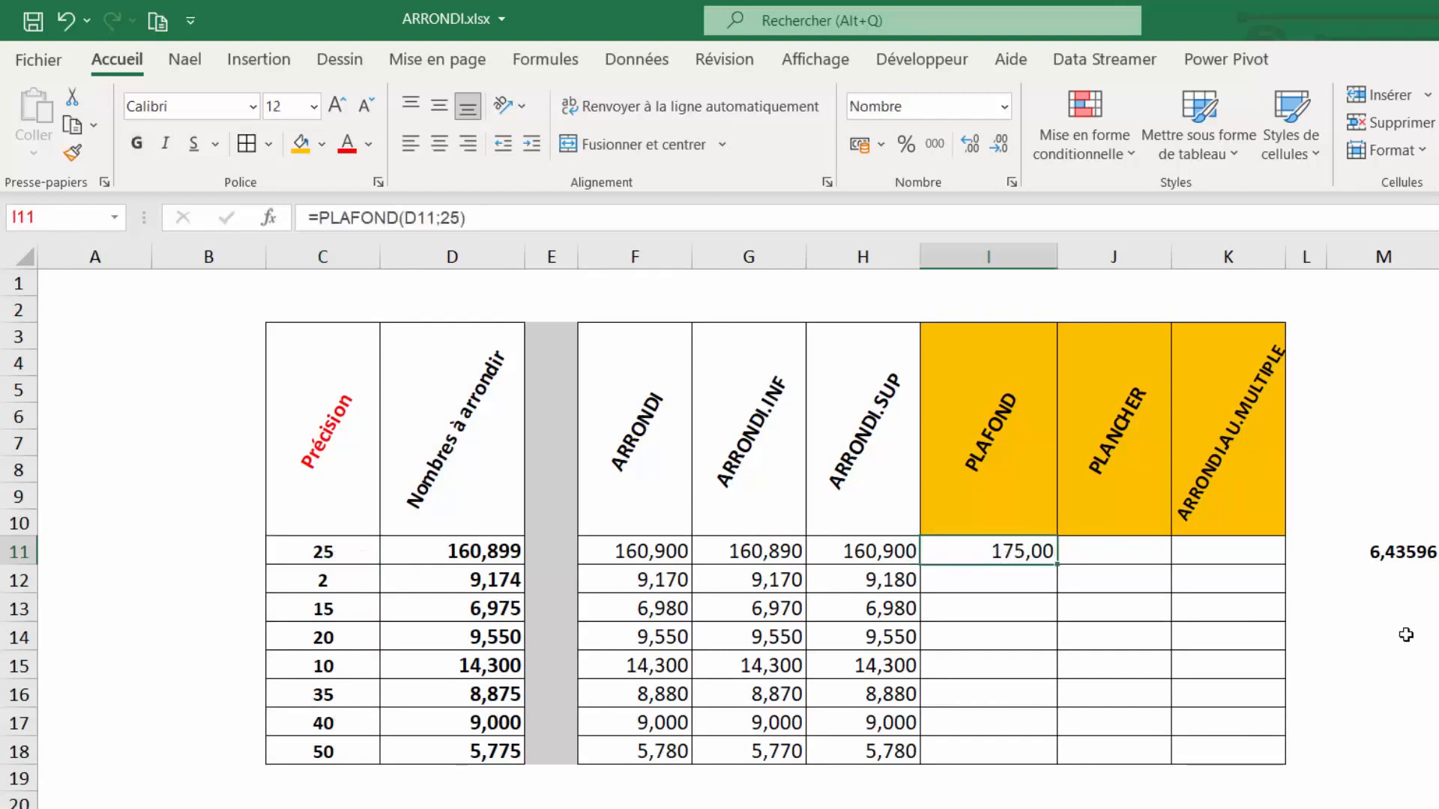
pyautogui.press('Delete')
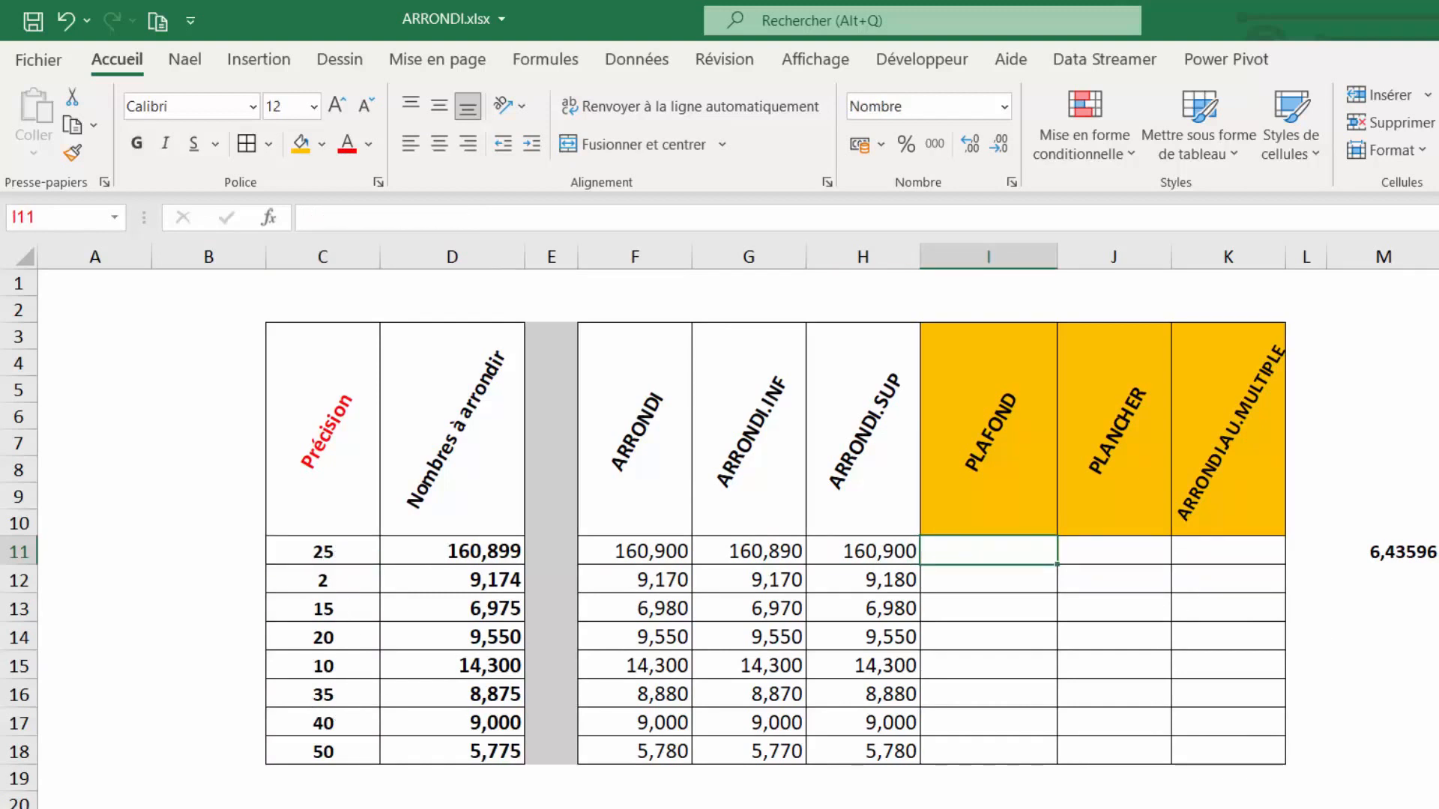
pyautogui.write('=')
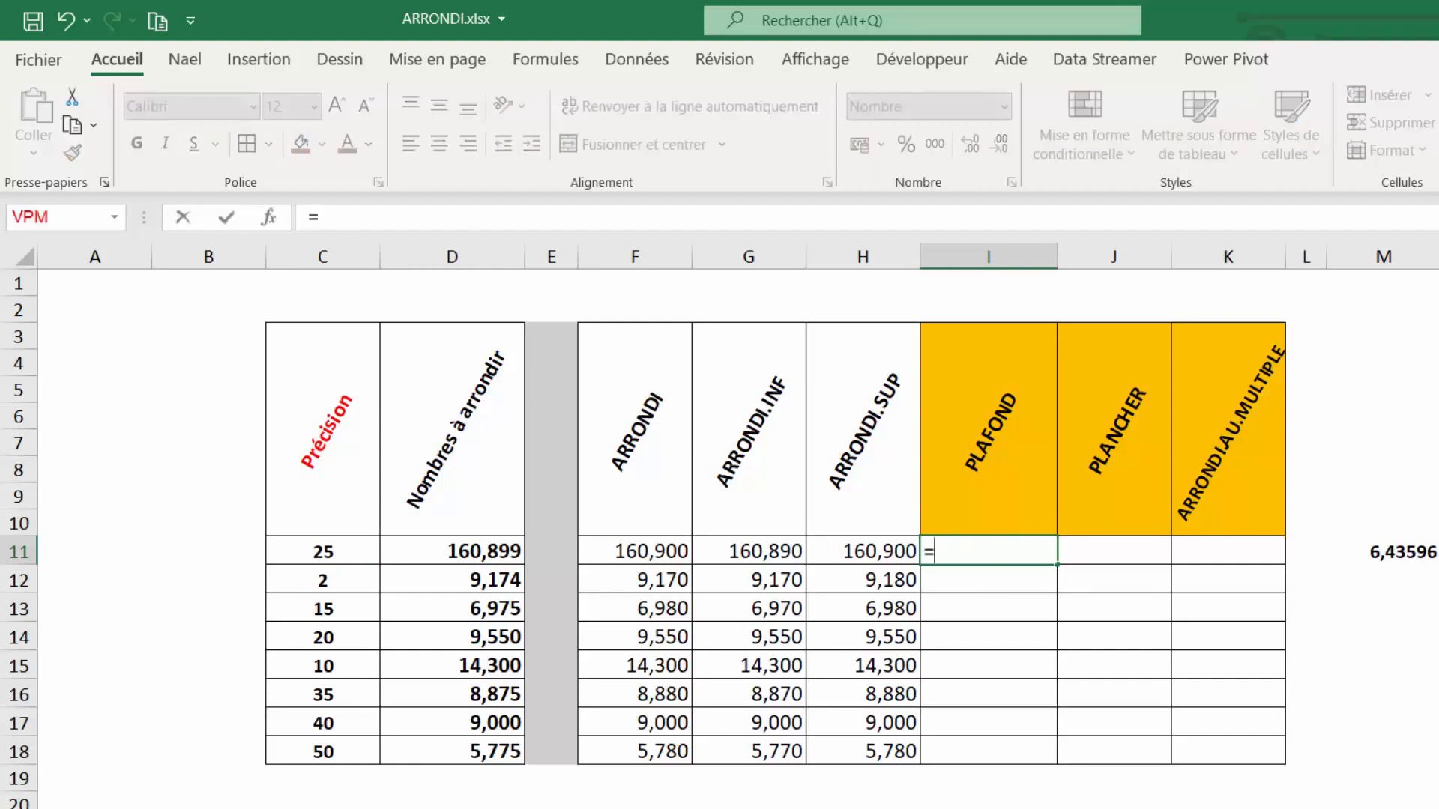
pyautogui.click(483, 552)
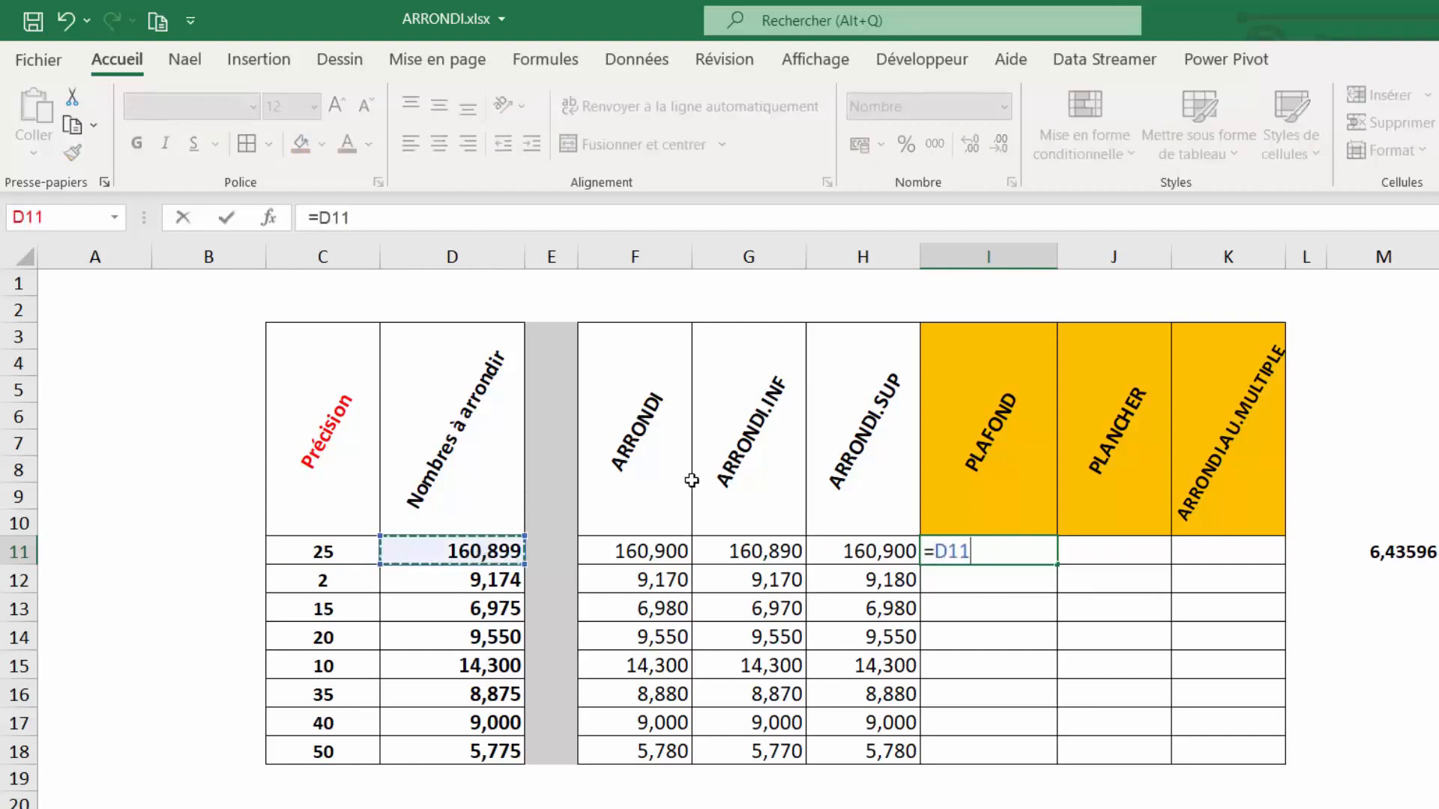
pyautogui.press('BackSpace')
pyautogui.press('BackSpace')
pyautogui.press('BackSpace')
pyautogui.write('plafond(')
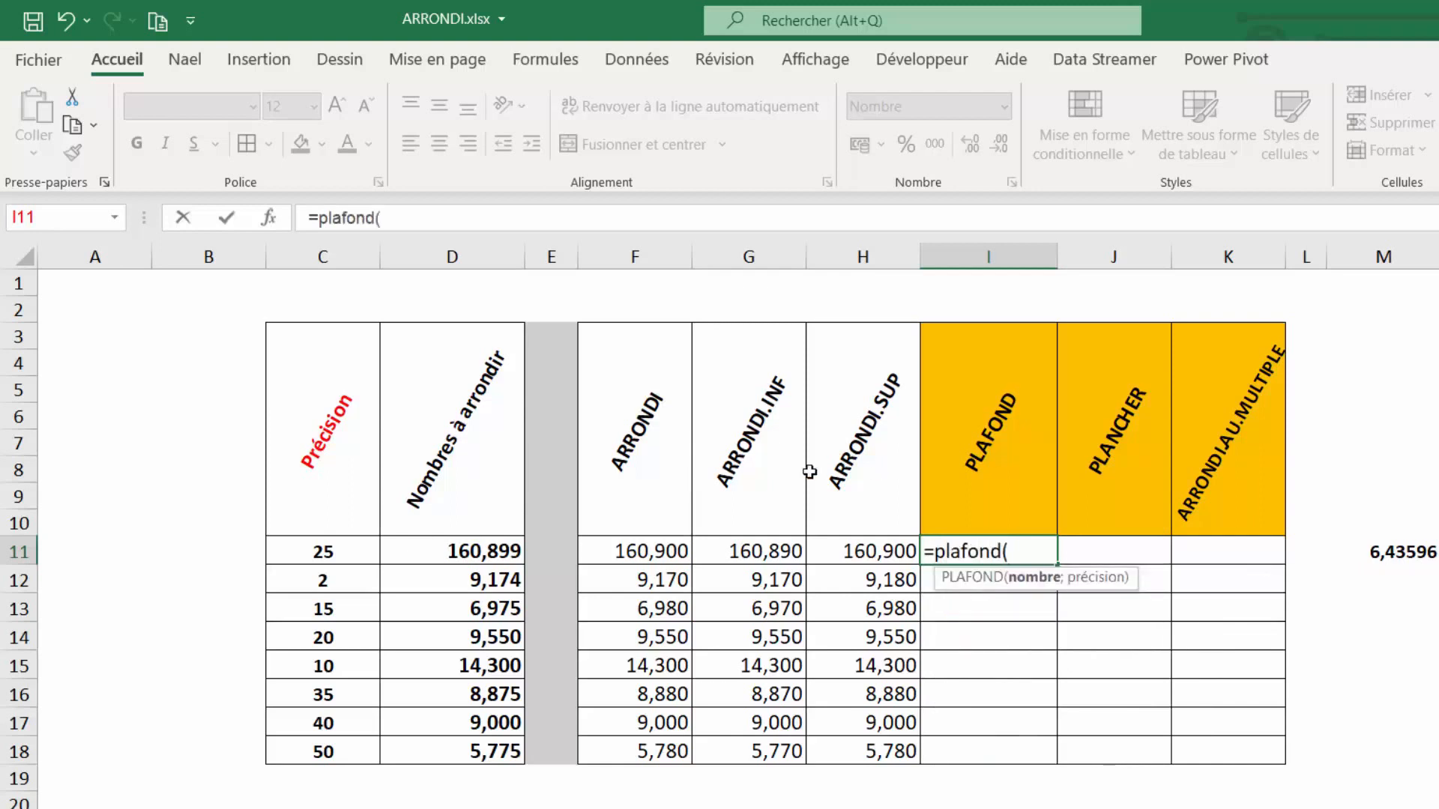
pyautogui.click(482, 552)
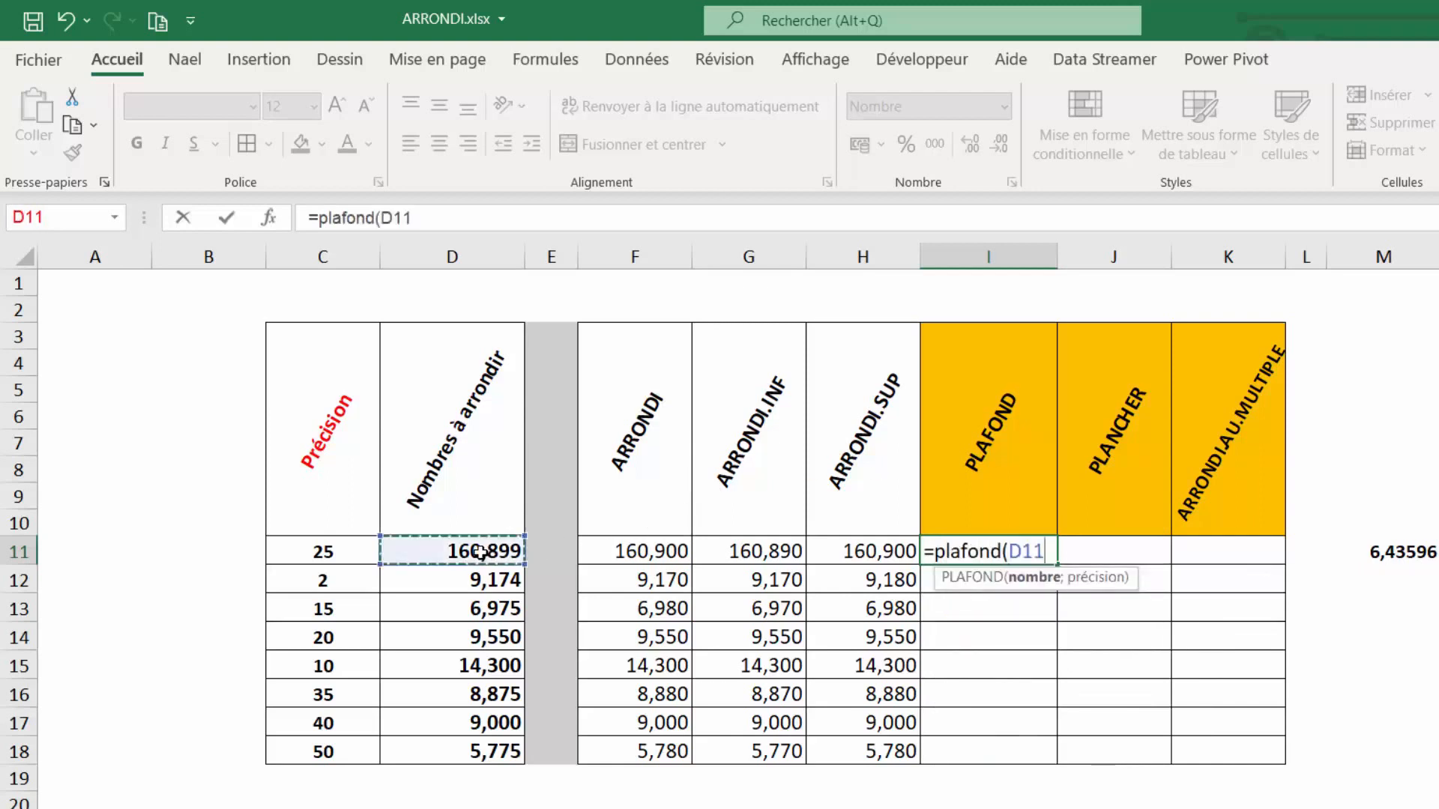
pyautogui.write(';')
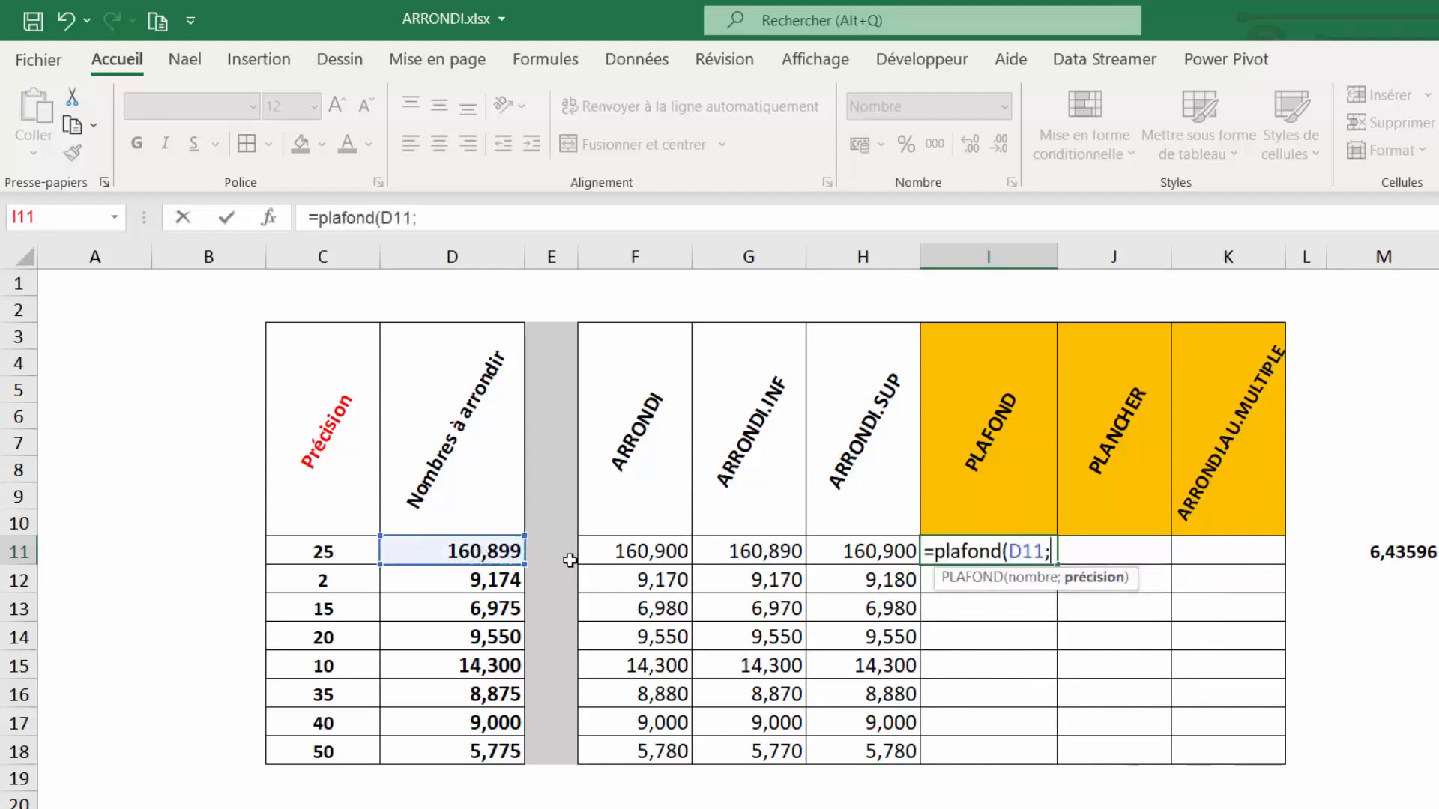
pyautogui.click(314, 547)
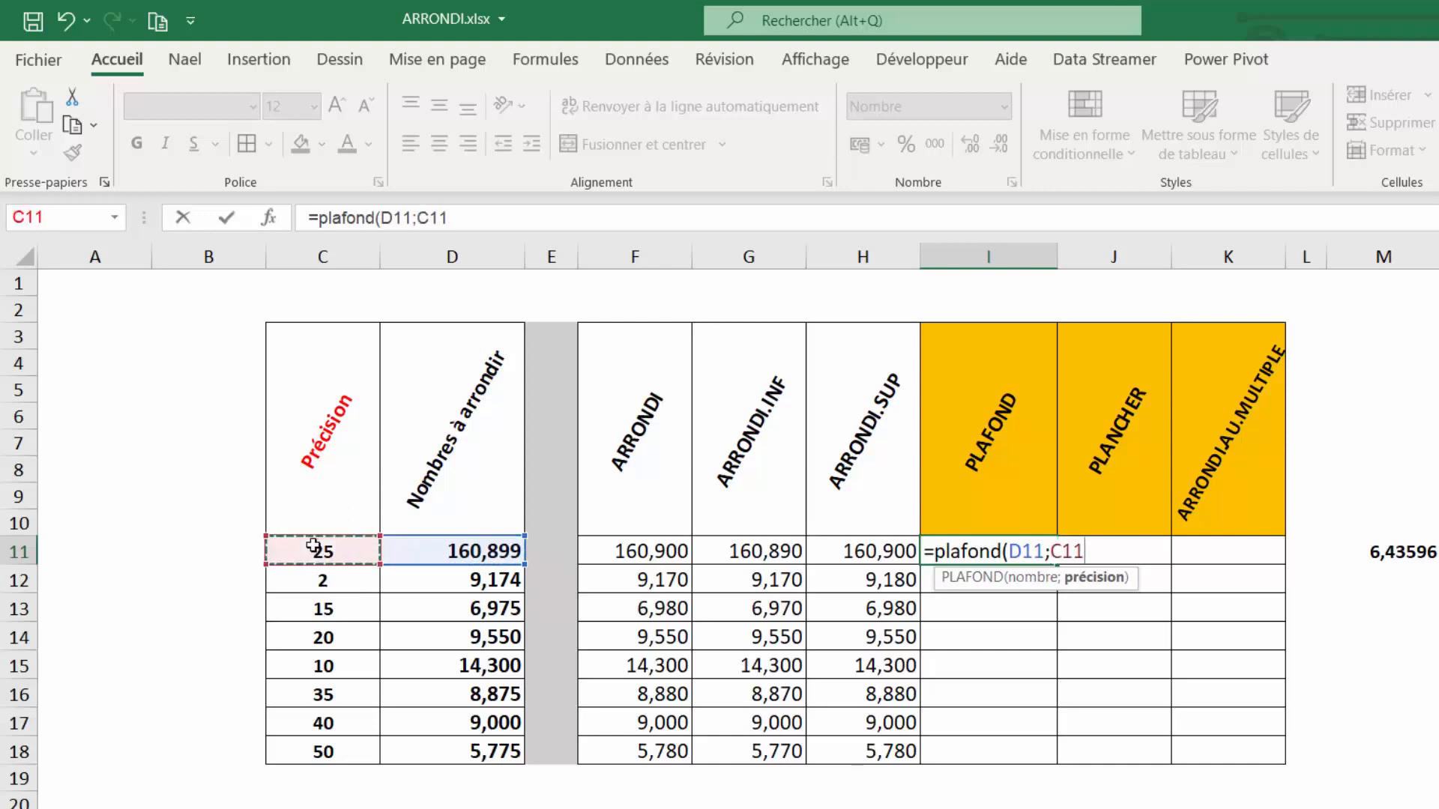
pyautogui.write(')')
pyautogui.press('Return')
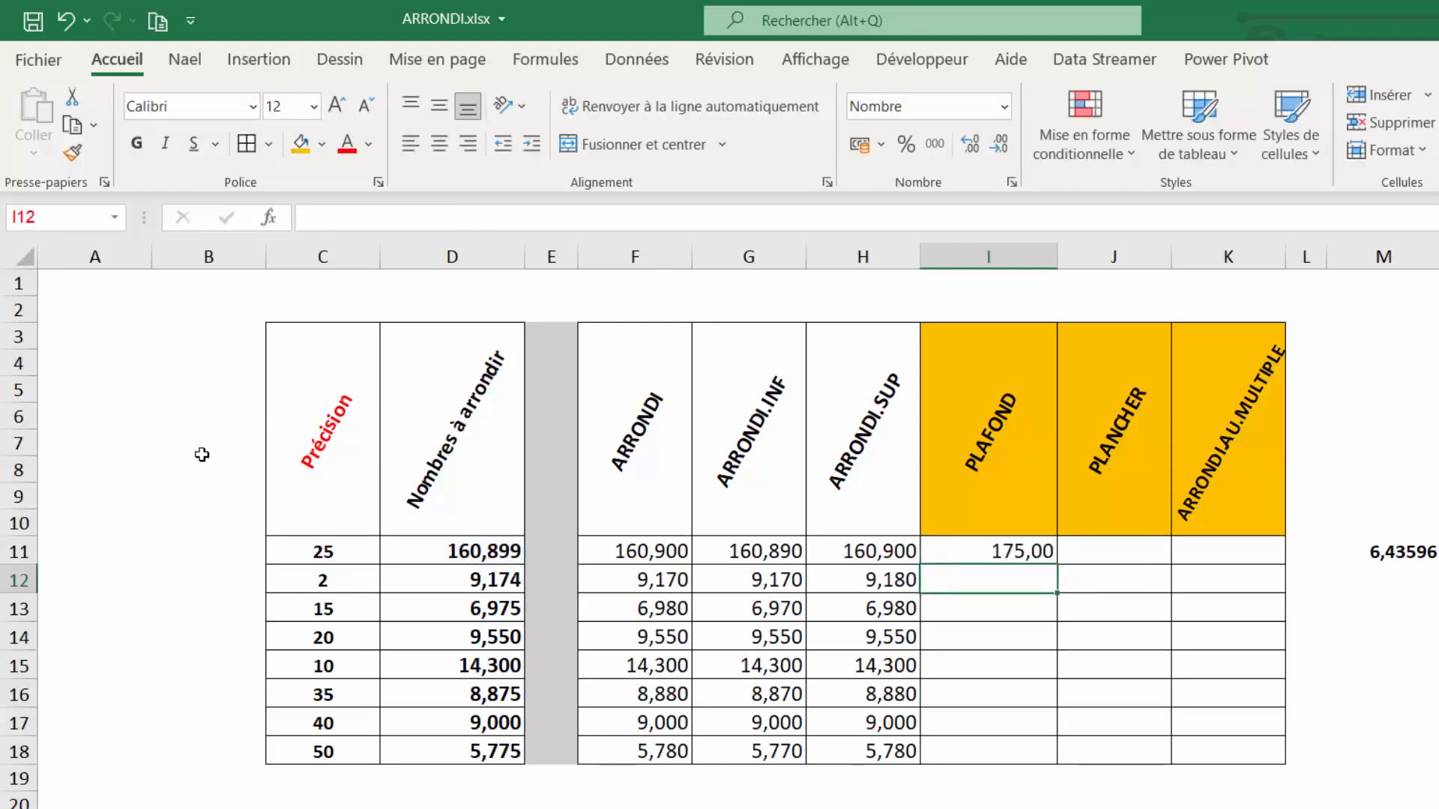
# Step: Fill cells B11:B18 with the formula =D11/C11, dividing each number to round by its precision
pyautogui.click(223, 557)
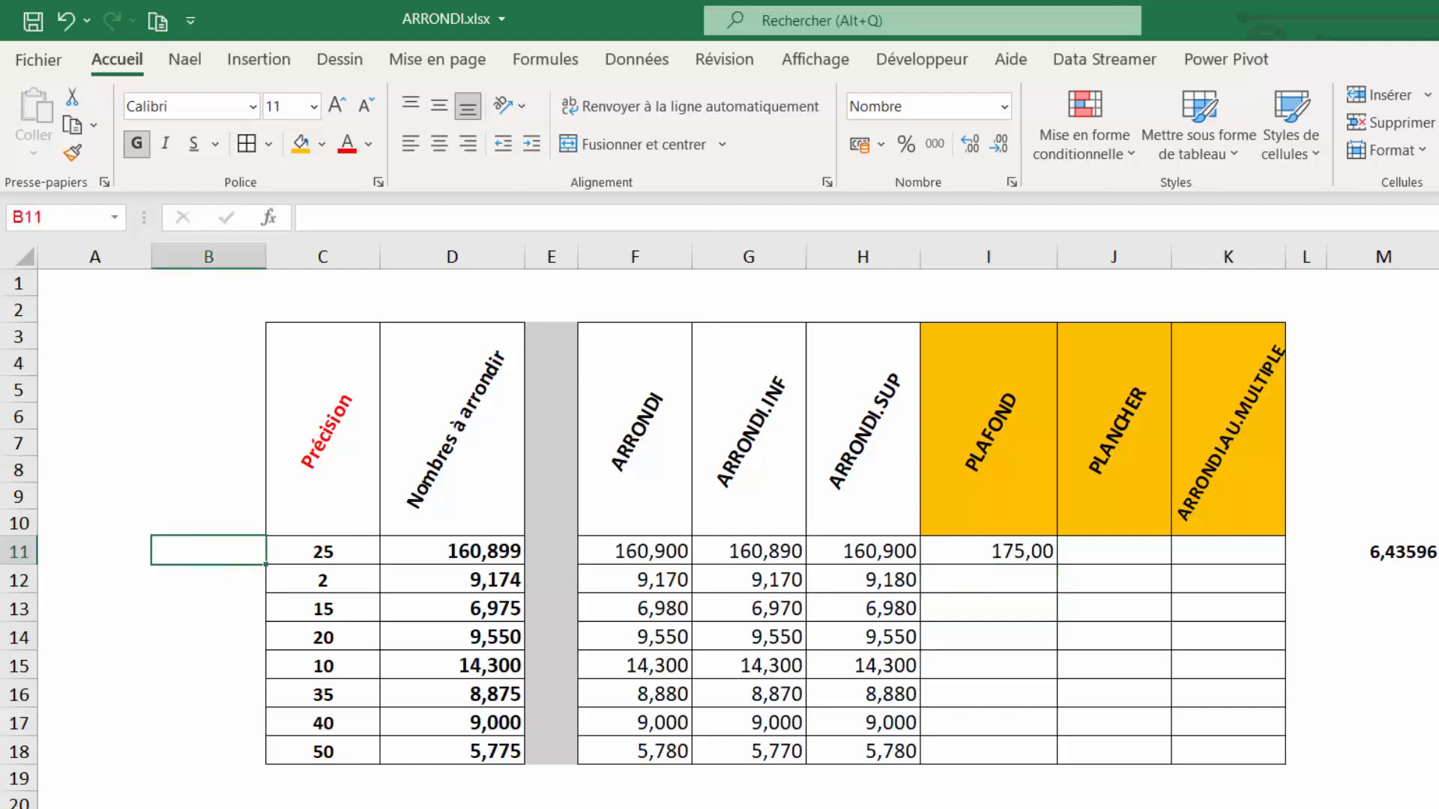
pyautogui.click(1424, 556)
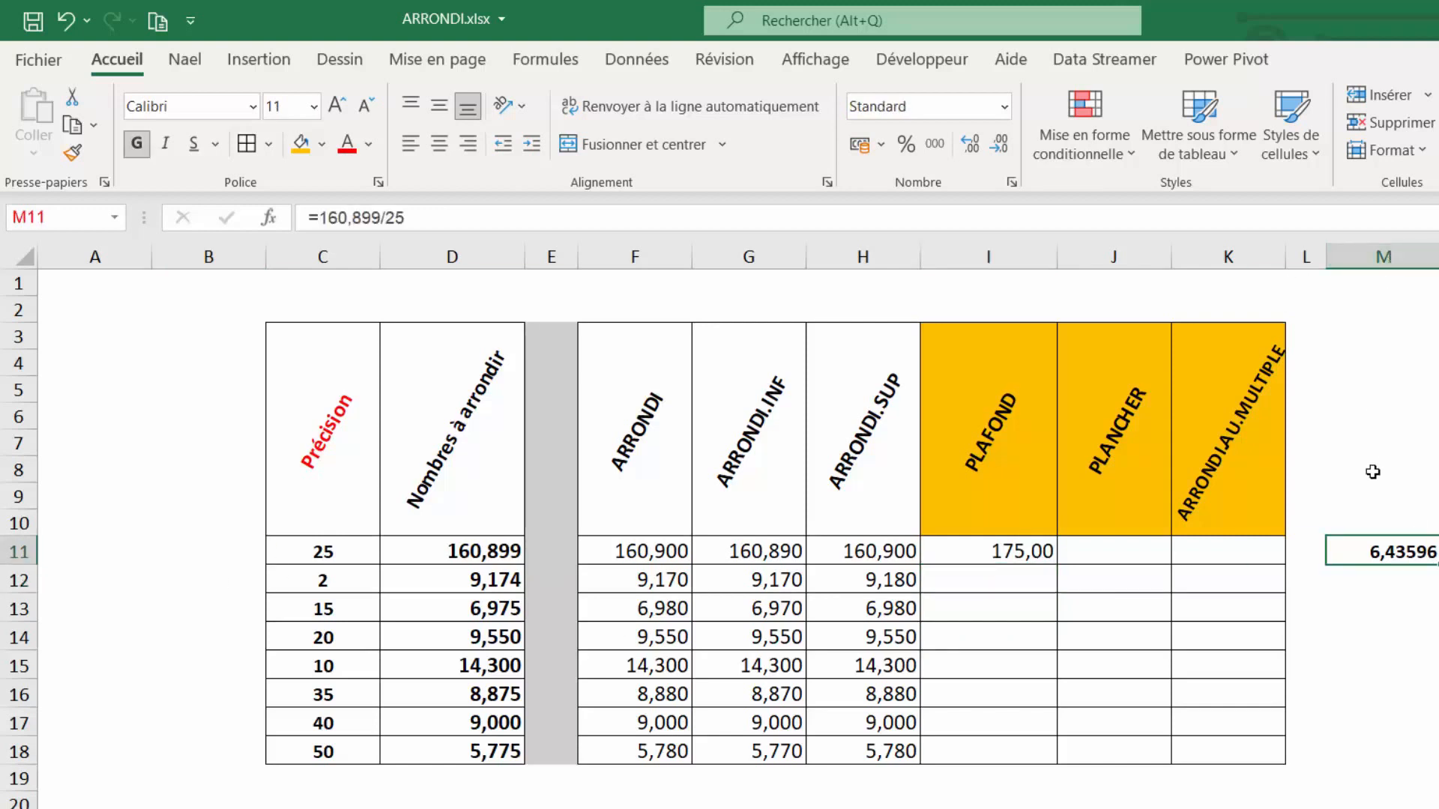
pyautogui.click(215, 545)
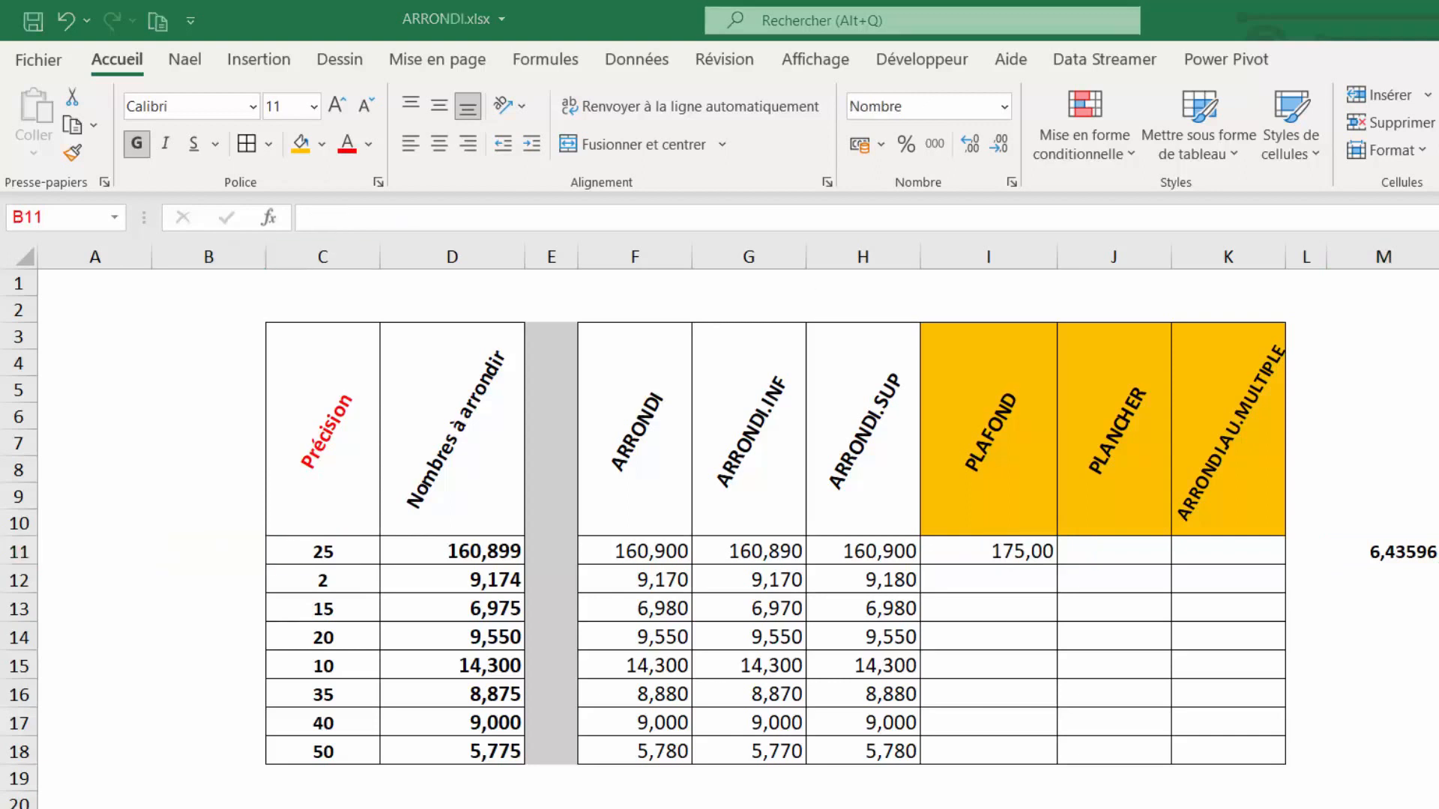
pyautogui.moveTo(242, 550); pyautogui.dragTo(238, 749)
pyautogui.write('=')
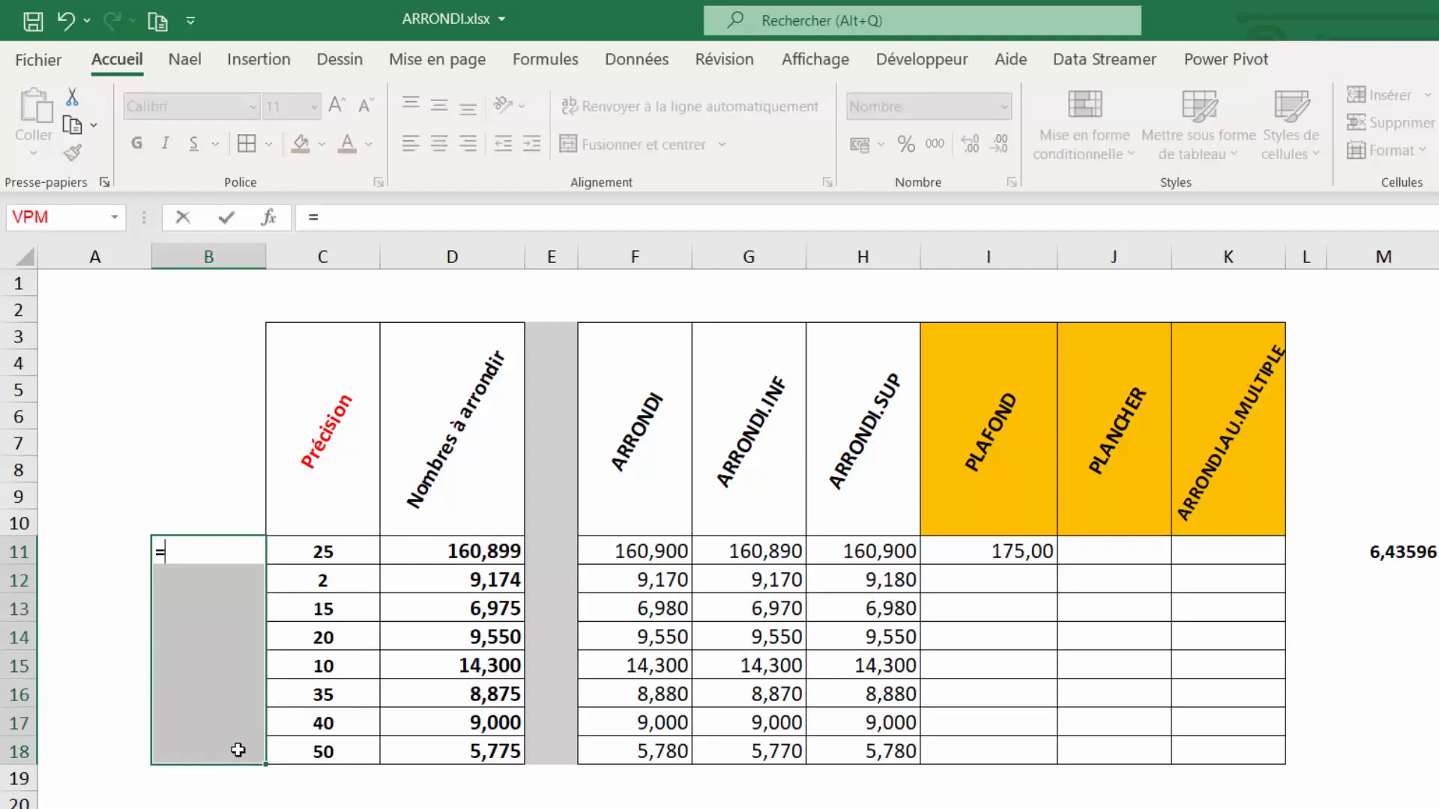
pyautogui.click(487, 555)
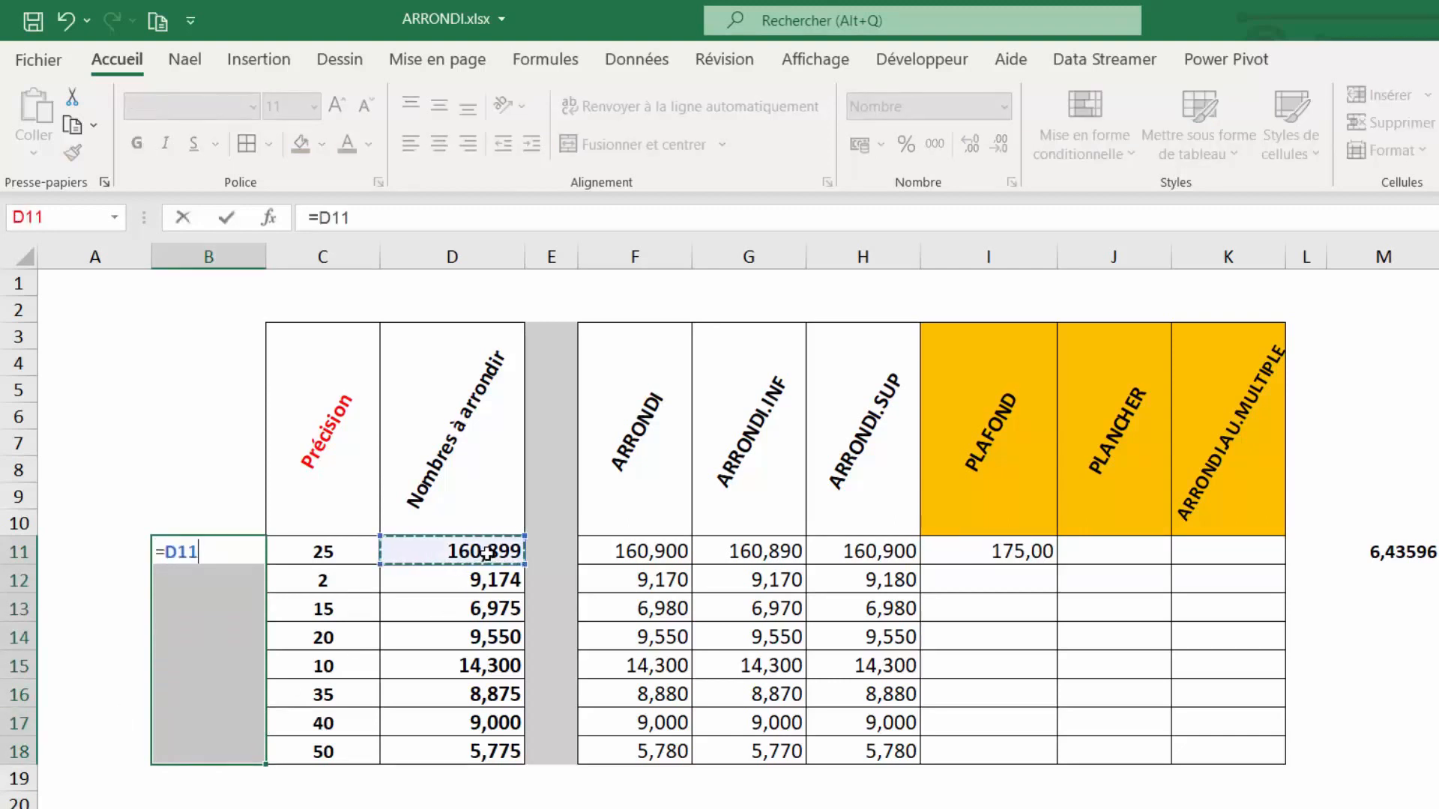
pyautogui.write('/')
pyautogui.click(305, 554)
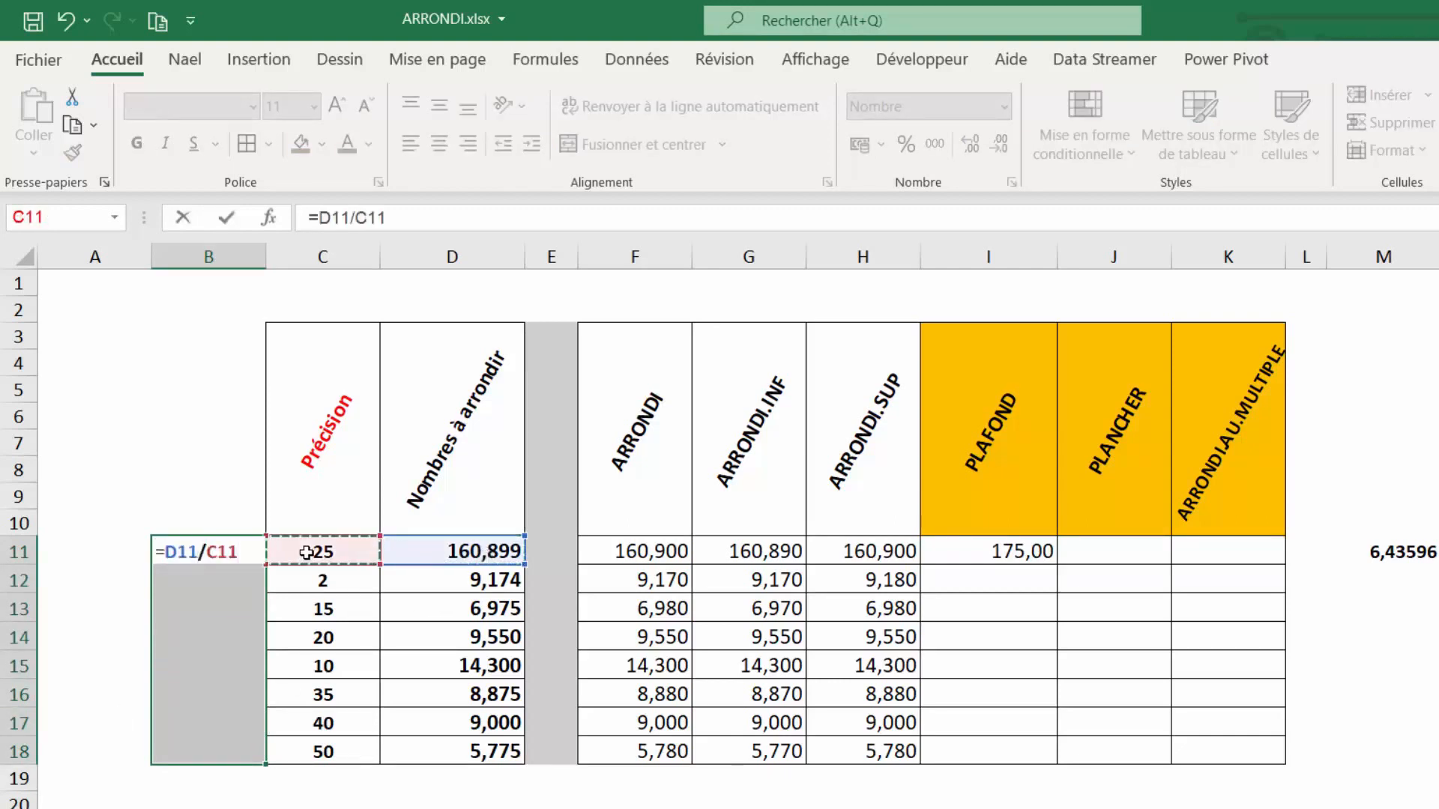
pyautogui.hotkey('ctrl', 'Return')
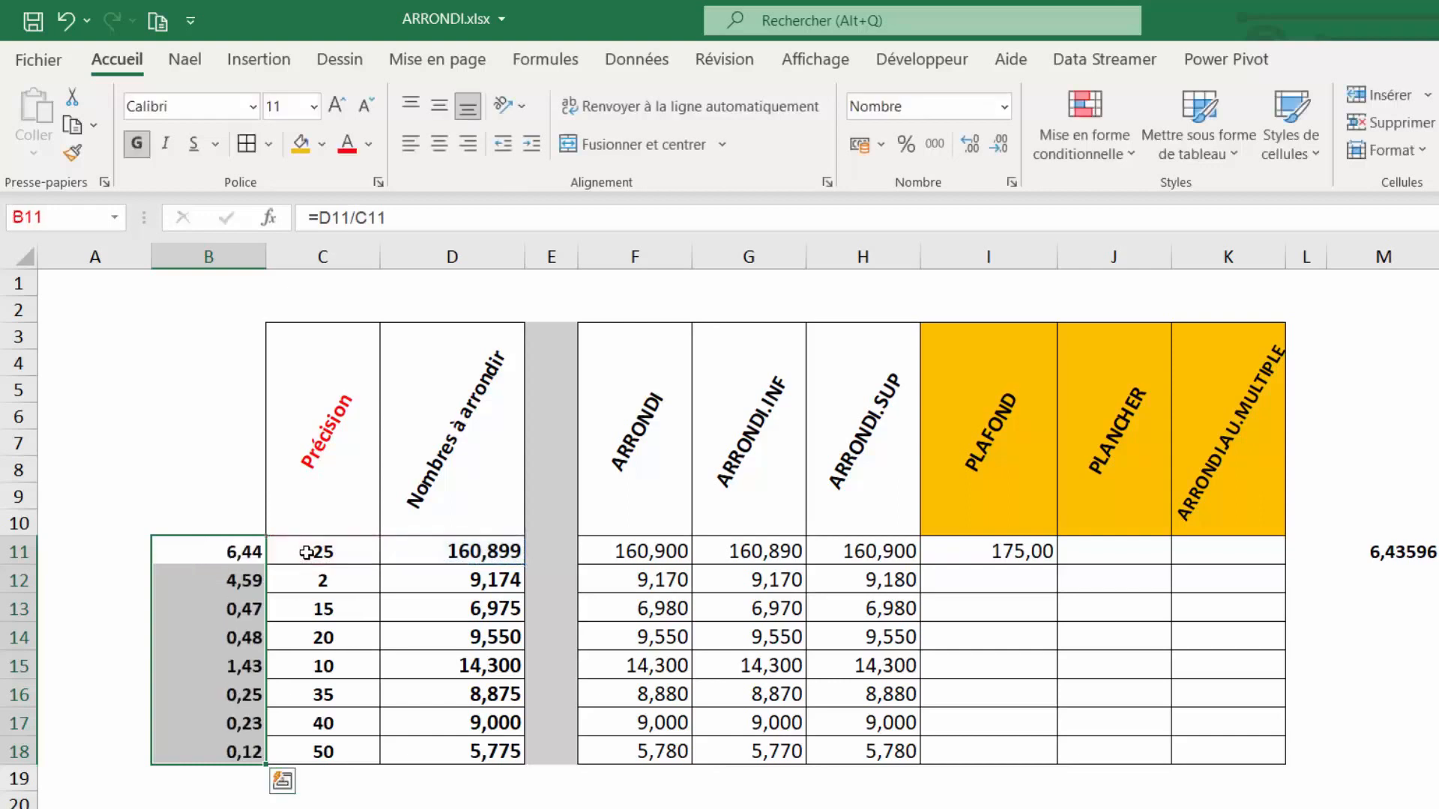
# Step: Enter =PLAFOND(D12;C12) in cell I12 to round the number in D12 up to a multiple of its precision
pyautogui.click(237, 555)
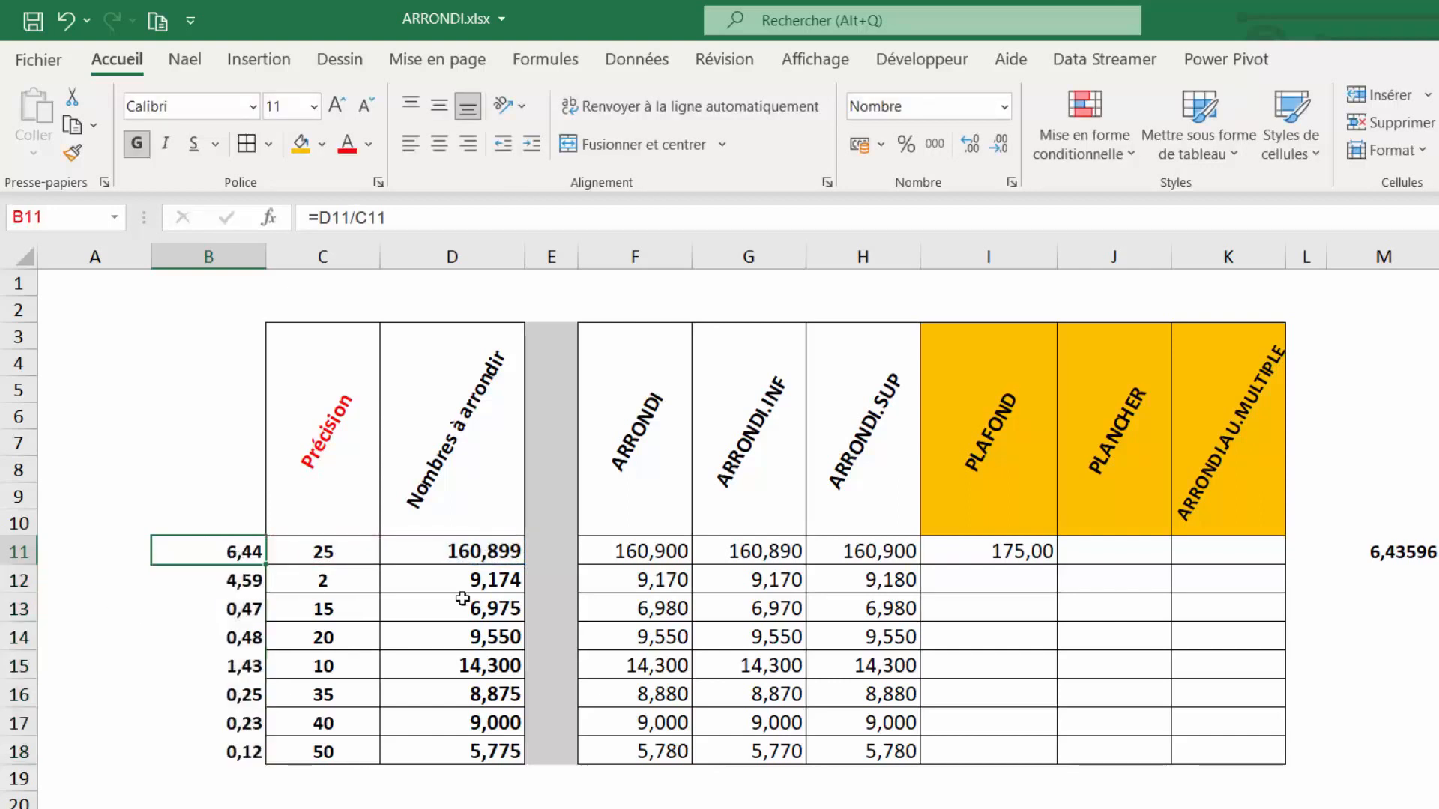
pyautogui.click(1007, 418)
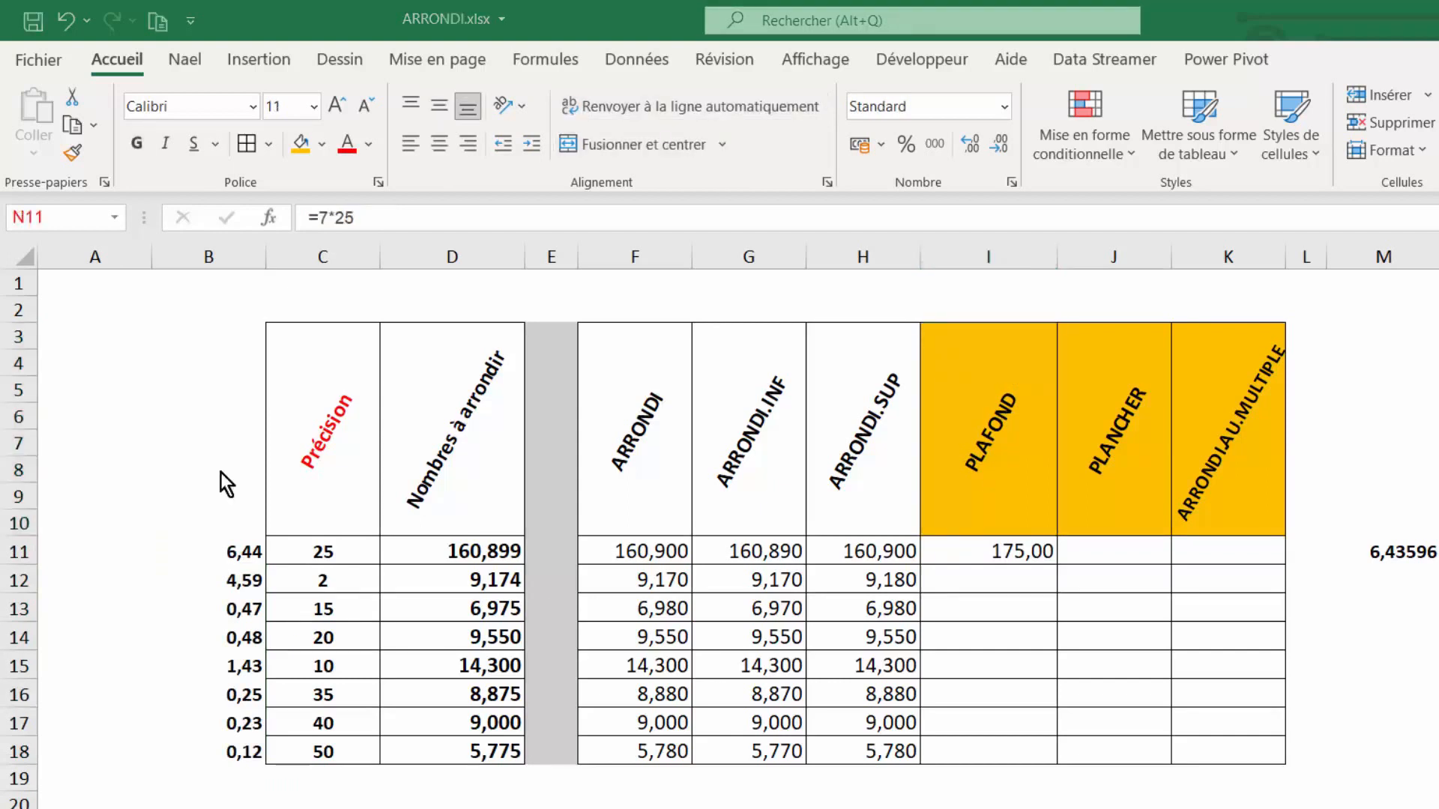
pyautogui.click(245, 552)
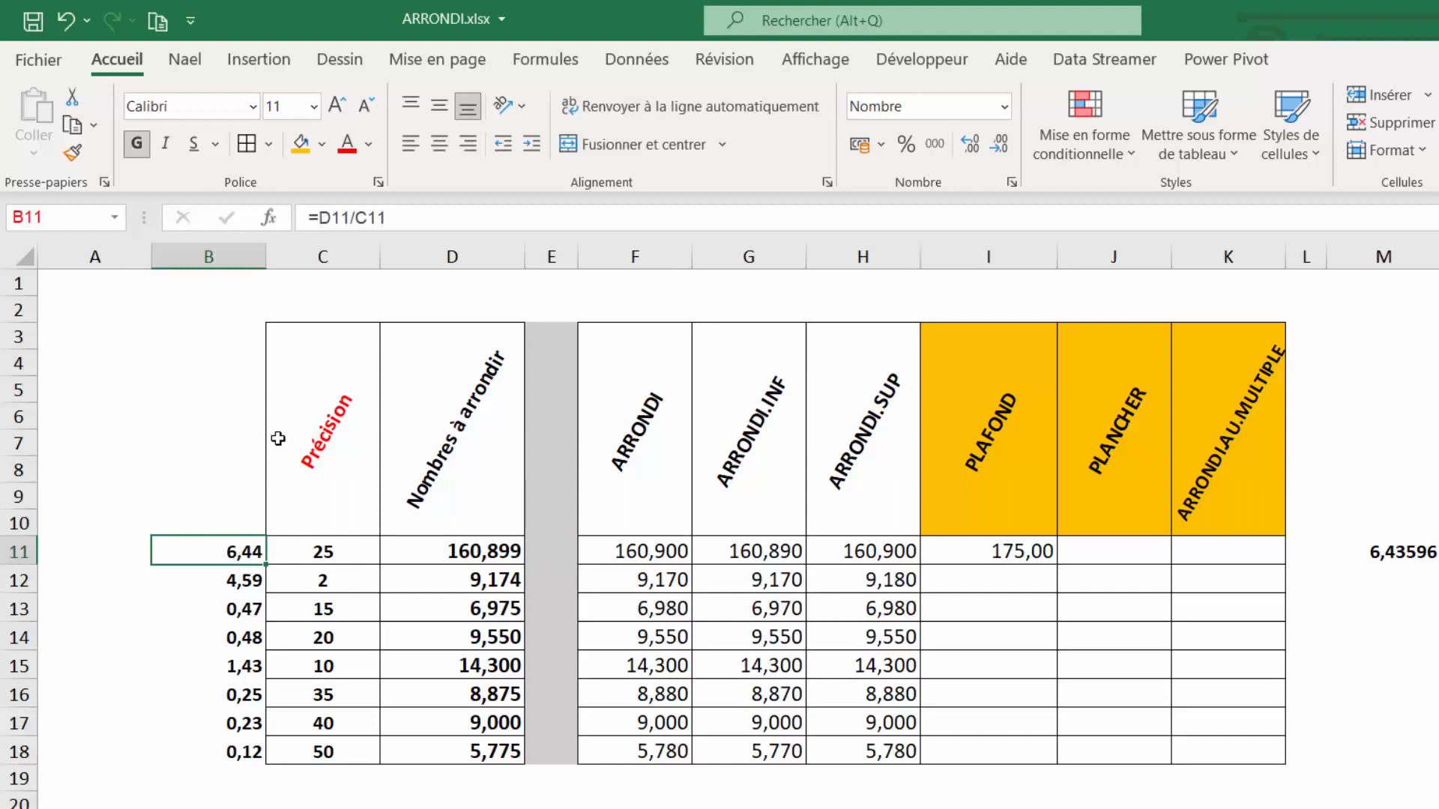
pyautogui.click(240, 585)
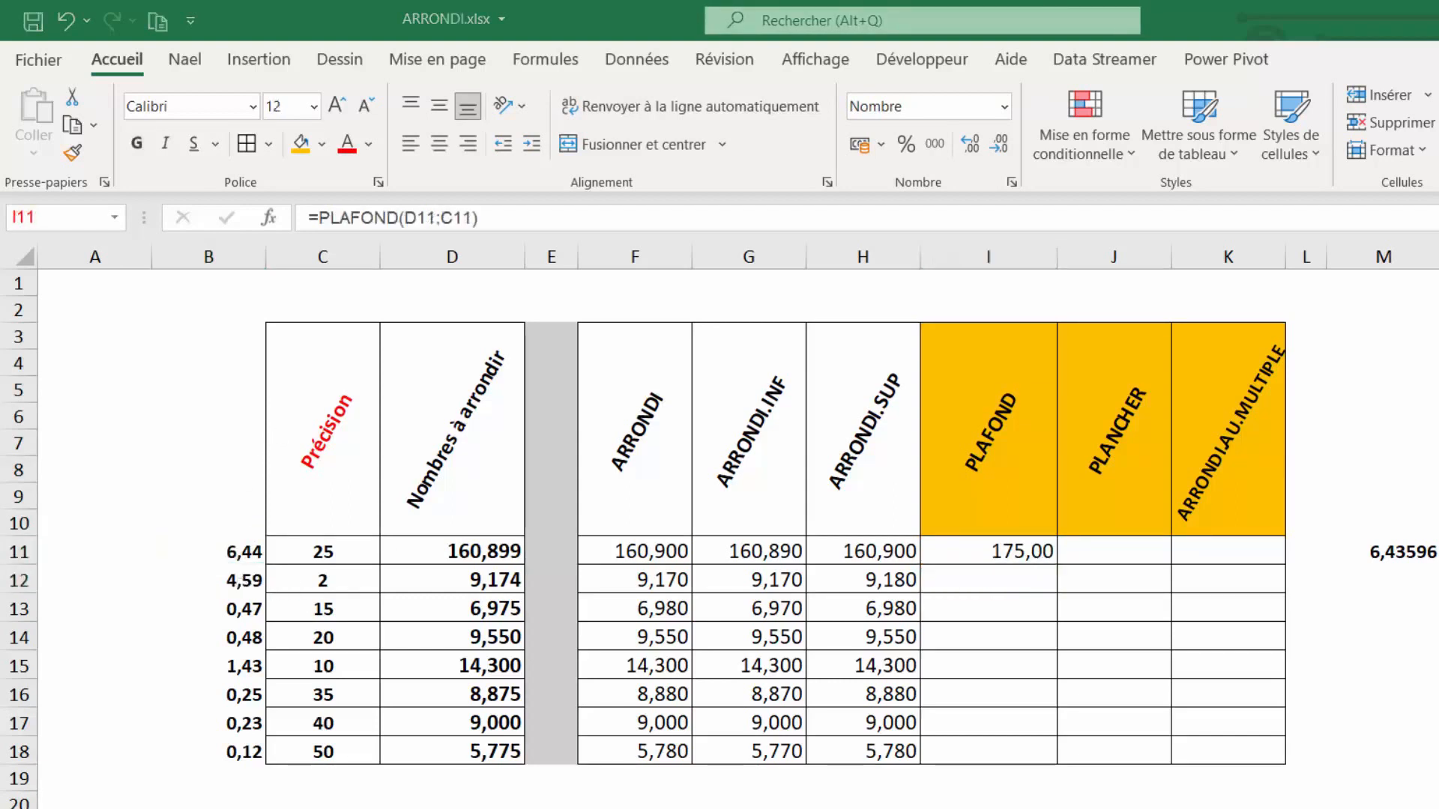
pyautogui.click(1006, 586)
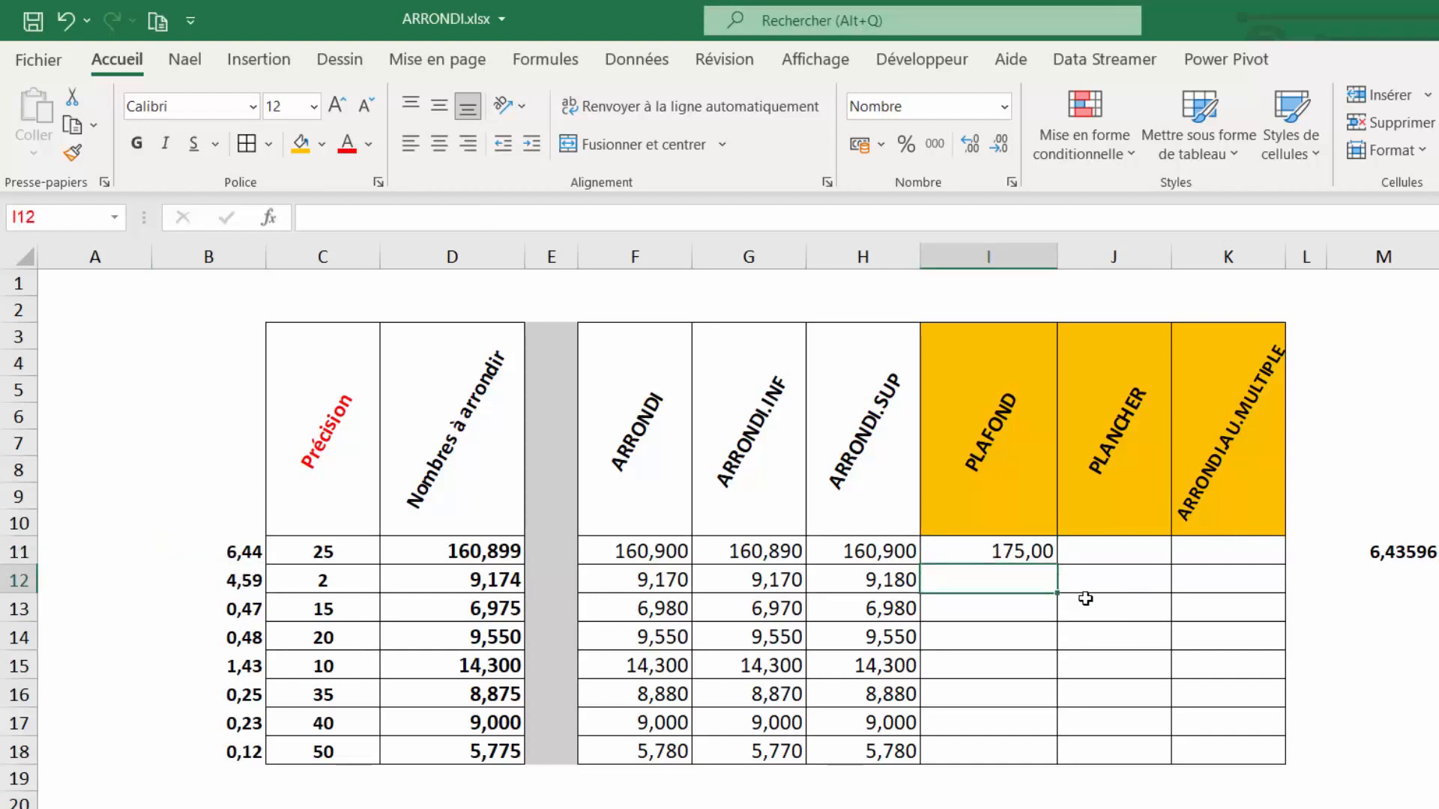
pyautogui.write('=plafond(')
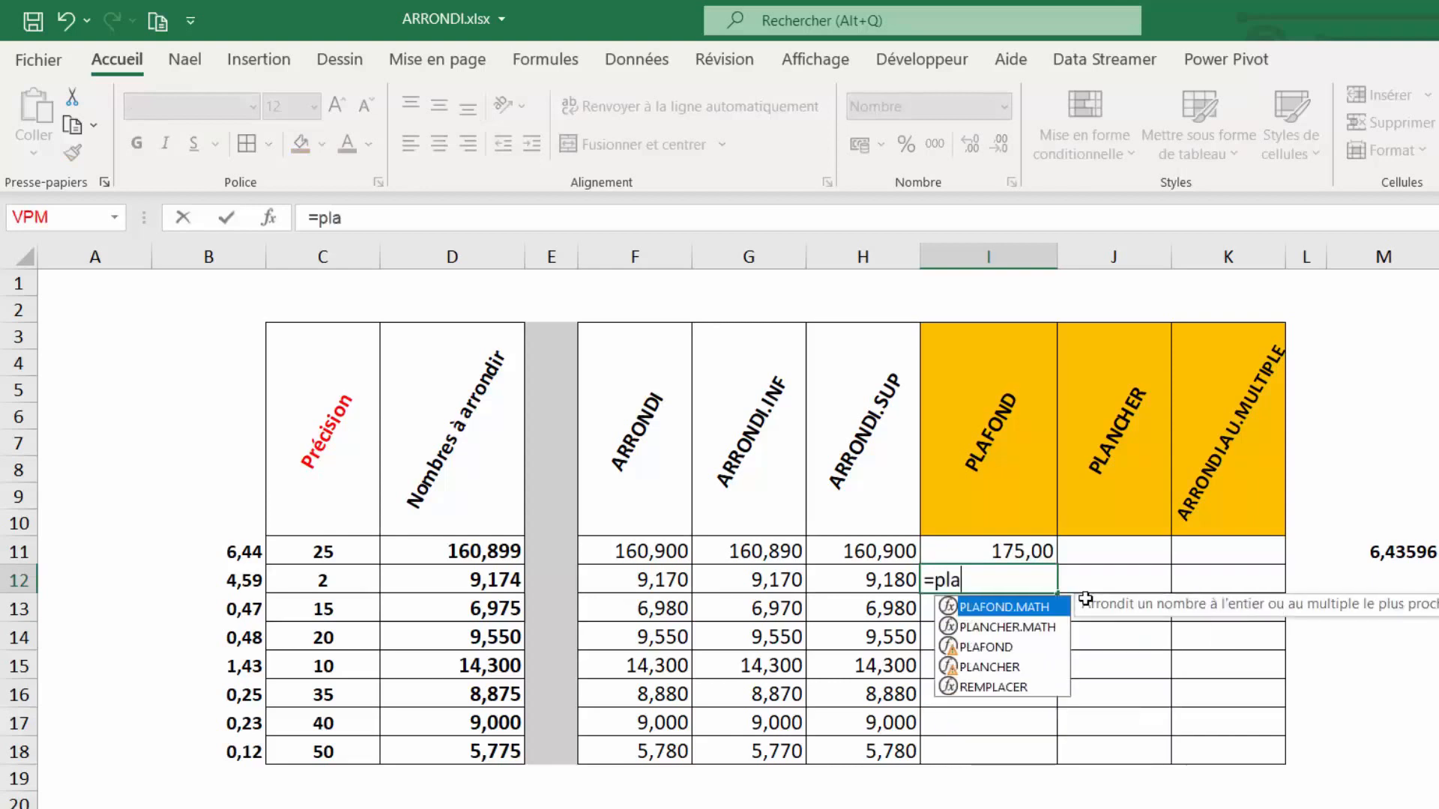
pyautogui.click(471, 582)
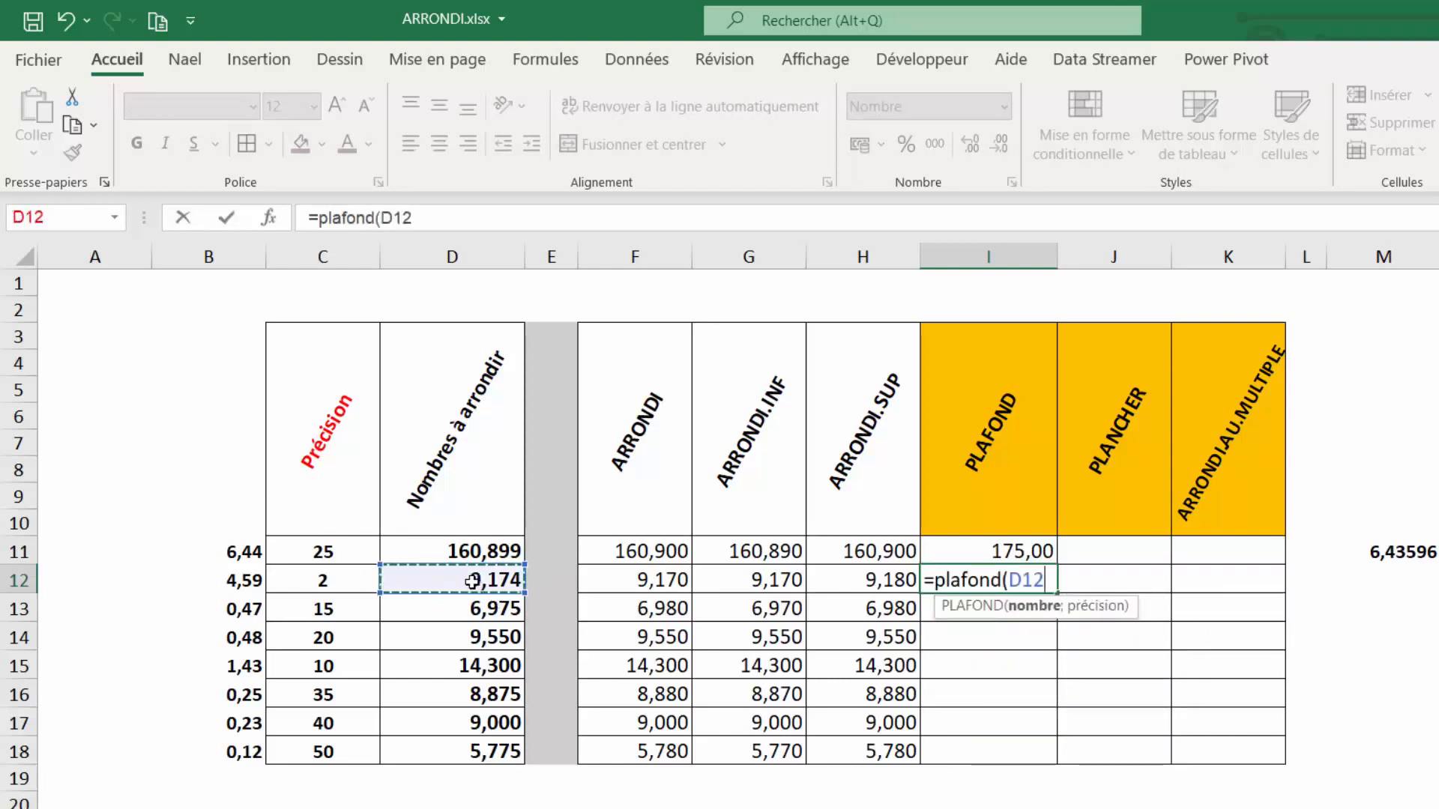
pyautogui.write(';')
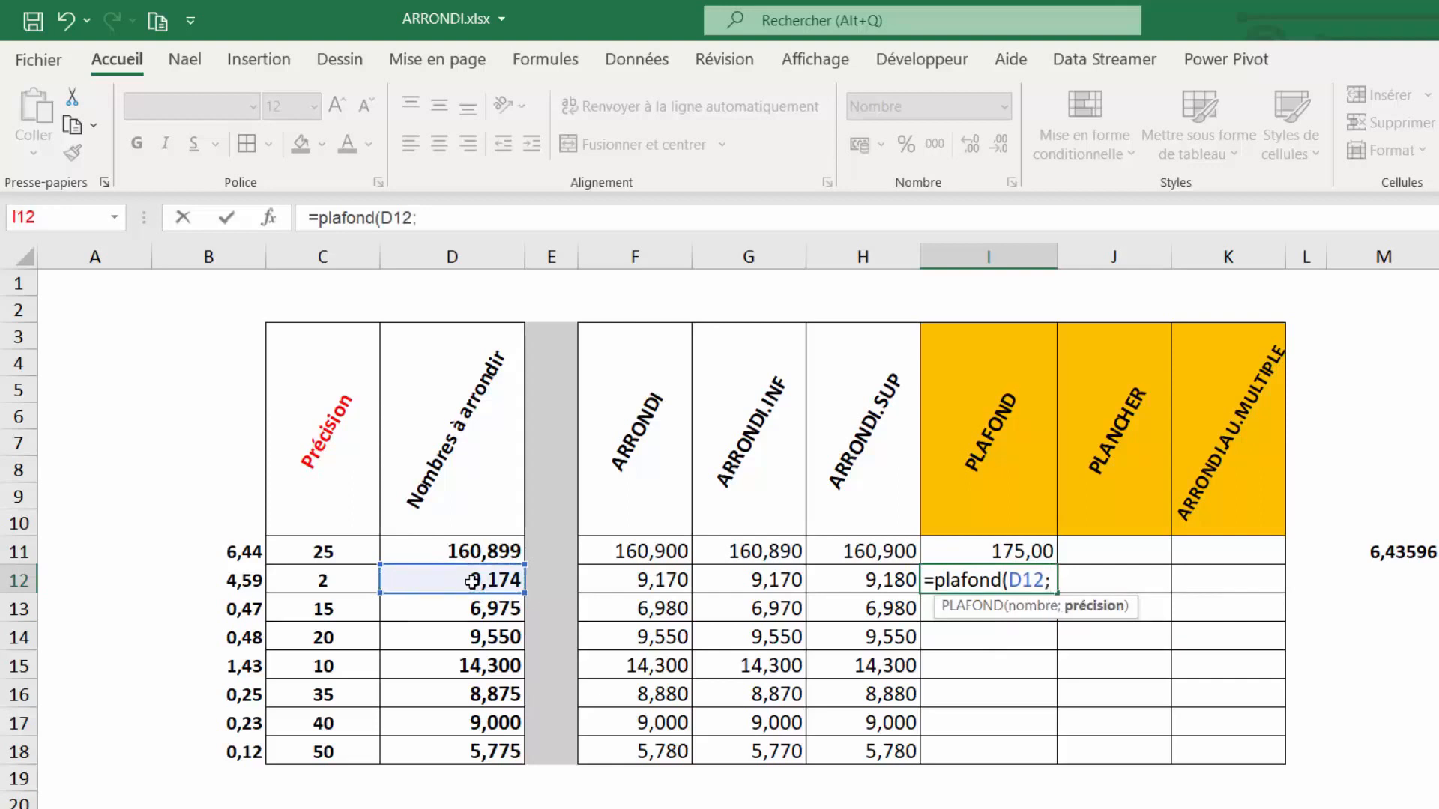
pyautogui.click(334, 582)
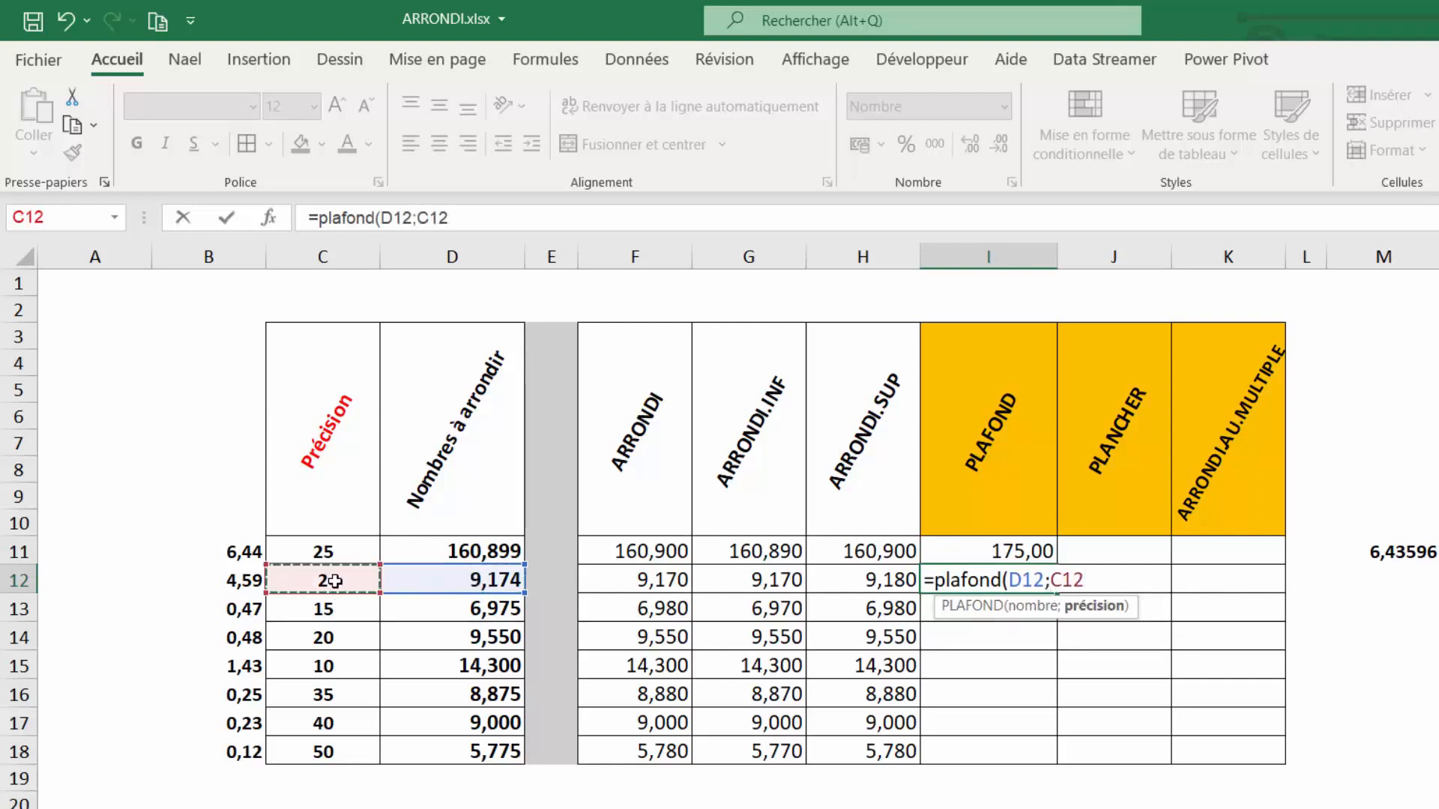
pyautogui.write(')')
pyautogui.hotkey('ctrl', 'Return')
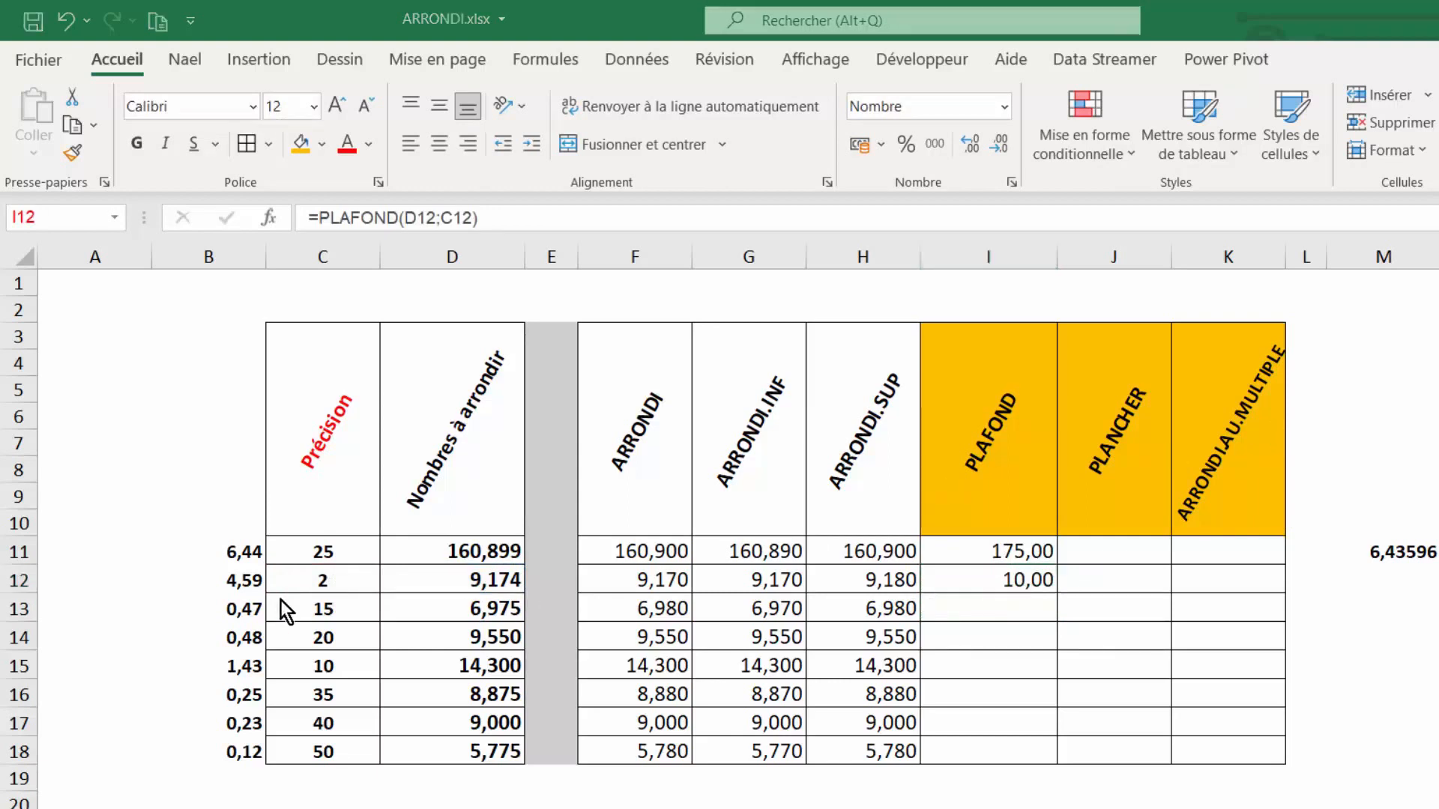
# Step: Compare the quotient in B12 with the PLAFOND result in I12
pyautogui.click(239, 578)
pyautogui.click(235, 586)
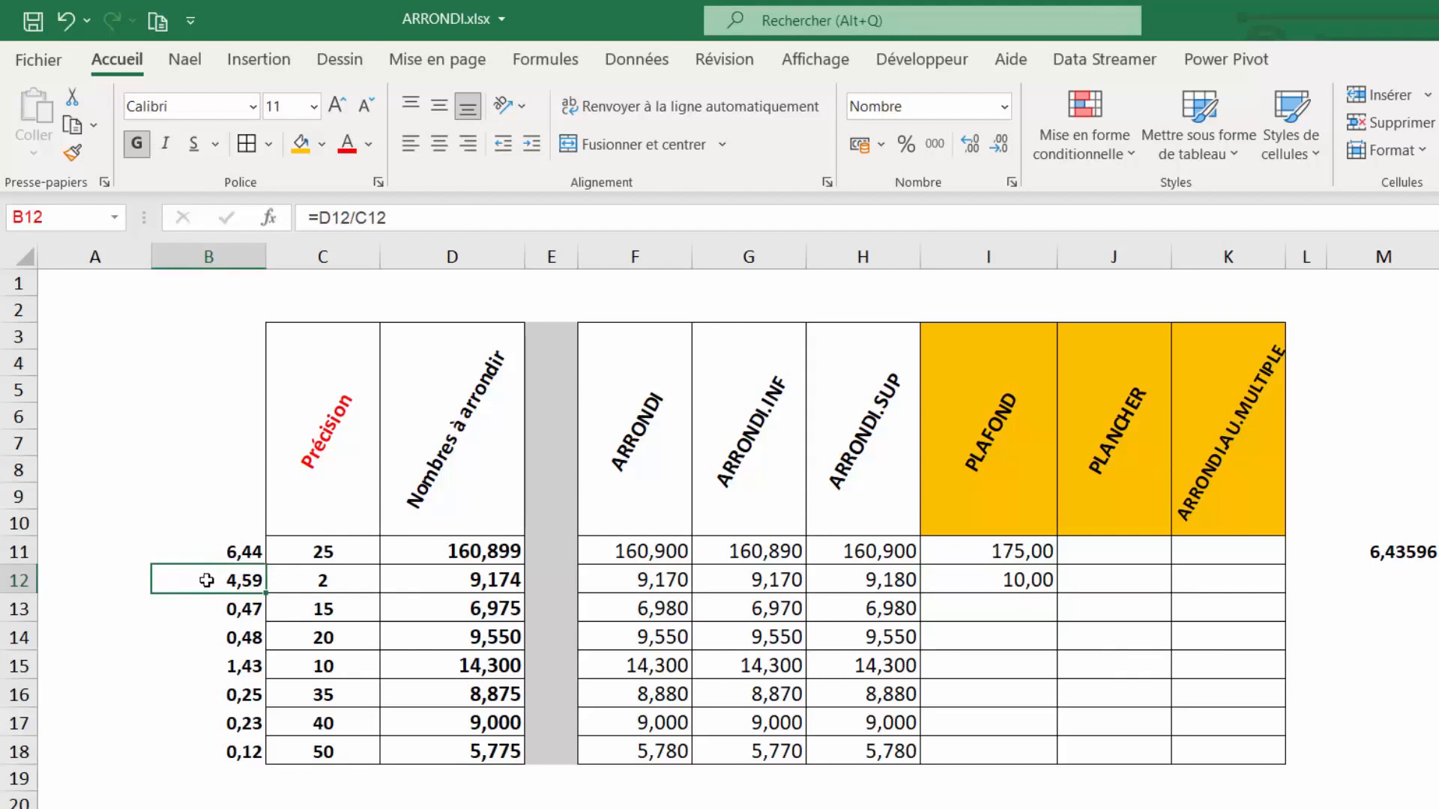
pyautogui.click(1016, 579)
# Step: Enter =PLAFOND(D13;C13) in cell I13 to round the number in D13 up to a multiple of its precision
pyautogui.click(1020, 613)
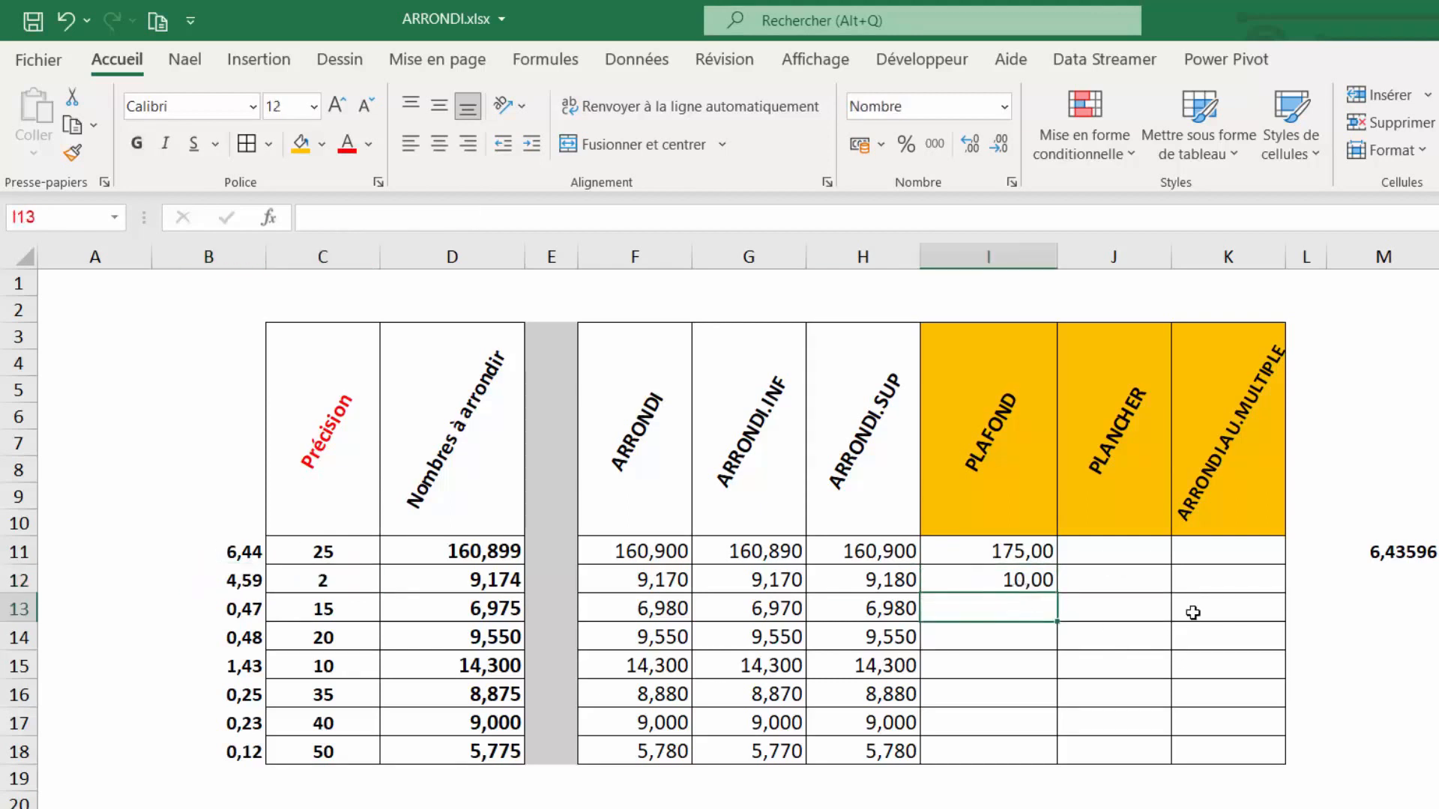
pyautogui.write('=')
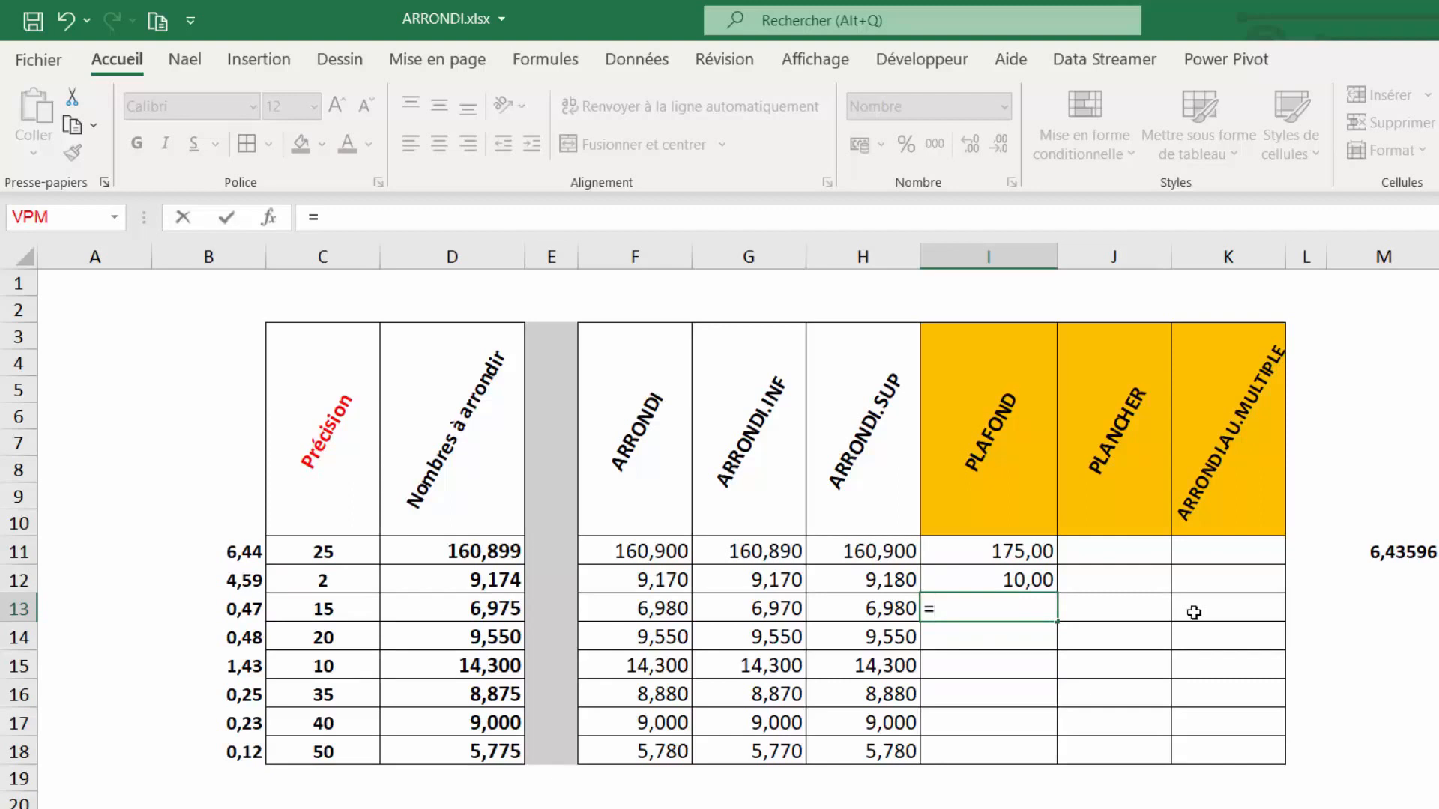
pyautogui.click(488, 607)
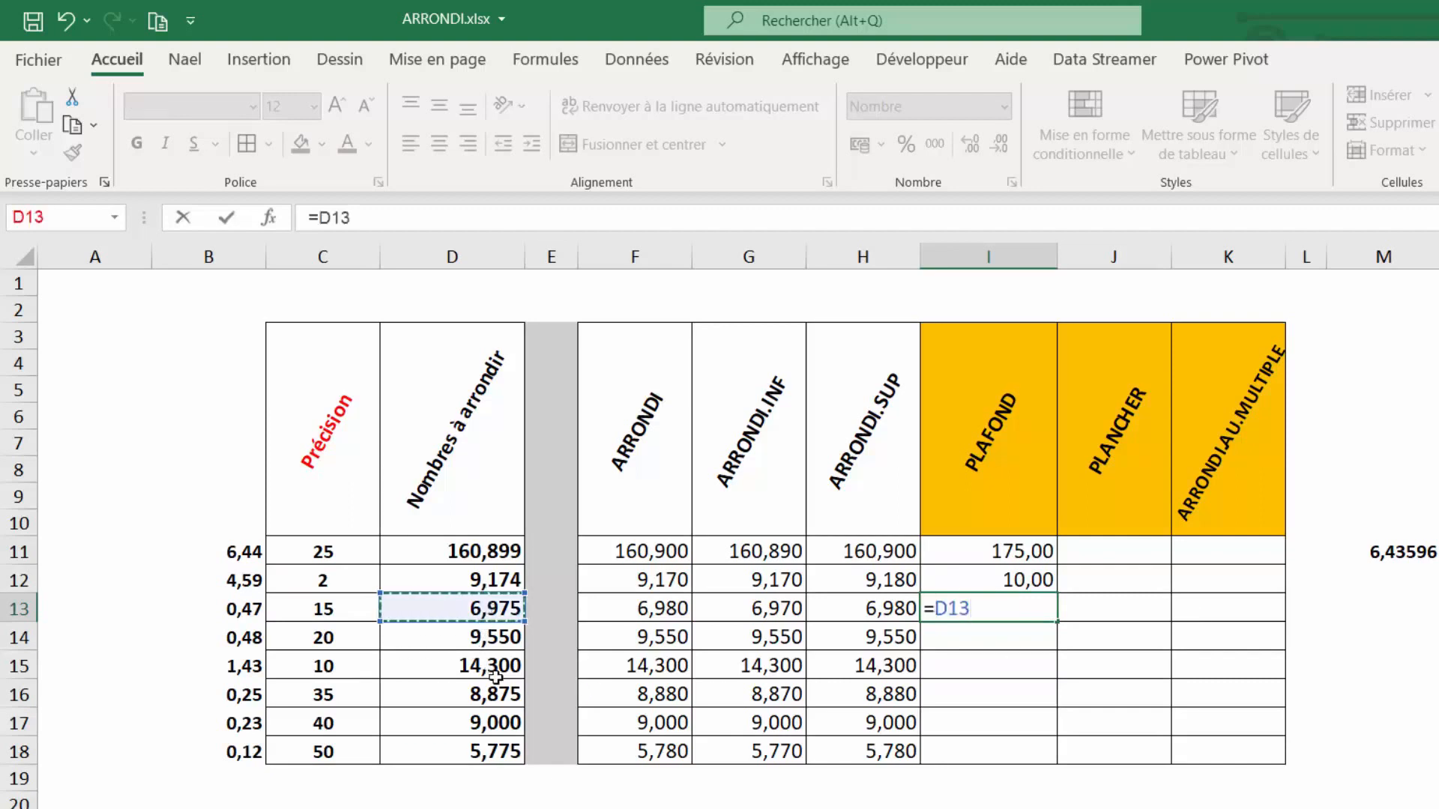
pyautogui.press('BackSpace')
pyautogui.press('BackSpace')
pyautogui.press('BackSpace')
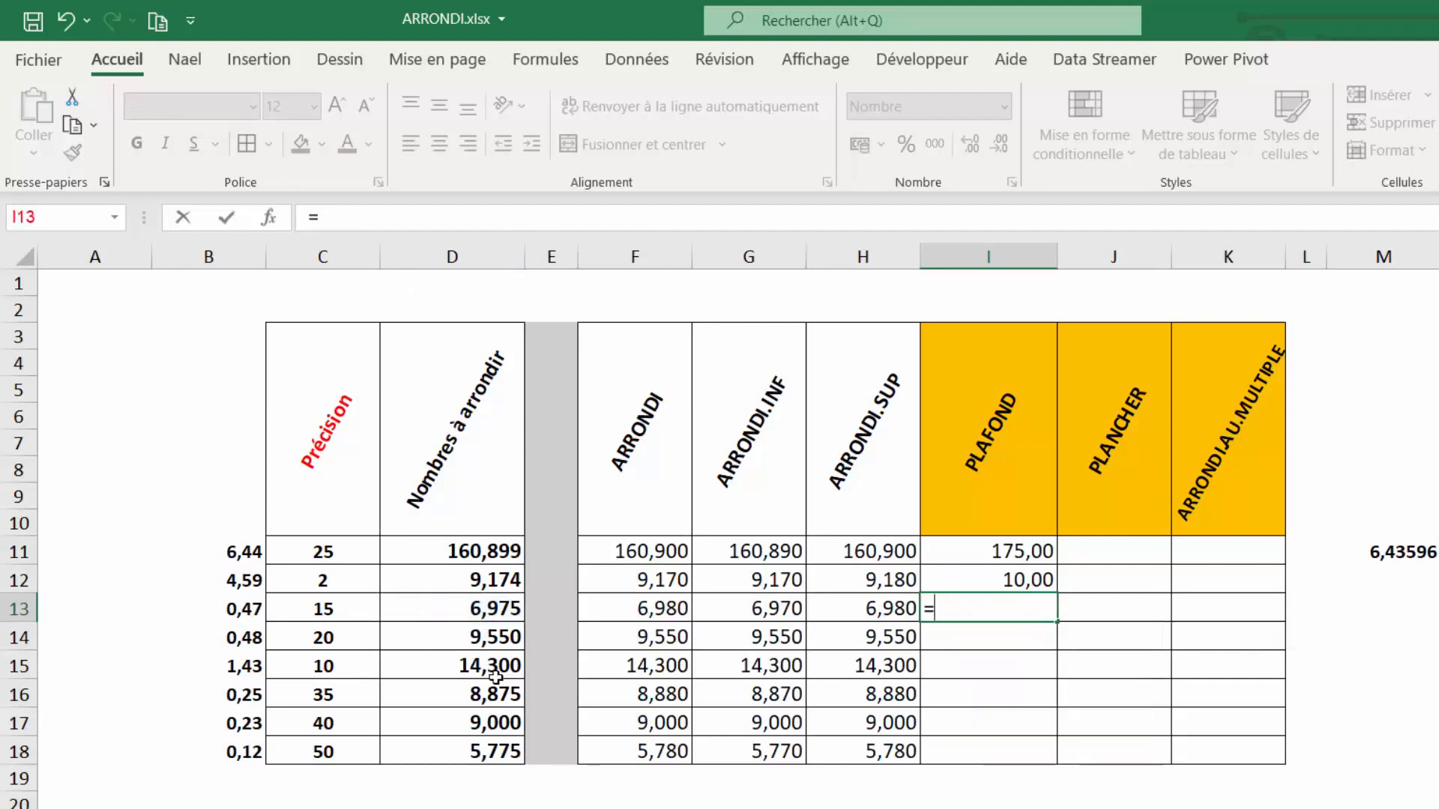
pyautogui.write('plafond(')
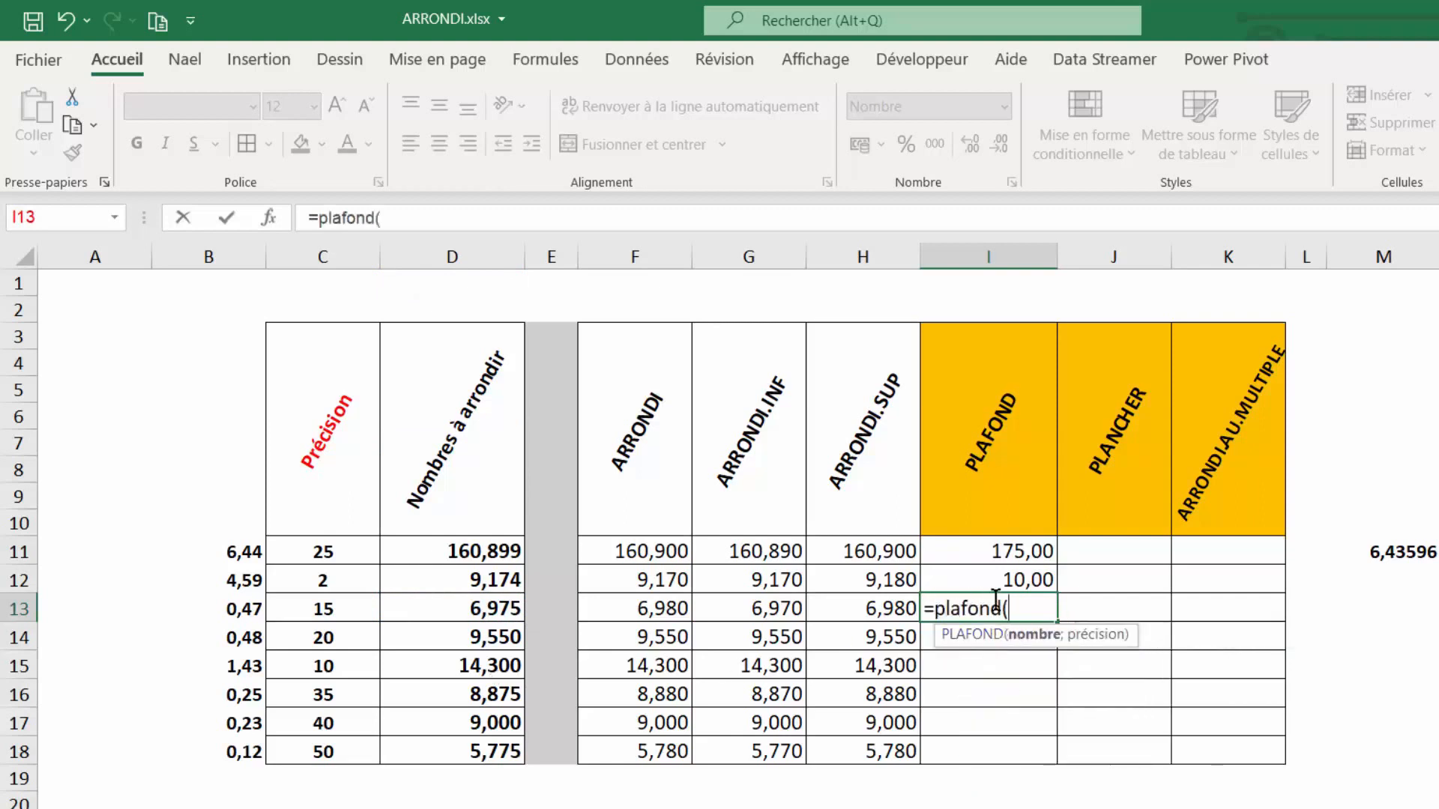
pyautogui.click(478, 609)
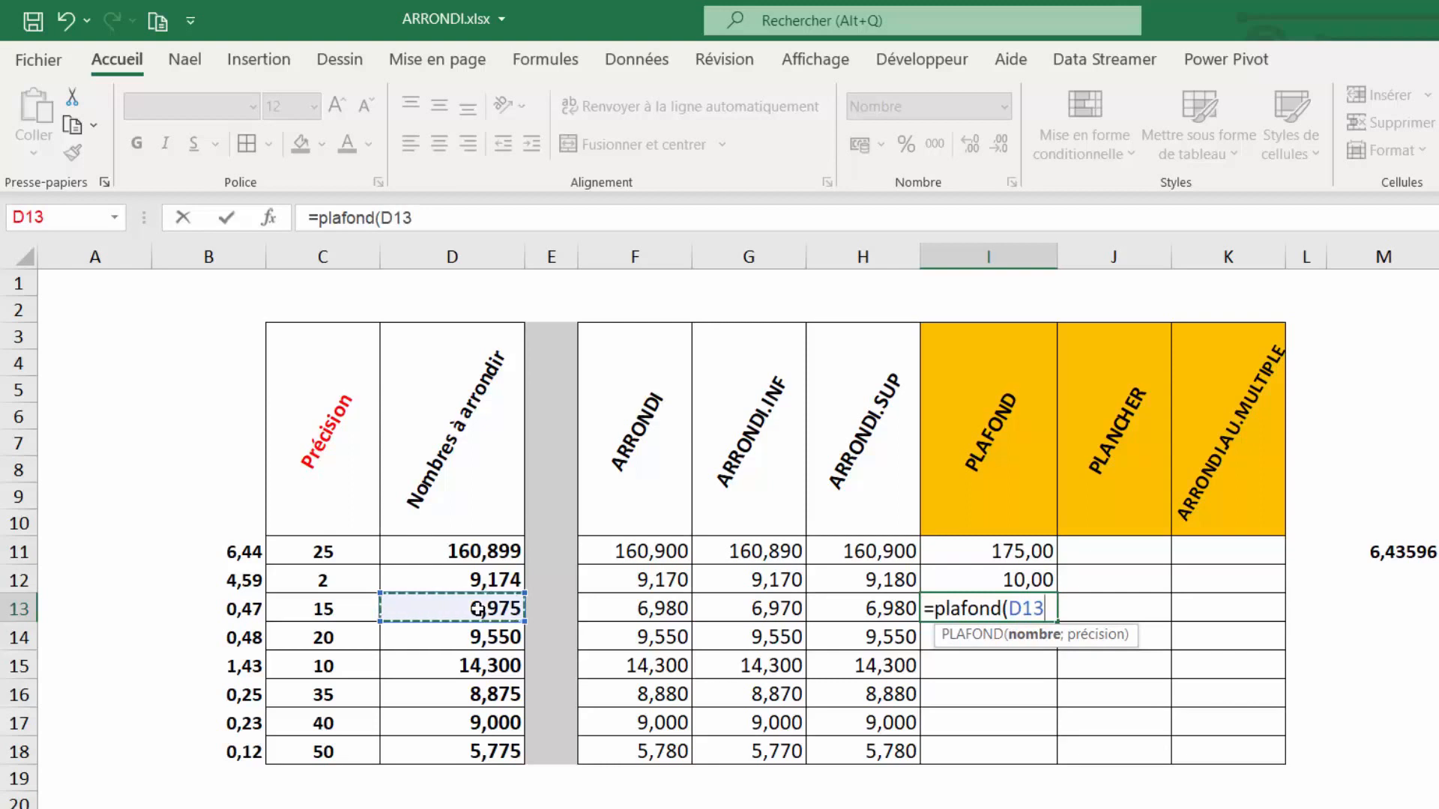
pyautogui.write(';')
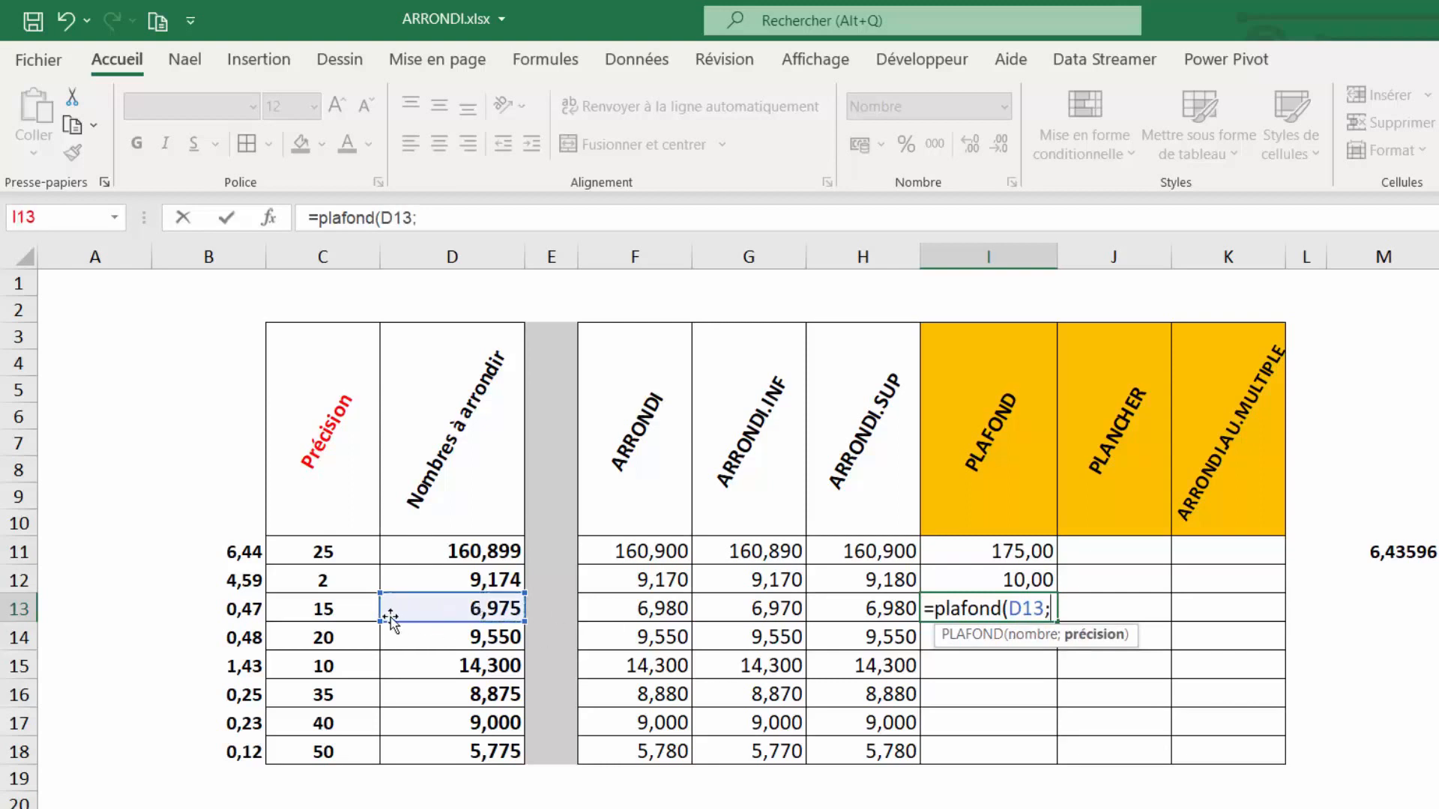
pyautogui.click(341, 610)
pyautogui.write(')')
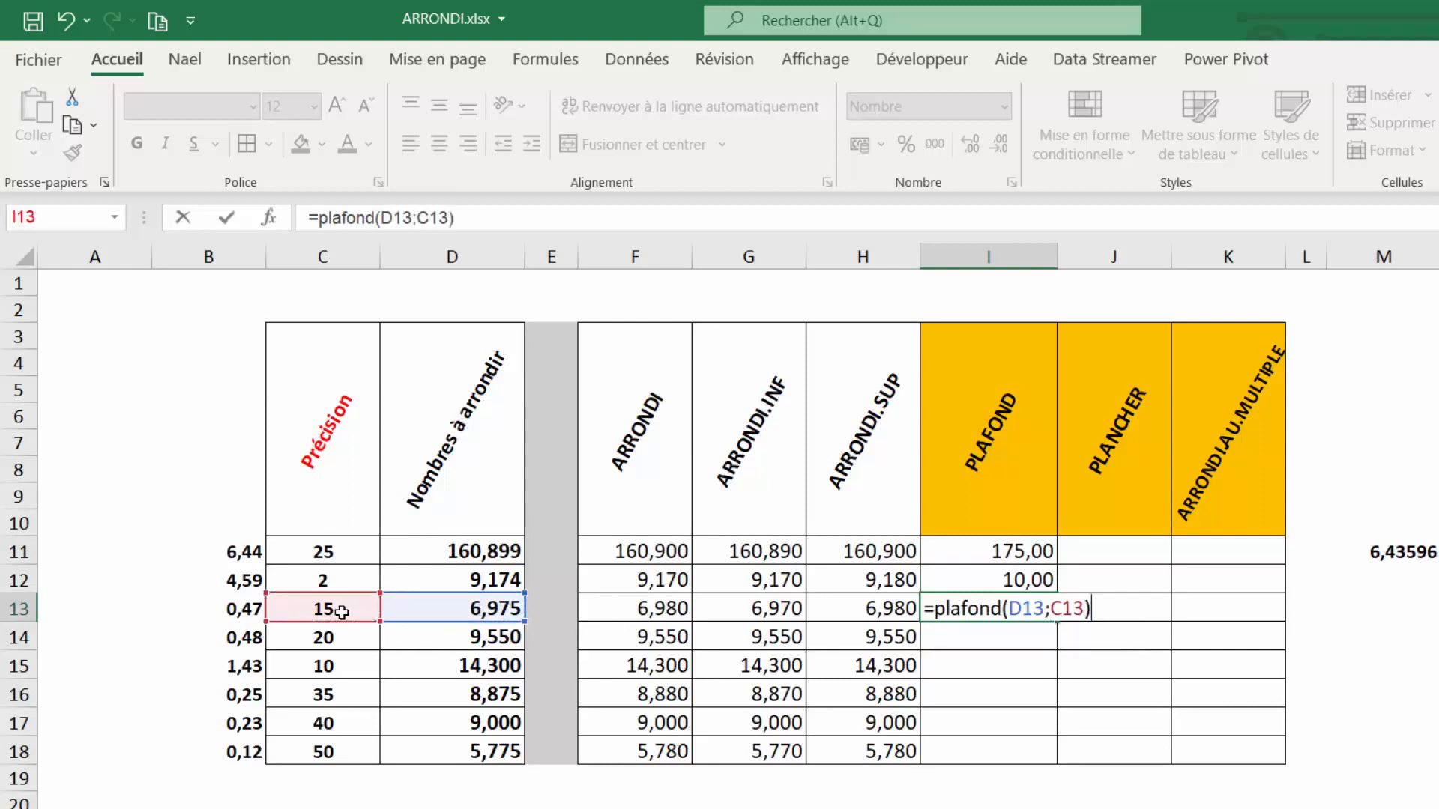
pyautogui.press('Return')
pyautogui.press('Up')
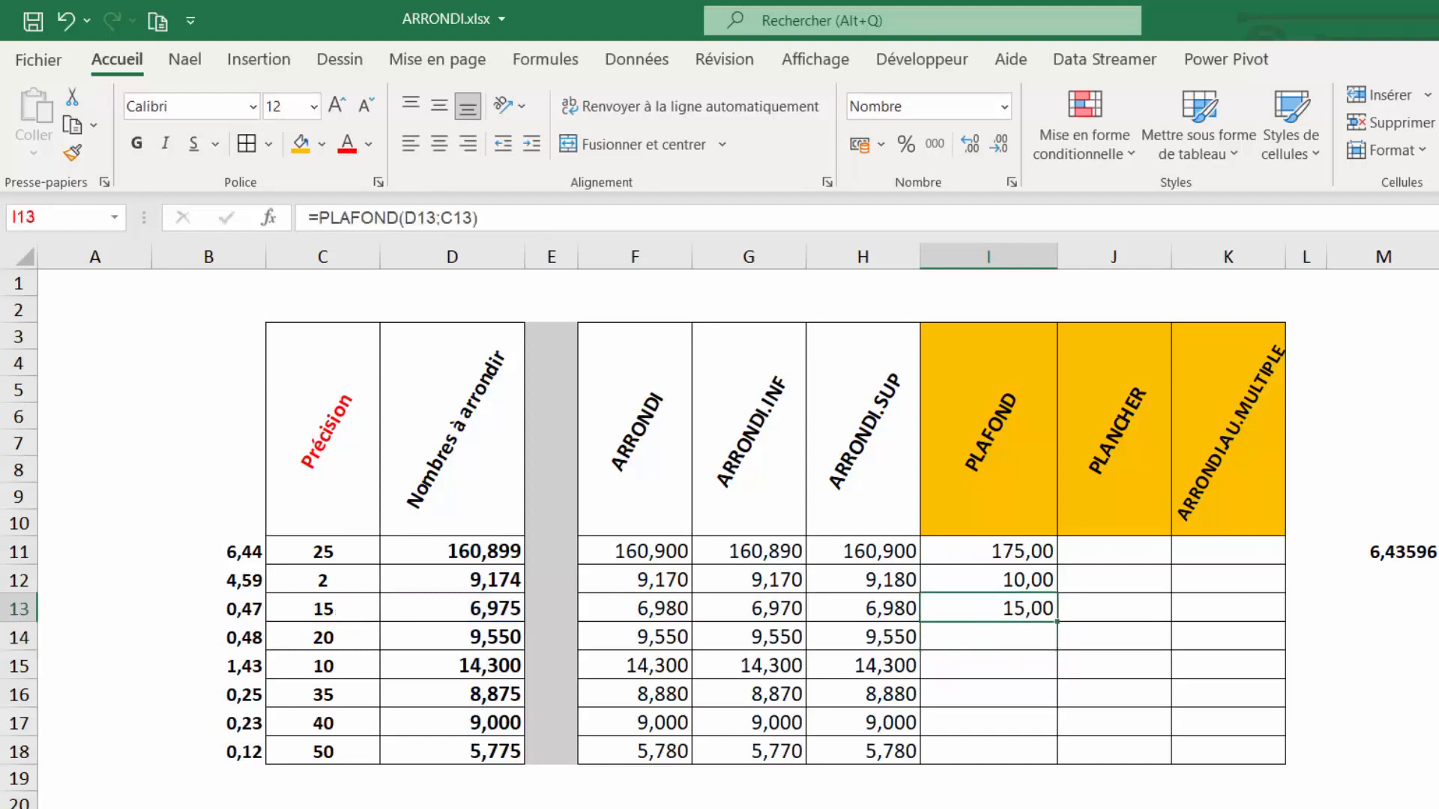
pyautogui.press('F2')
pyautogui.press('Home')
pyautogui.press('Right')
pyautogui.click(245, 608)
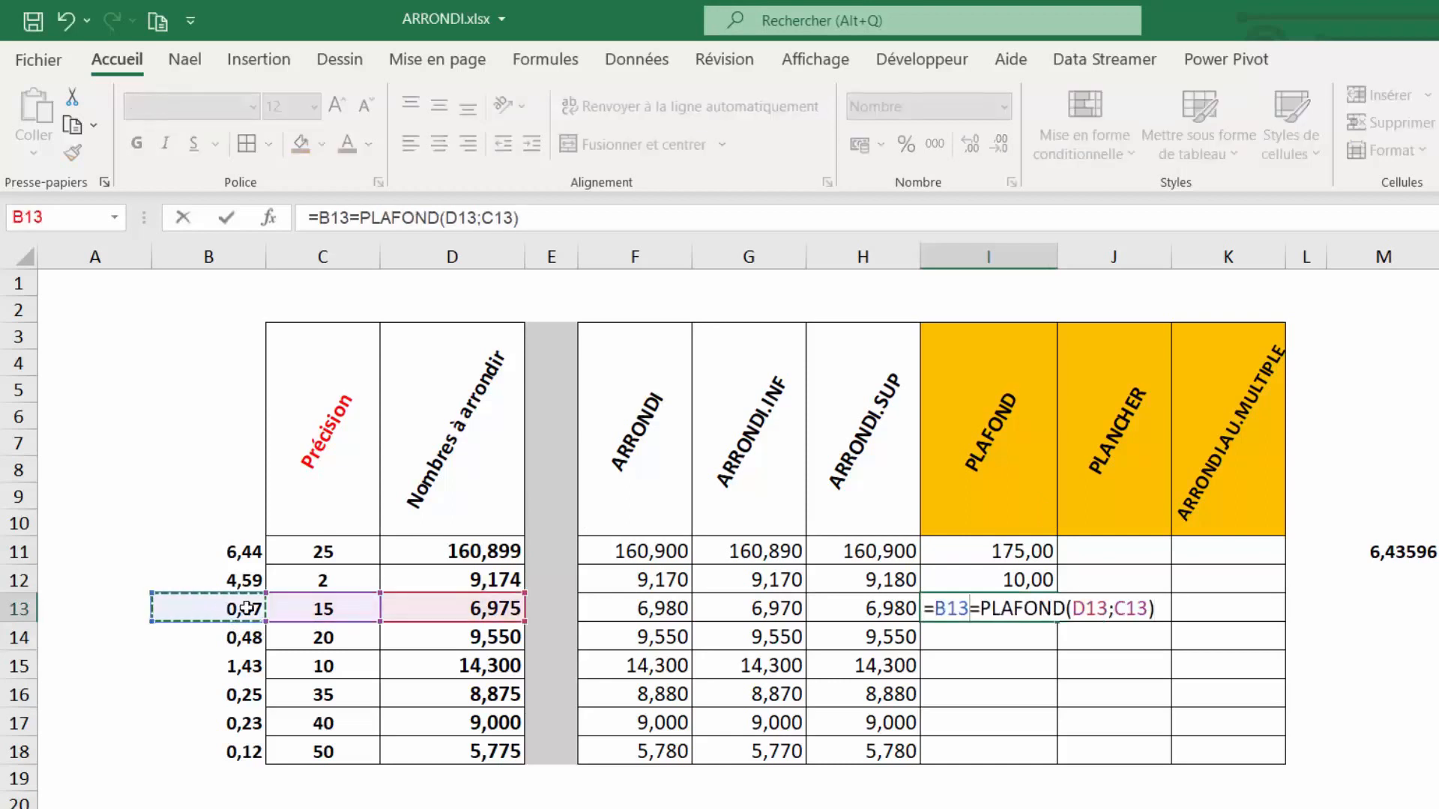
pyautogui.press('Escape')
# Step: Fill the PLAFOND formula from I13 down through I18 for the remaining numbers
pyautogui.click(245, 609)
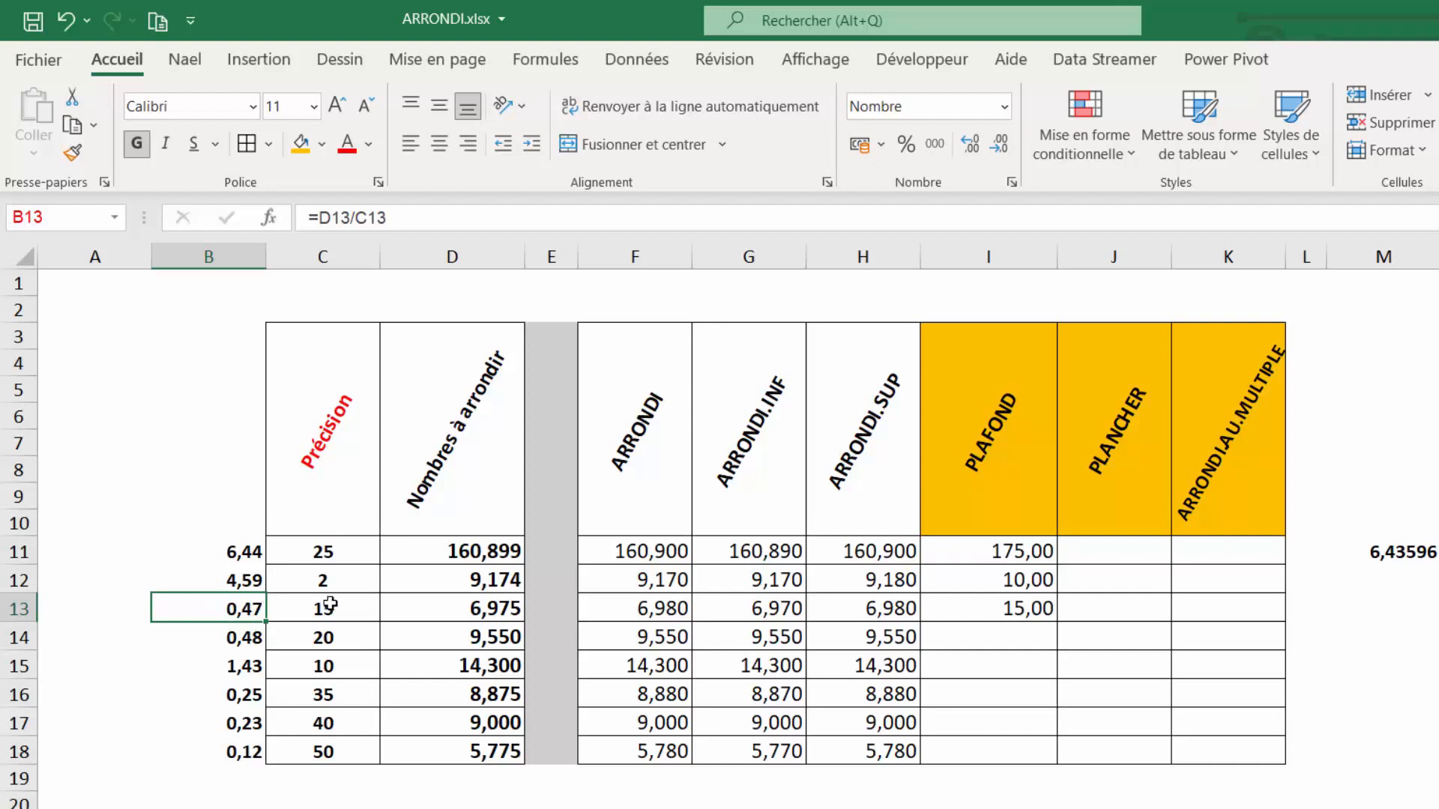
pyautogui.click(1020, 618)
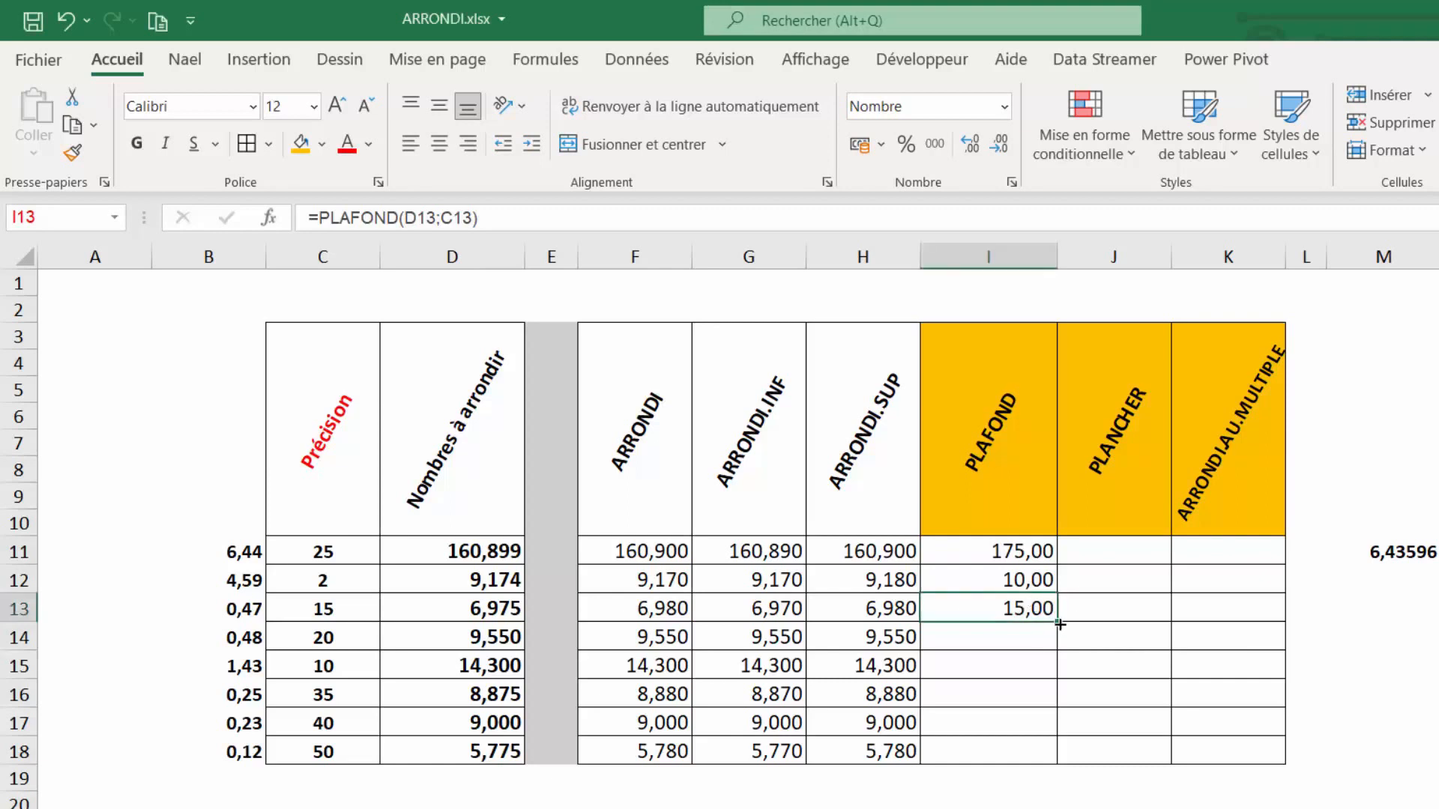
pyautogui.moveTo(1053, 633); pyautogui.dragTo(1051, 758)
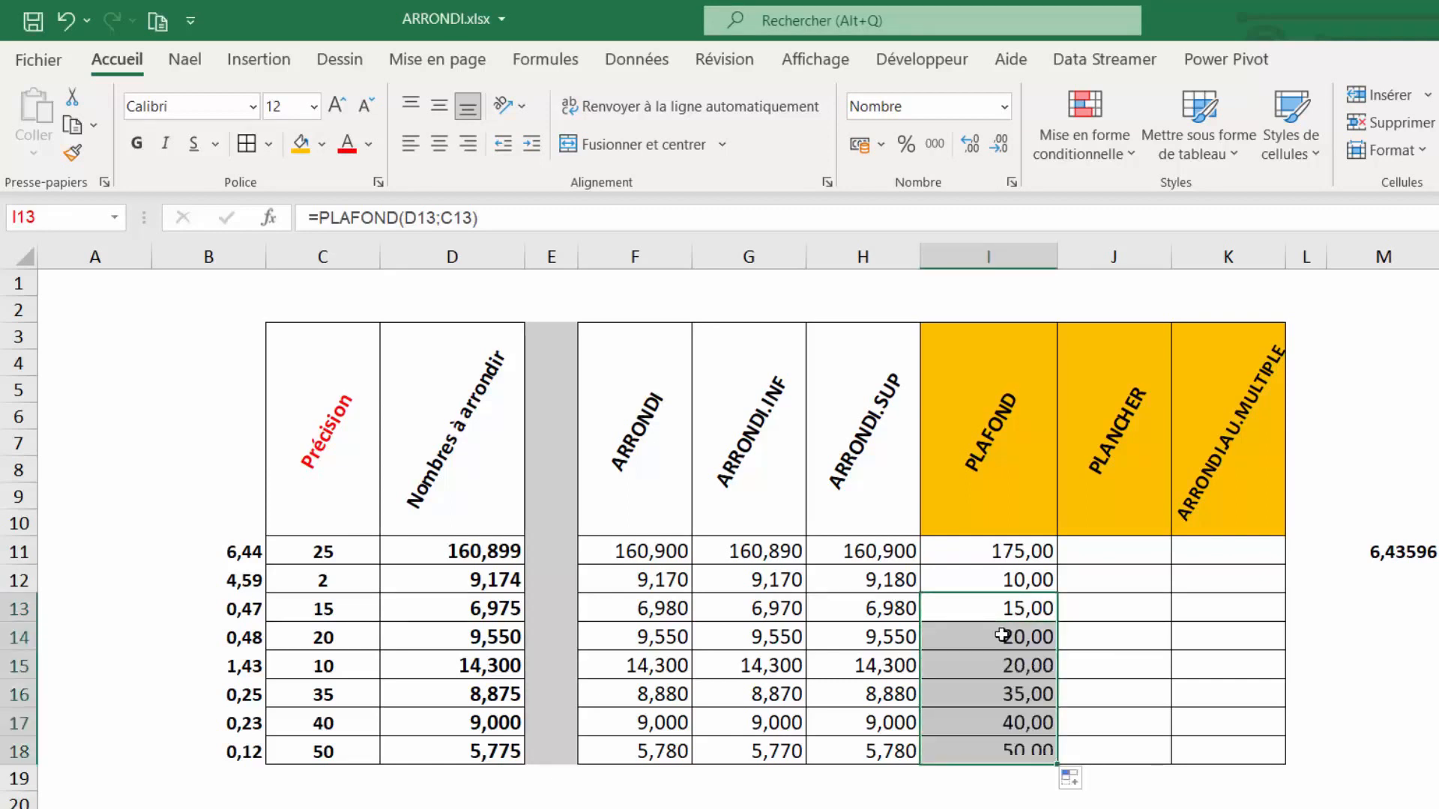
pyautogui.click(1014, 749)
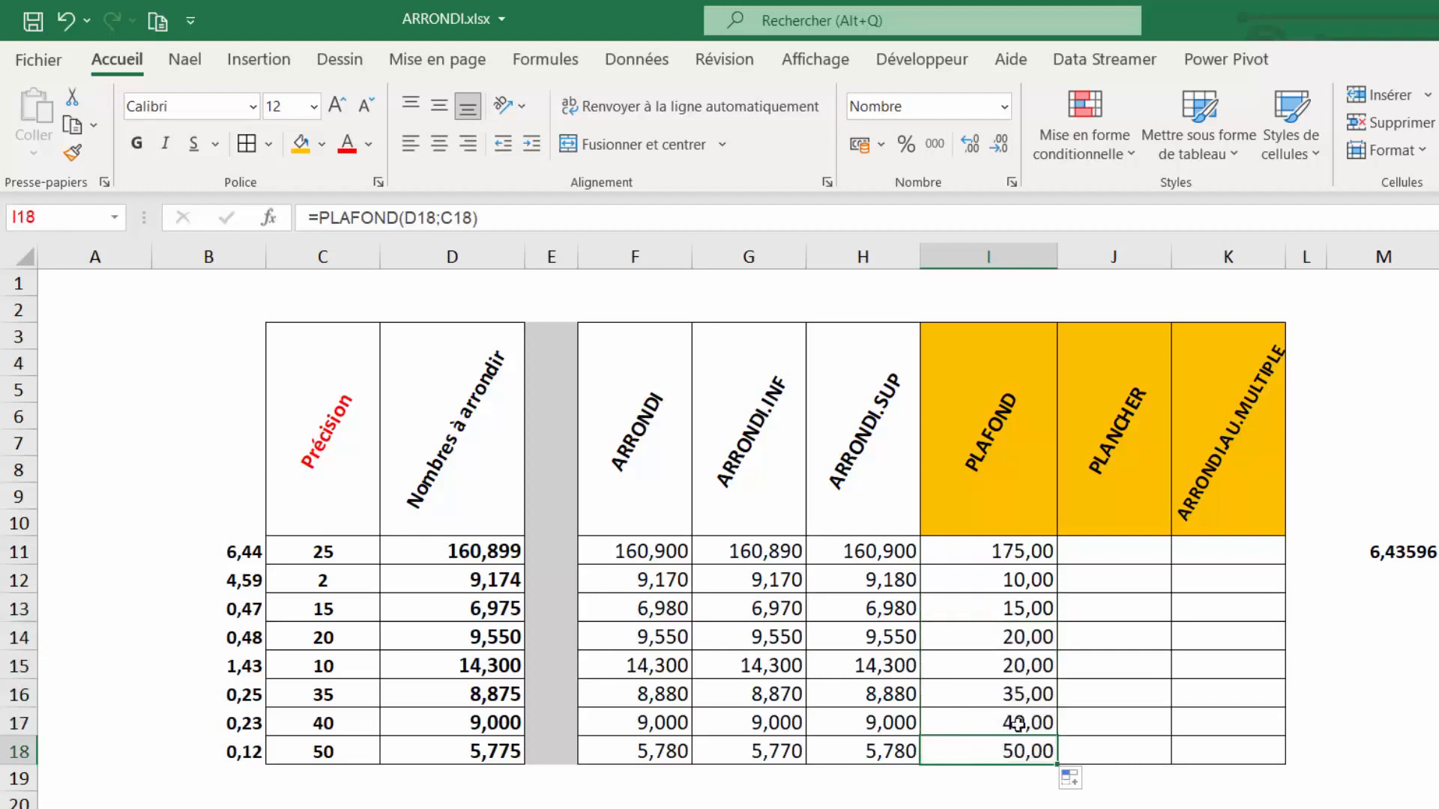
# Step: Examine the quotient in B11 in relation to the PLANCHER column
pyautogui.click(1105, 551)
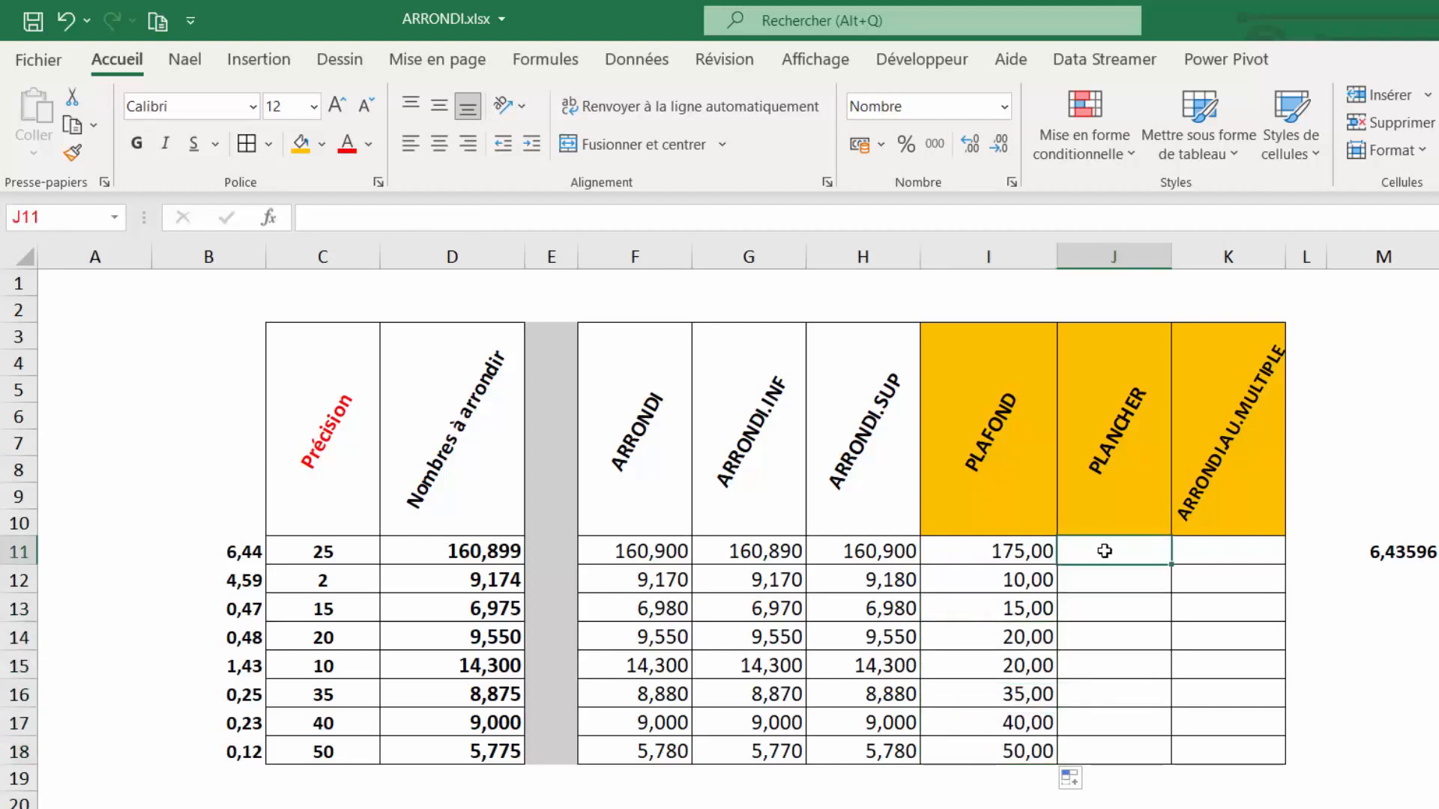
pyautogui.click(240, 551)
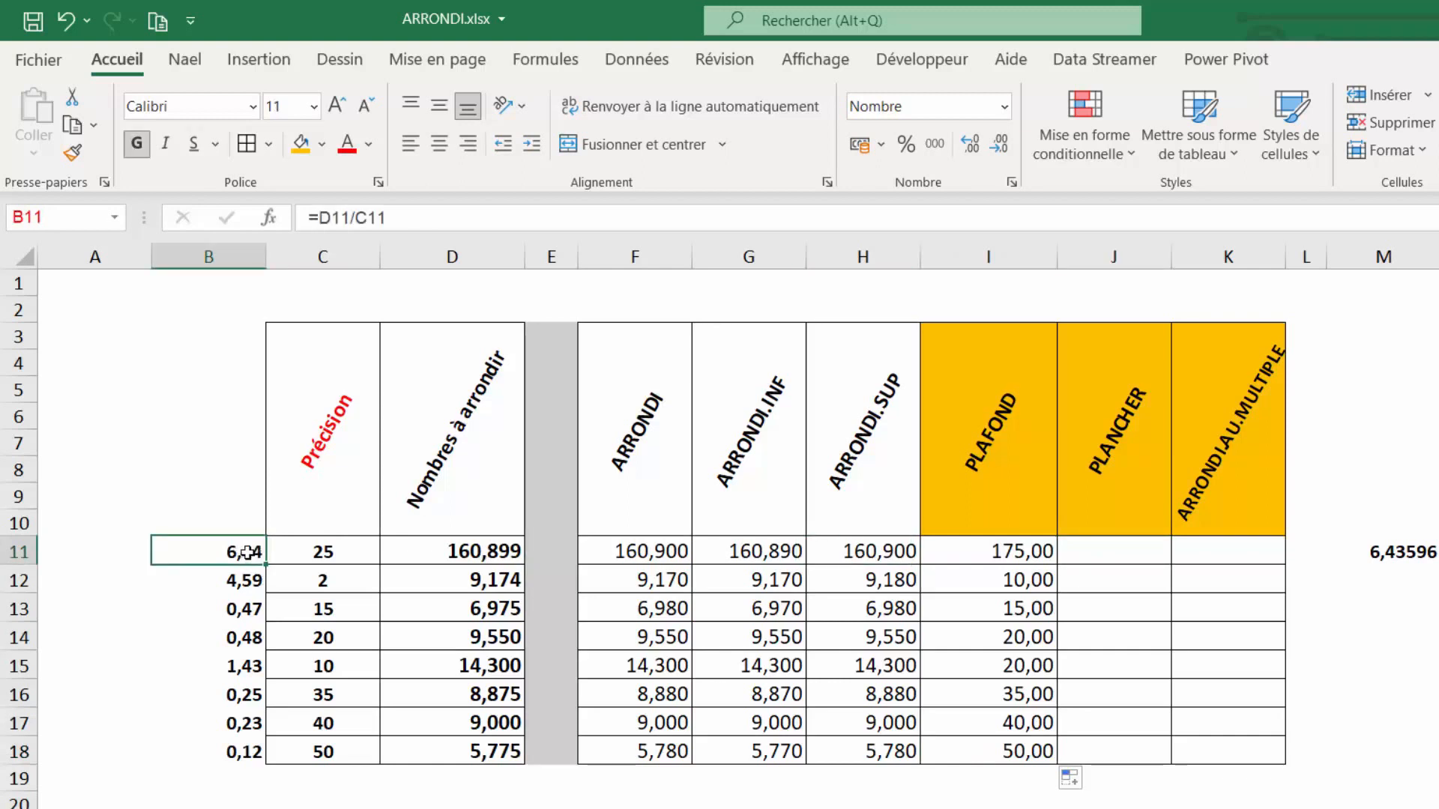
pyautogui.click(1112, 447)
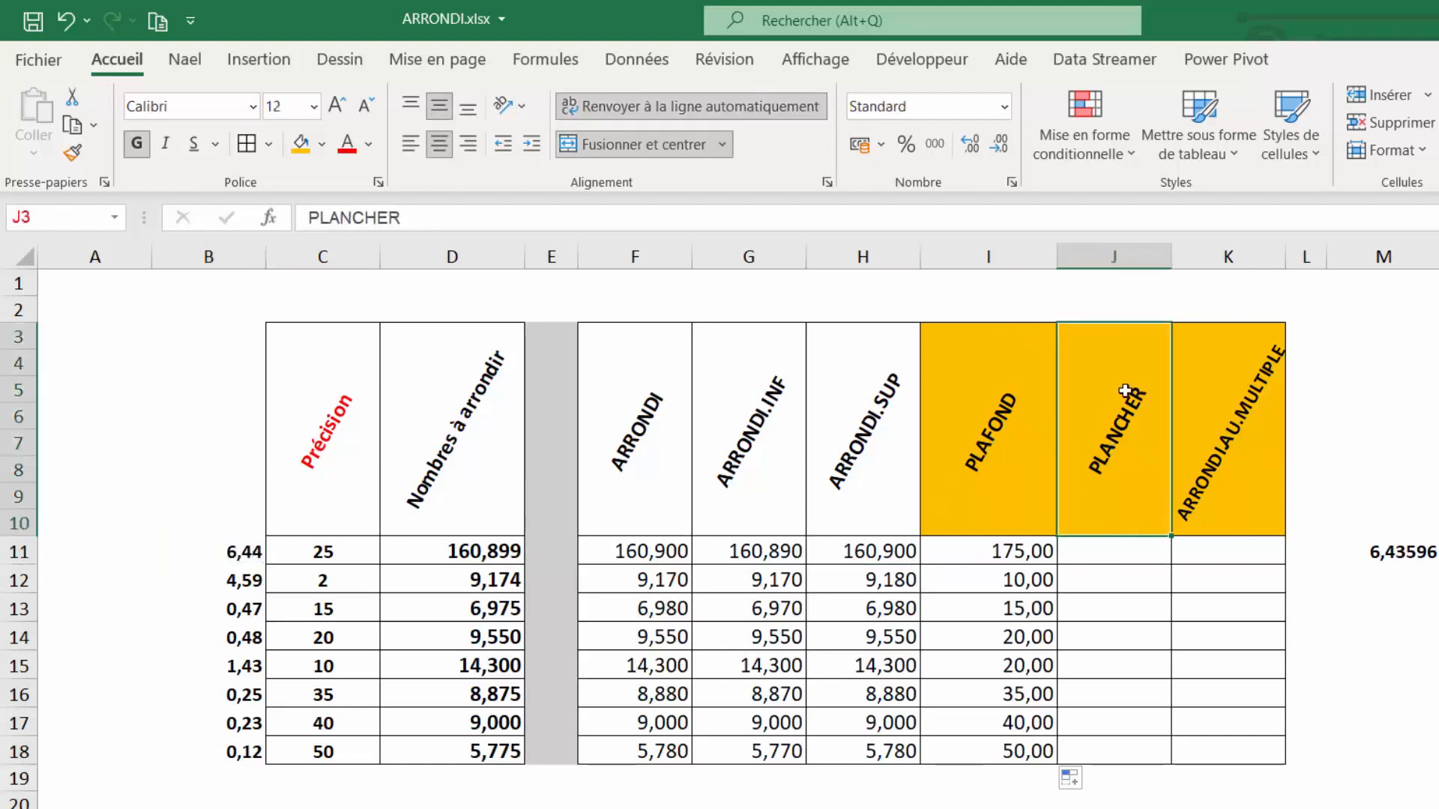
pyautogui.click(244, 554)
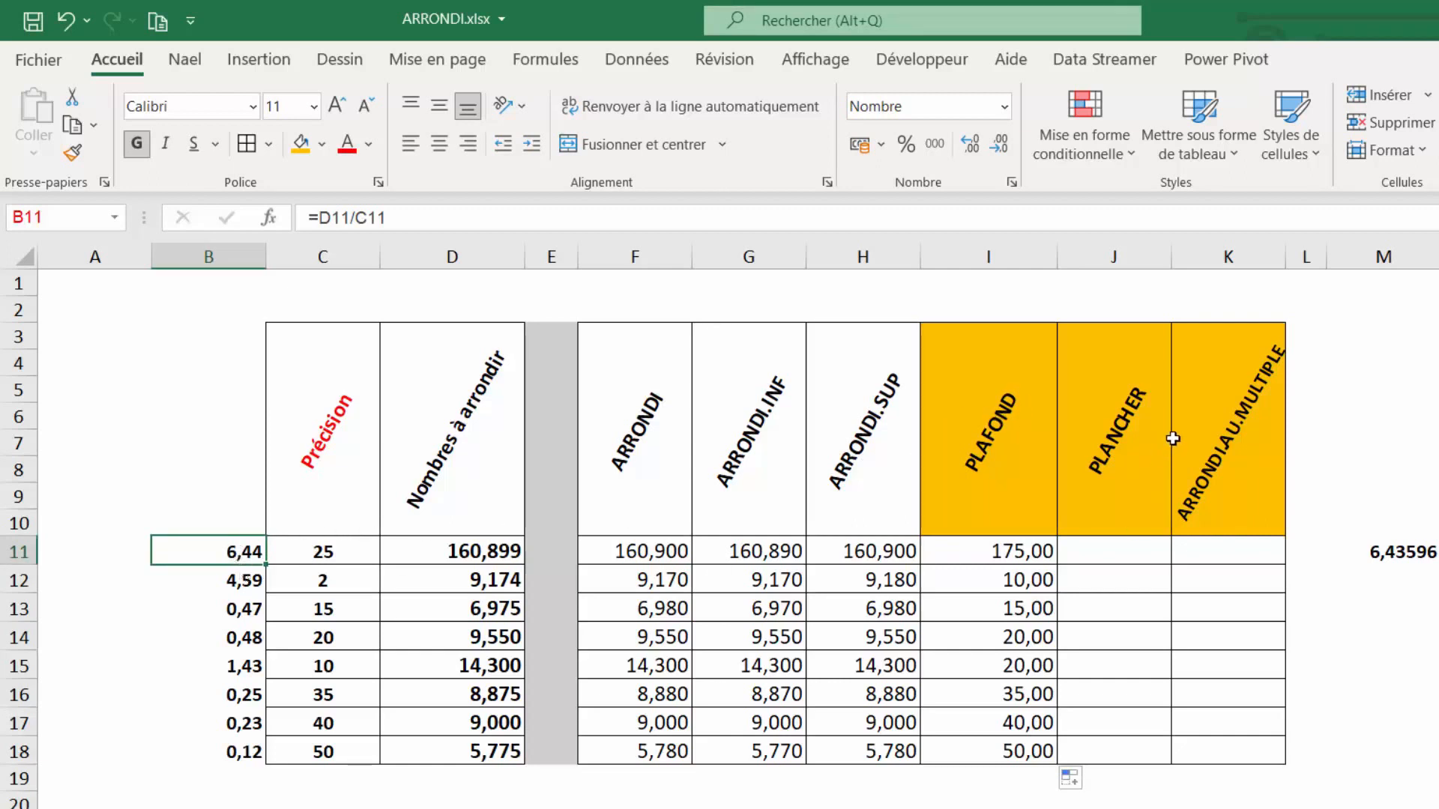
# Step: Enter =PLANCHER(D11;C11) in cell J11 to round the number in D11 down to a multiple of its precision
pyautogui.click(1120, 549)
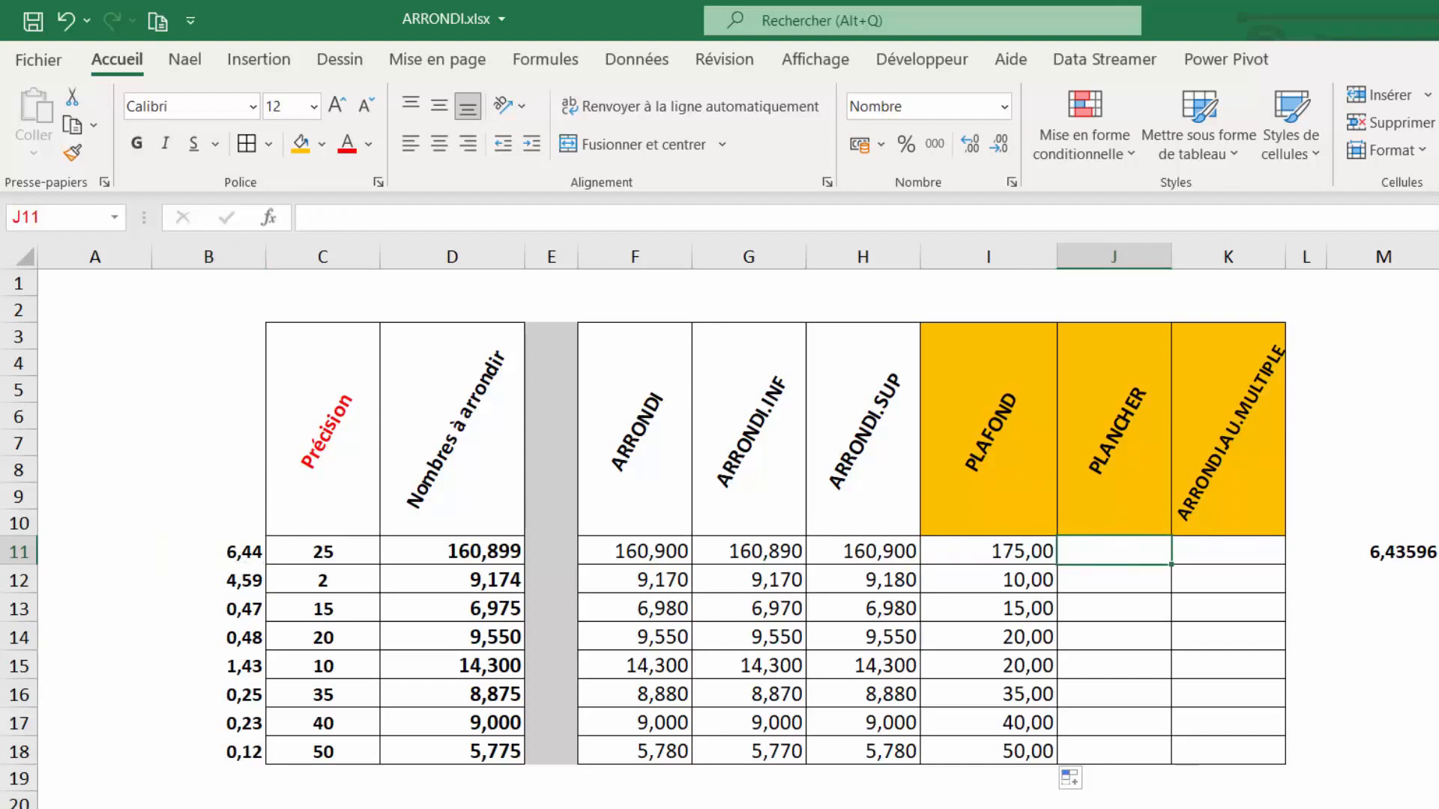
pyautogui.write('=plancher(')
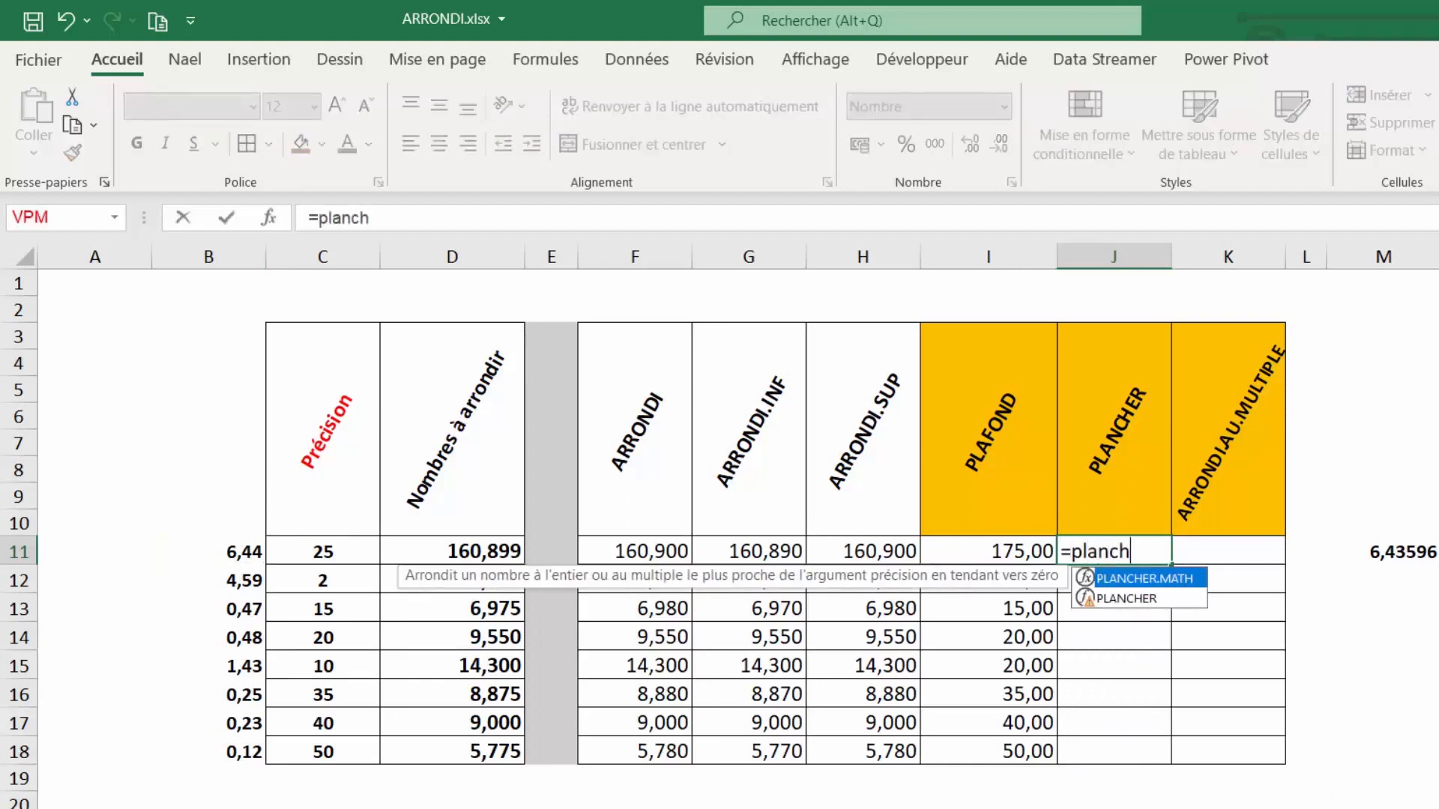
pyautogui.click(475, 551)
pyautogui.write(';')
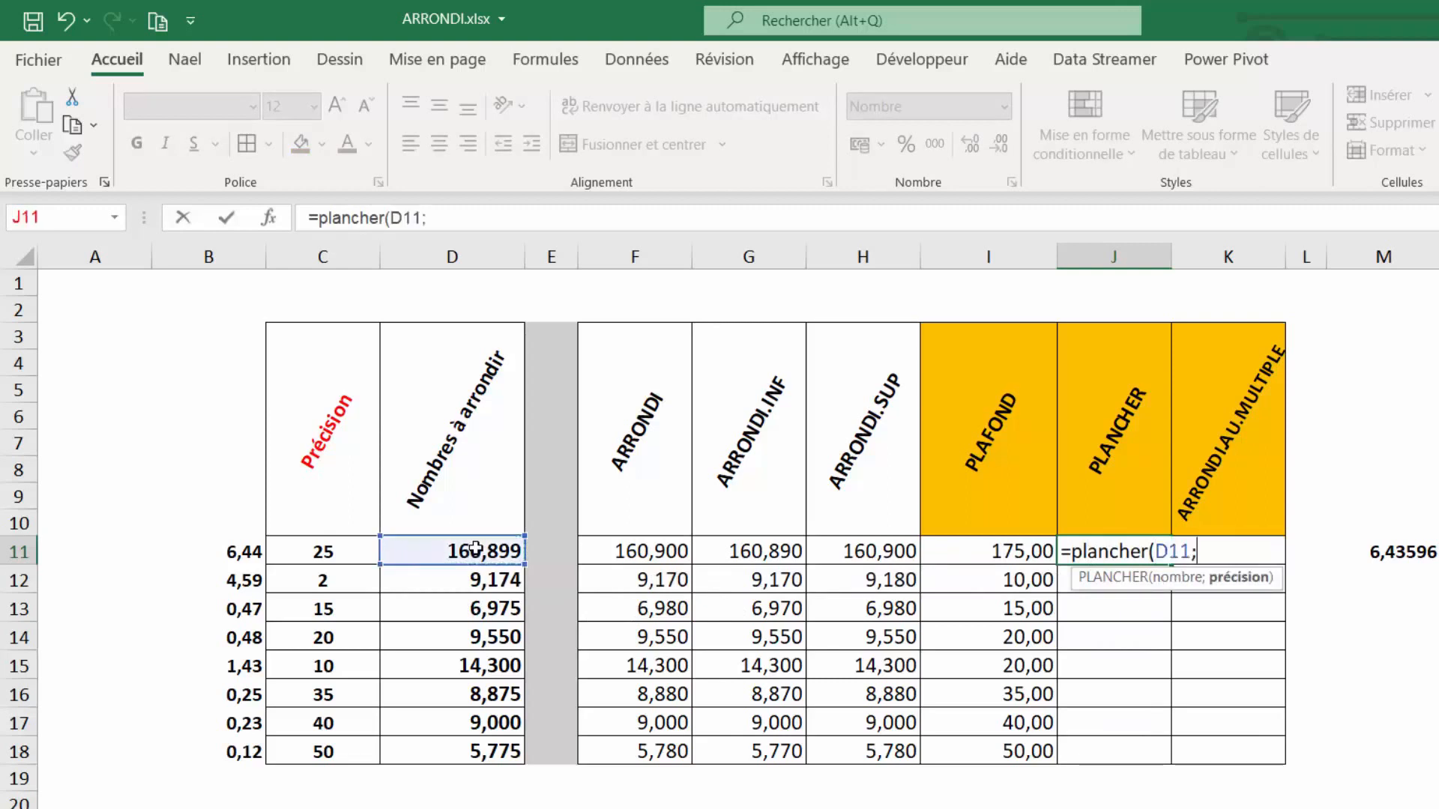
pyautogui.click(311, 555)
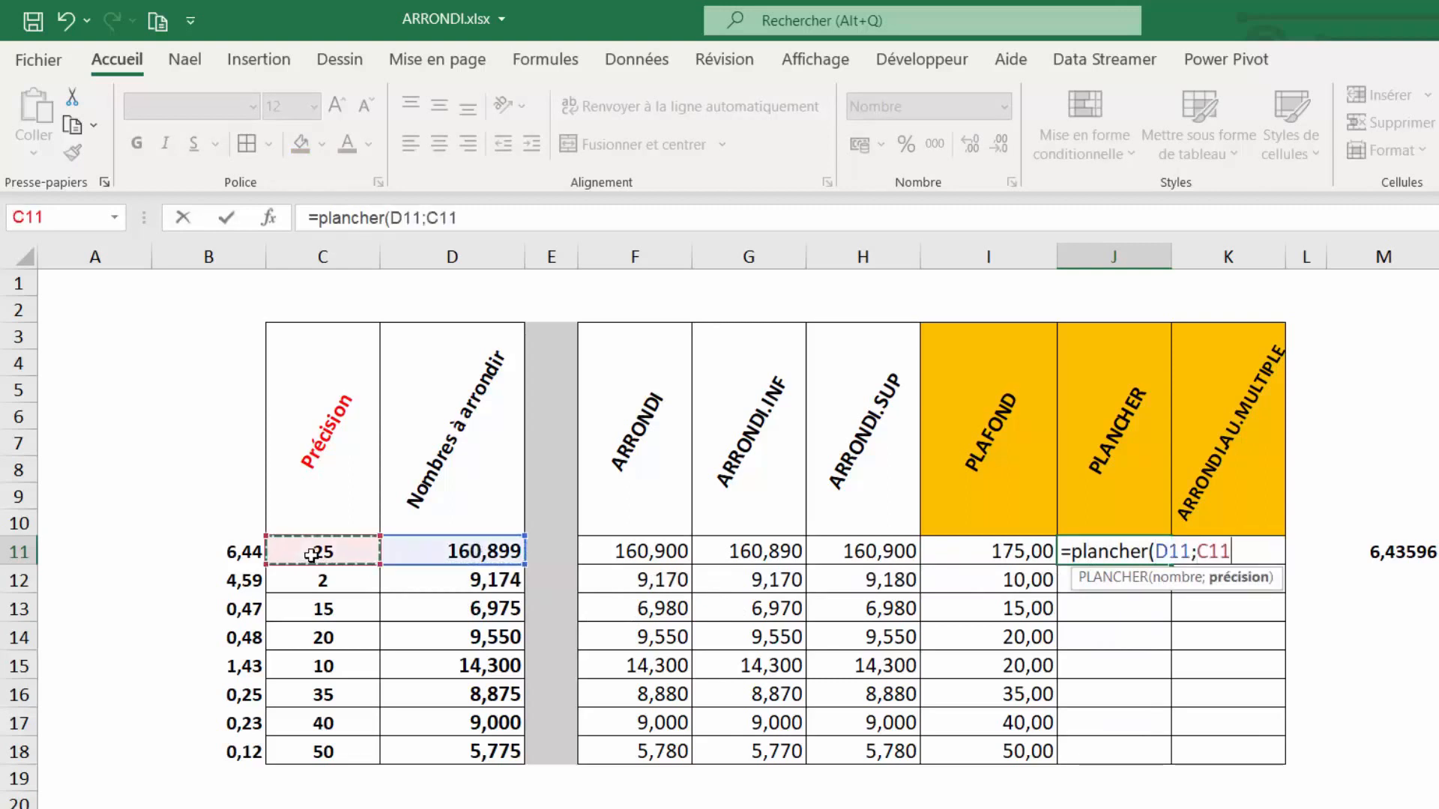
pyautogui.write(')')
pyautogui.press('Return')
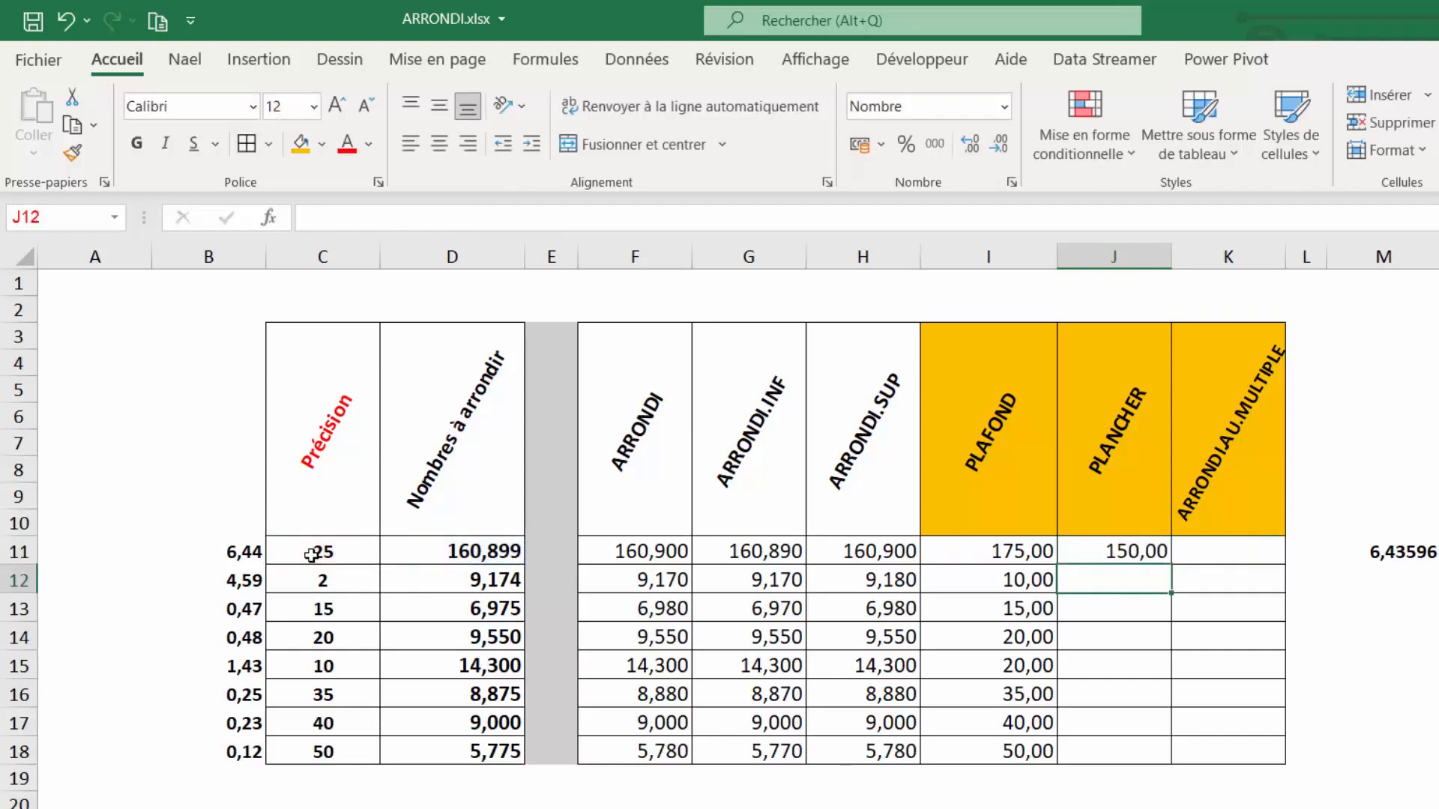
# Step: Enter the check calculation =25*6 in cell N20 to verify the PLANCHER result in J11
pyautogui.click(1134, 552)
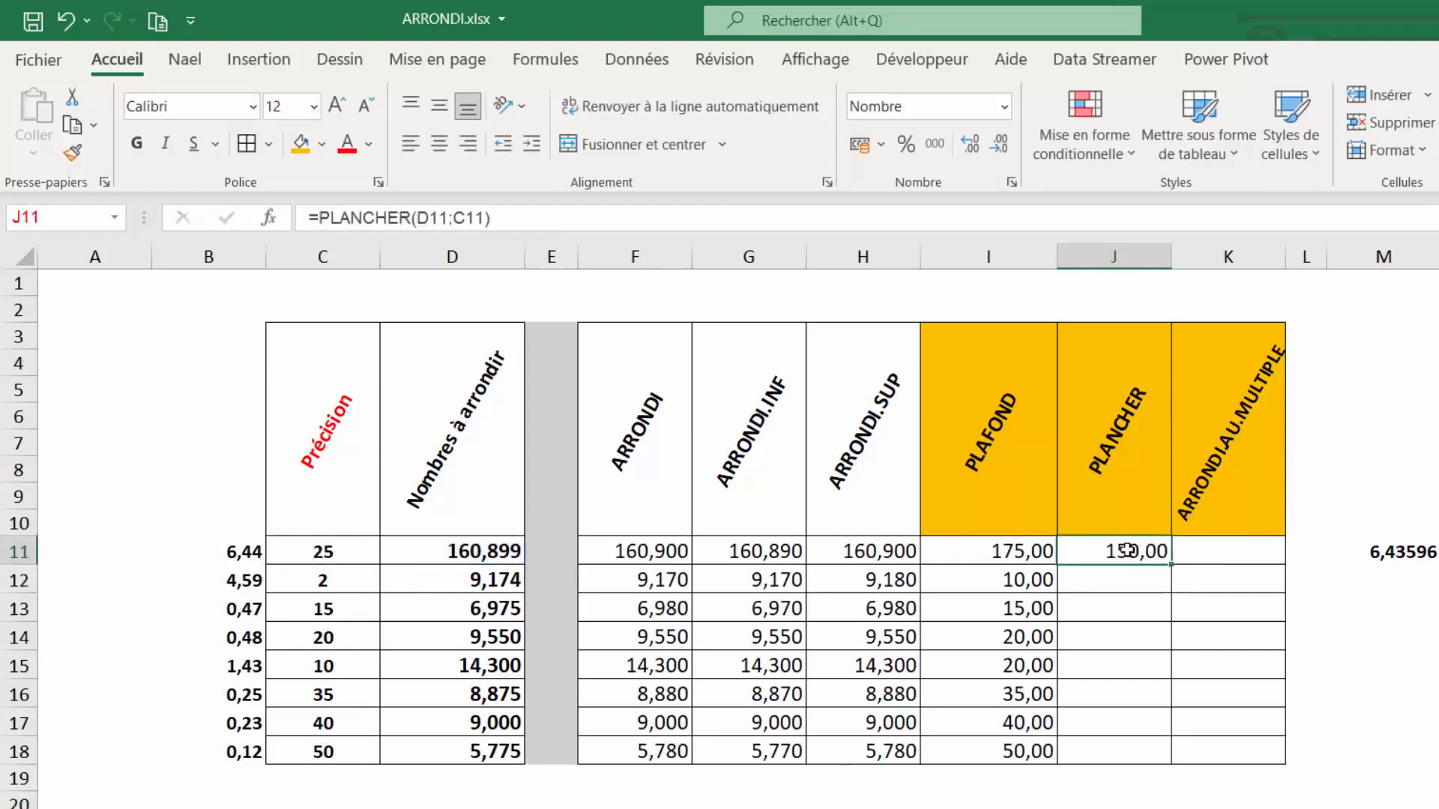
pyautogui.click(338, 554)
pyautogui.click(238, 556)
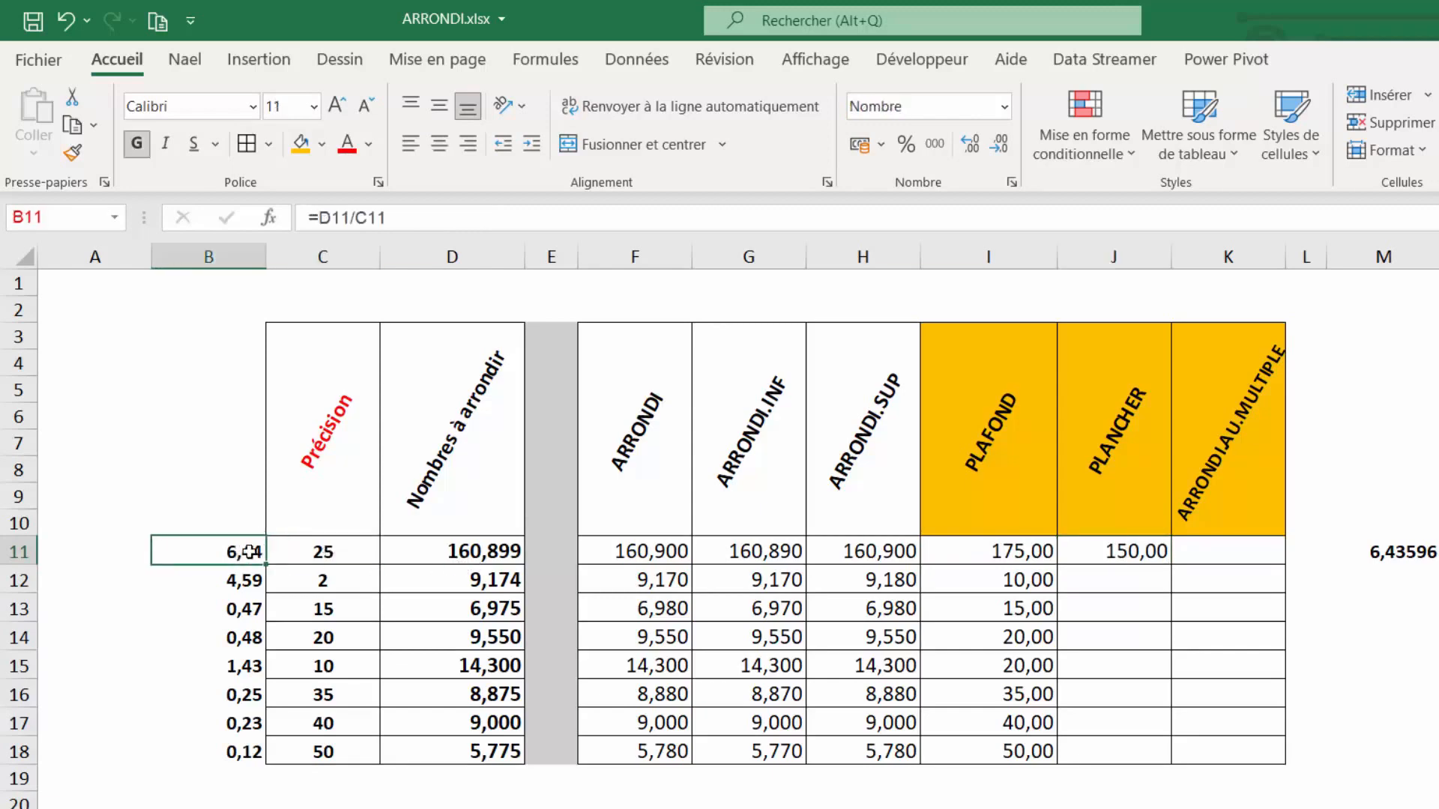
pyautogui.click(1418, 782)
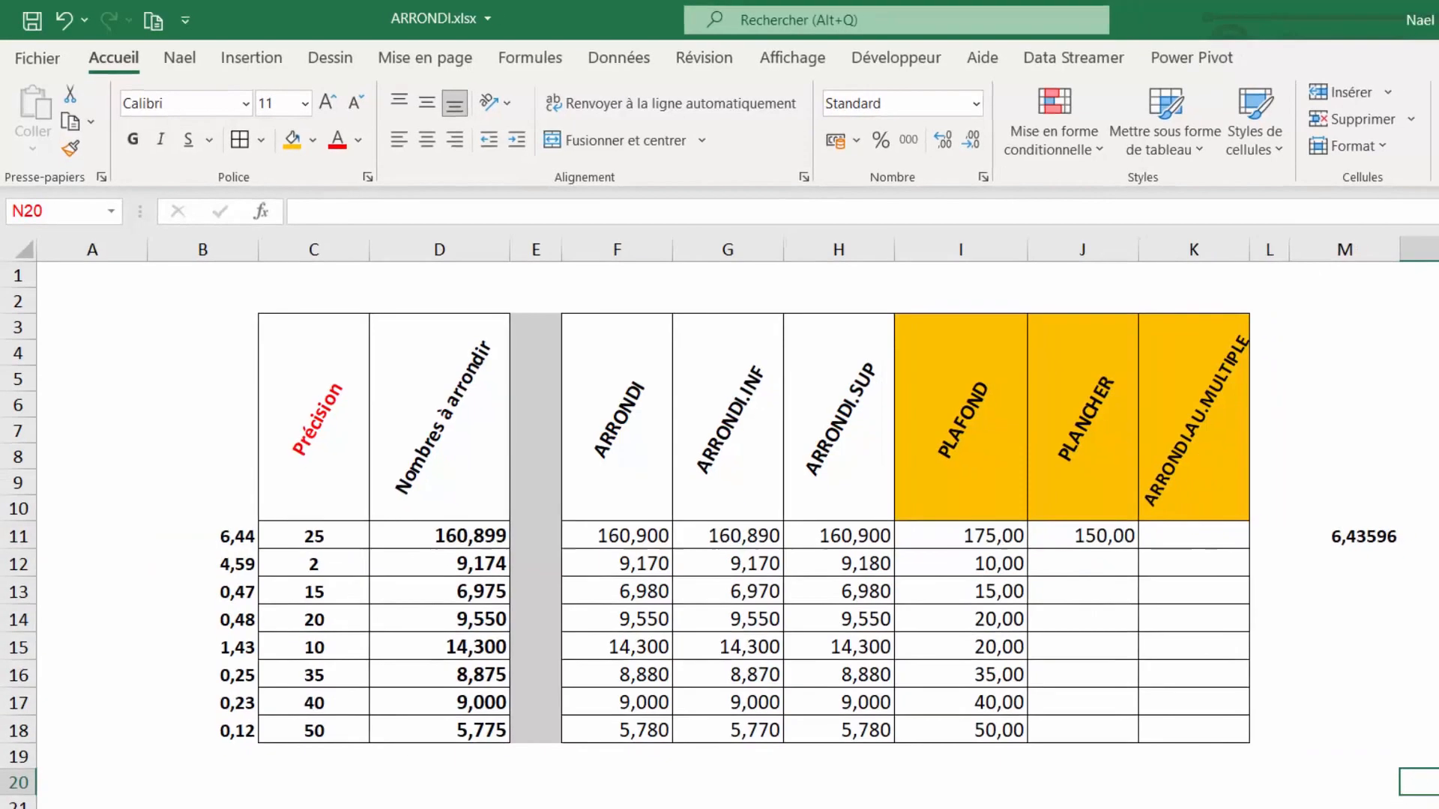
pyautogui.write('+25*6')
pyautogui.press('Return')
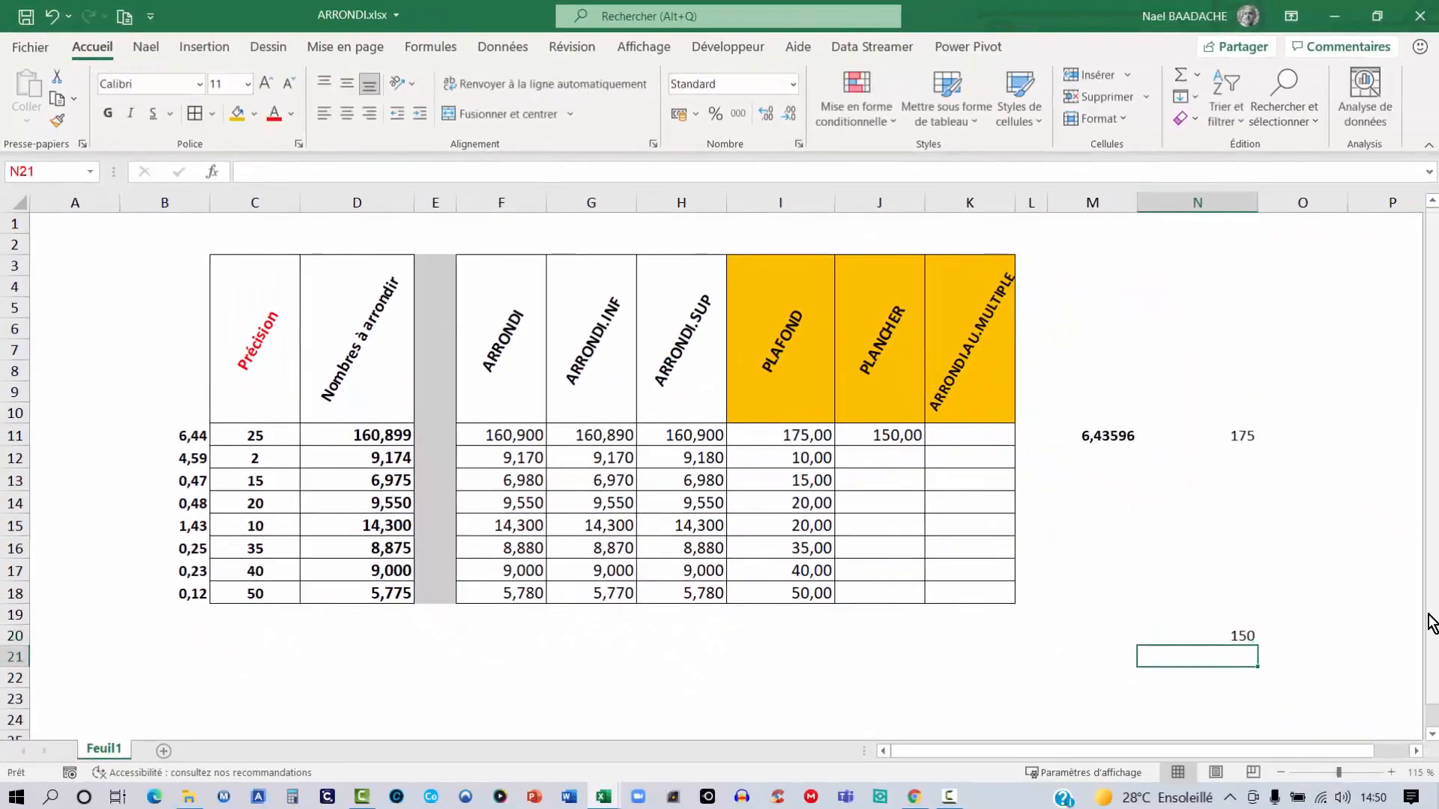
pyautogui.click(1246, 638)
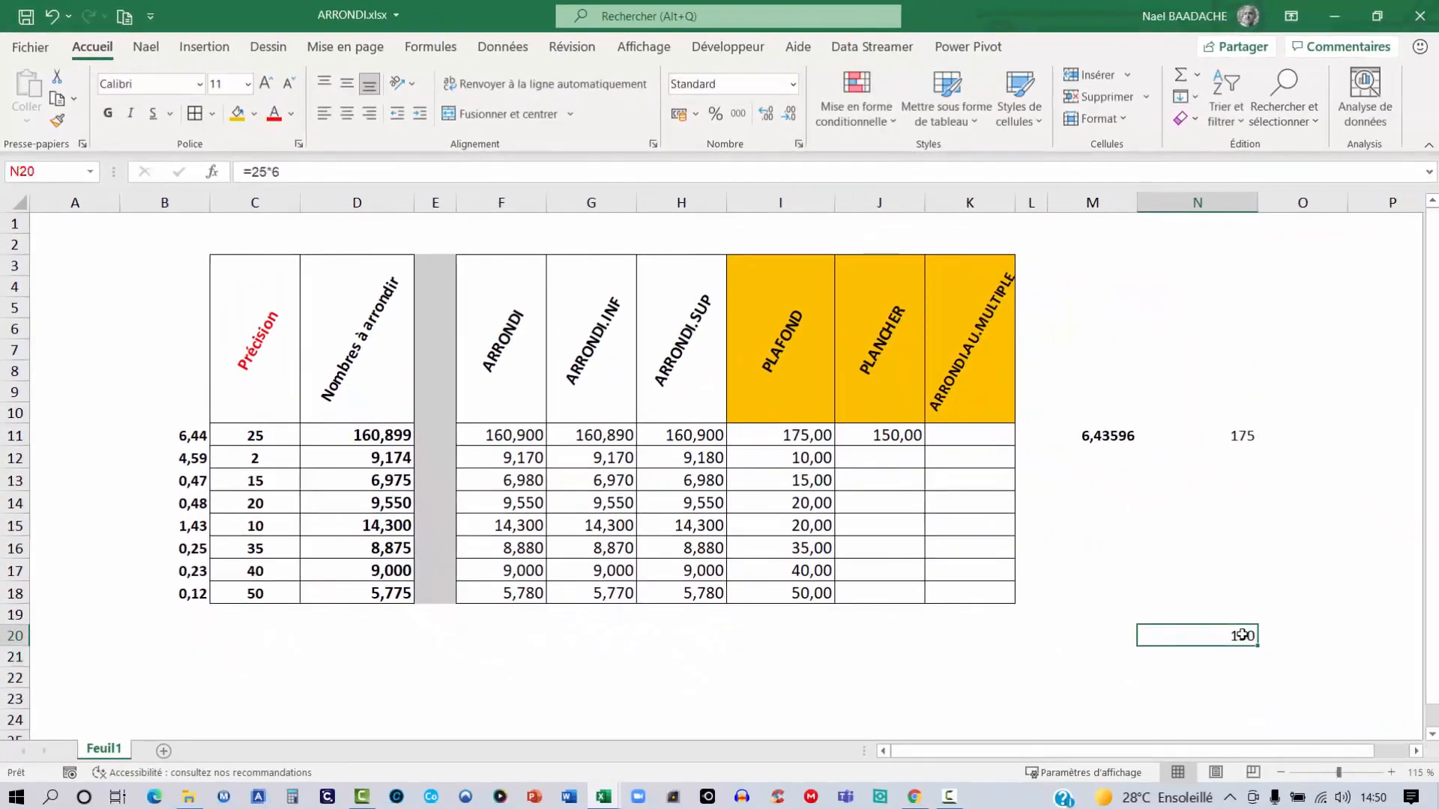
# Step: Fill the PLANCHER formula from J11 down through J18
pyautogui.click(903, 439)
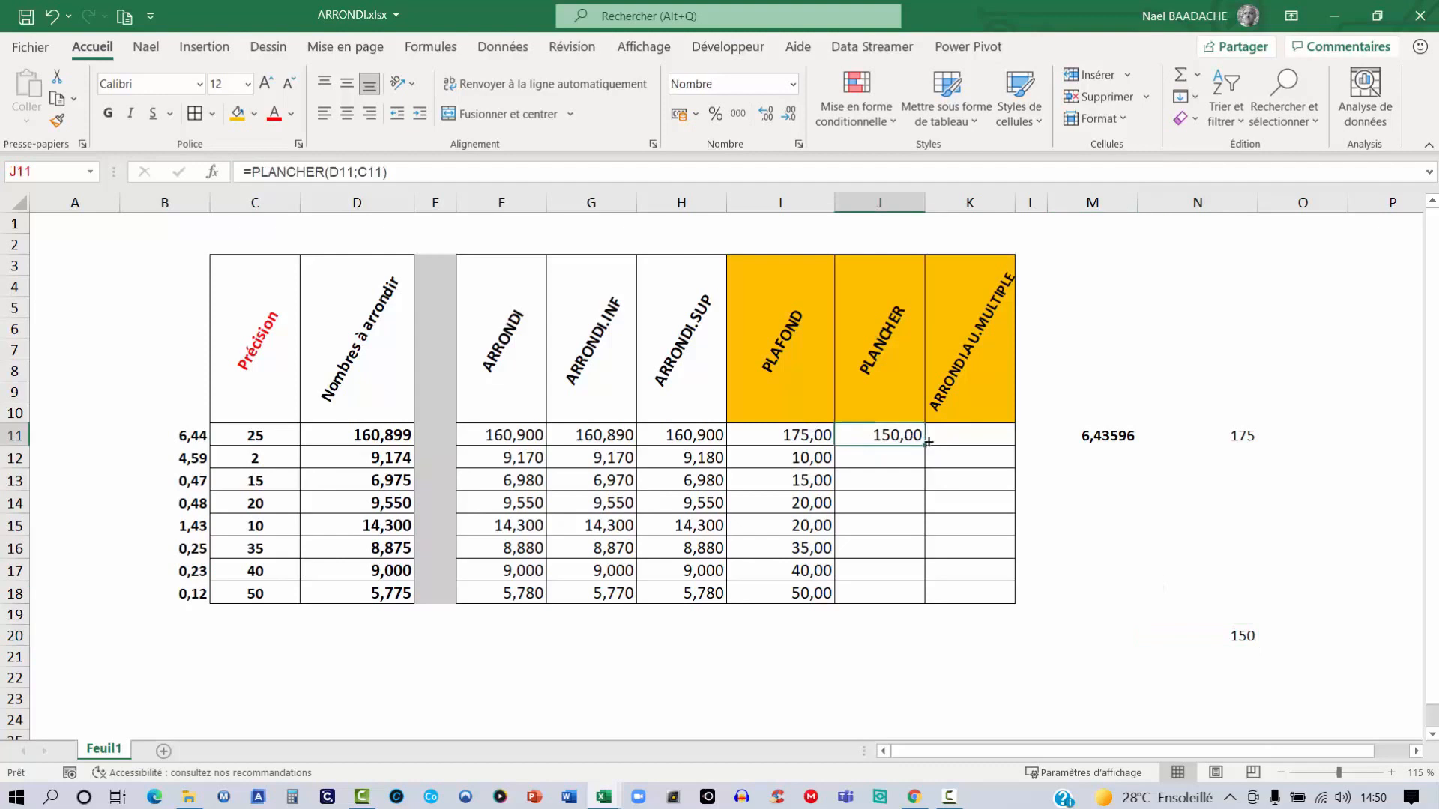
pyautogui.moveTo(927, 448); pyautogui.dragTo(915, 598)
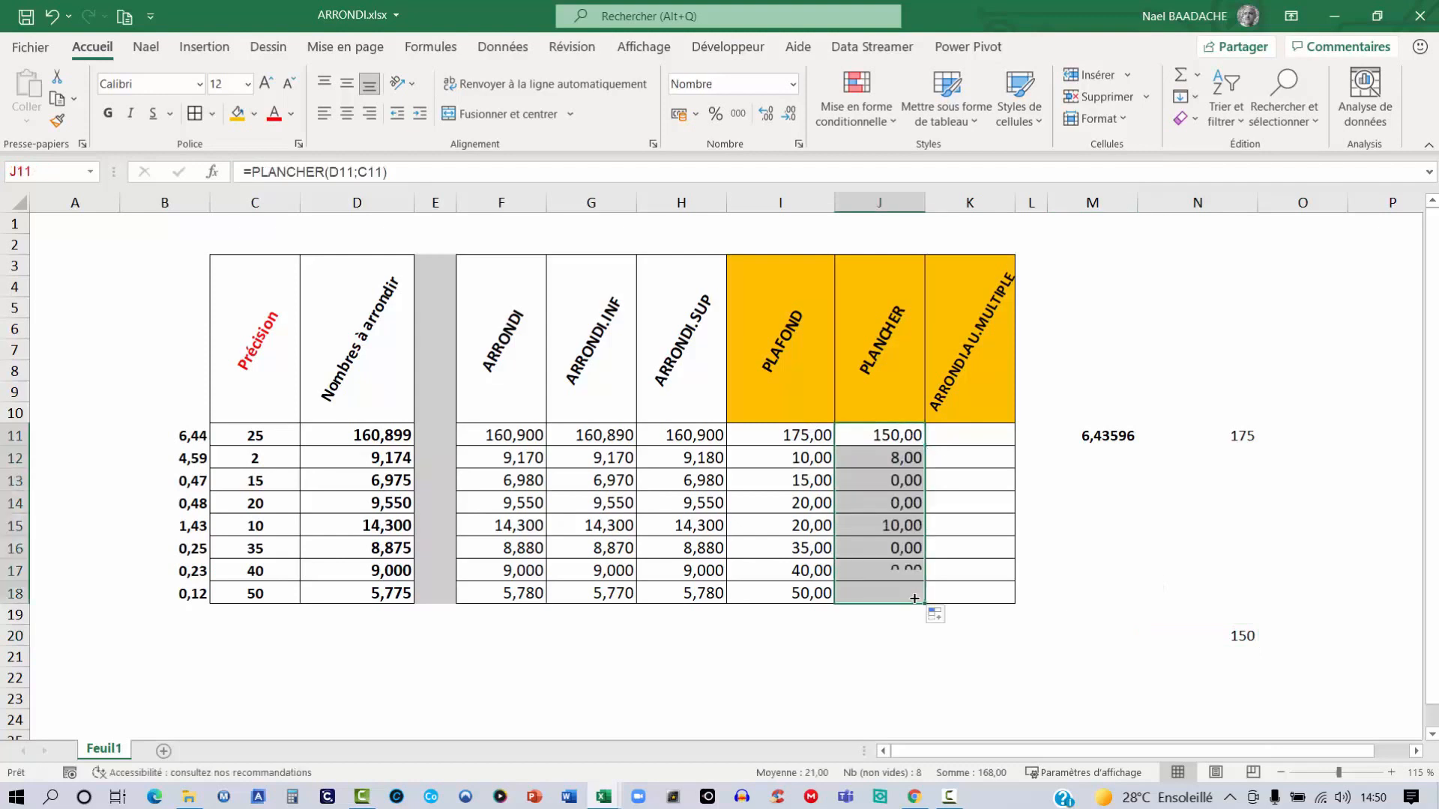
# Step: Inspect the PLANCHER formula in J12 and compare its result with the quotient in B12
pyautogui.click(889, 454)
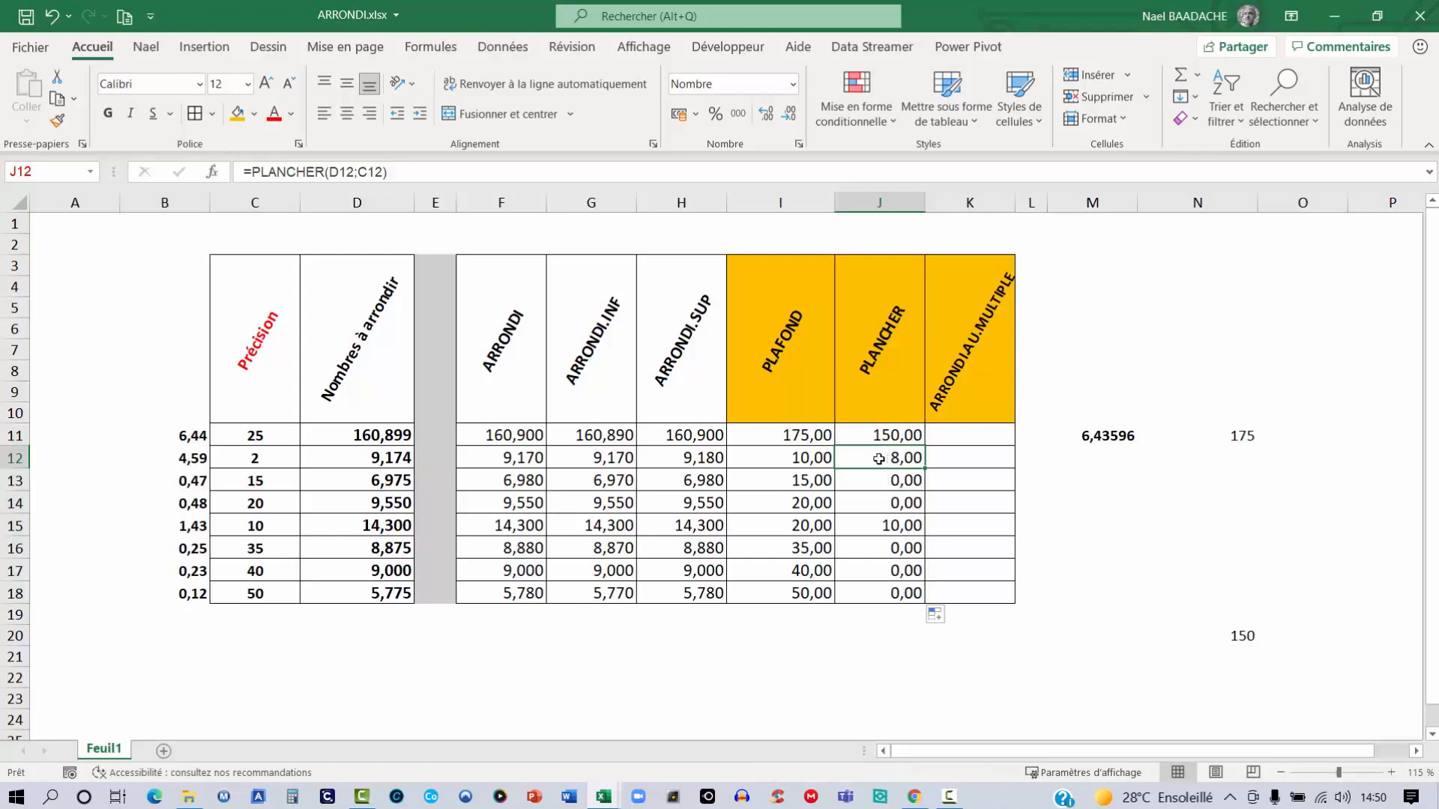
pyautogui.doubleClick(878, 459)
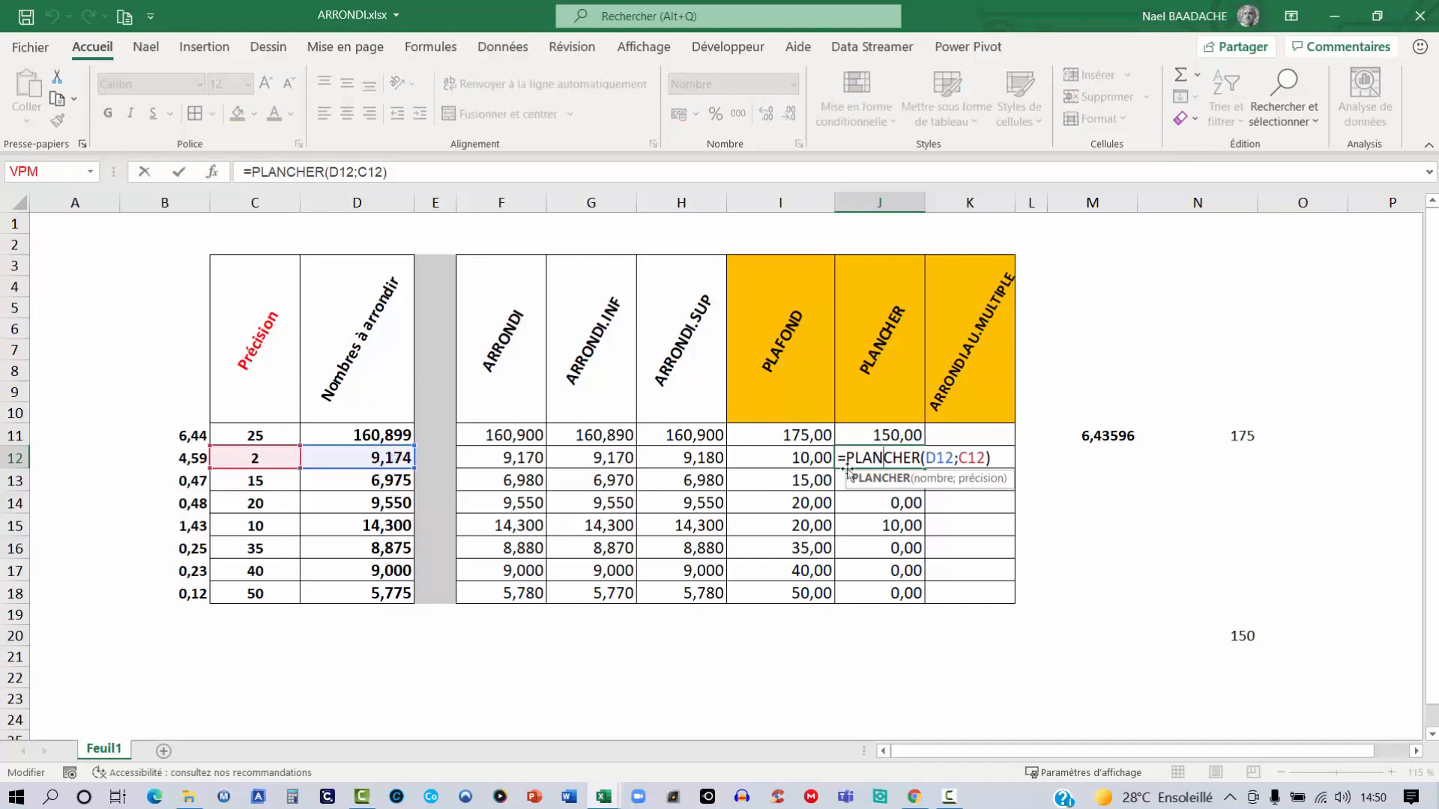
pyautogui.hotkey('ctrl', 'Return')
pyautogui.click(194, 457)
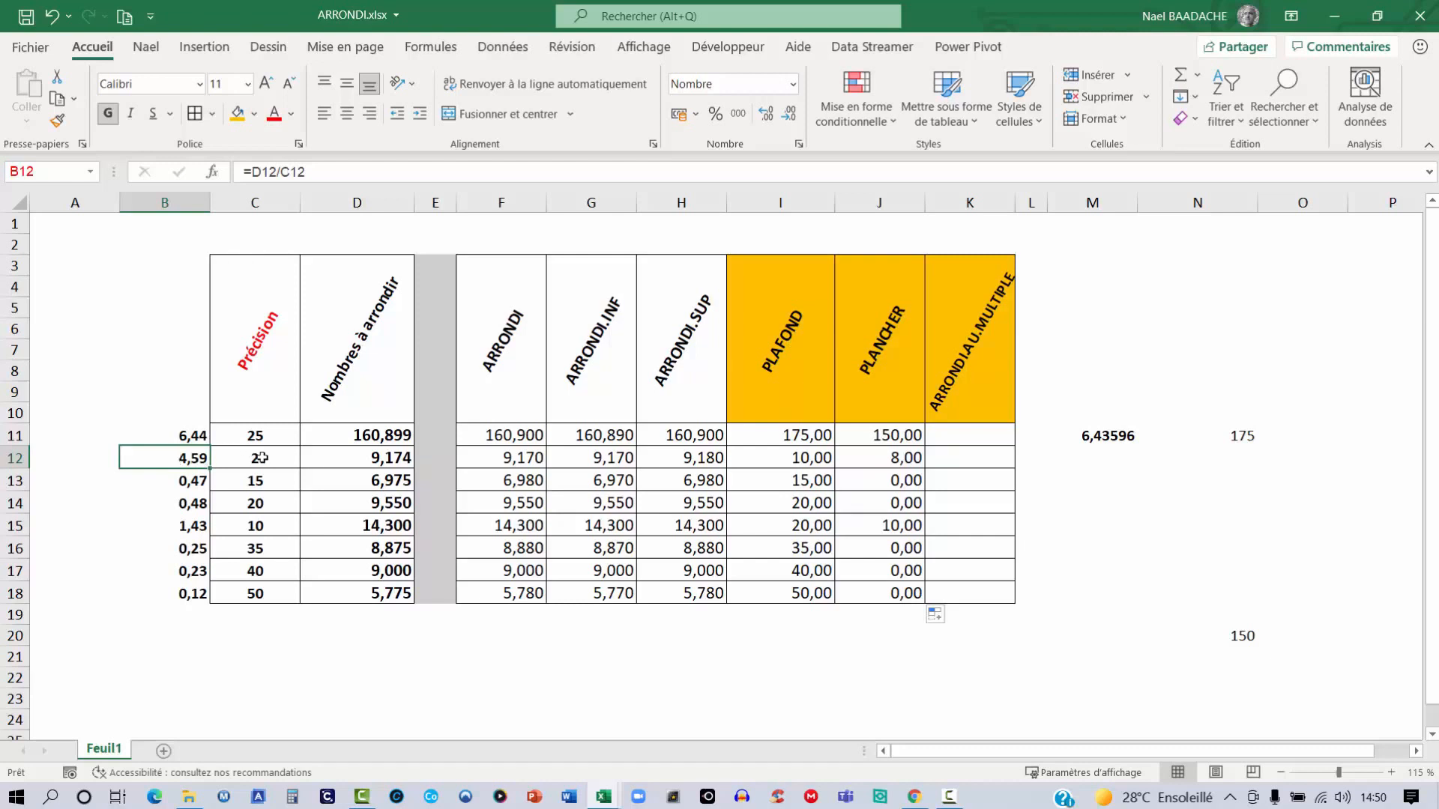
pyautogui.click(886, 464)
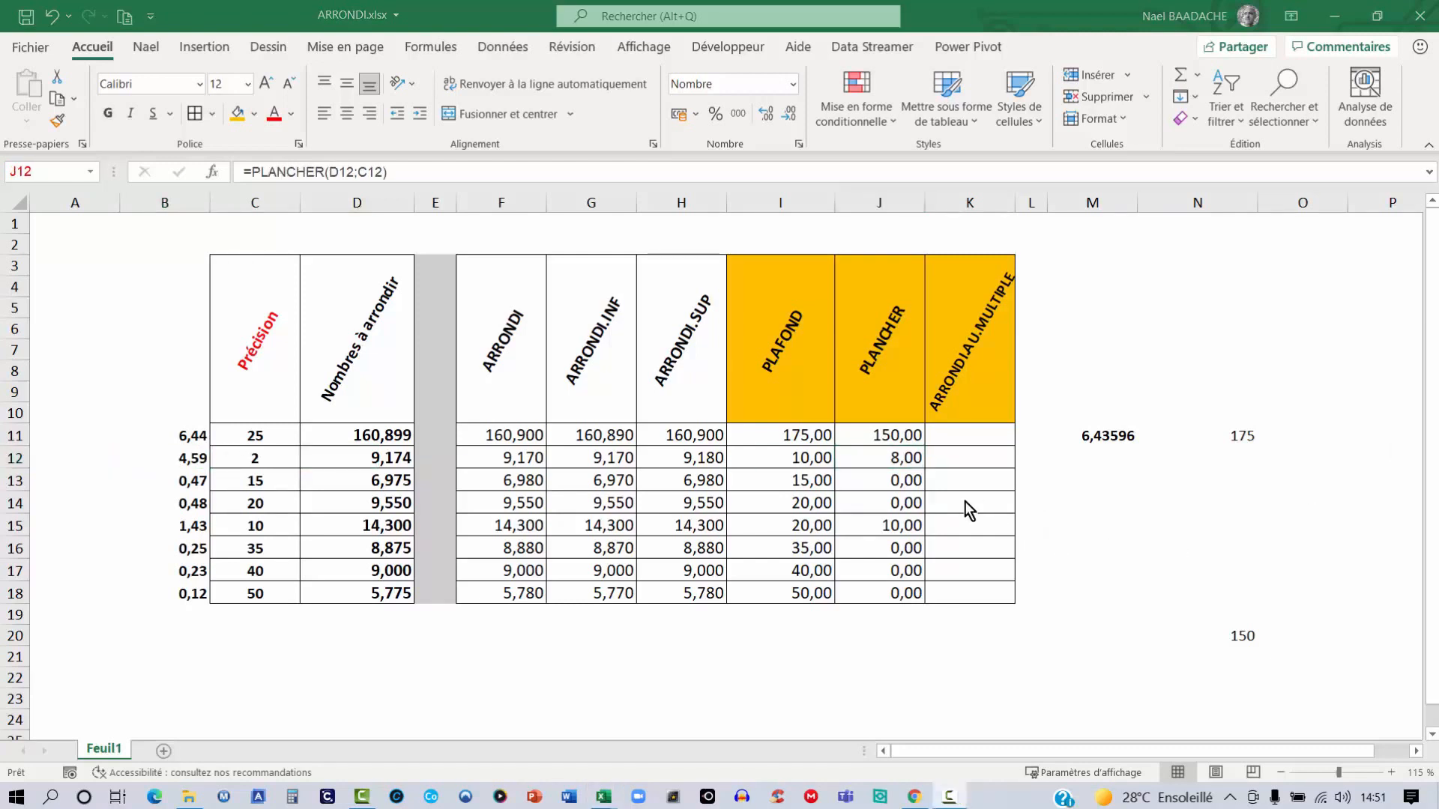
# Step: Inspect the PLANCHER result in J13 against the number in D13 and the quotient in B13
pyautogui.click(897, 436)
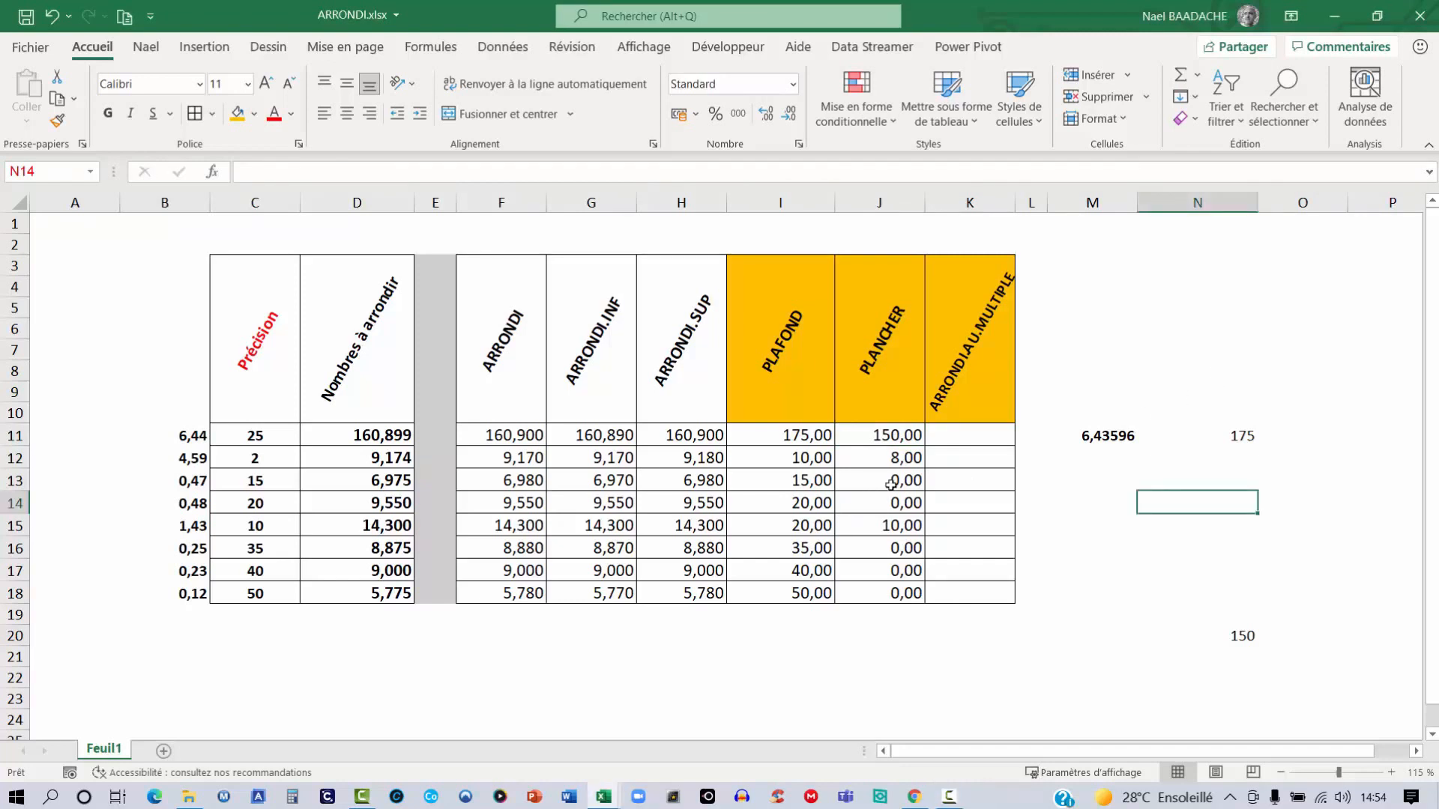
pyautogui.click(880, 481)
pyautogui.click(382, 480)
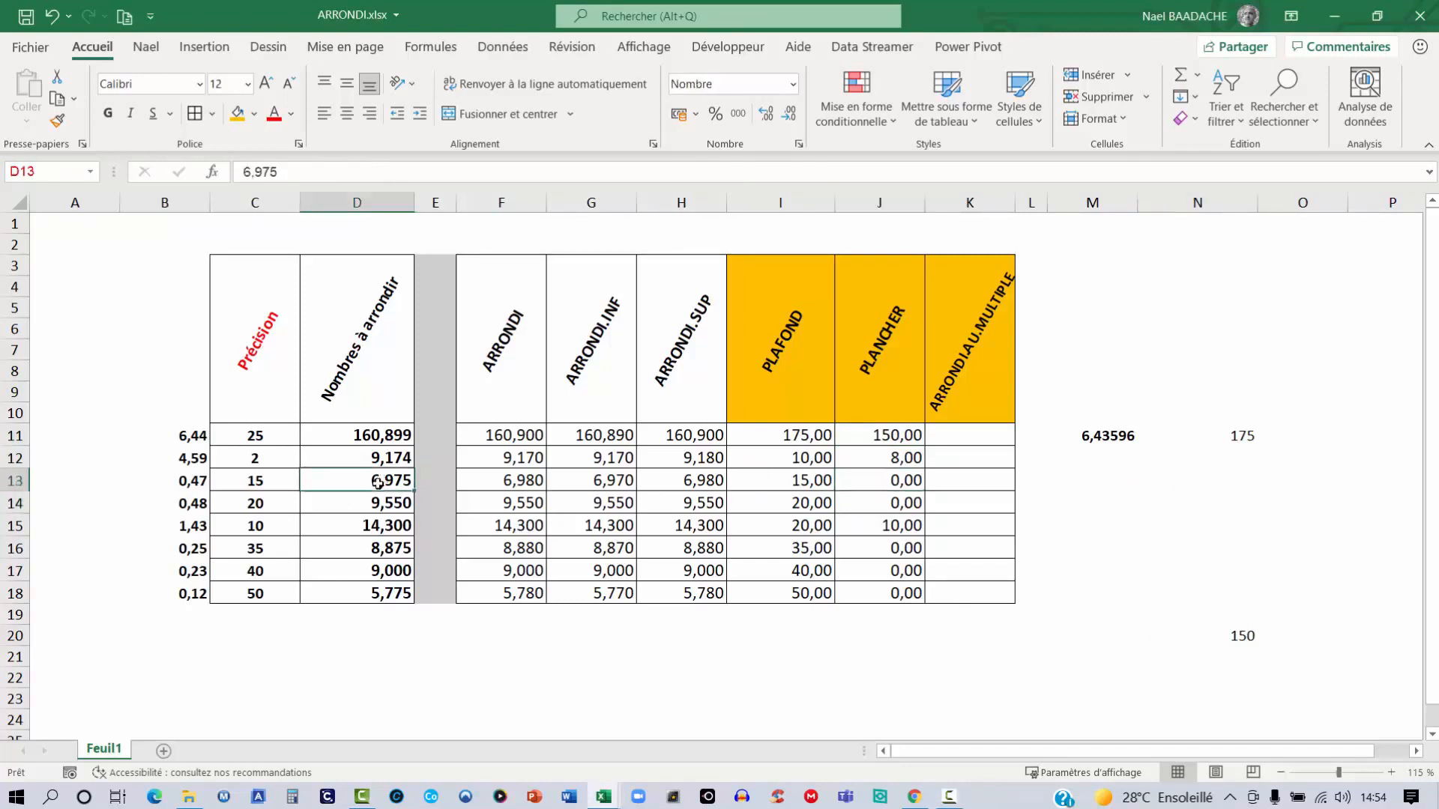
pyautogui.click(895, 481)
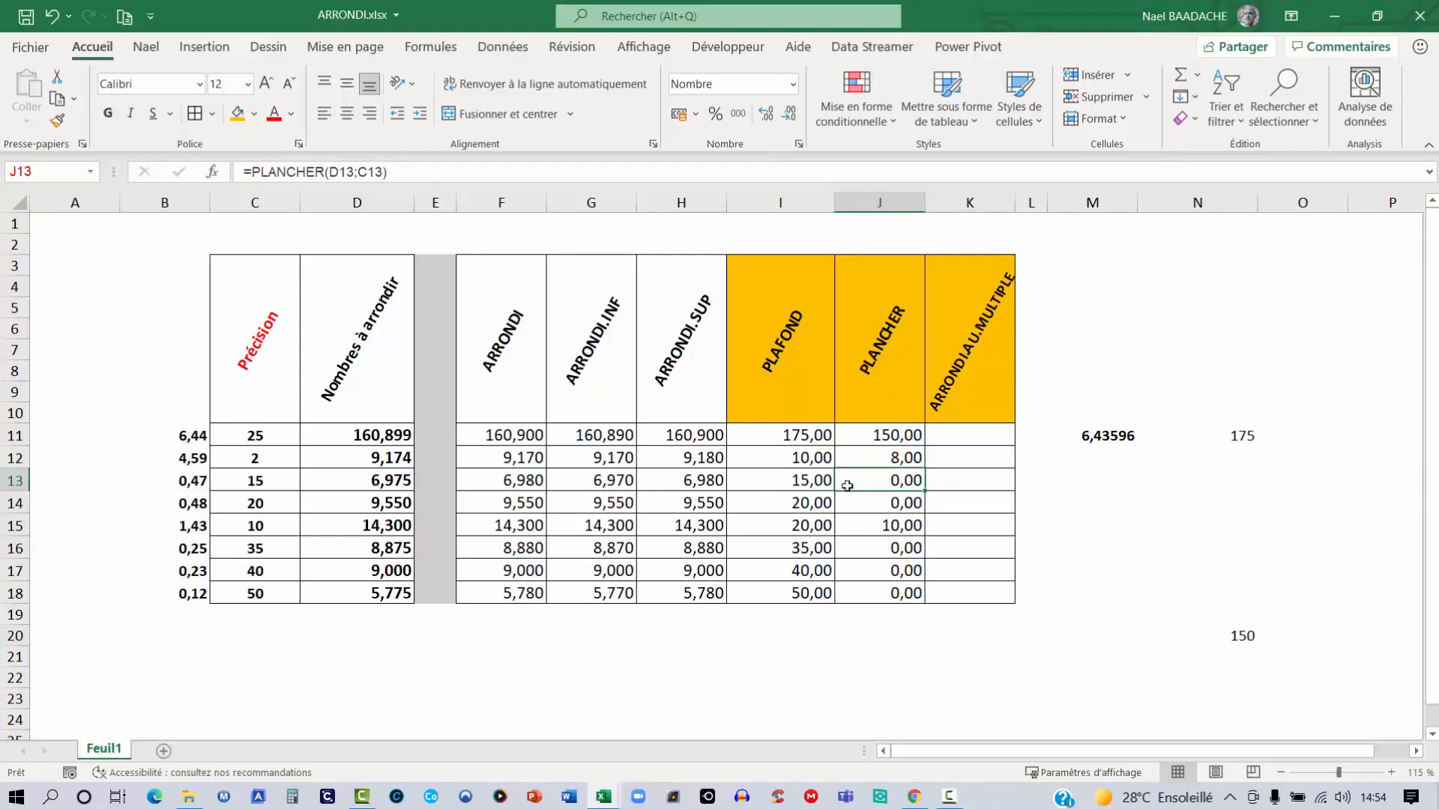
pyautogui.click(205, 481)
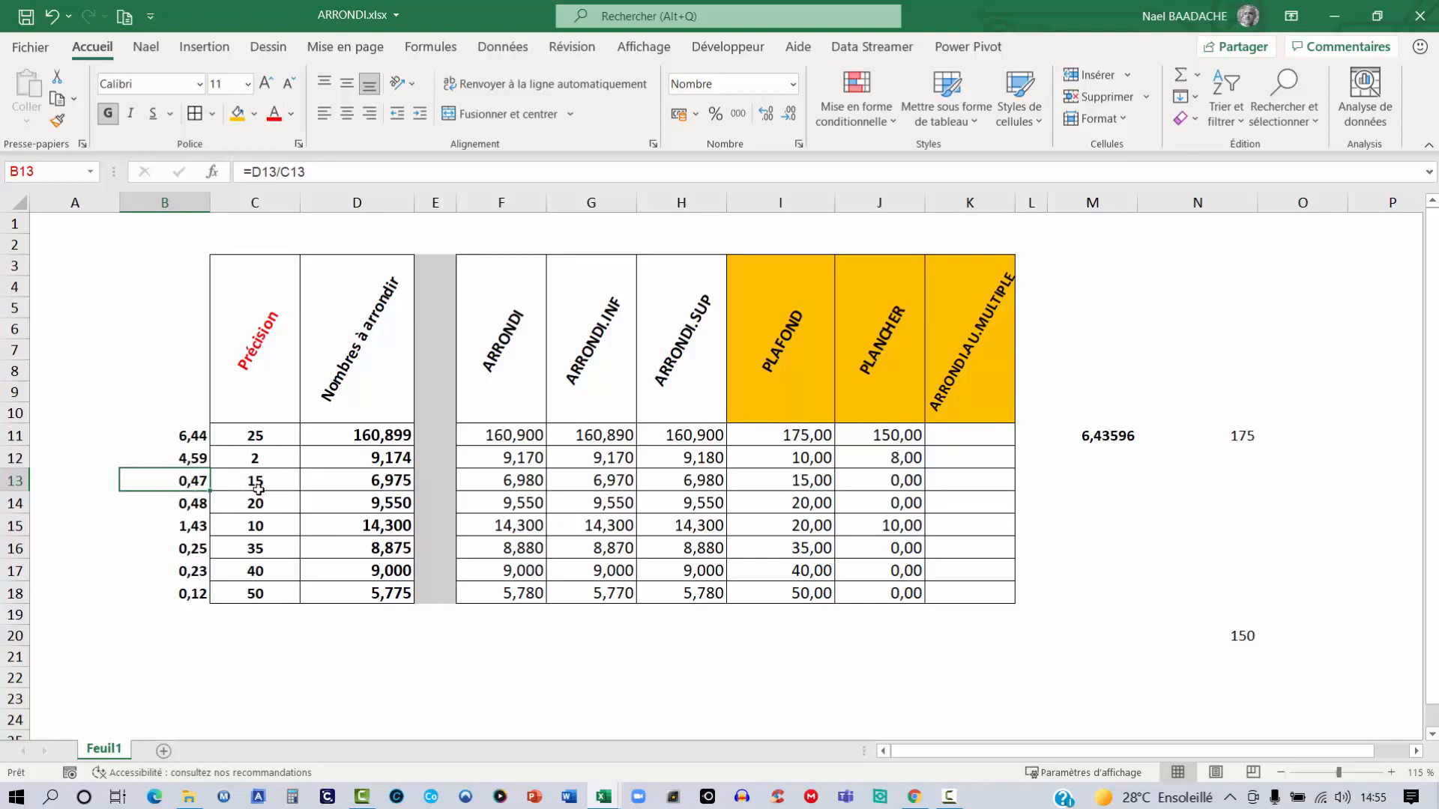
pyautogui.click(910, 484)
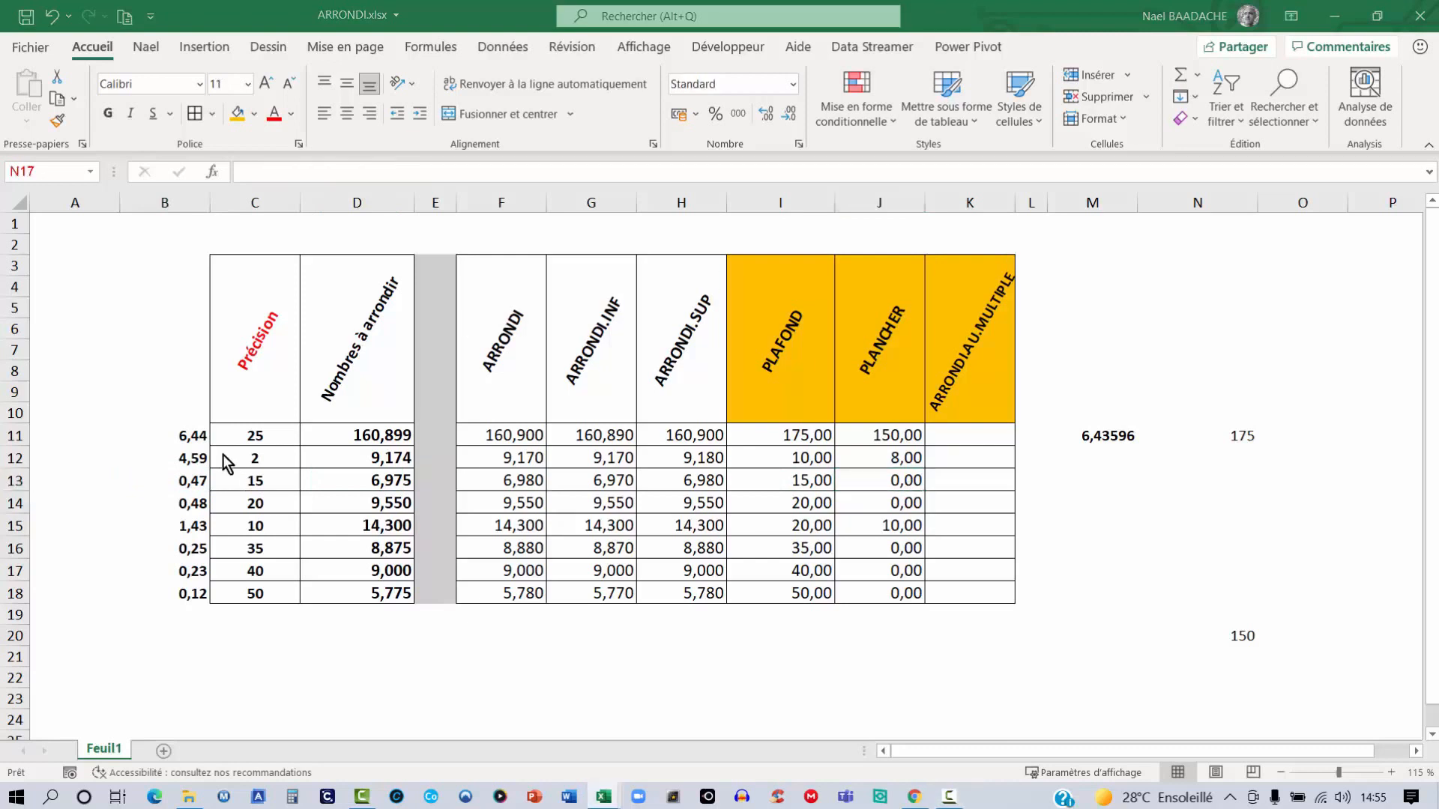
# Step: Review the quotients in B11:B18 with their numbers and precisions, comparing them with the PLAFOND and PLANCHER columns
pyautogui.moveTo(195, 436); pyautogui.dragTo(193, 593)
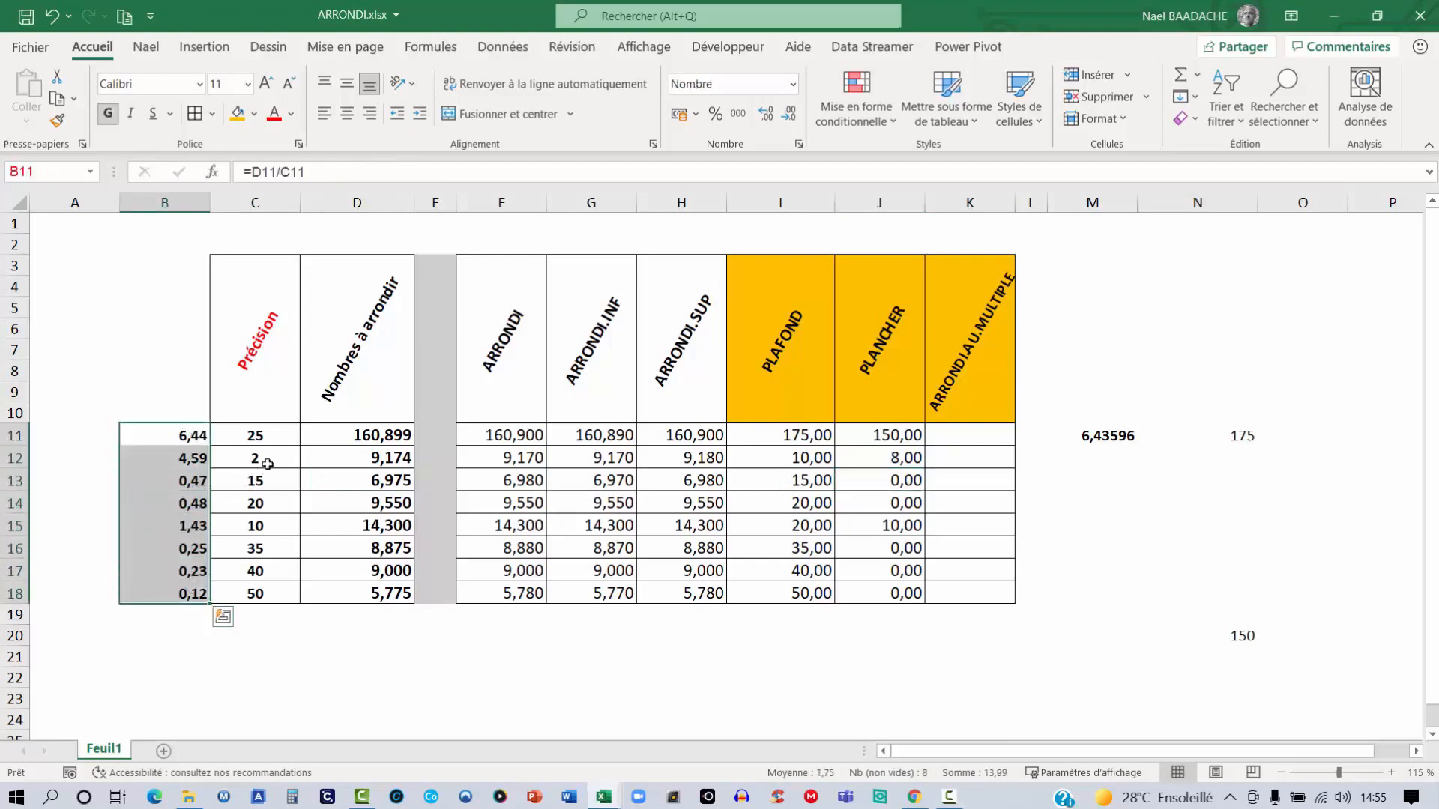
pyautogui.click(398, 436)
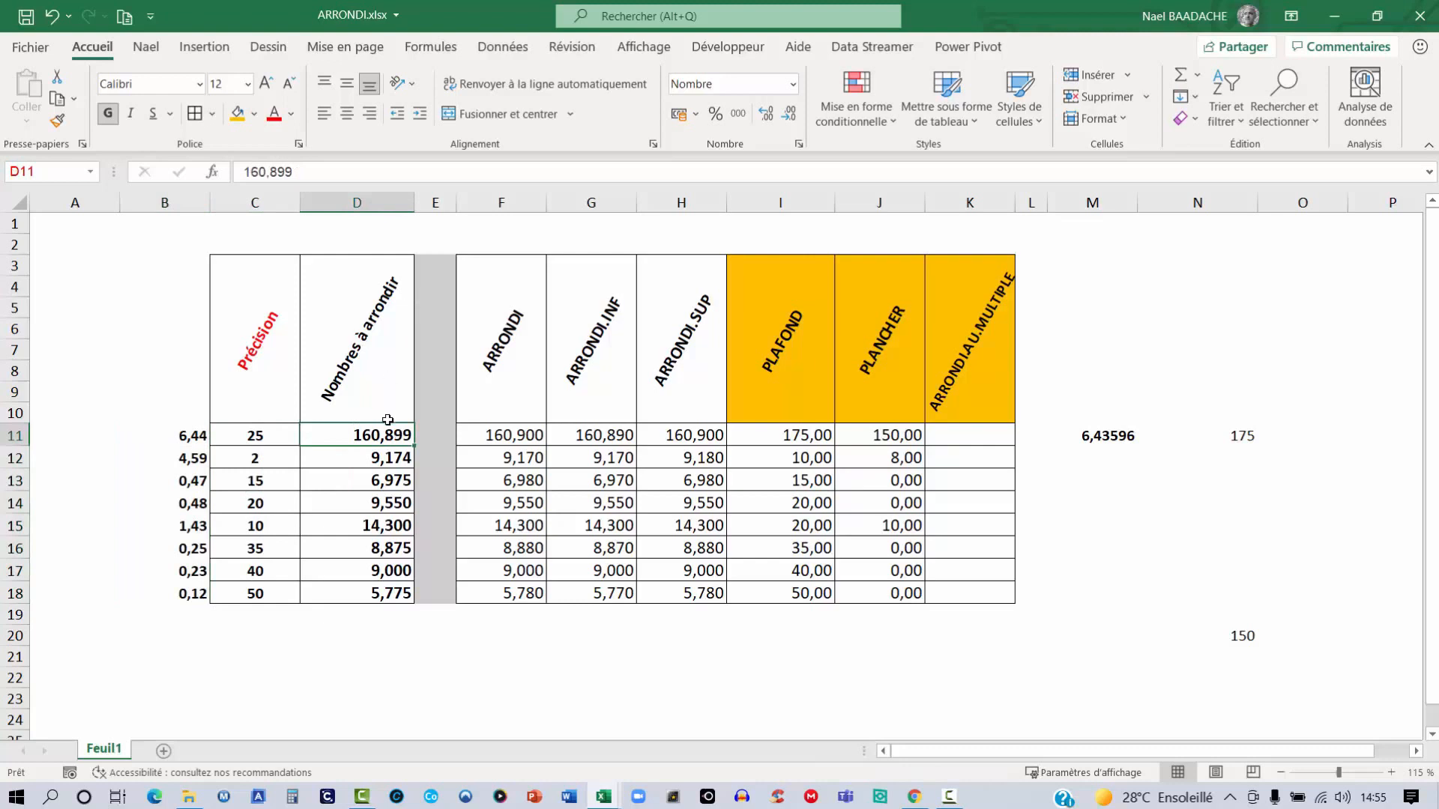
pyautogui.click(260, 436)
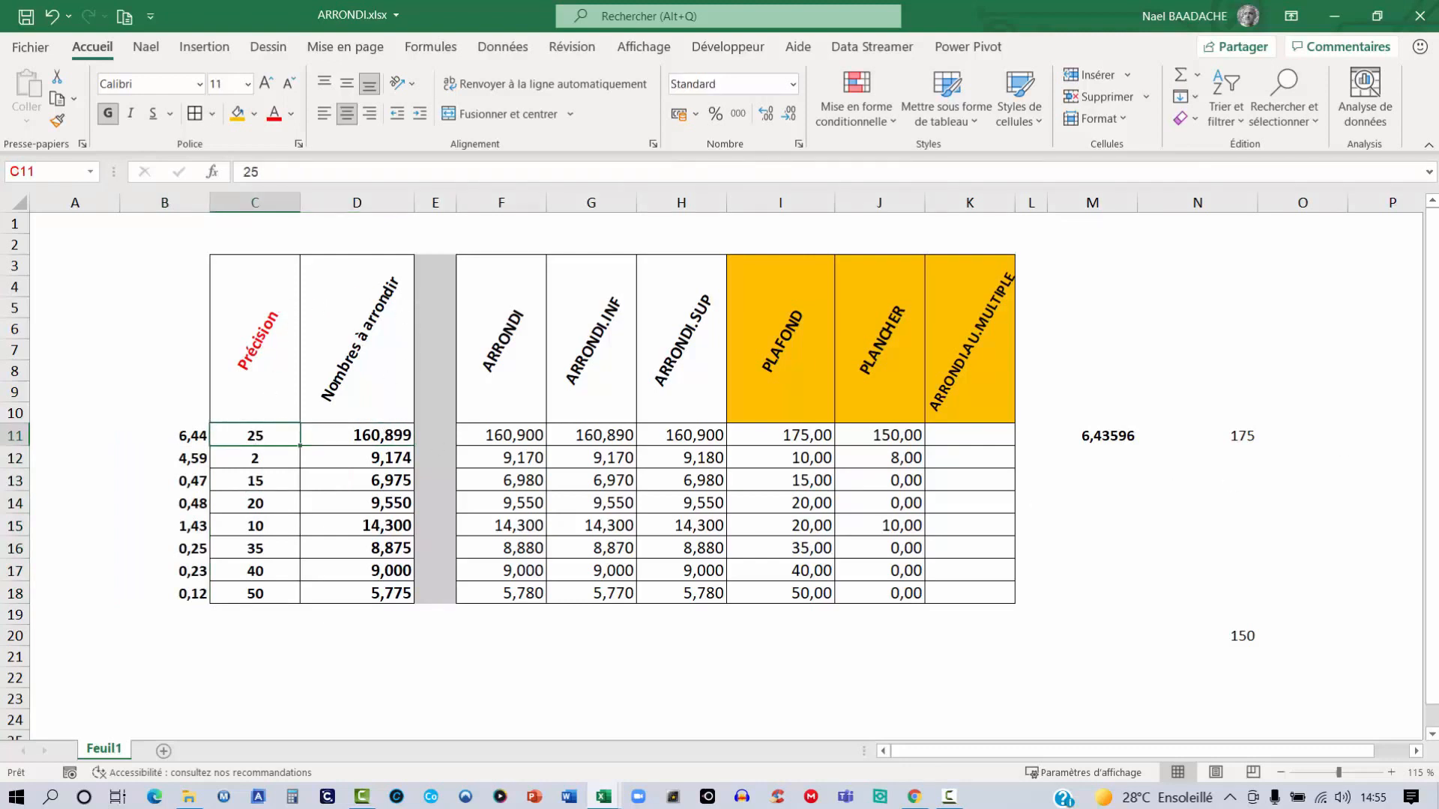
pyautogui.click(976, 433)
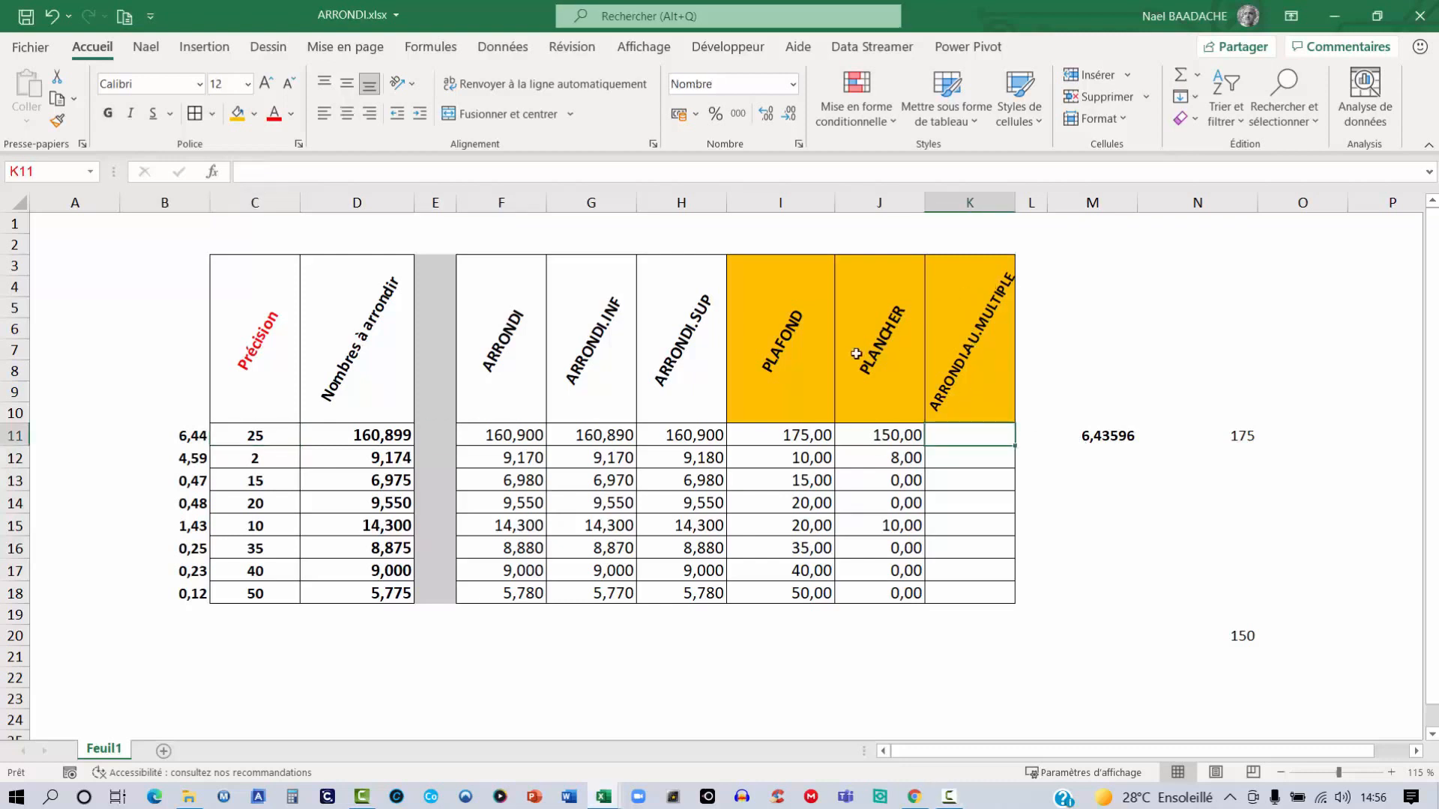
pyautogui.click(790, 339)
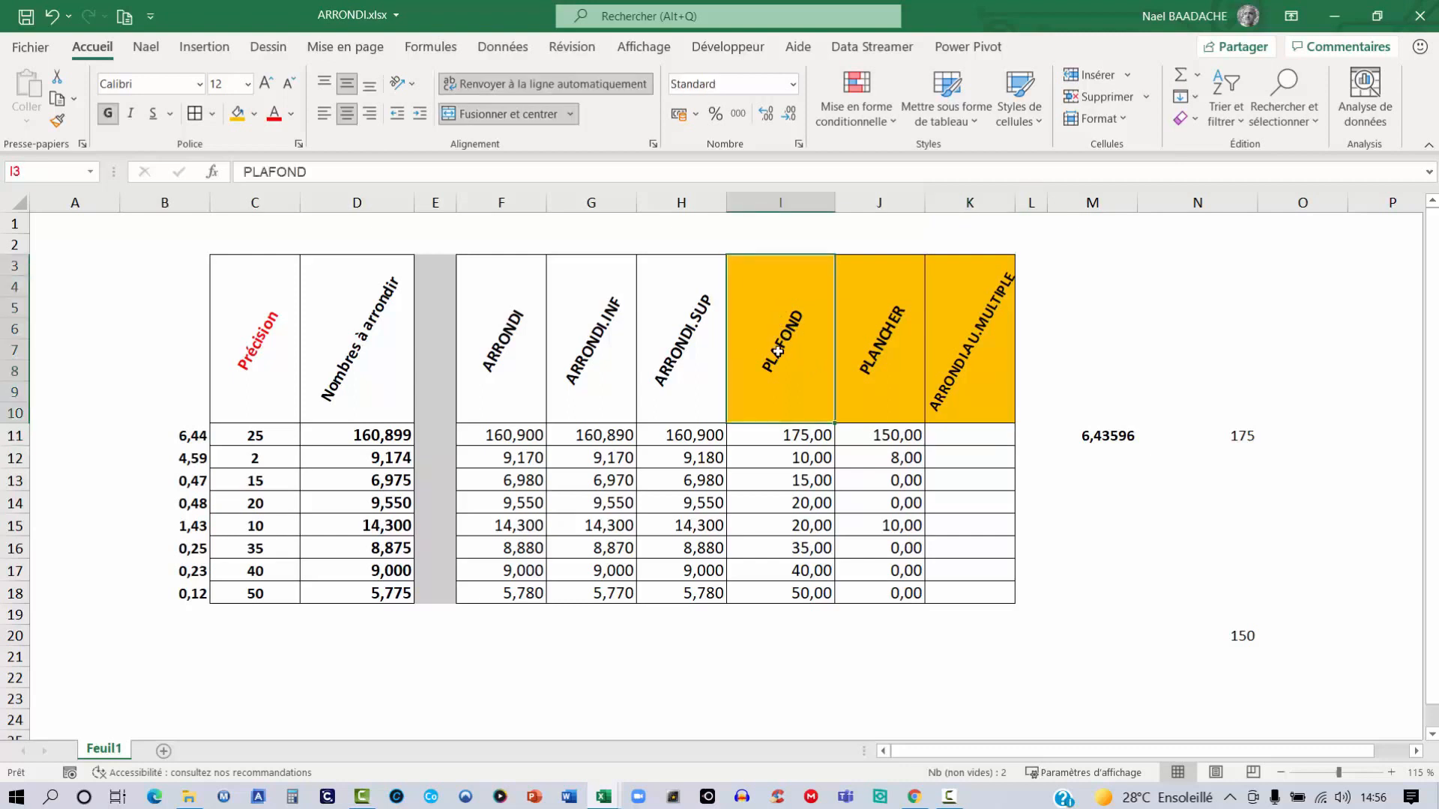
pyautogui.click(875, 359)
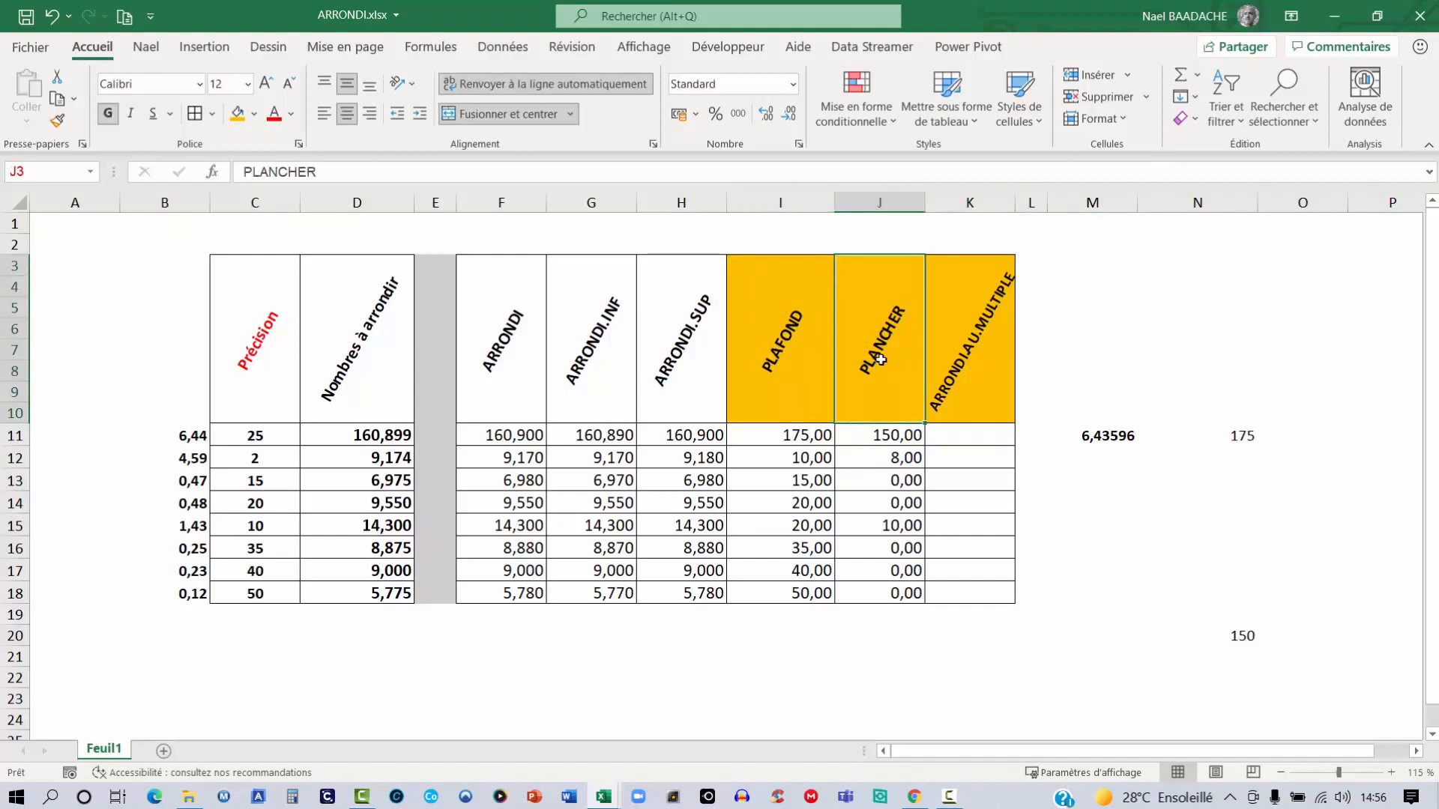
pyautogui.click(193, 438)
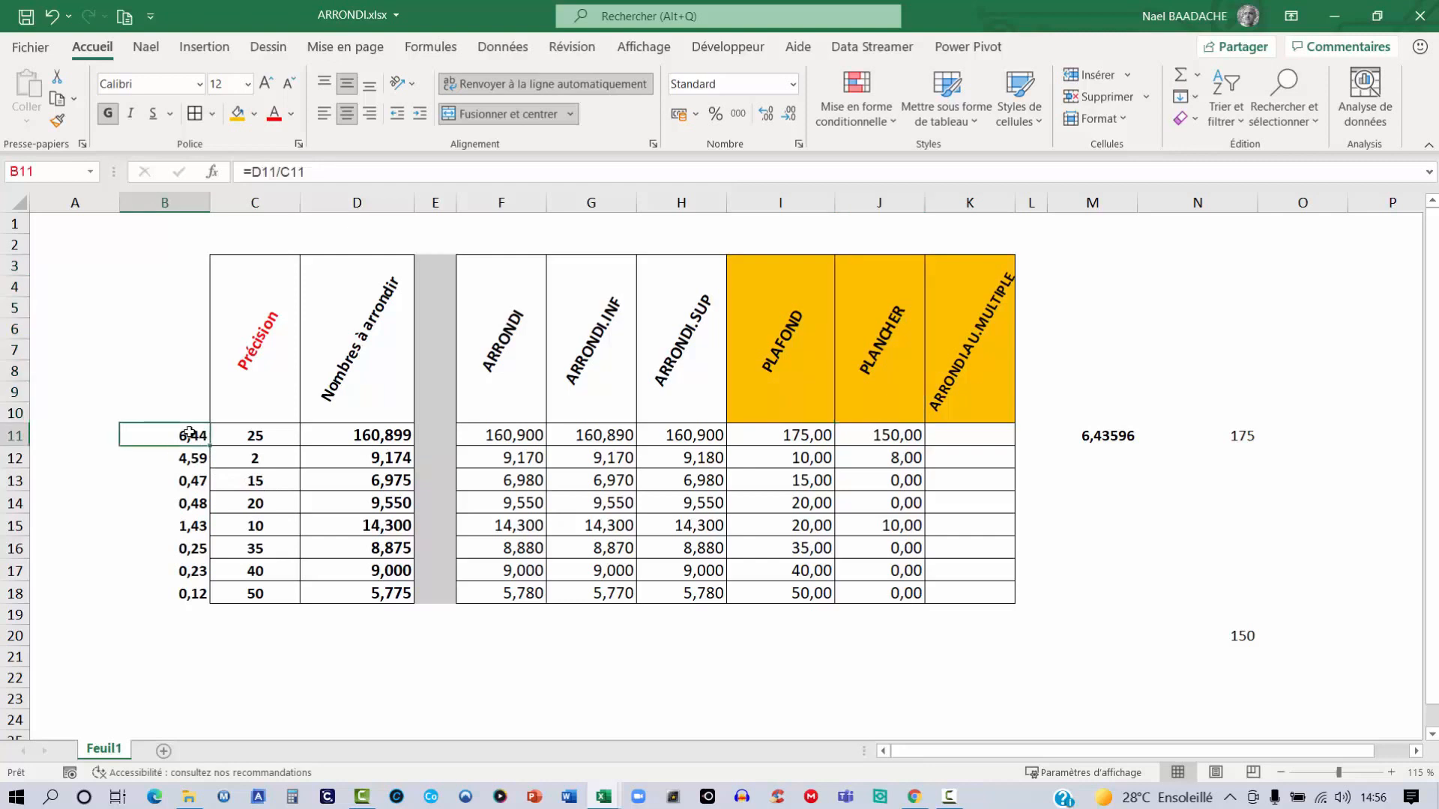
pyautogui.moveTo(187, 445); pyautogui.dragTo(191, 593)
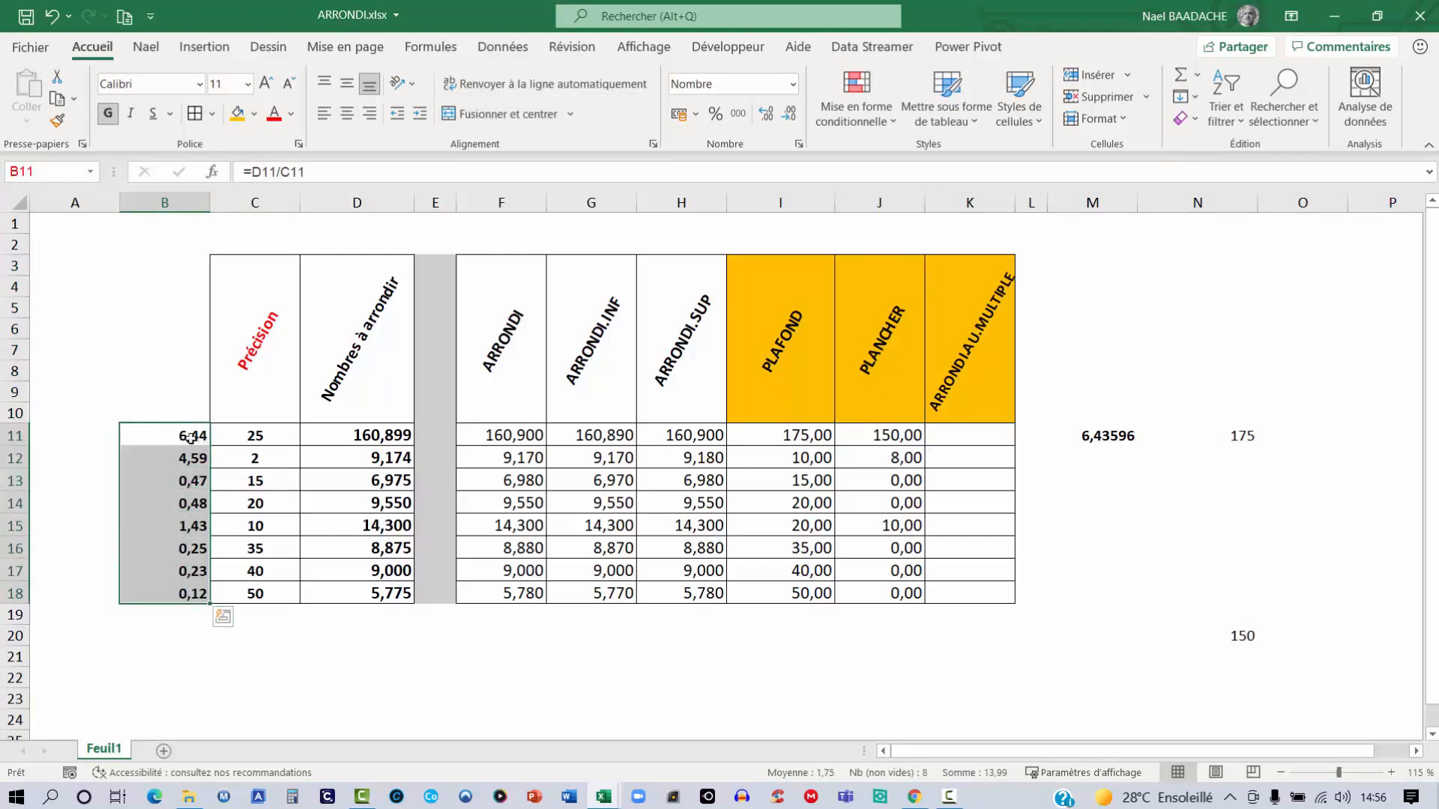
pyautogui.click(195, 439)
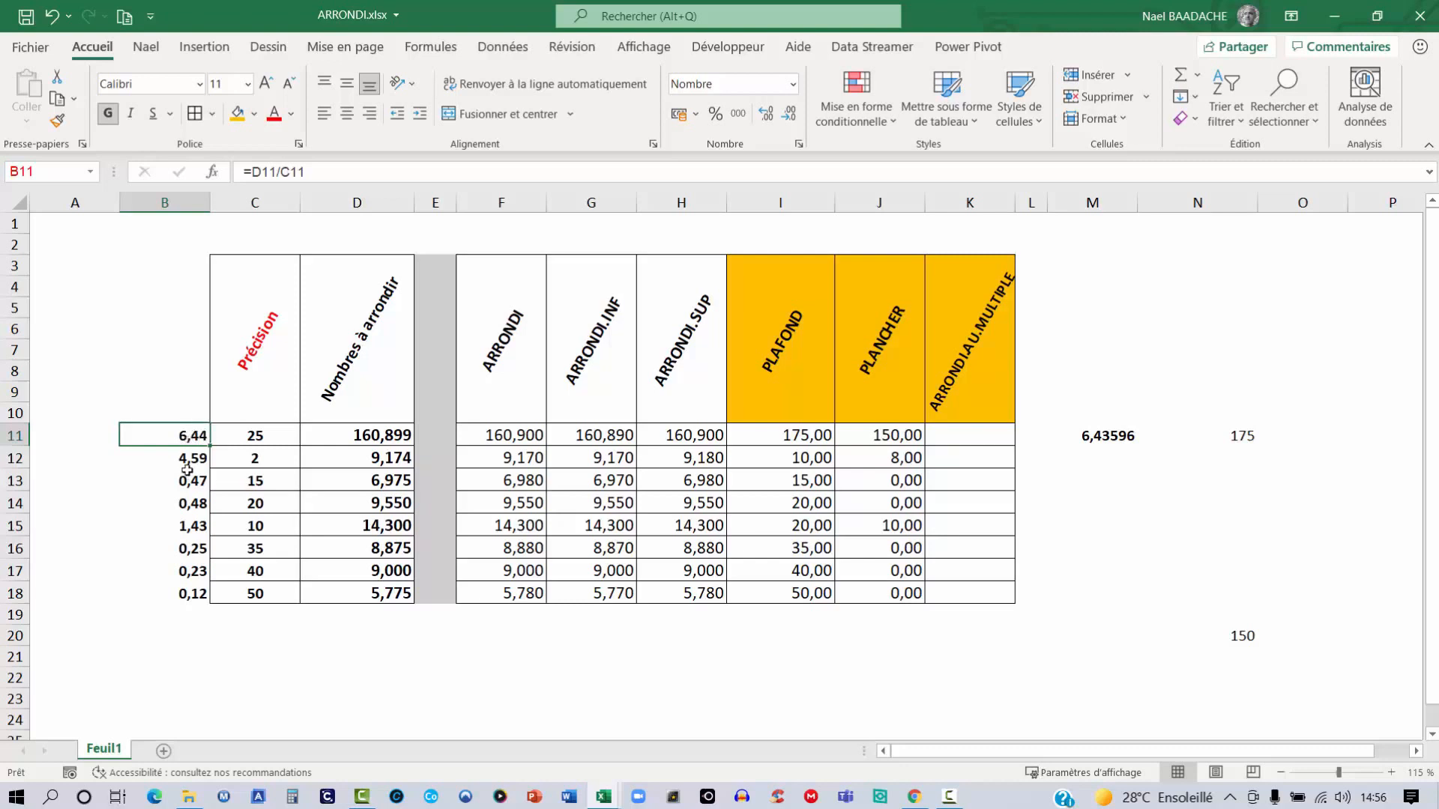
pyautogui.click(184, 459)
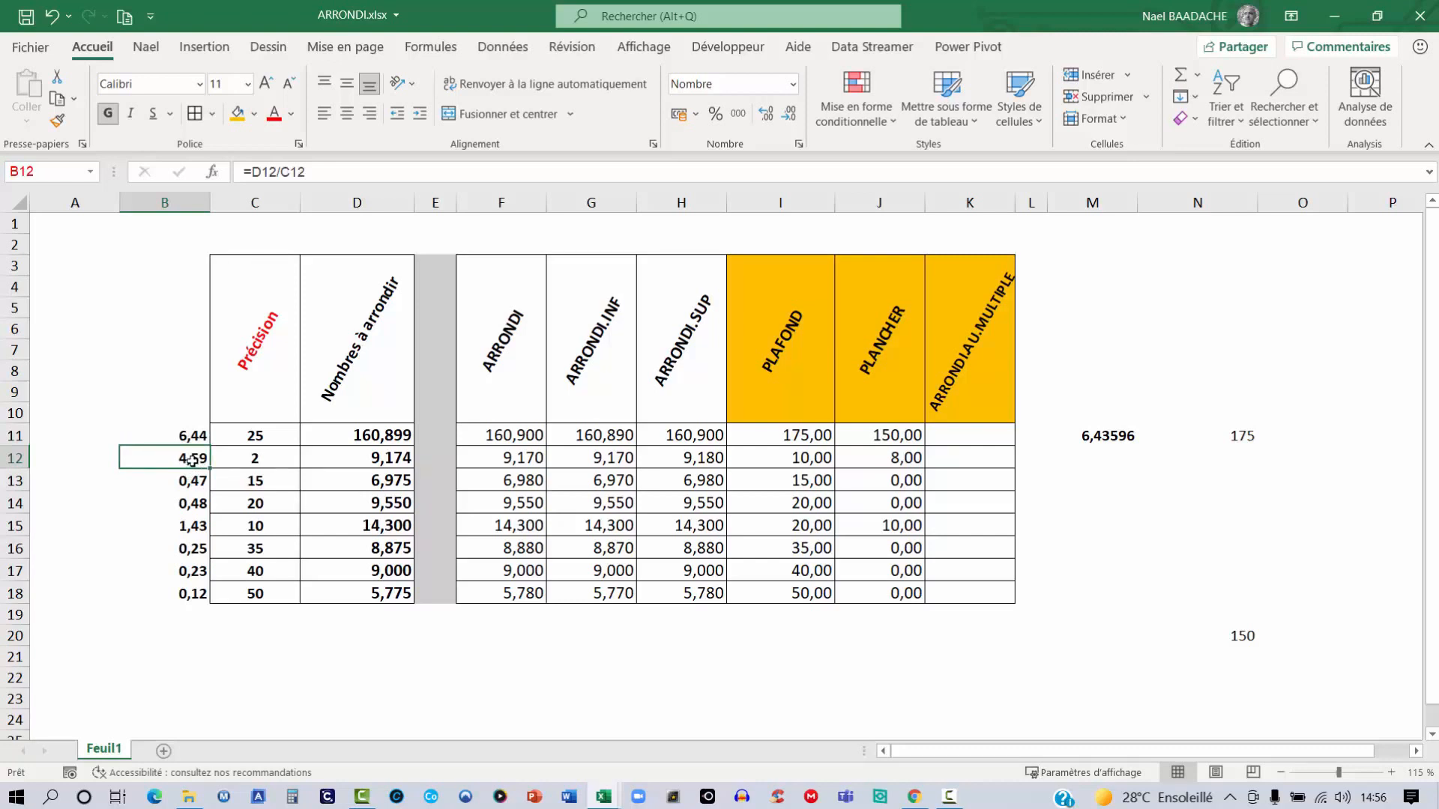
# Step: Enter =ARRONDI.AU.MULTIPLE(D11;C11) in cell K11 to round the number in D11 to the nearest multiple of its precision
pyautogui.click(969, 437)
pyautogui.write('=arron')
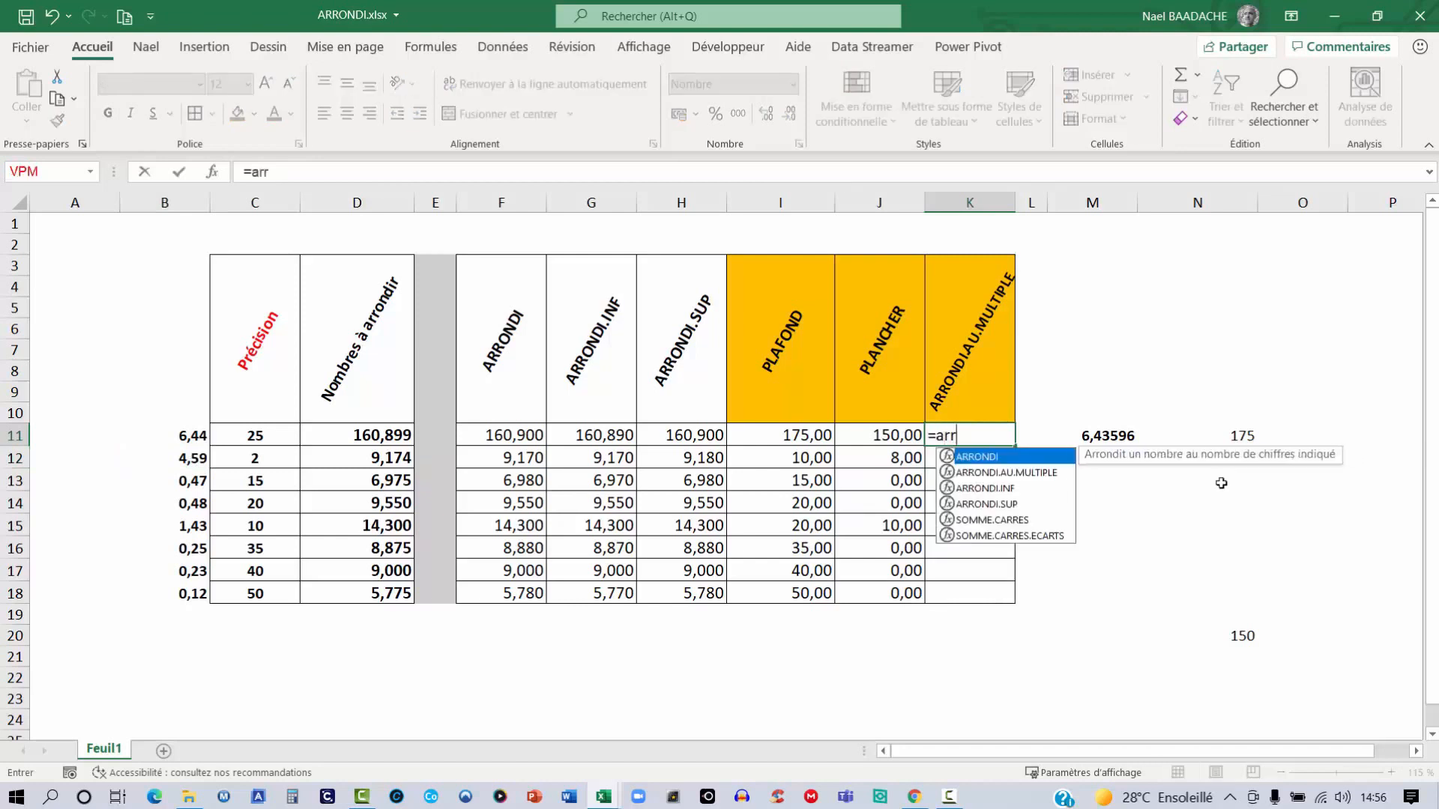
pyautogui.doubleClick(1015, 472)
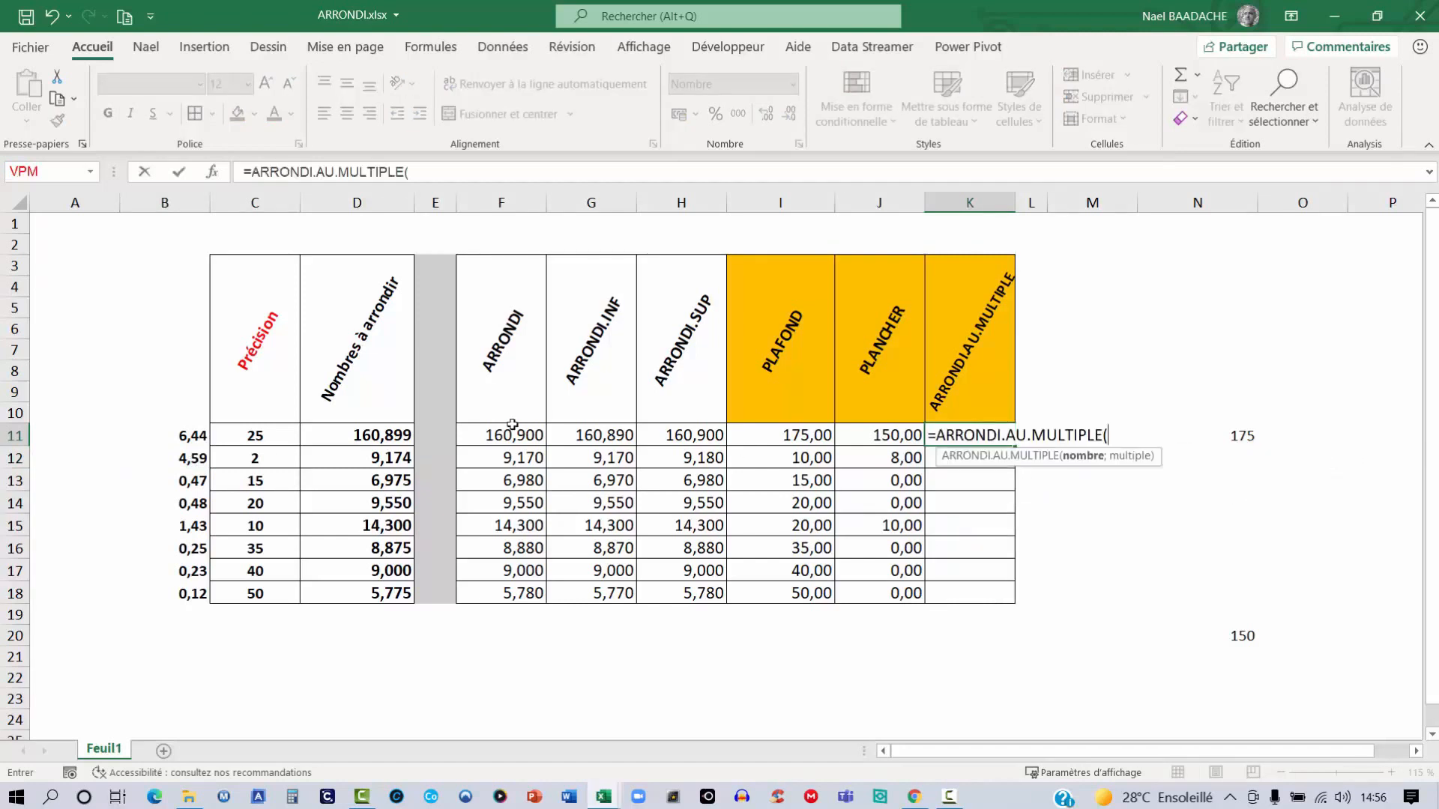
pyautogui.click(361, 437)
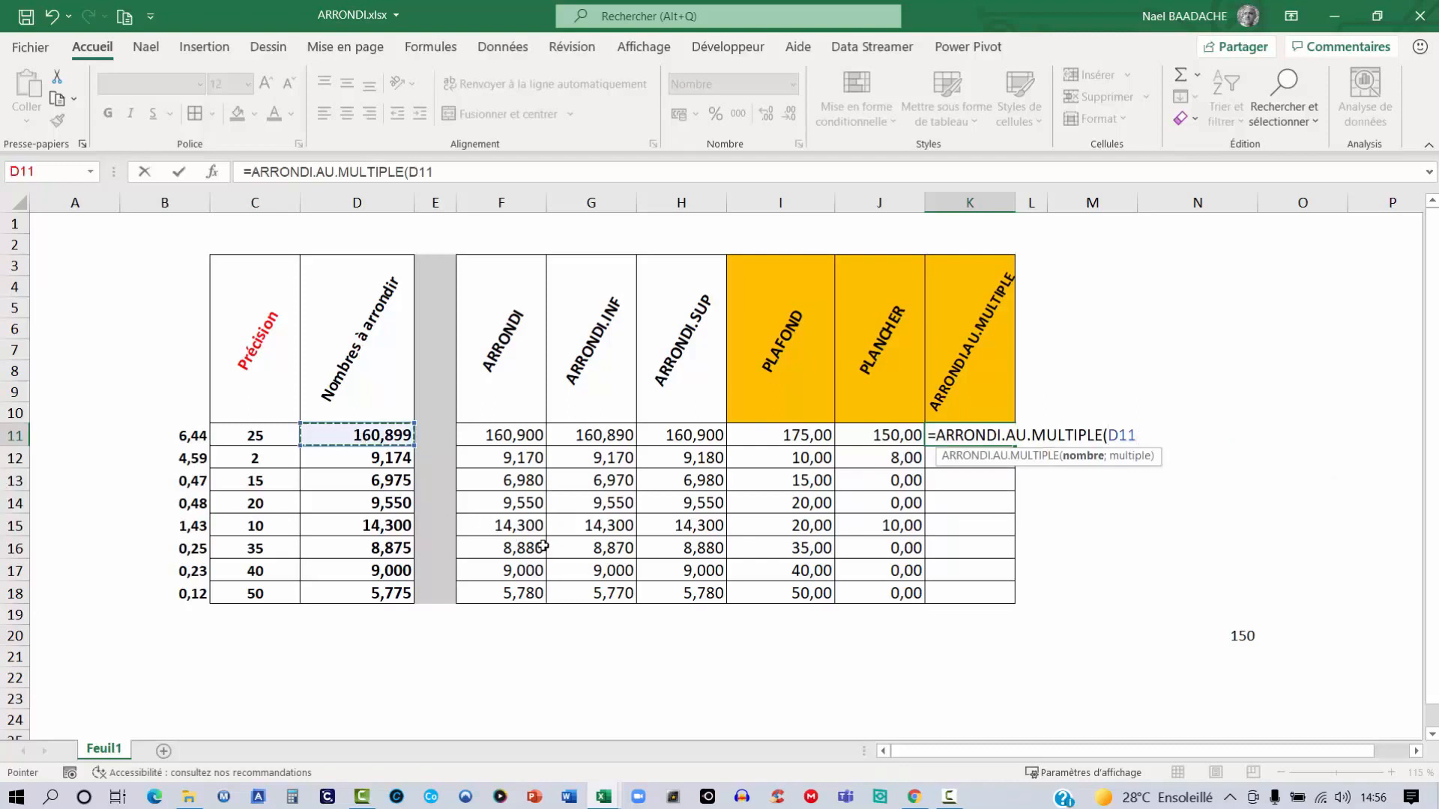
pyautogui.write(';')
pyautogui.click(269, 436)
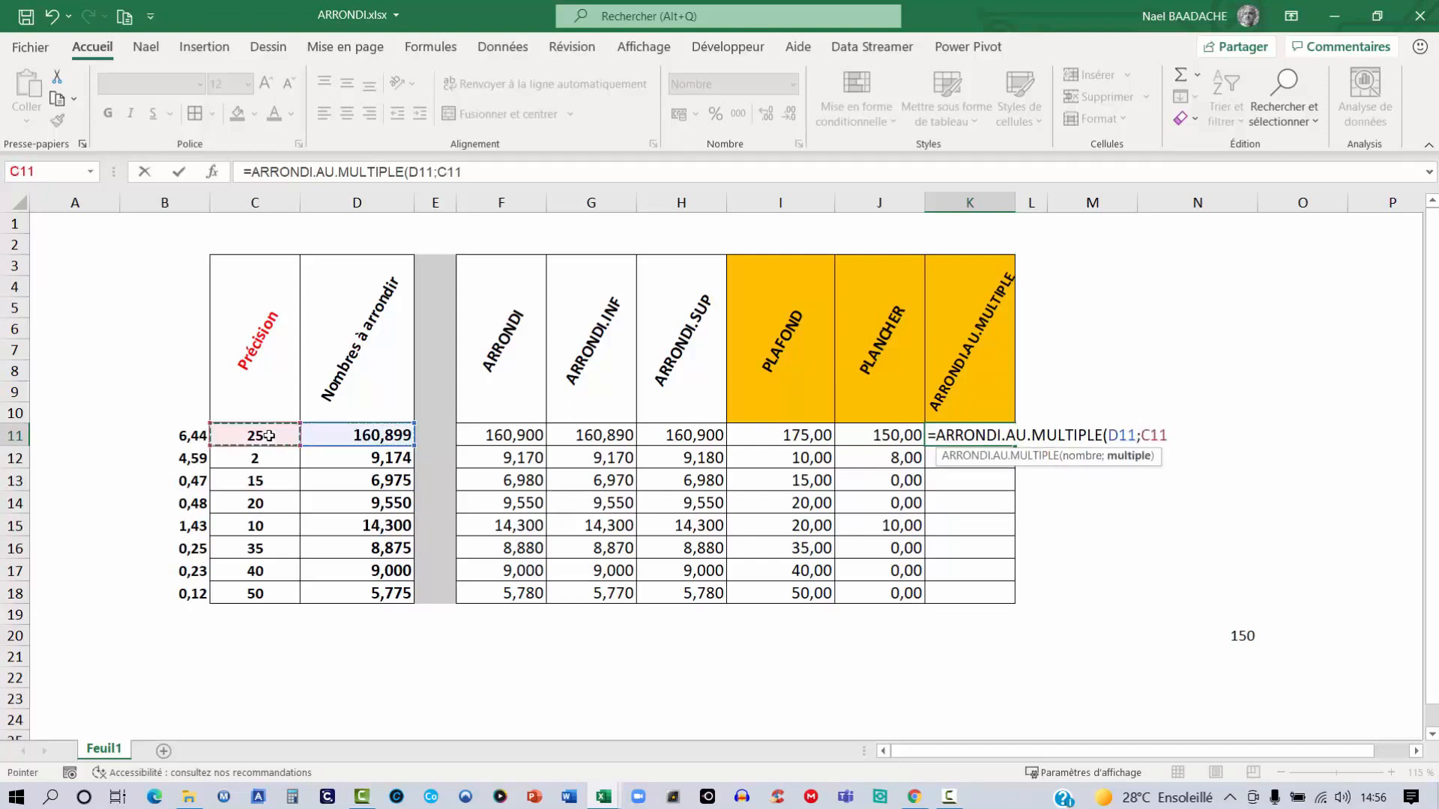
pyautogui.write(')')
pyautogui.press('Return')
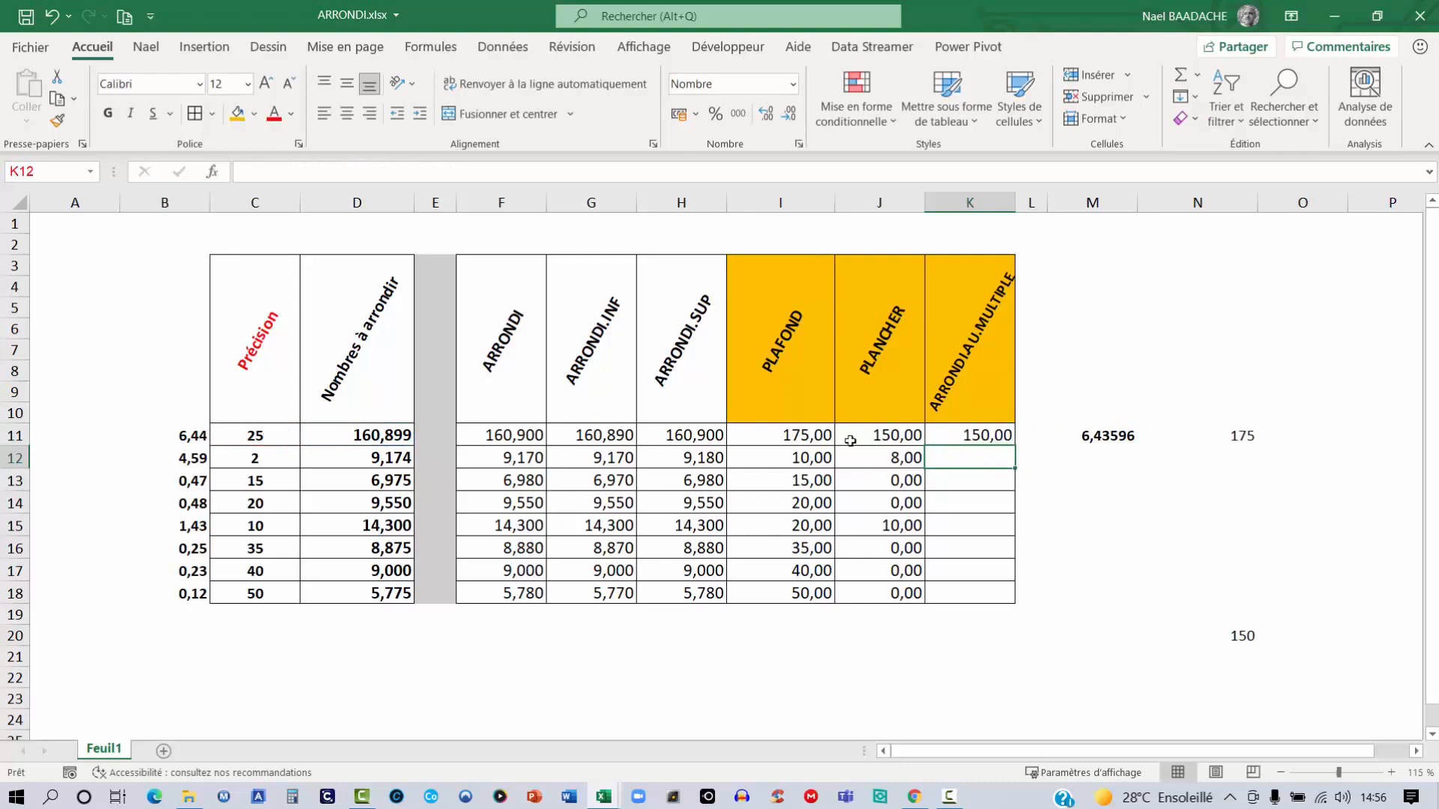
# Step: Fill the ARRONDI.AU.MULTIPLE formula from K11 down through K18
pyautogui.click(980, 440)
pyautogui.moveTo(1016, 447); pyautogui.dragTo(1014, 603)
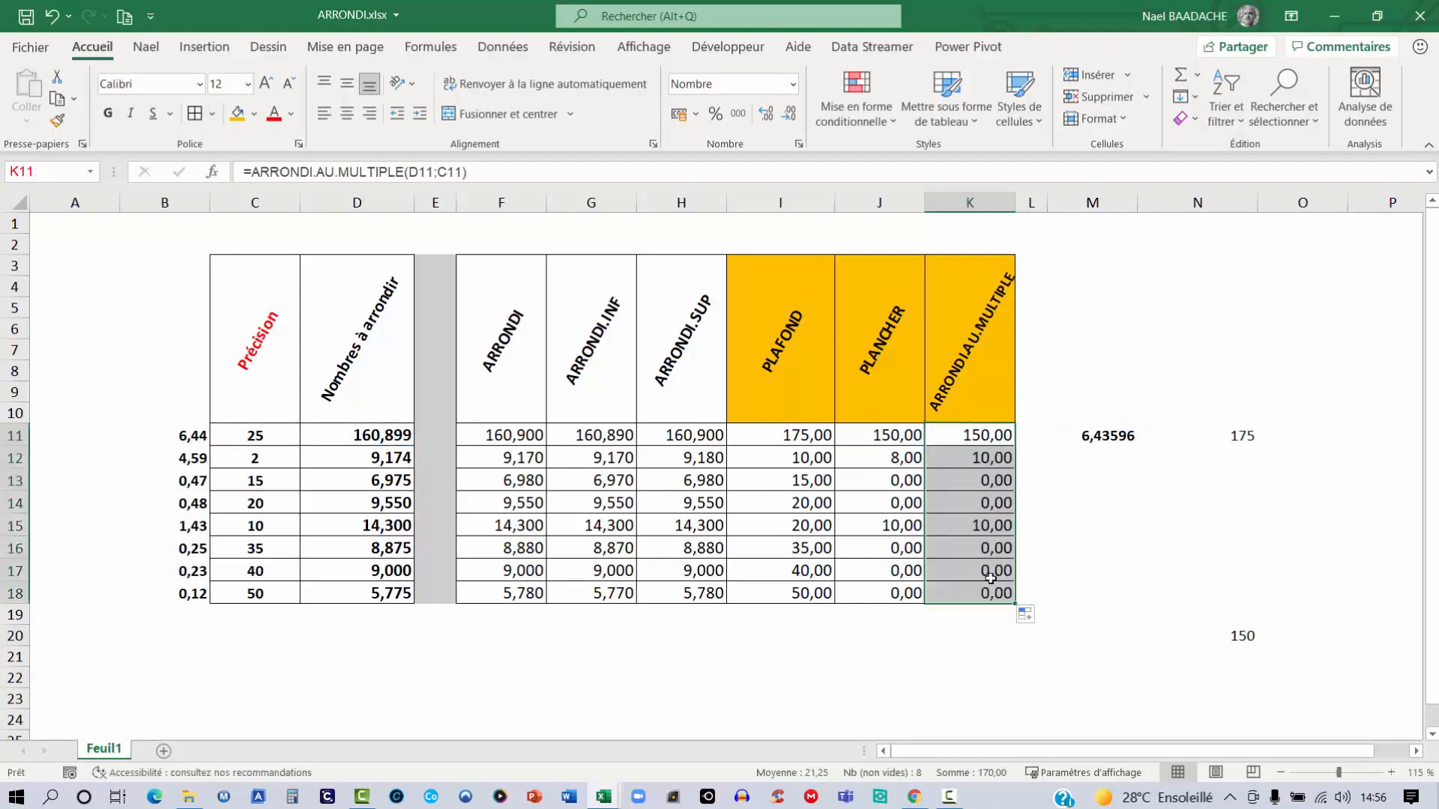
pyautogui.click(983, 434)
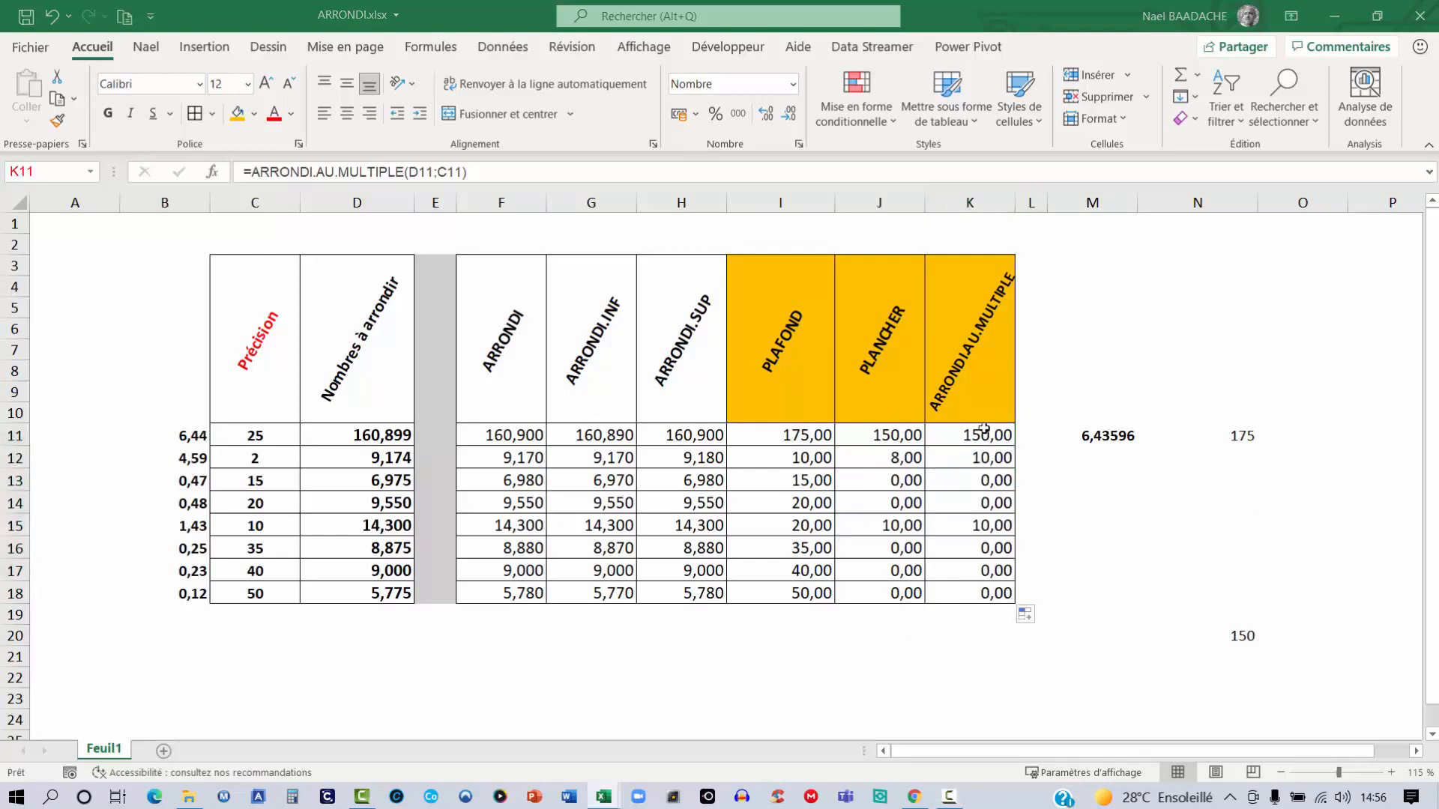
# Step: Check the quotient in B11 and enter the calculation +6*25 in cell N23 to verify the result in K11
pyautogui.click(182, 439)
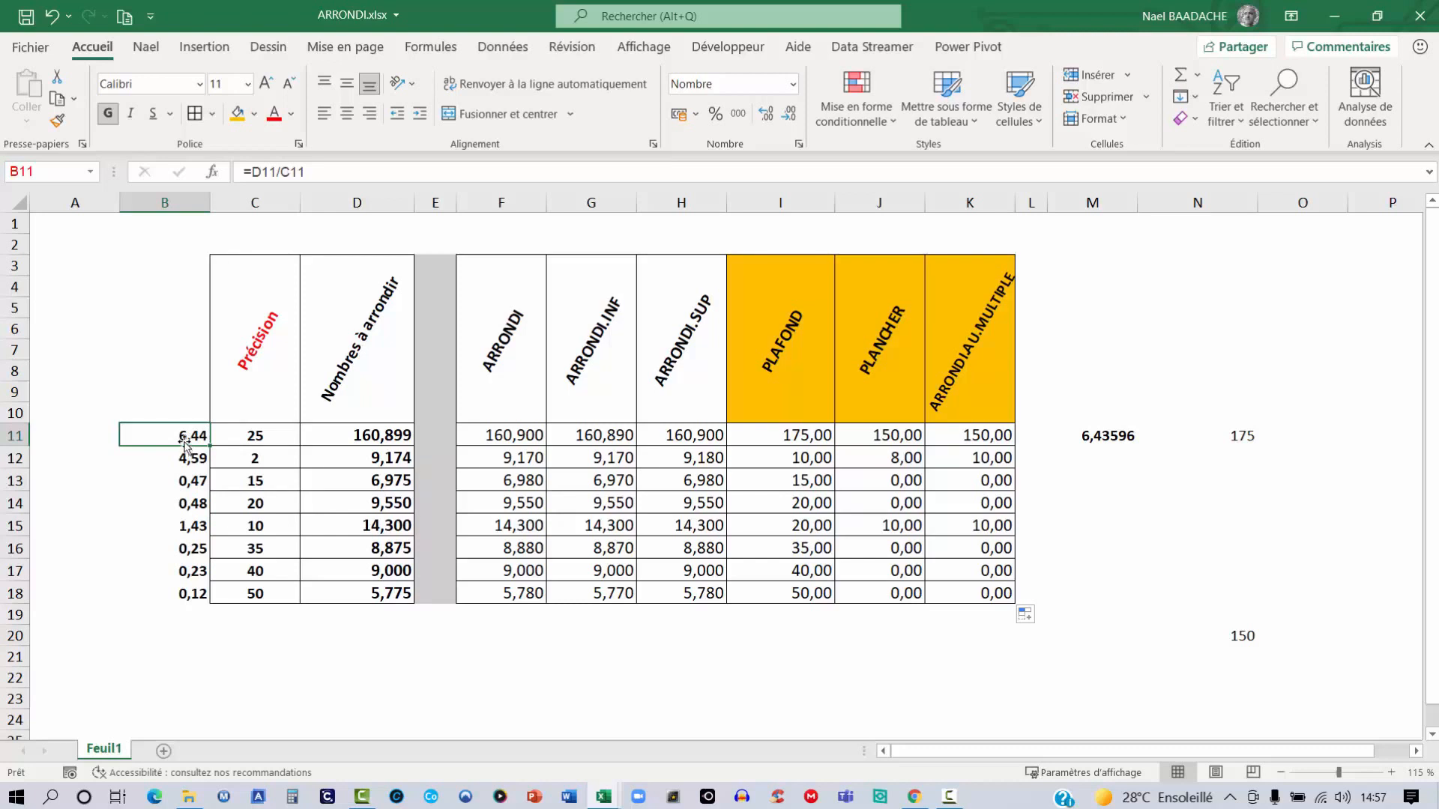
pyautogui.click(1178, 704)
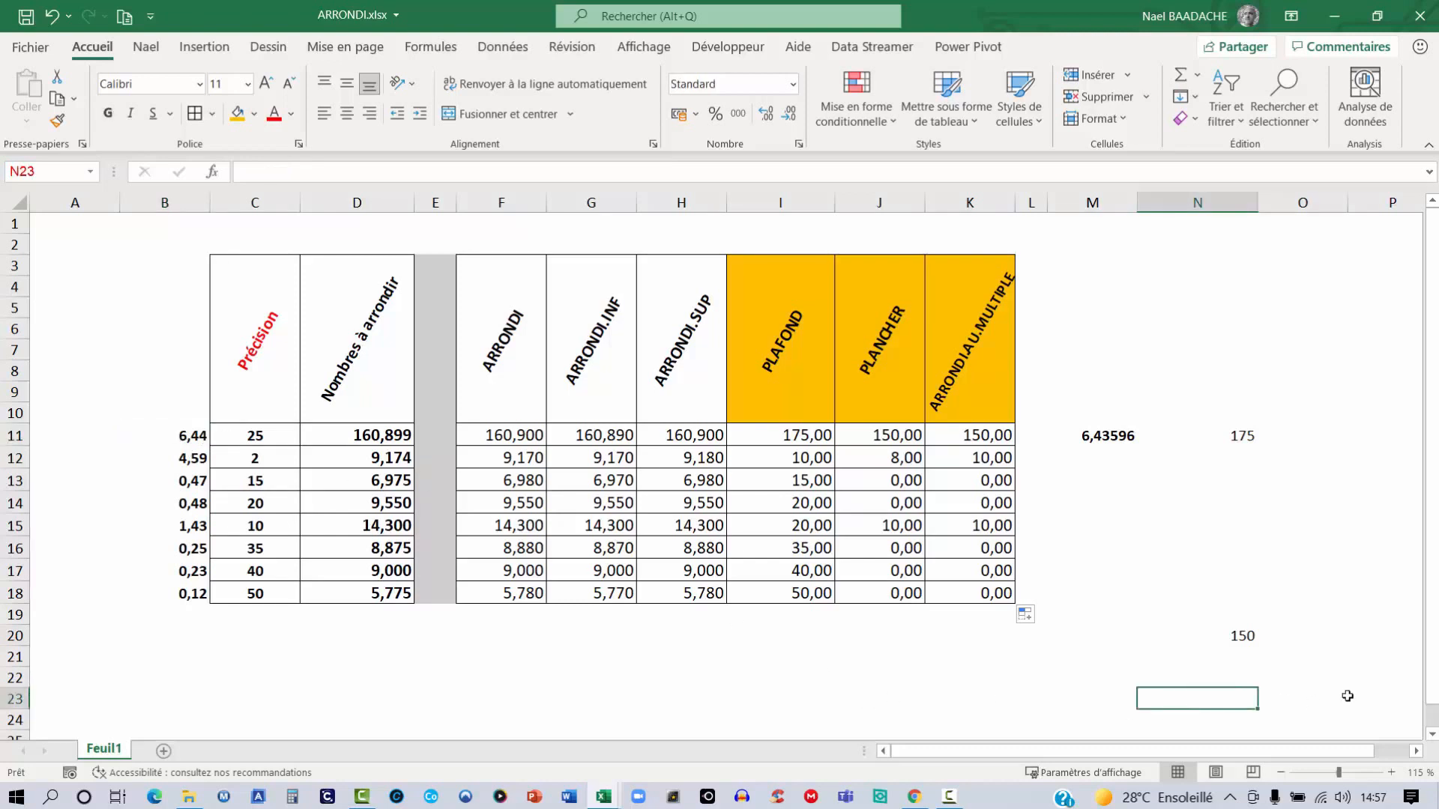
pyautogui.write('+6')
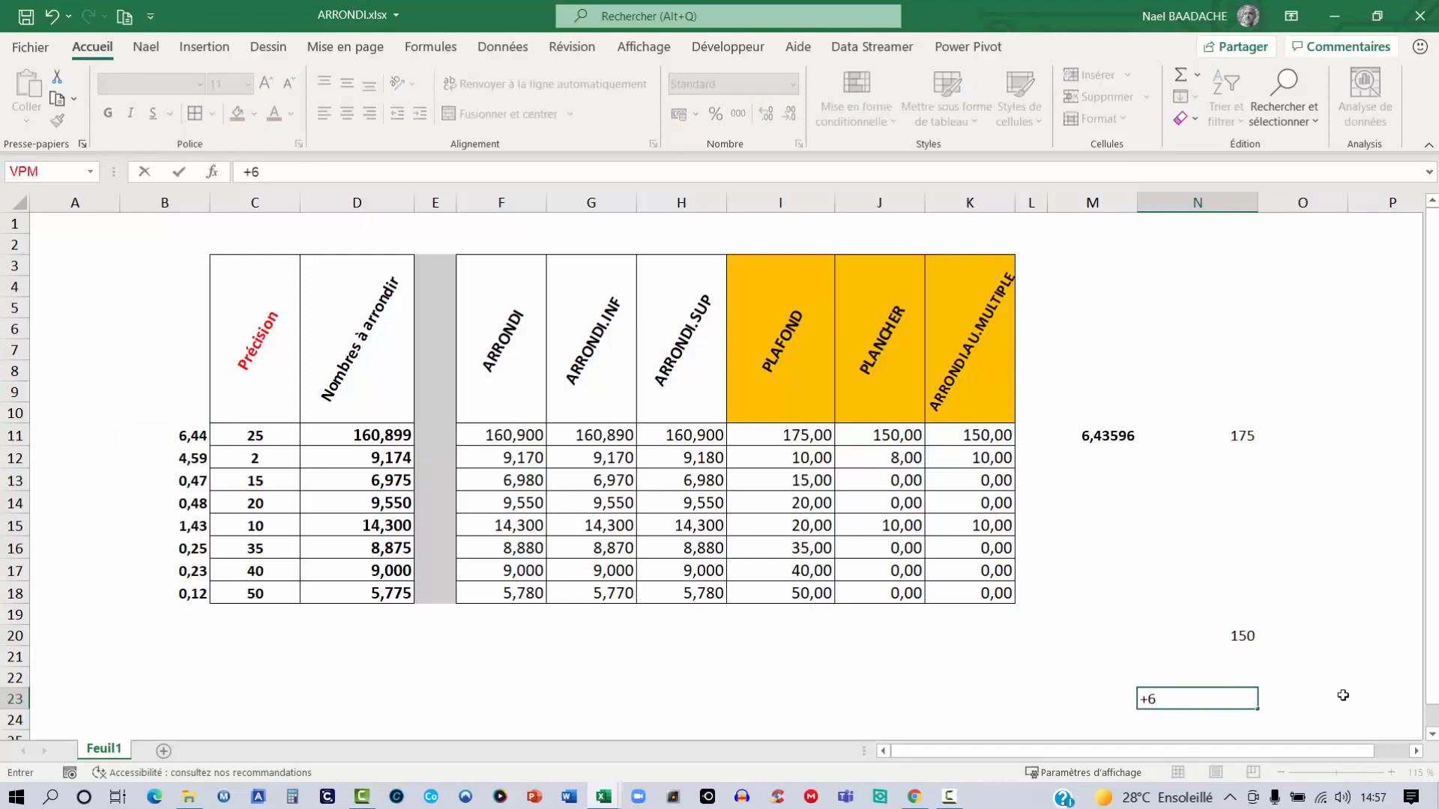
pyautogui.write('*25')
pyautogui.press('Return')
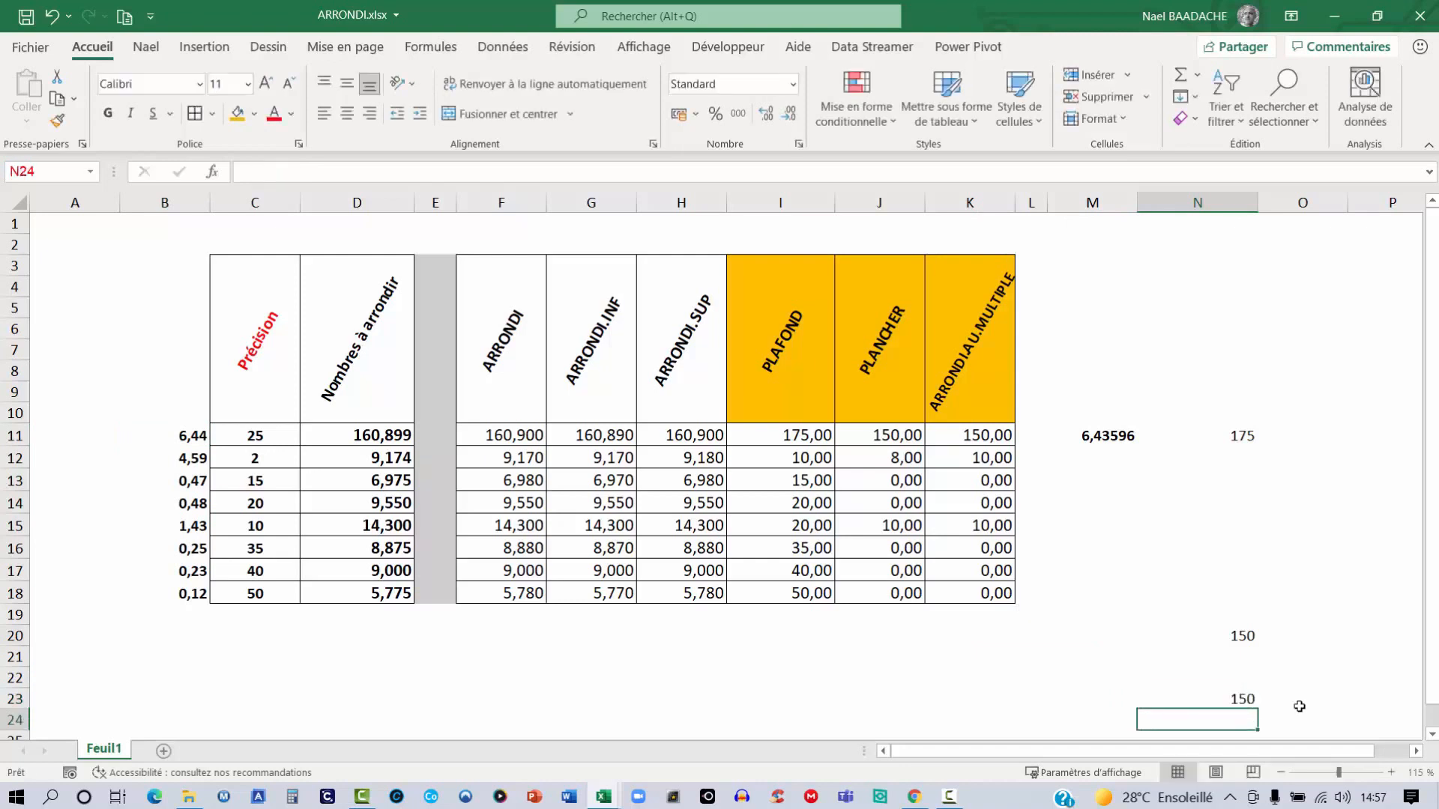
# Step: Clear all the check calculations beside the table in the range M9:O23
pyautogui.click(1248, 698)
pyautogui.moveTo(1073, 386); pyautogui.dragTo(1272, 697)
pyautogui.press('Delete')
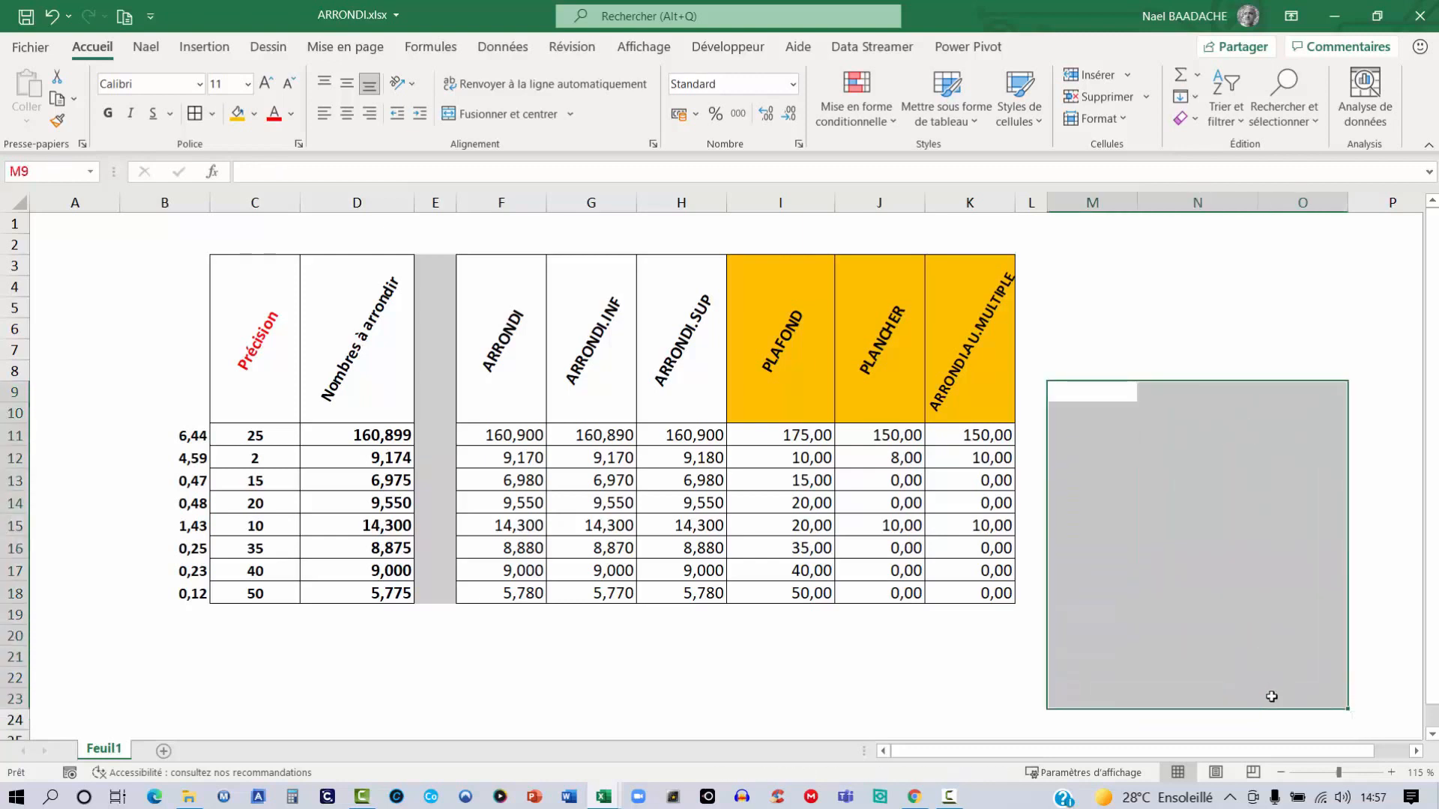
# Step: Compare the ARRONDI.AU.MULTIPLE results in K11, K12 and K13 with the corresponding quotients in column B
pyautogui.click(1000, 460)
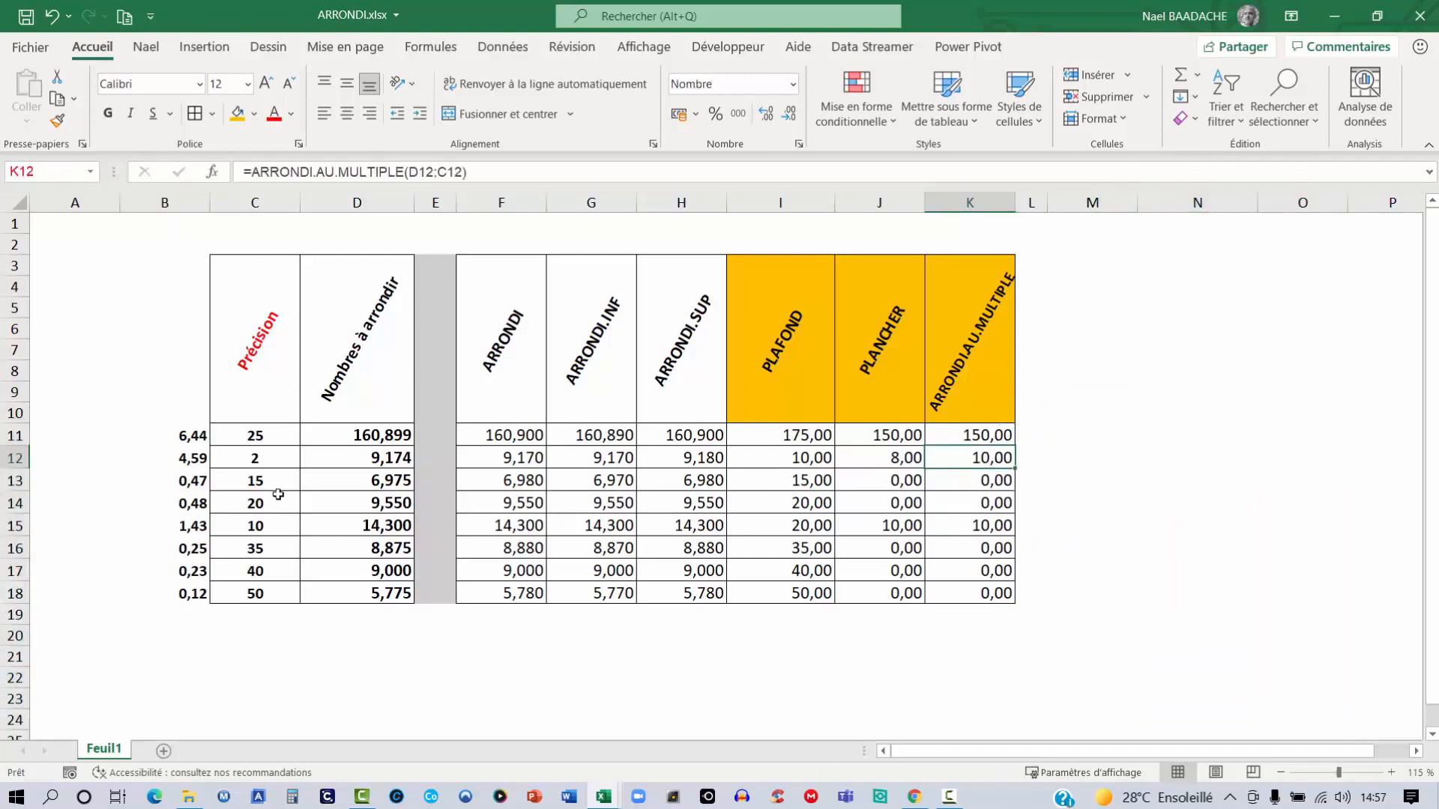
pyautogui.click(185, 463)
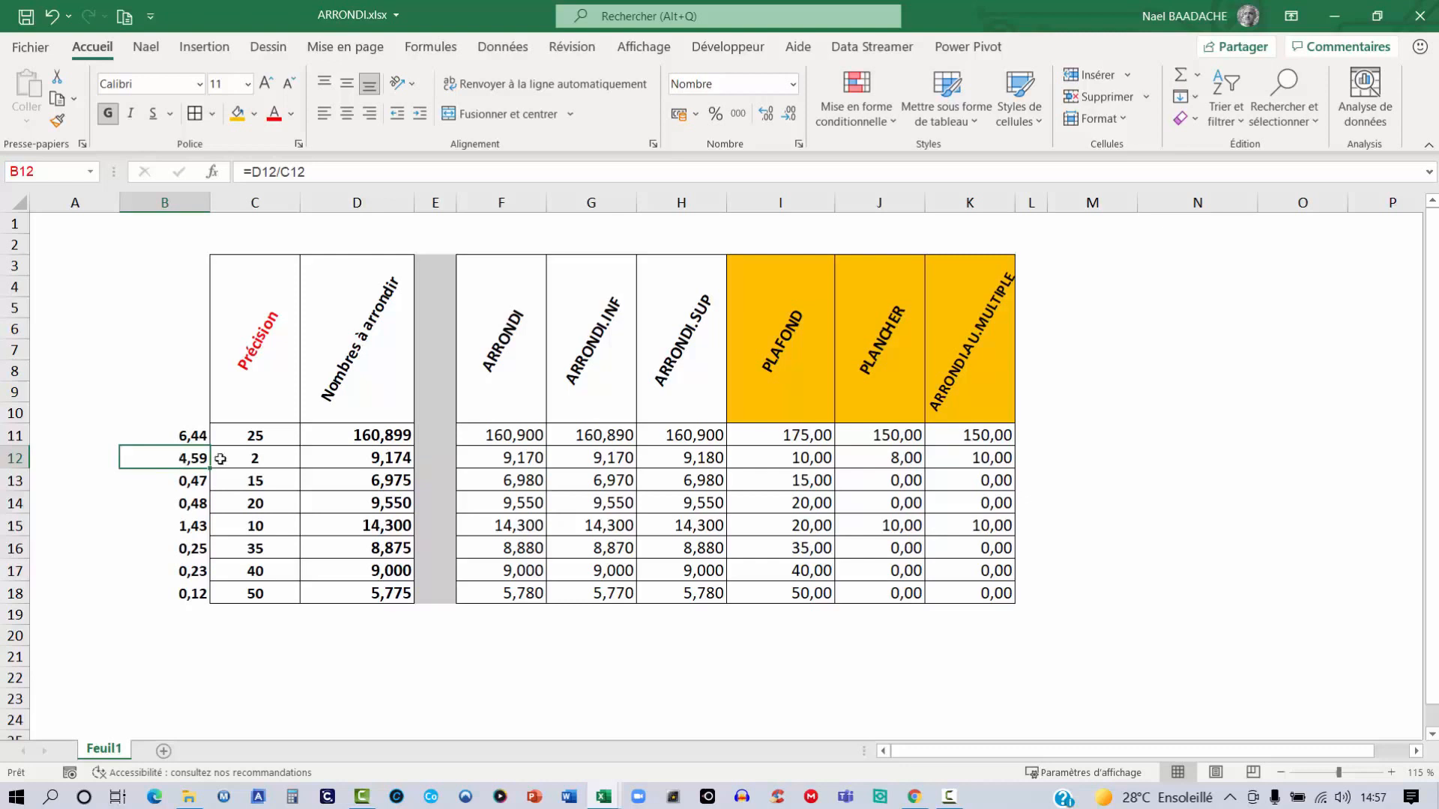
pyautogui.click(980, 461)
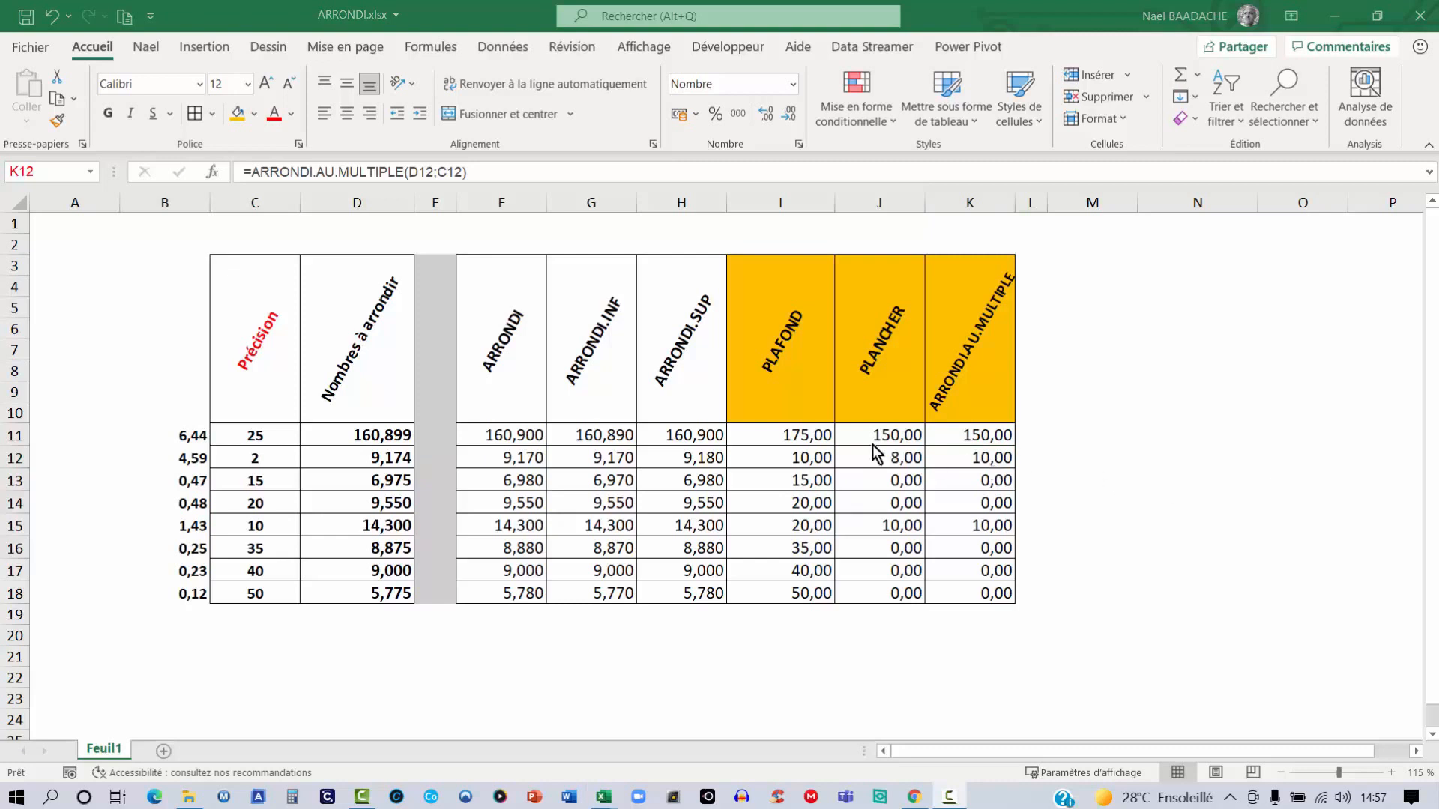
pyautogui.click(966, 438)
pyautogui.click(969, 437)
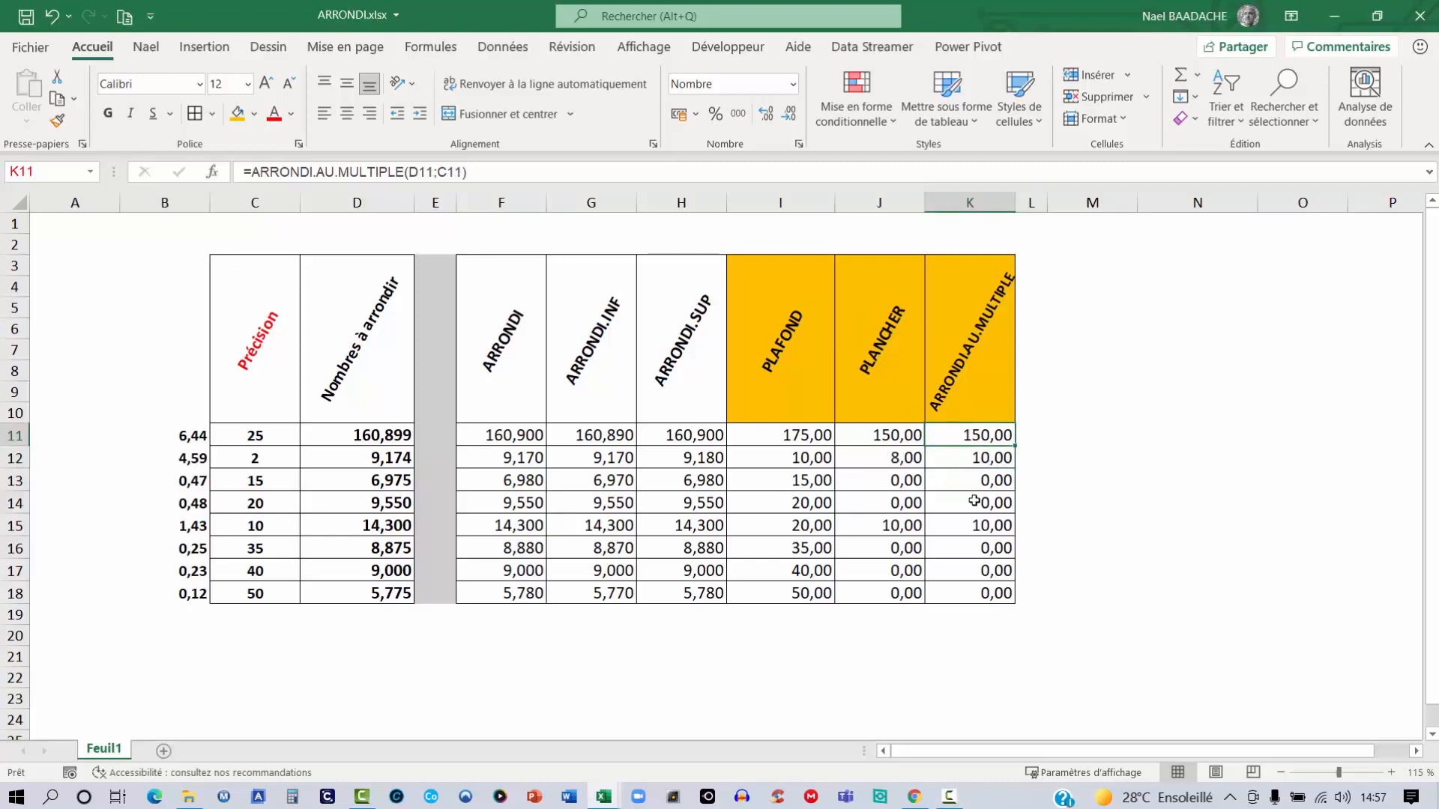
pyautogui.click(196, 485)
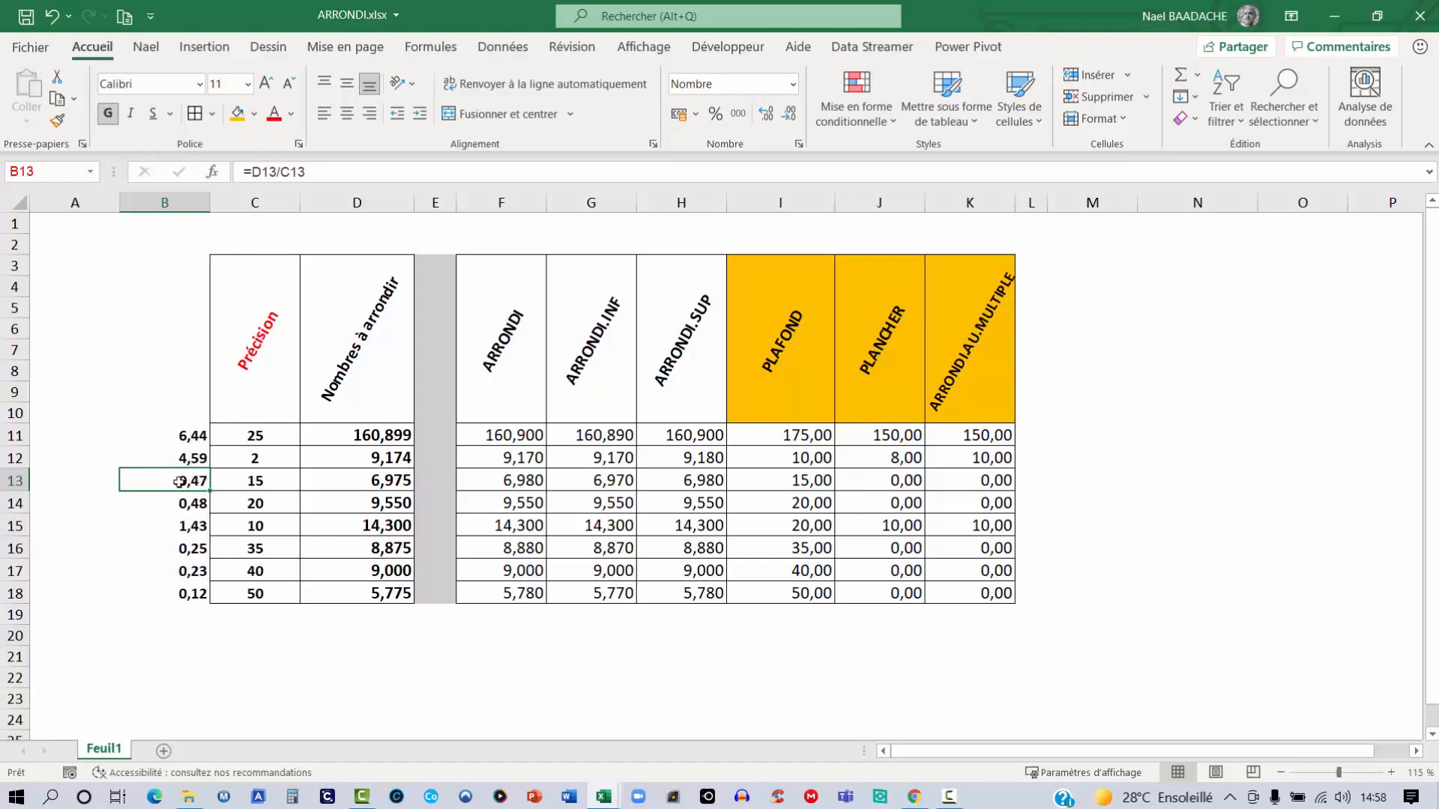
pyautogui.click(238, 481)
pyautogui.click(1008, 487)
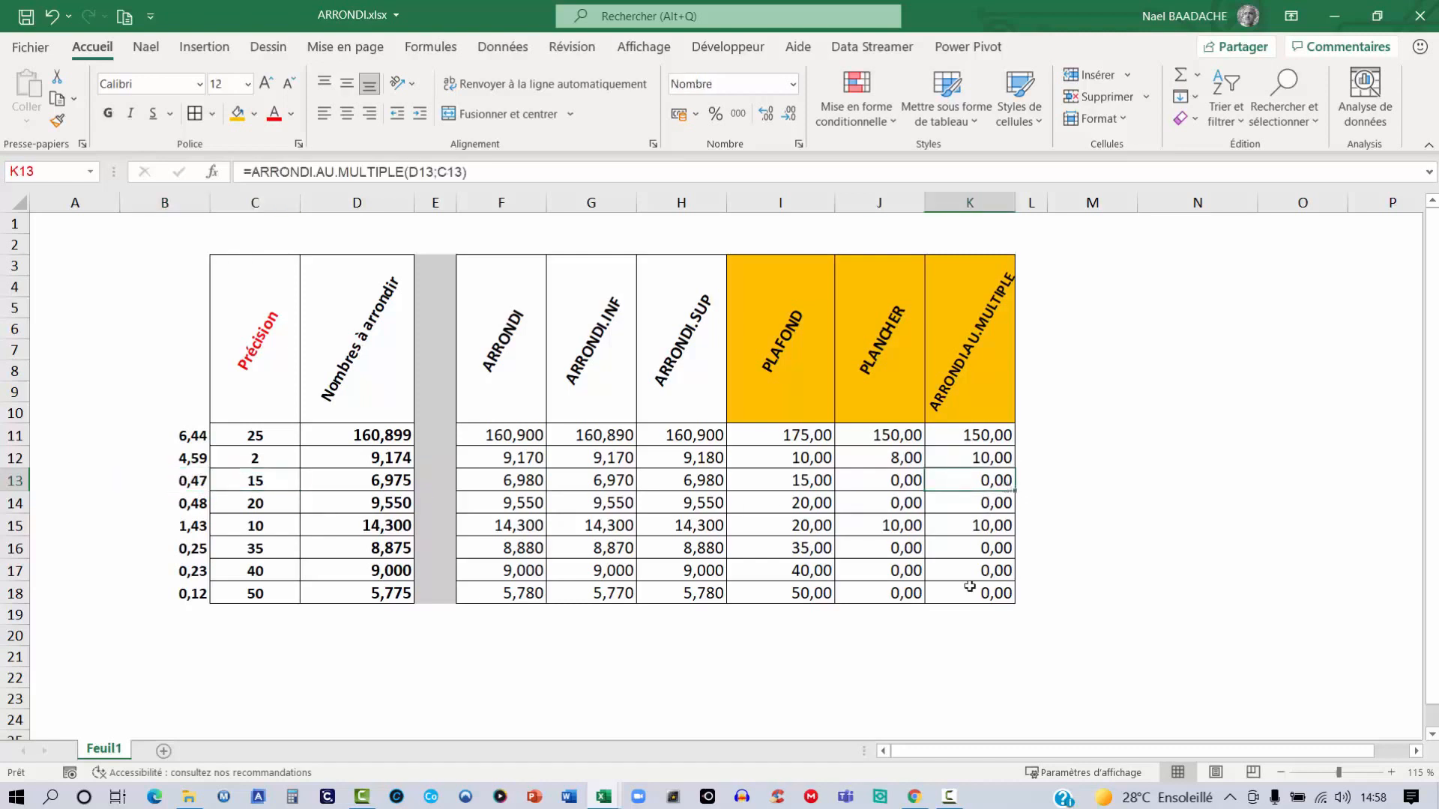
# Step: Set the precision in cell C13 to 10
pyautogui.click(257, 485)
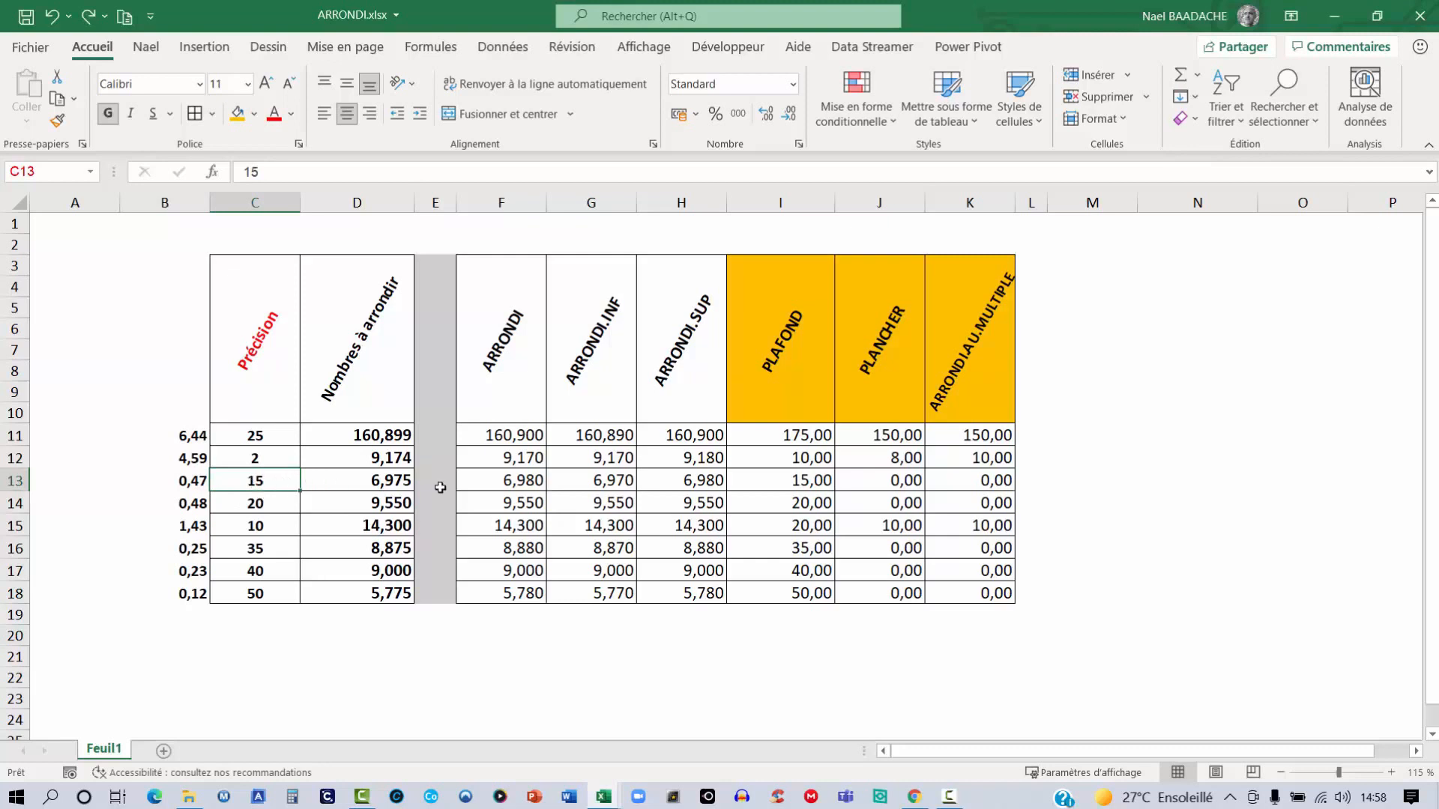
pyautogui.write('10')
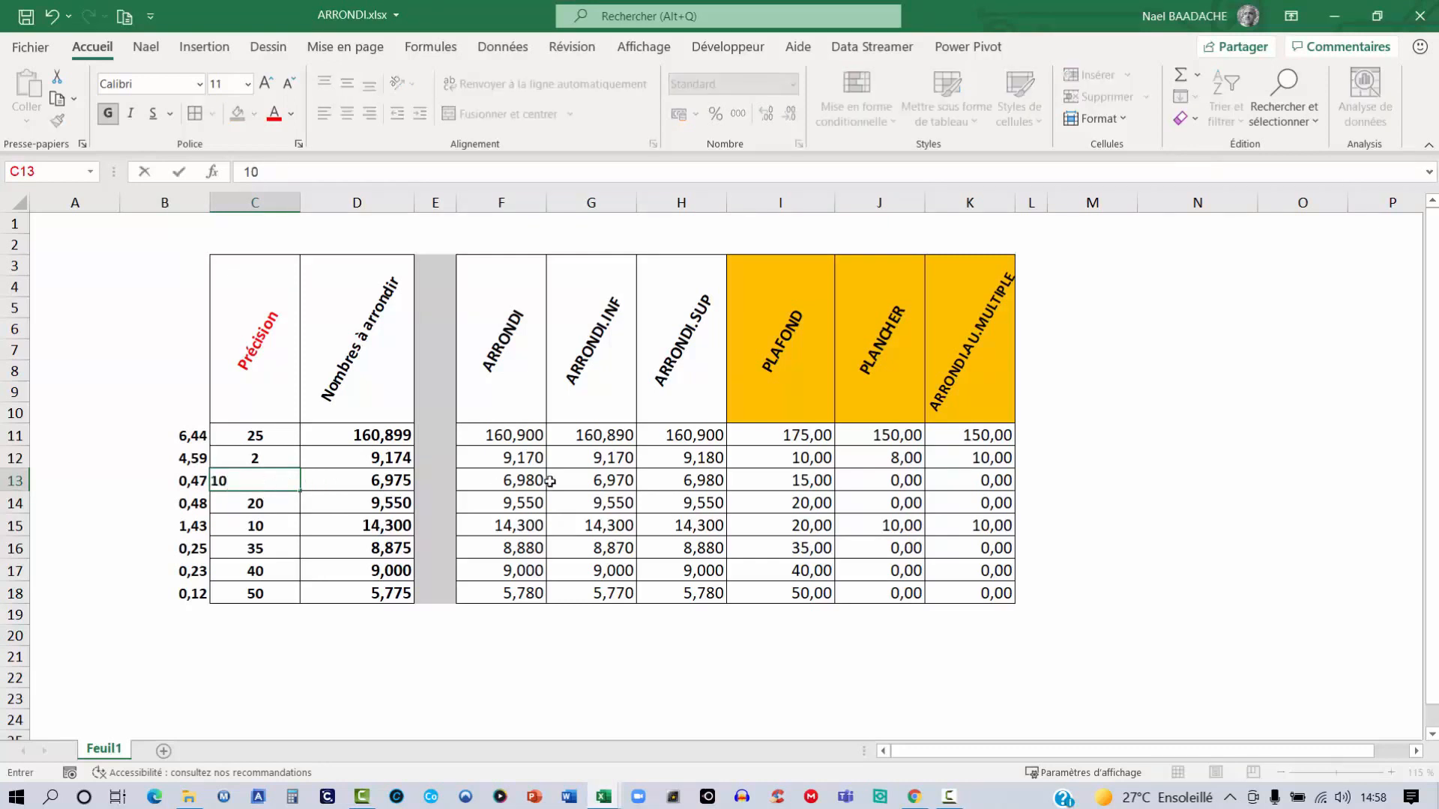
pyautogui.press('Return')
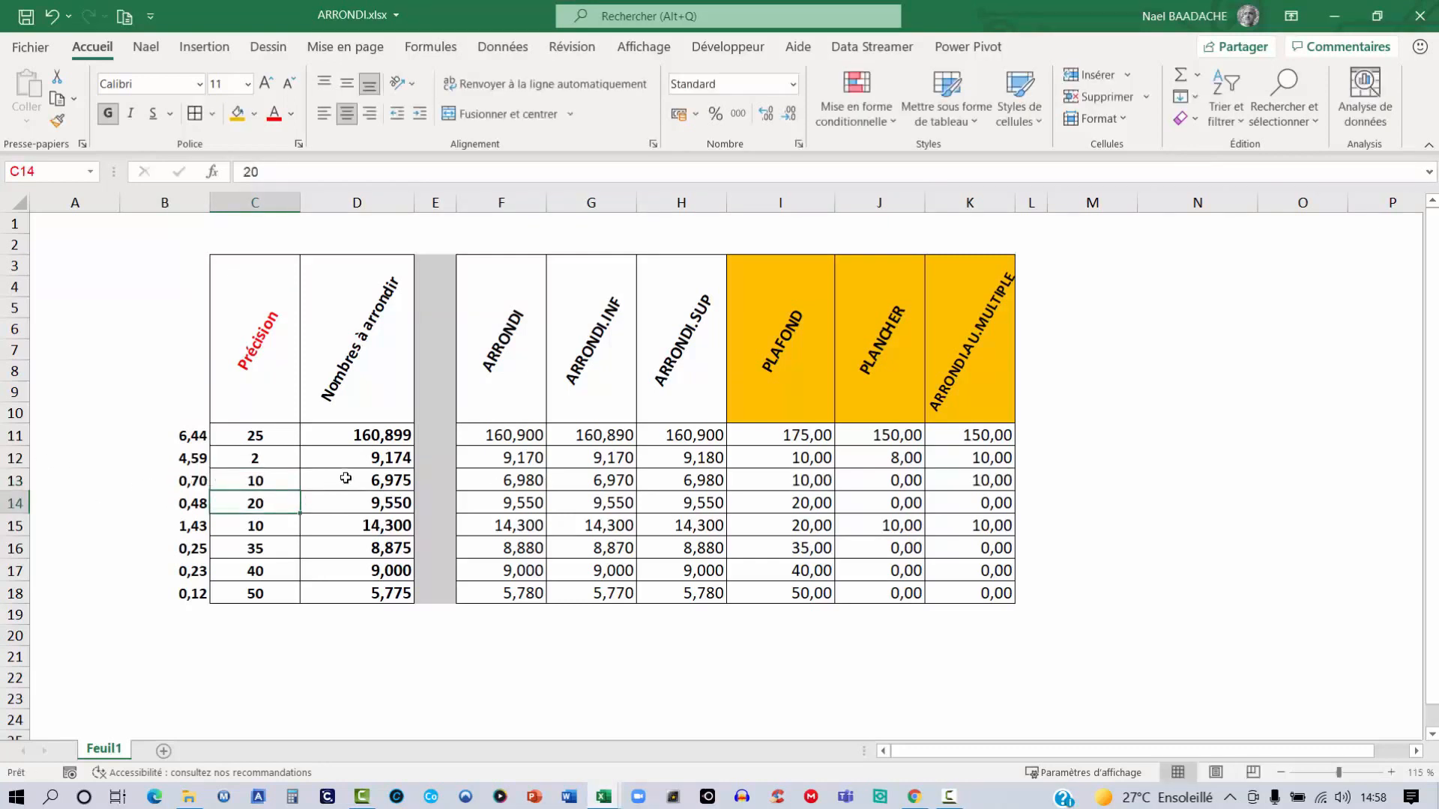
# Step: Check the number in D13, the precision in C13 and the quotient in B13 against the ARRONDI.AU.MULTIPLE result in K13
pyautogui.click(382, 482)
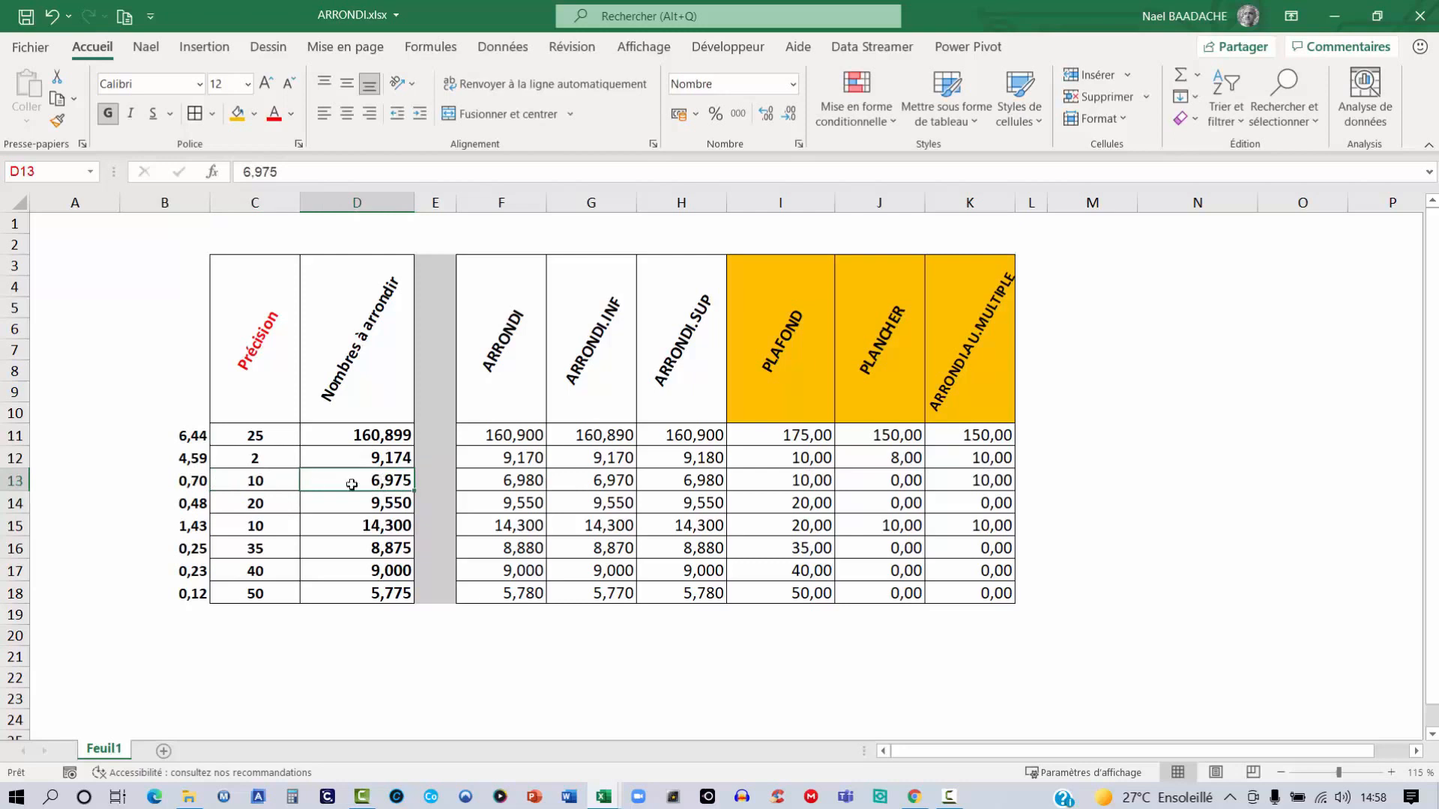
pyautogui.click(260, 481)
pyautogui.click(193, 483)
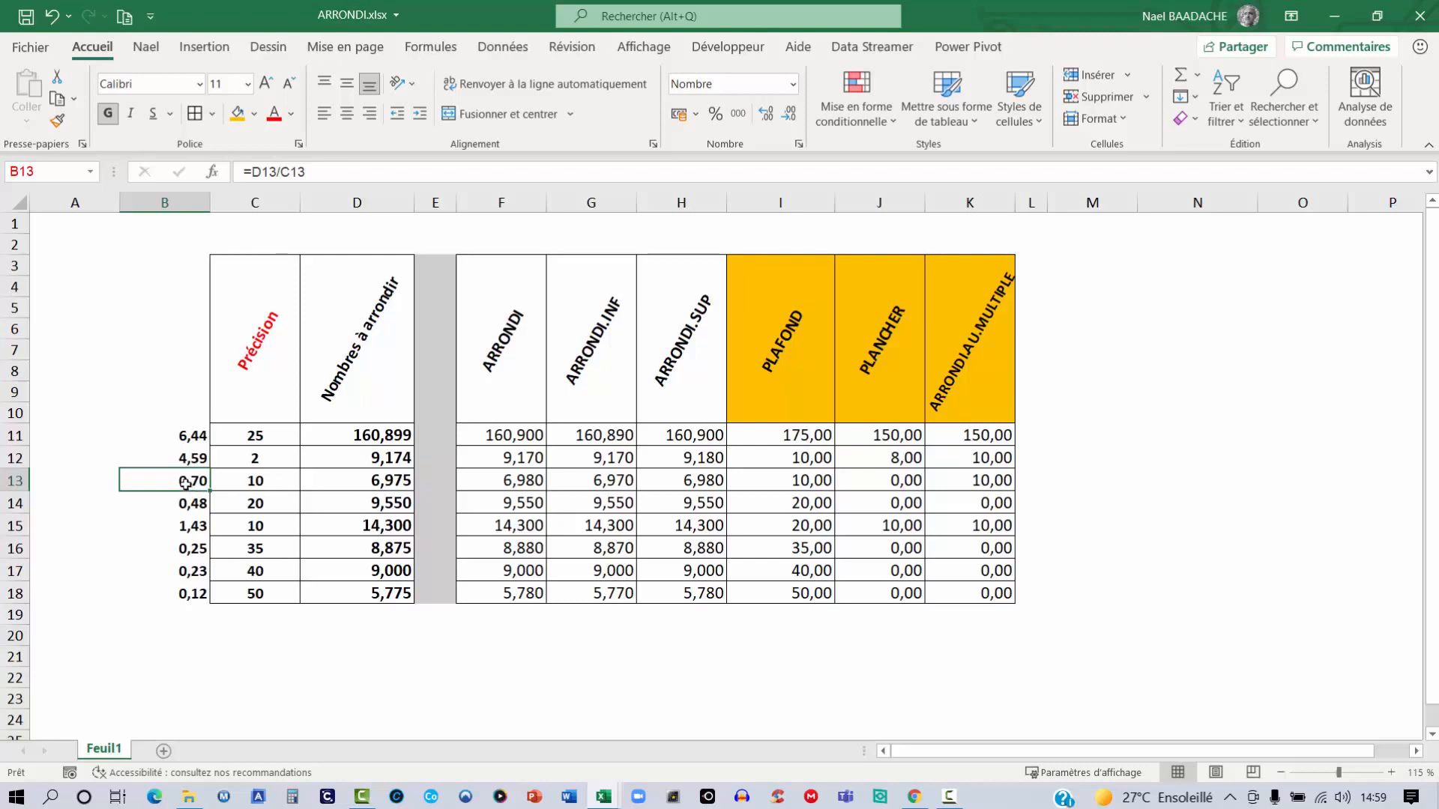
pyautogui.click(254, 485)
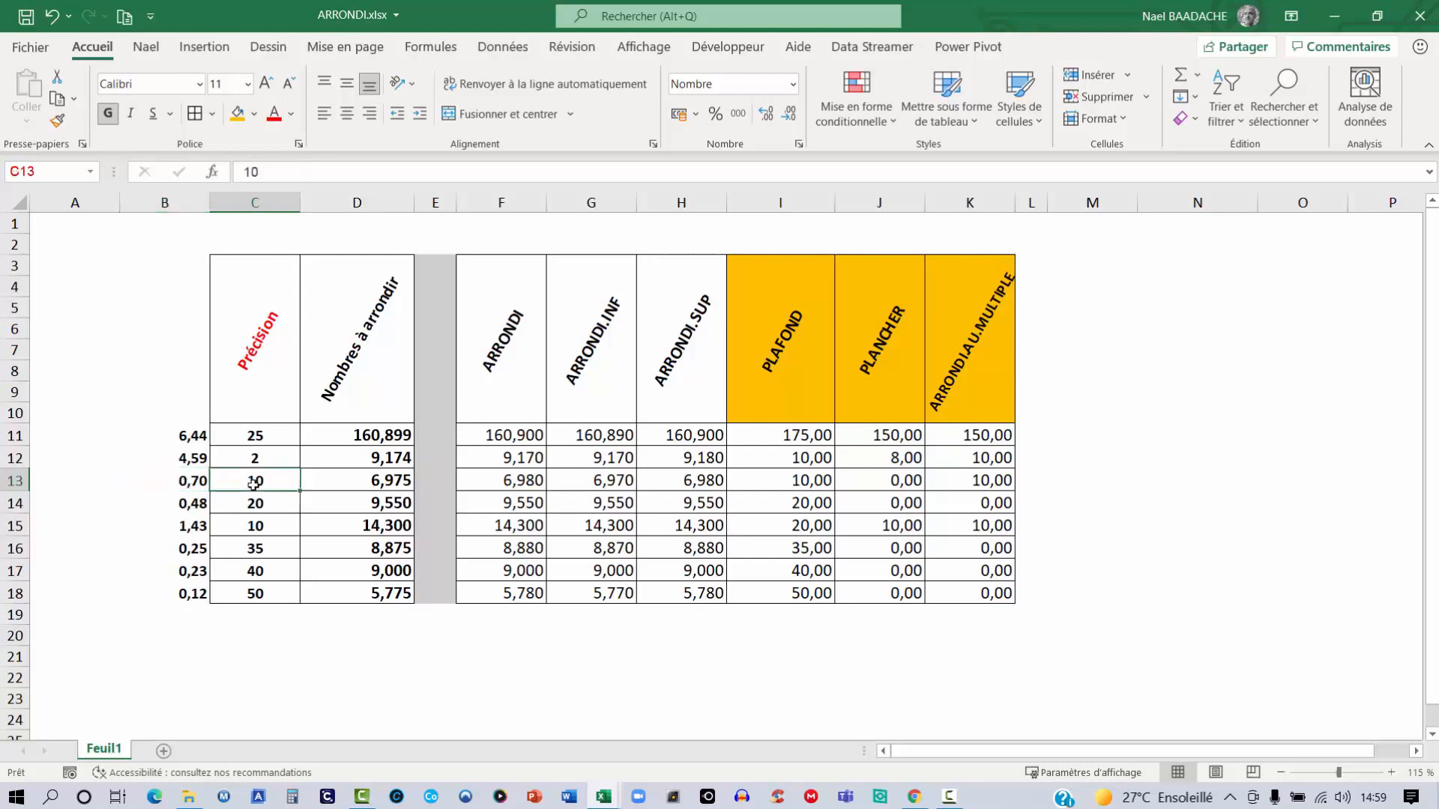
pyautogui.click(982, 484)
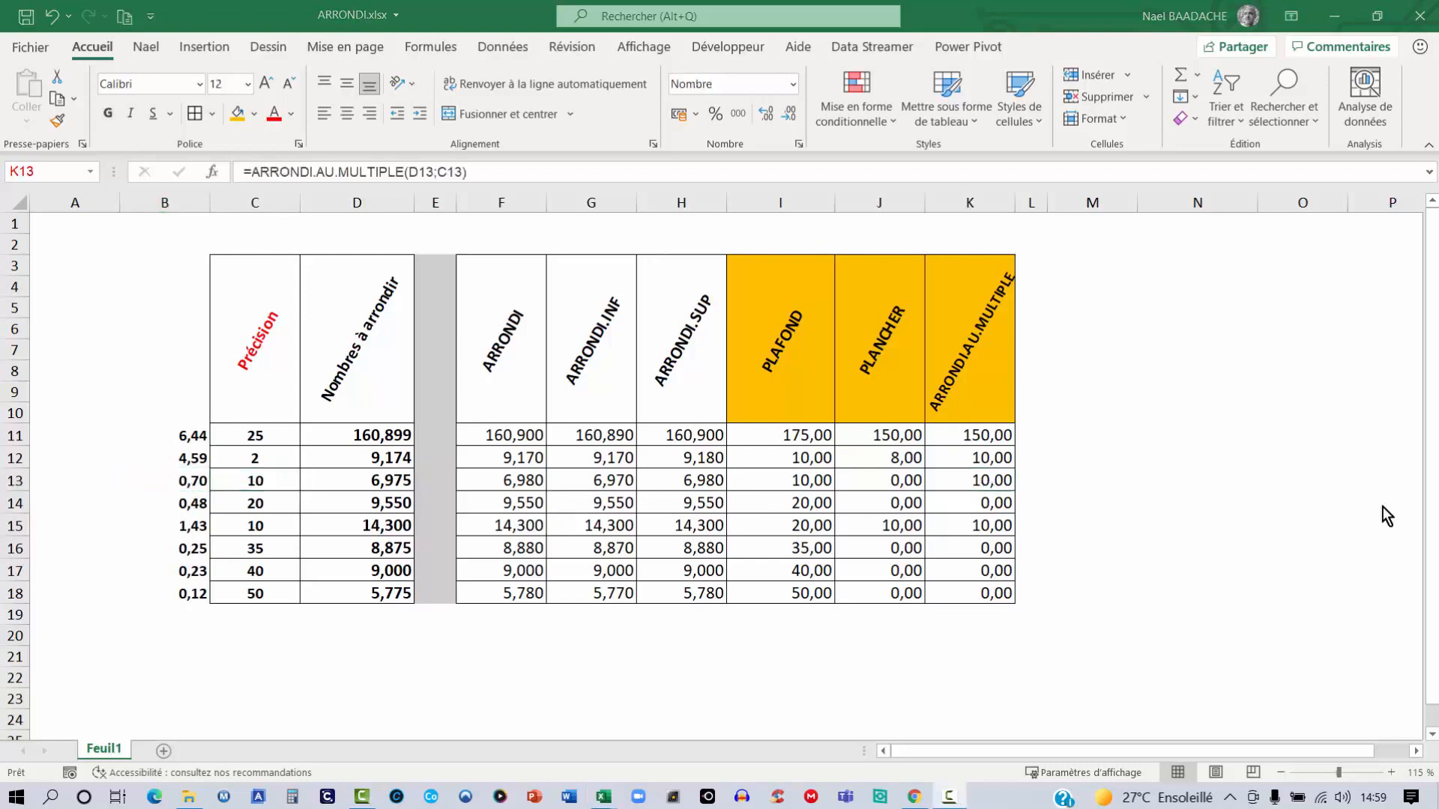
pyautogui.click(1119, 524)
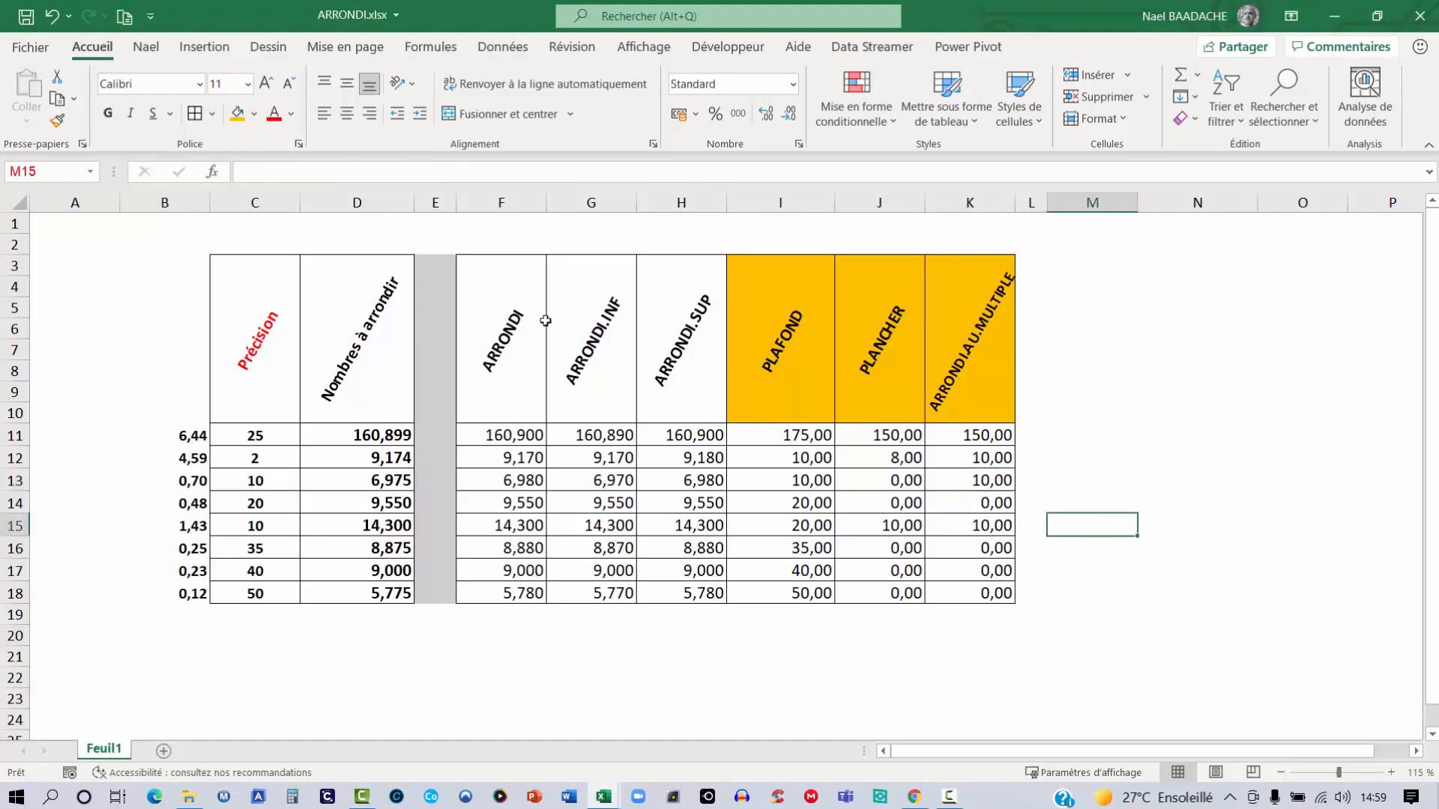